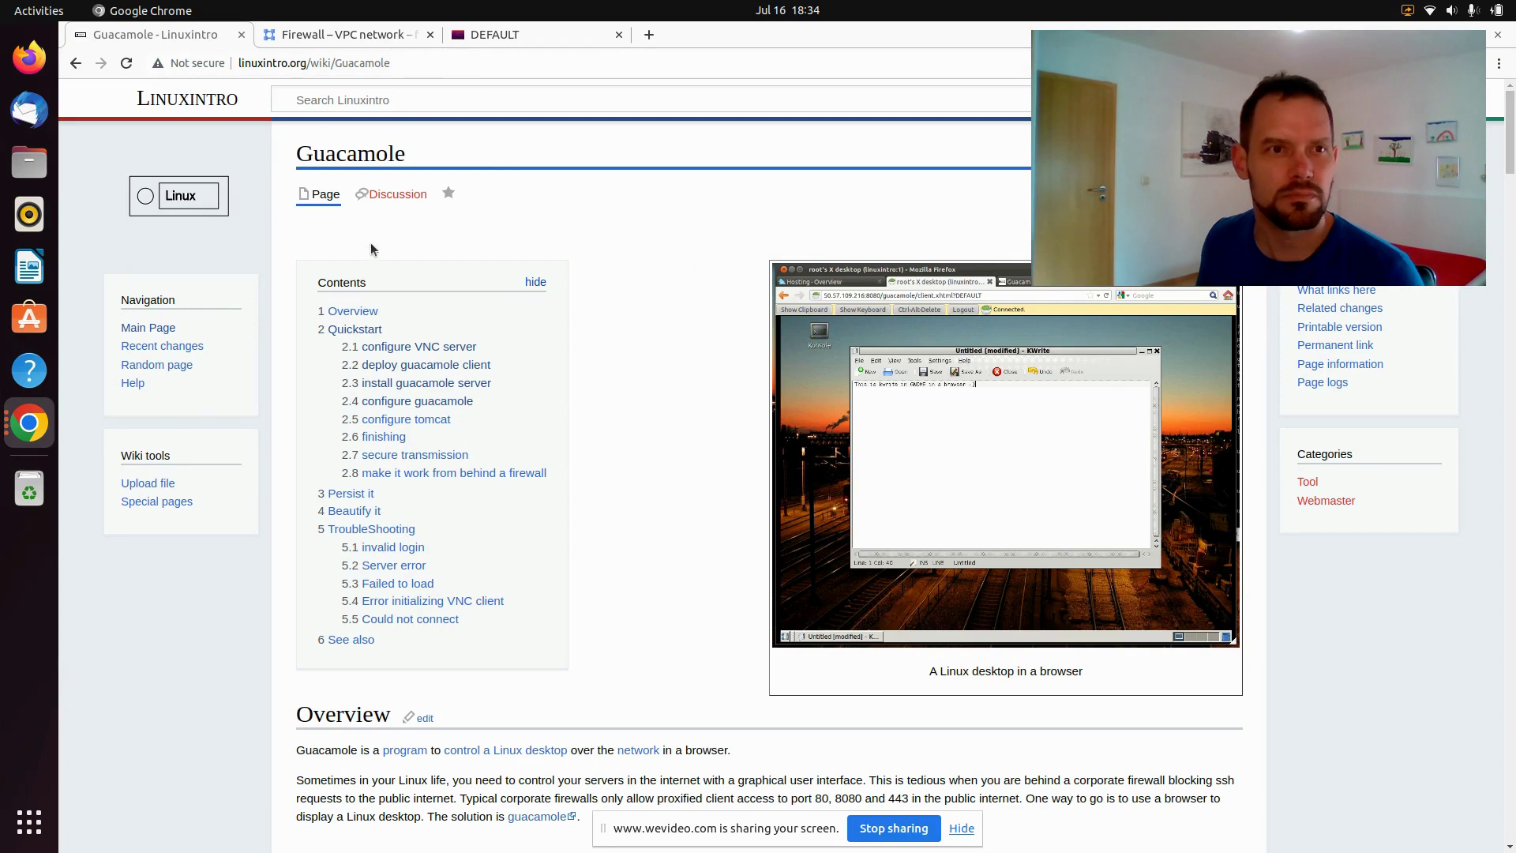
Launch a Terminal on the remote Ubuntu desktop from Applications > System Tools
click(477, 34)
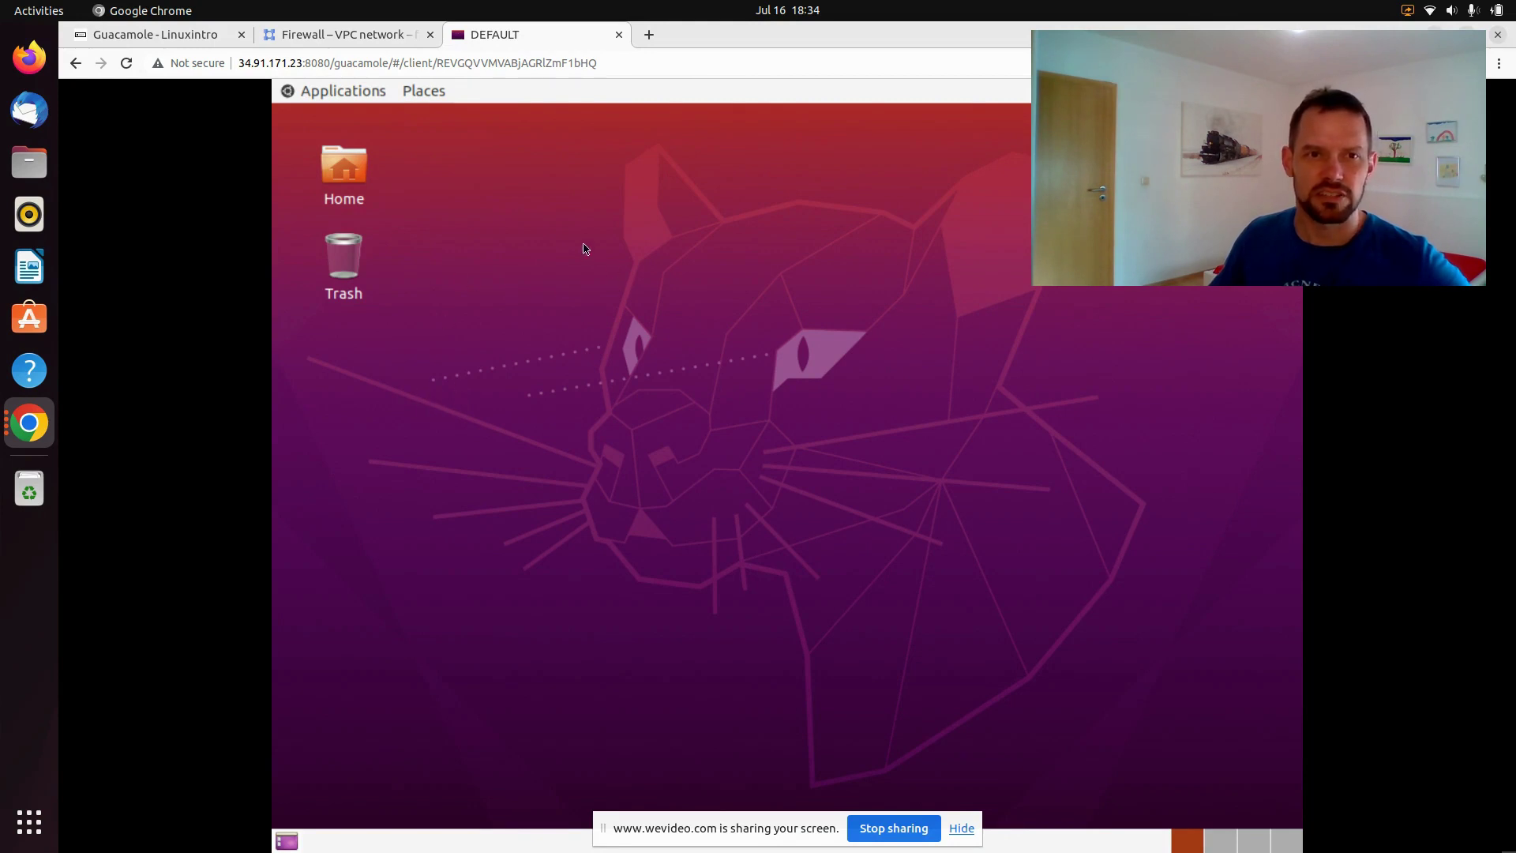
click(341, 94)
mouse_move(357, 147)
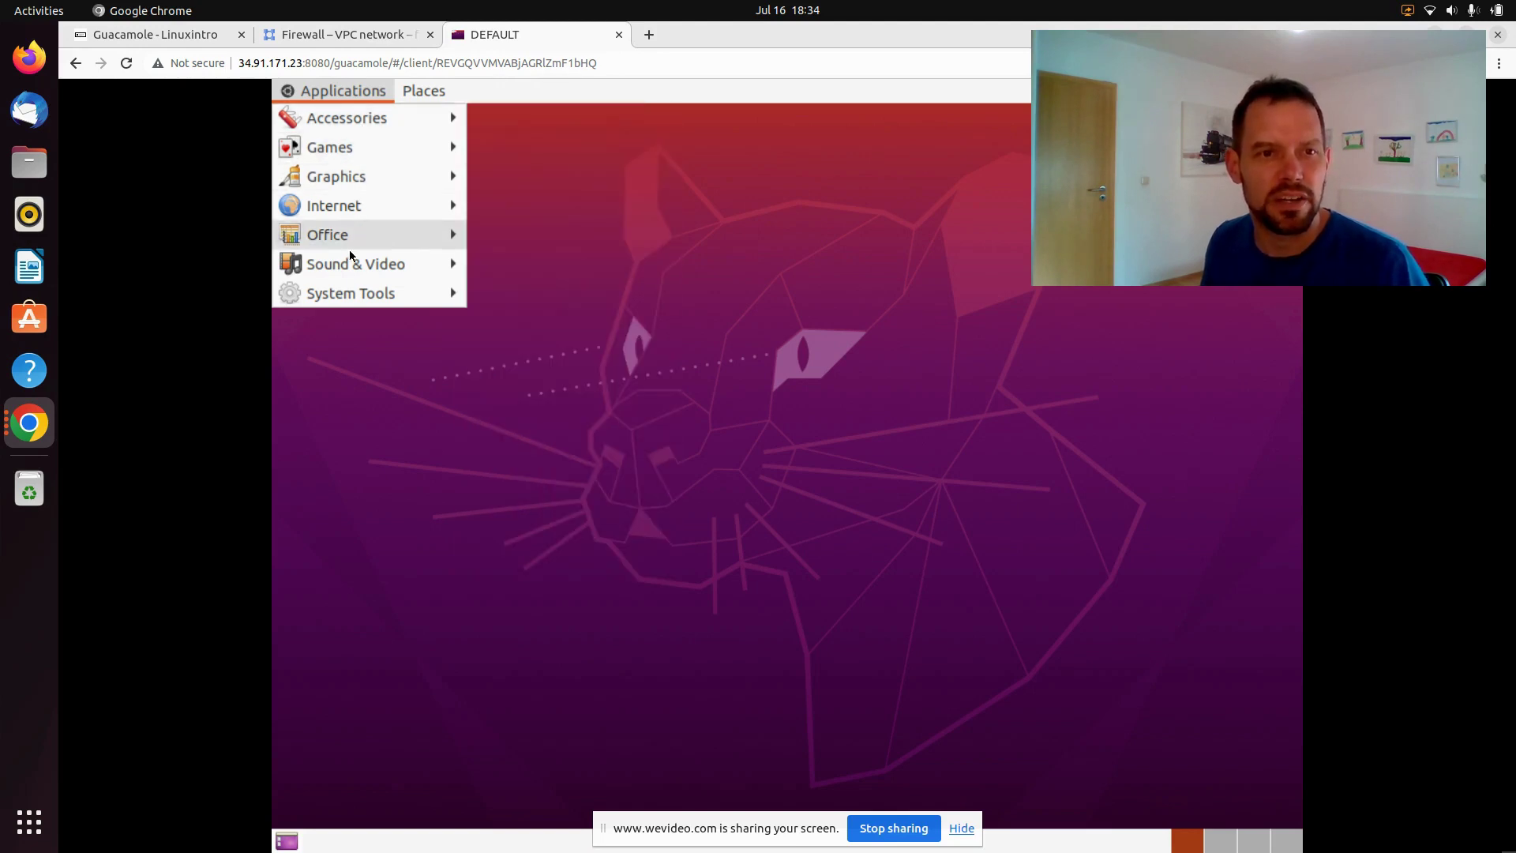
mouse_move(350, 302)
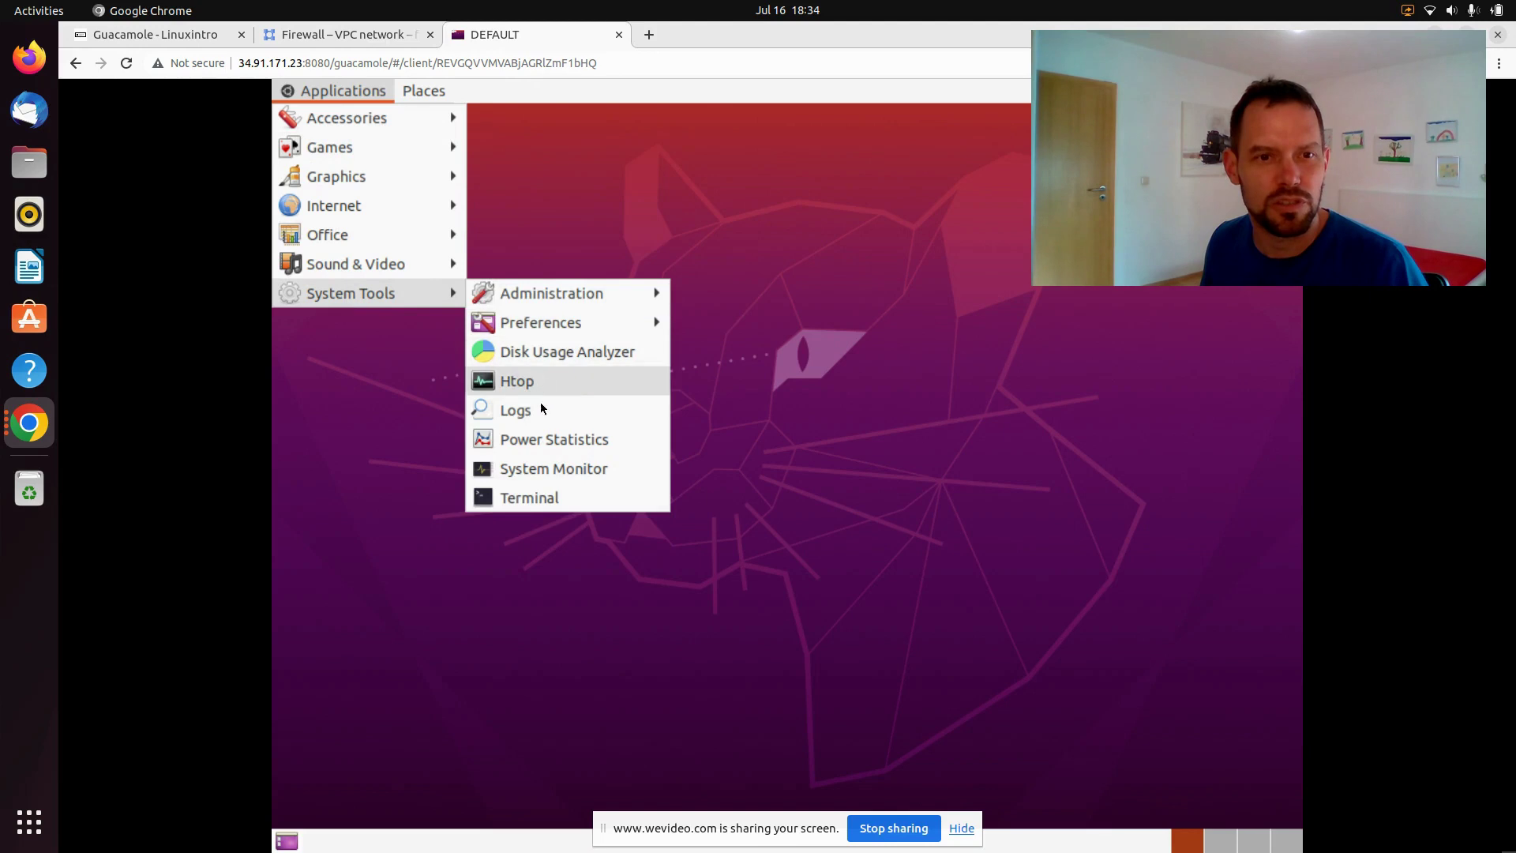
click(534, 504)
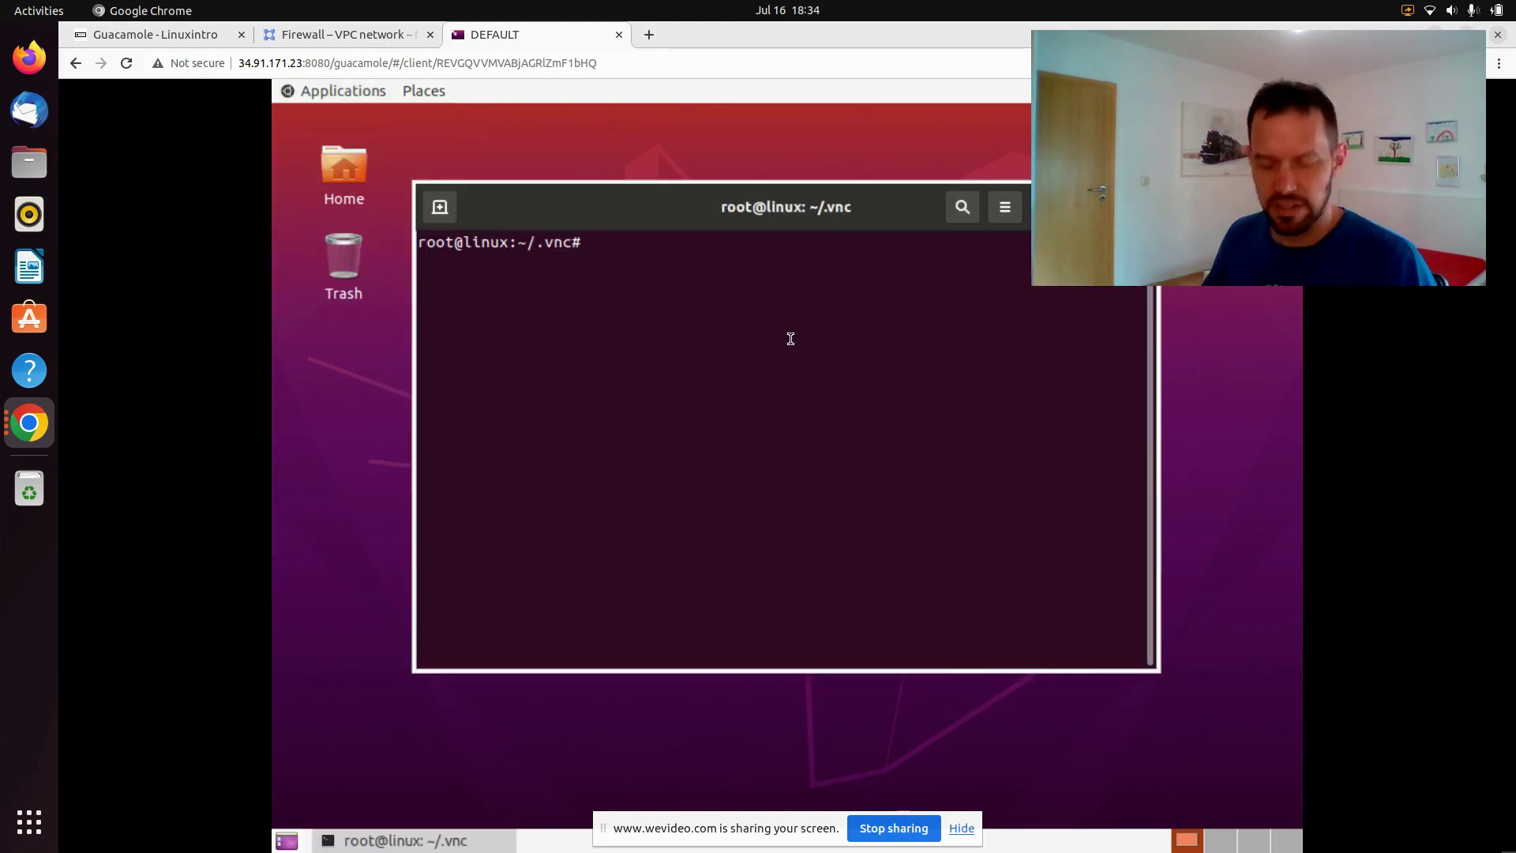
Run ls in ~/.vnc and then uptime, which shows 2 users logged in
text(ls)
key(Return)
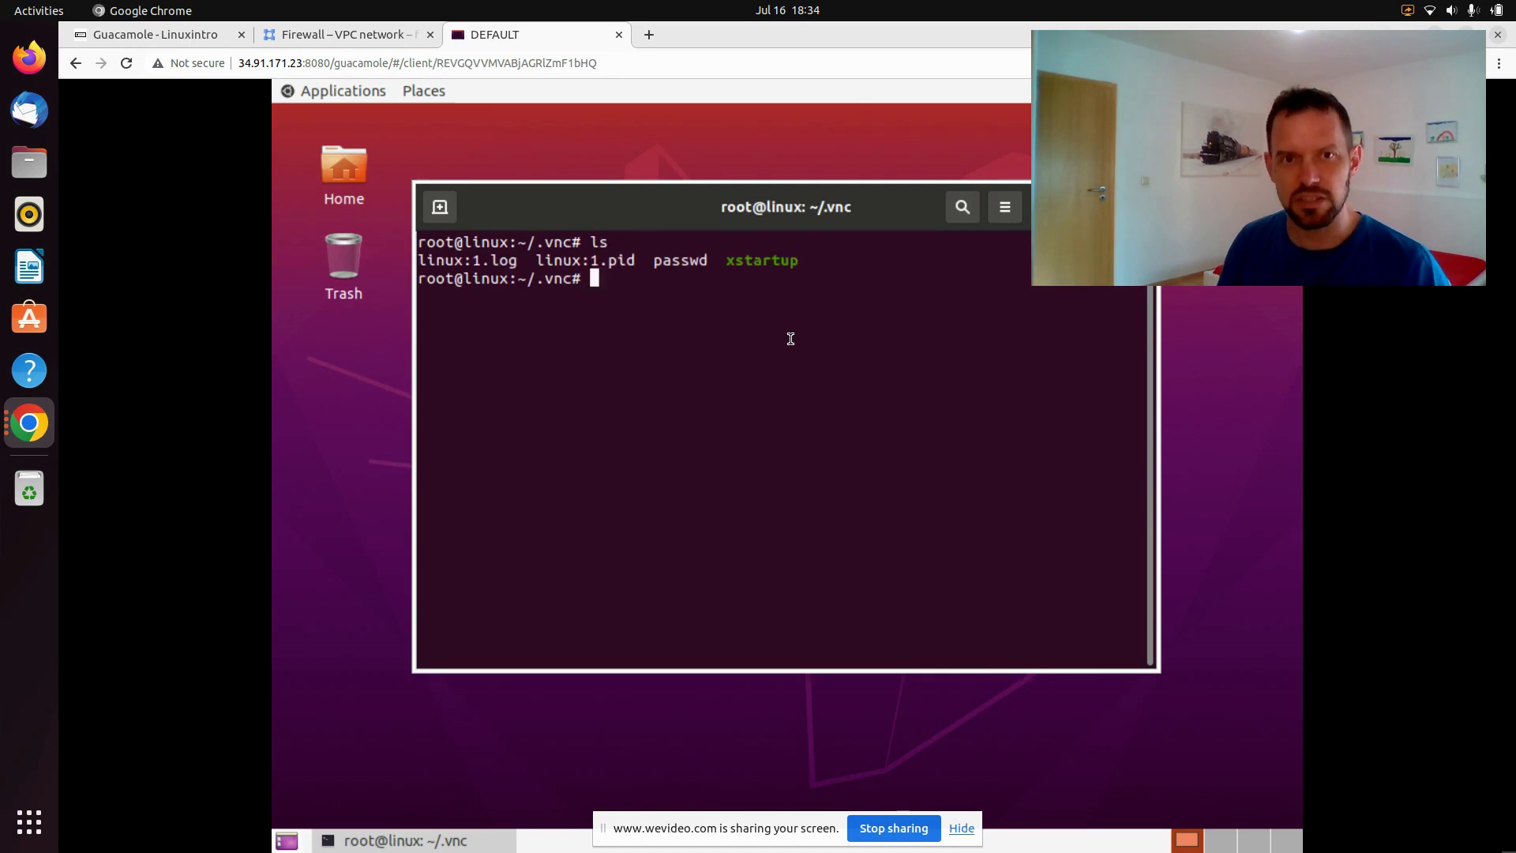
text(u)
text(ptime)
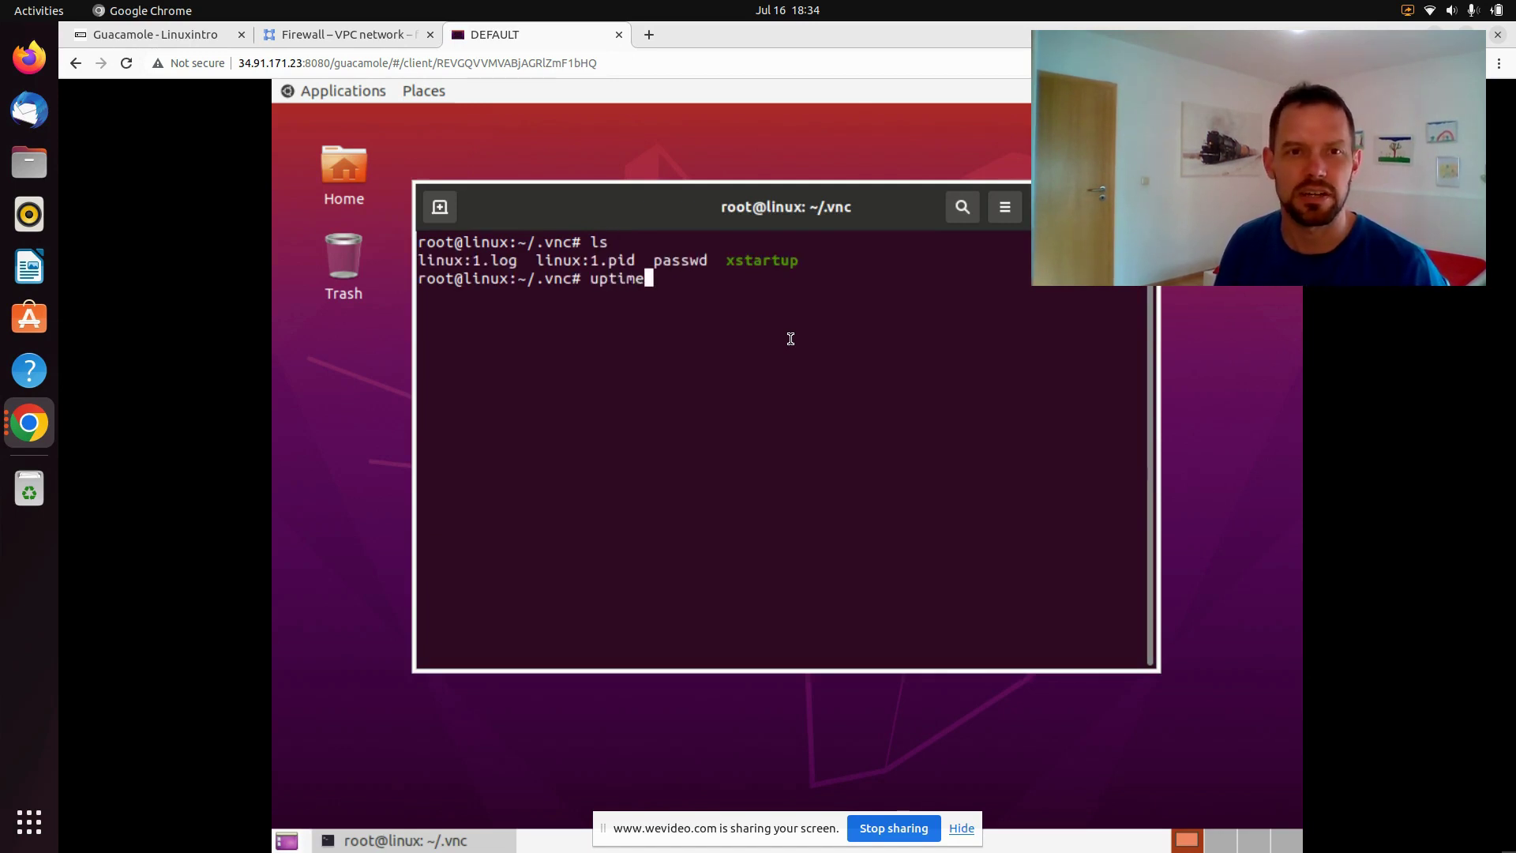
key(Return)
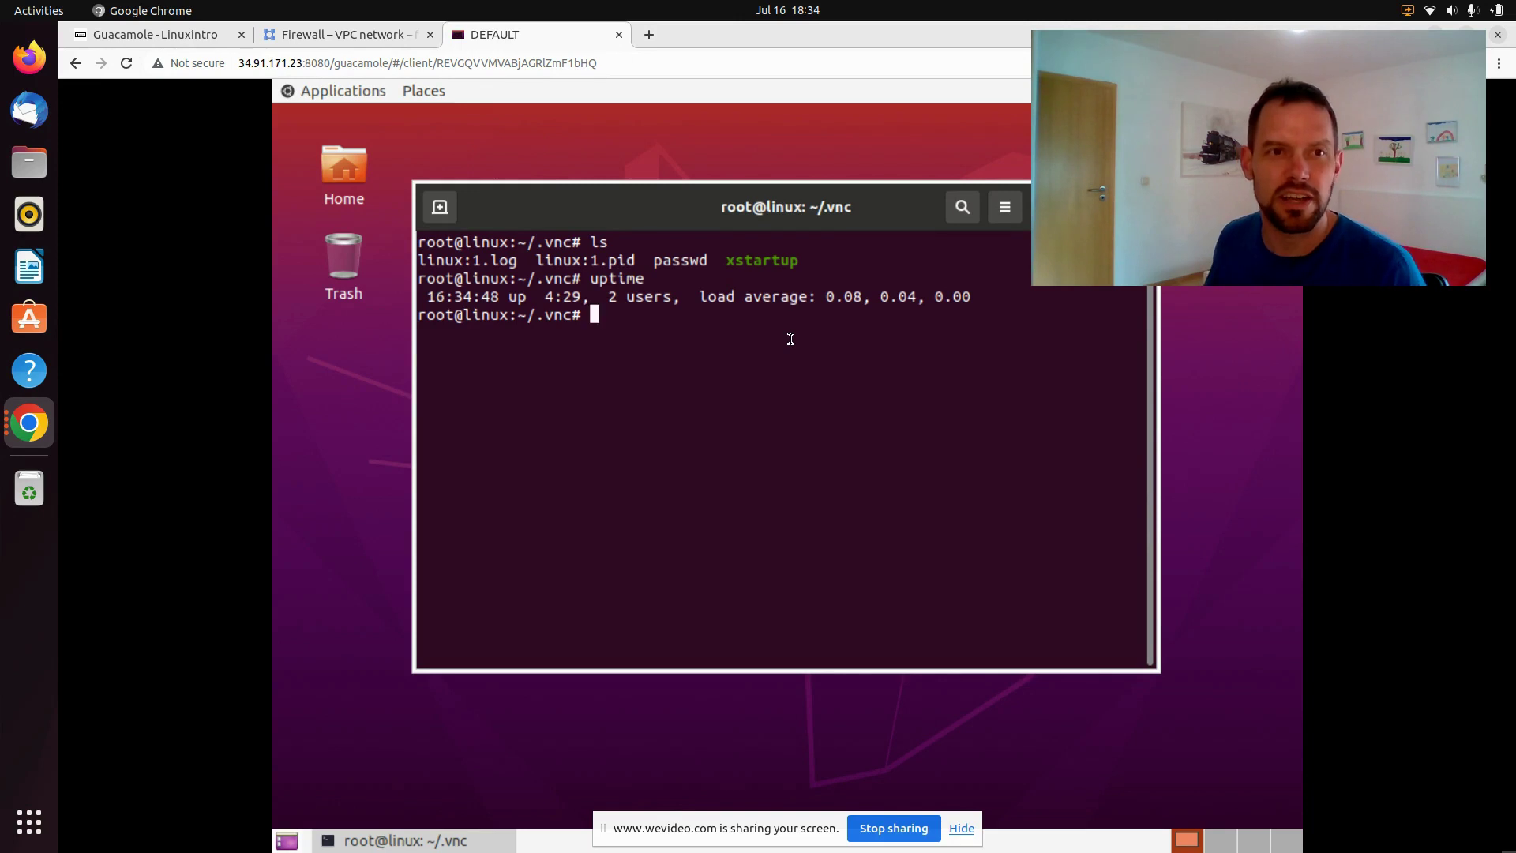
Start Firefox from Applications > Internet on the remote desktop and load google.com there
click(351, 98)
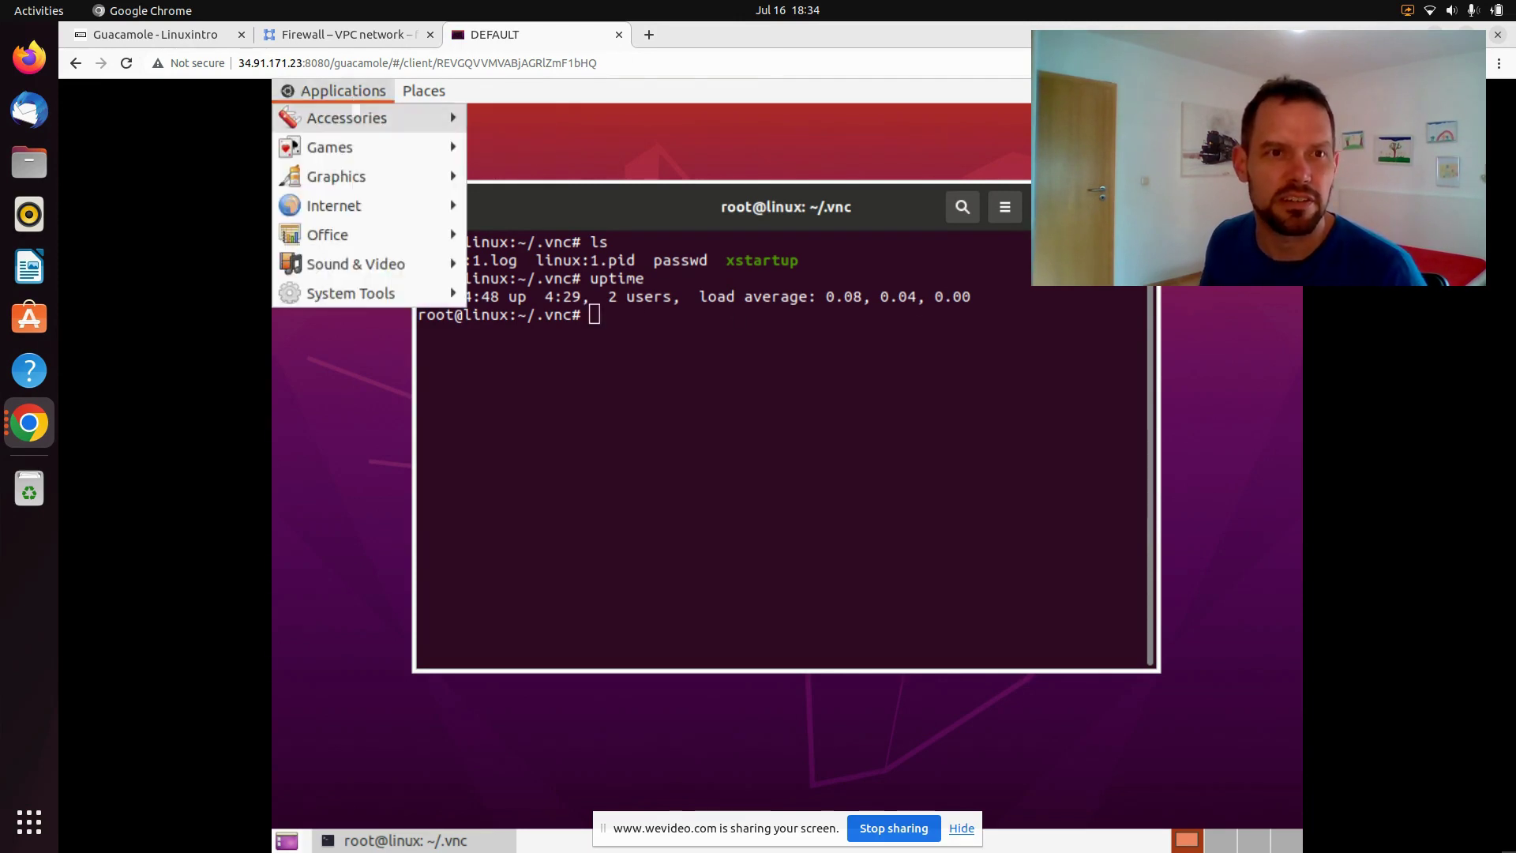
mouse_move(347, 211)
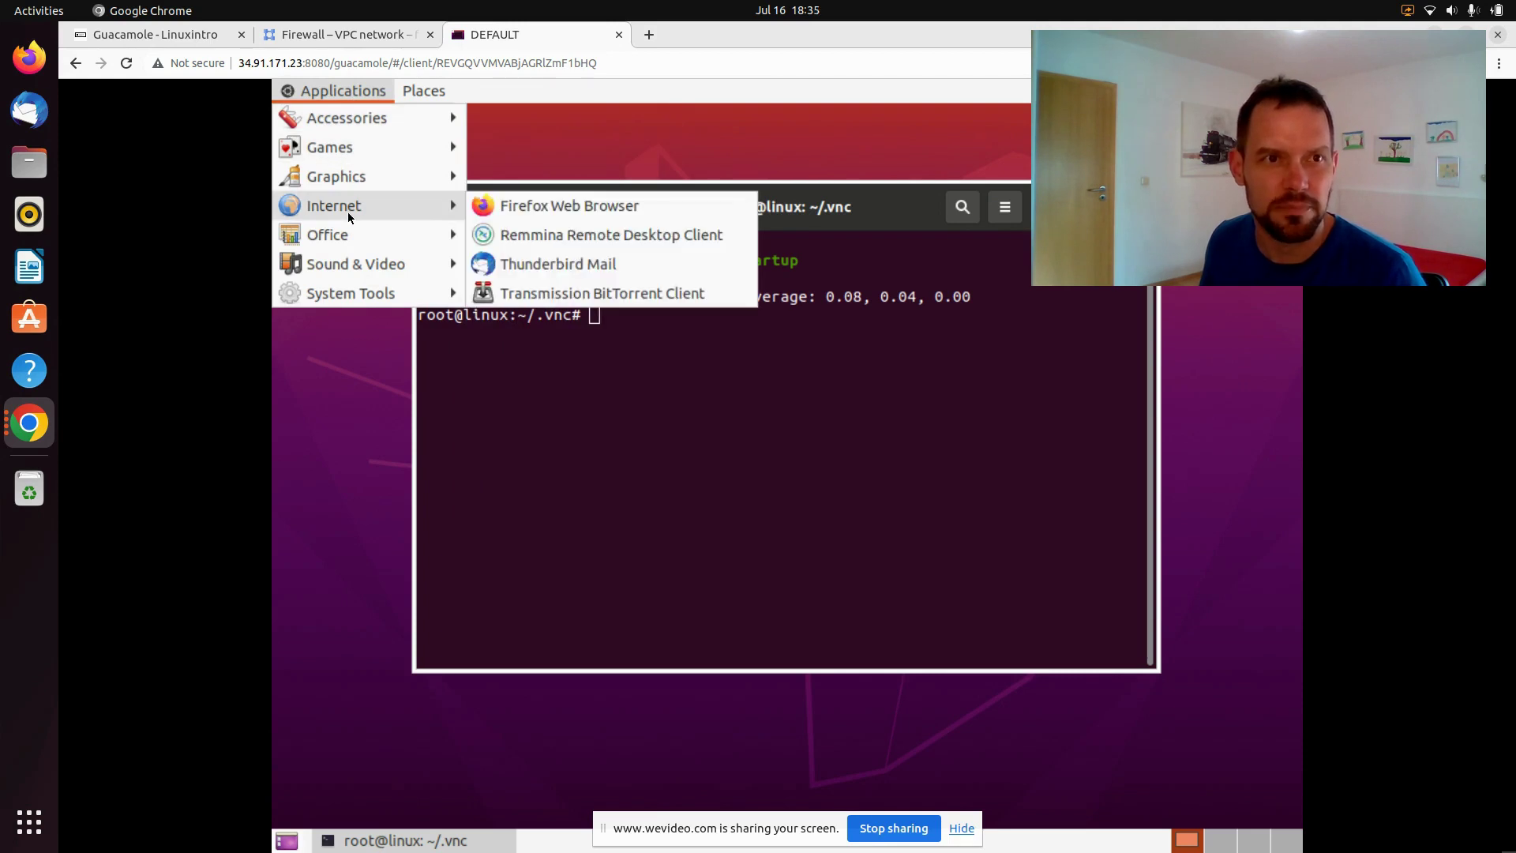
click(533, 205)
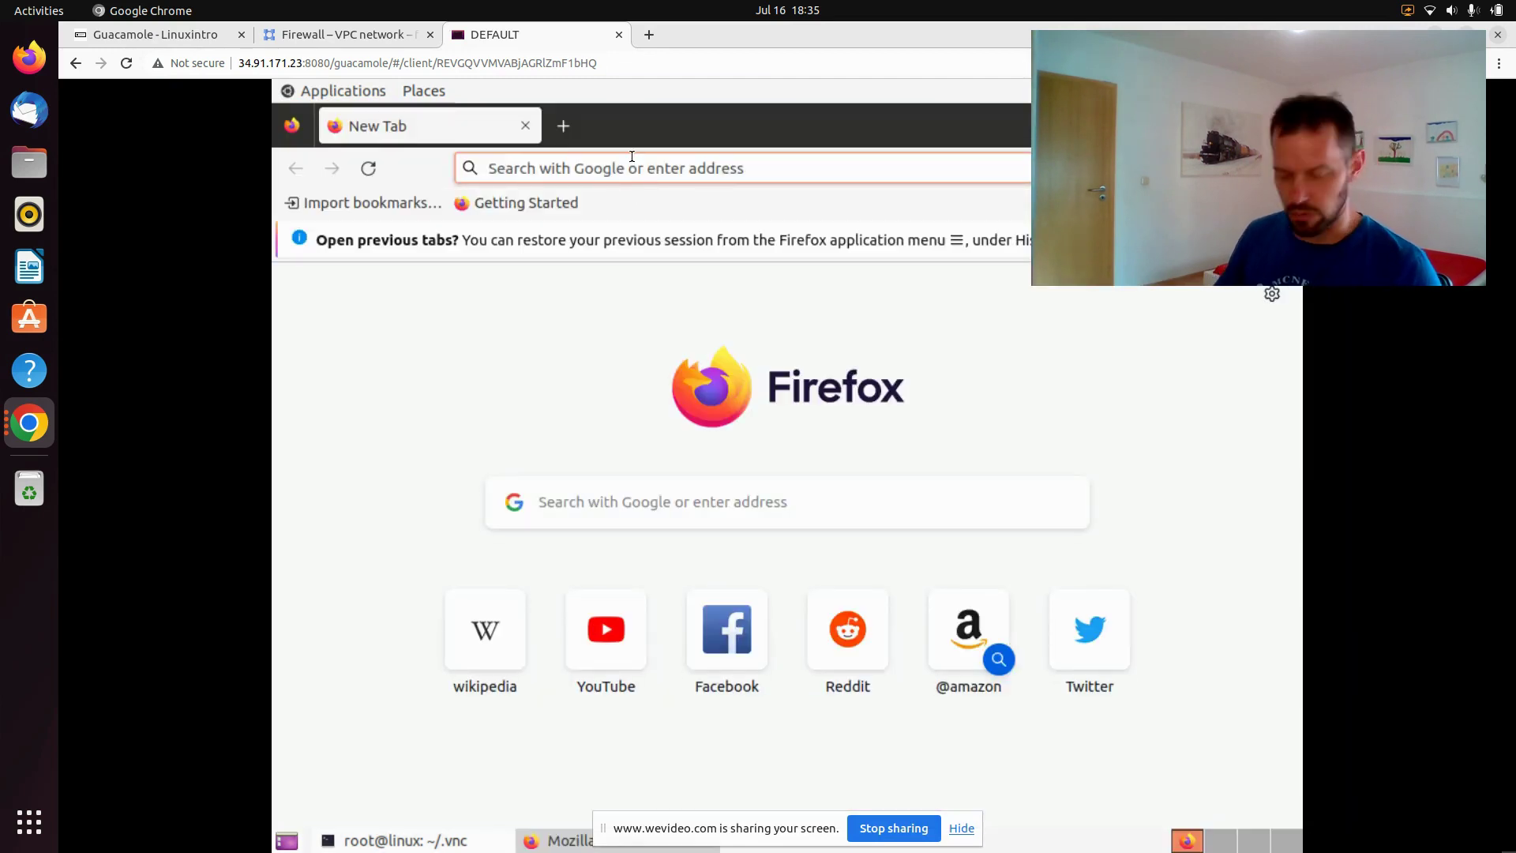
text(google.com)
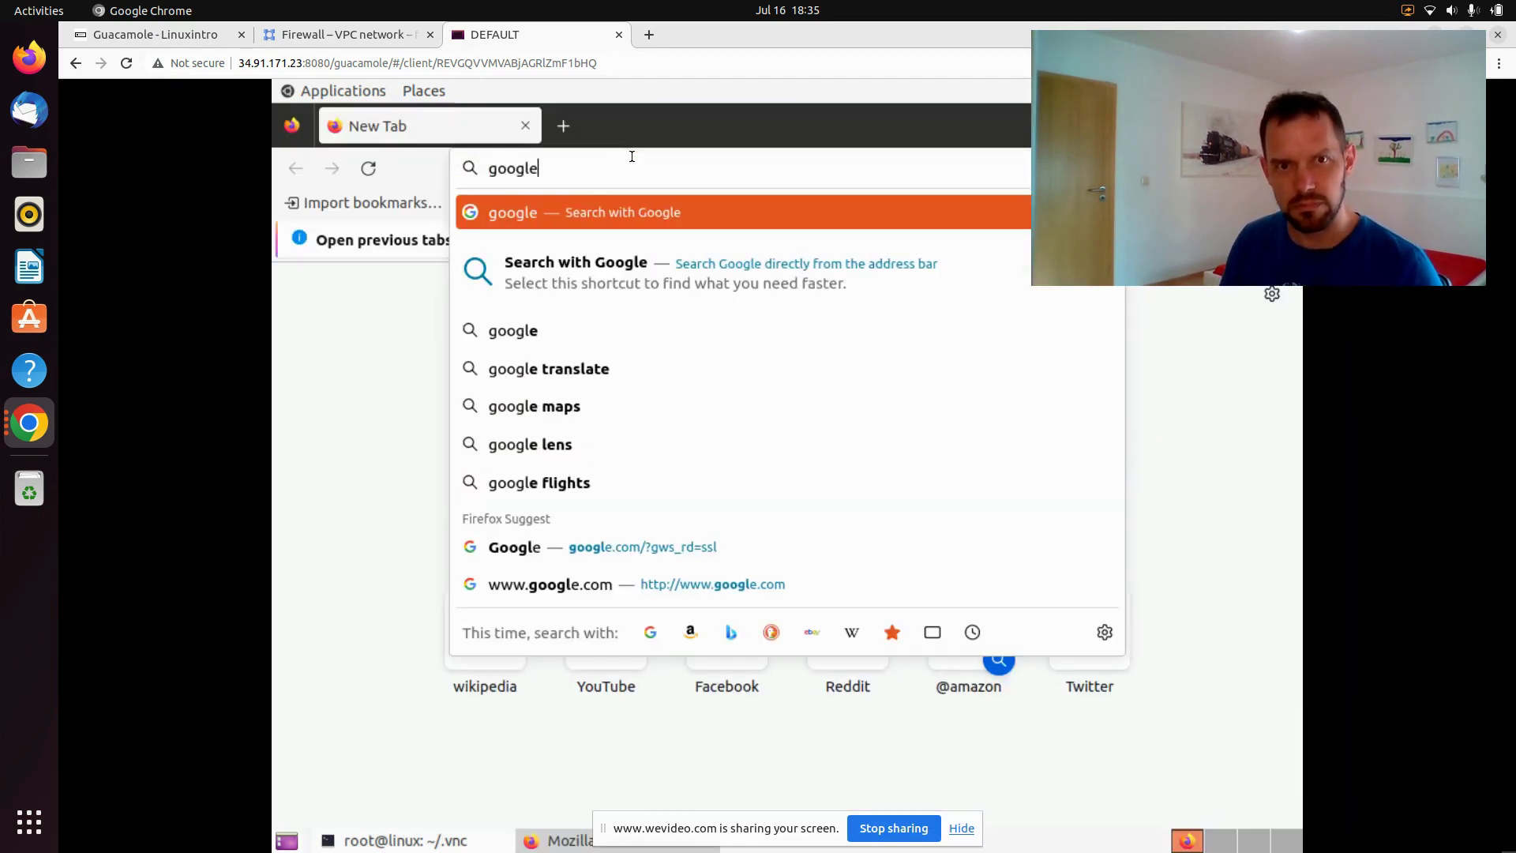
key(Return)
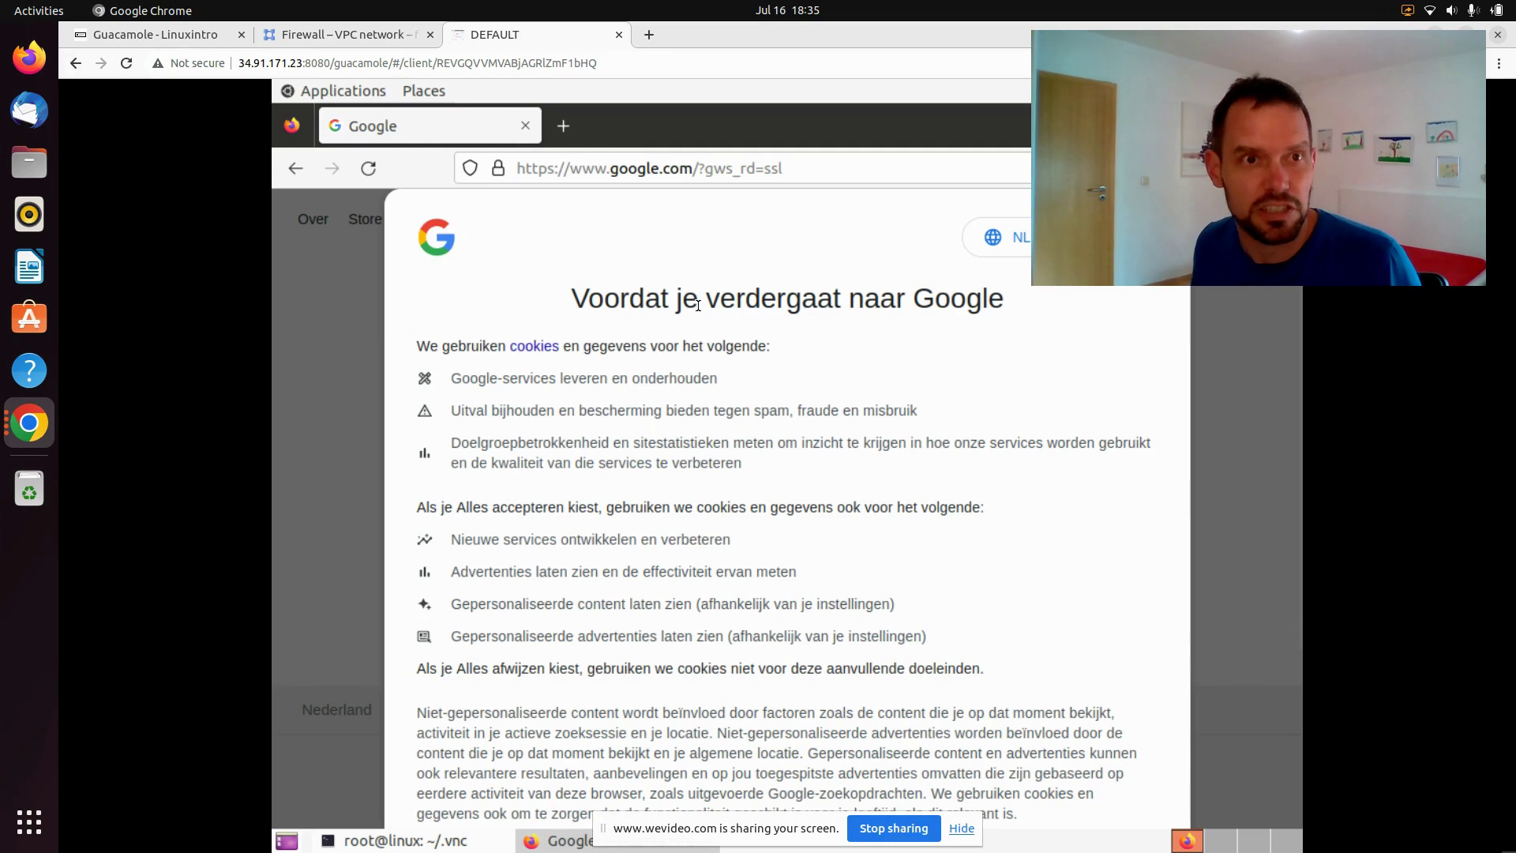
click(649, 35)
Load google.com in a new local Chrome tab, then return to the DEFAULT remote desktop tab
click(671, 61)
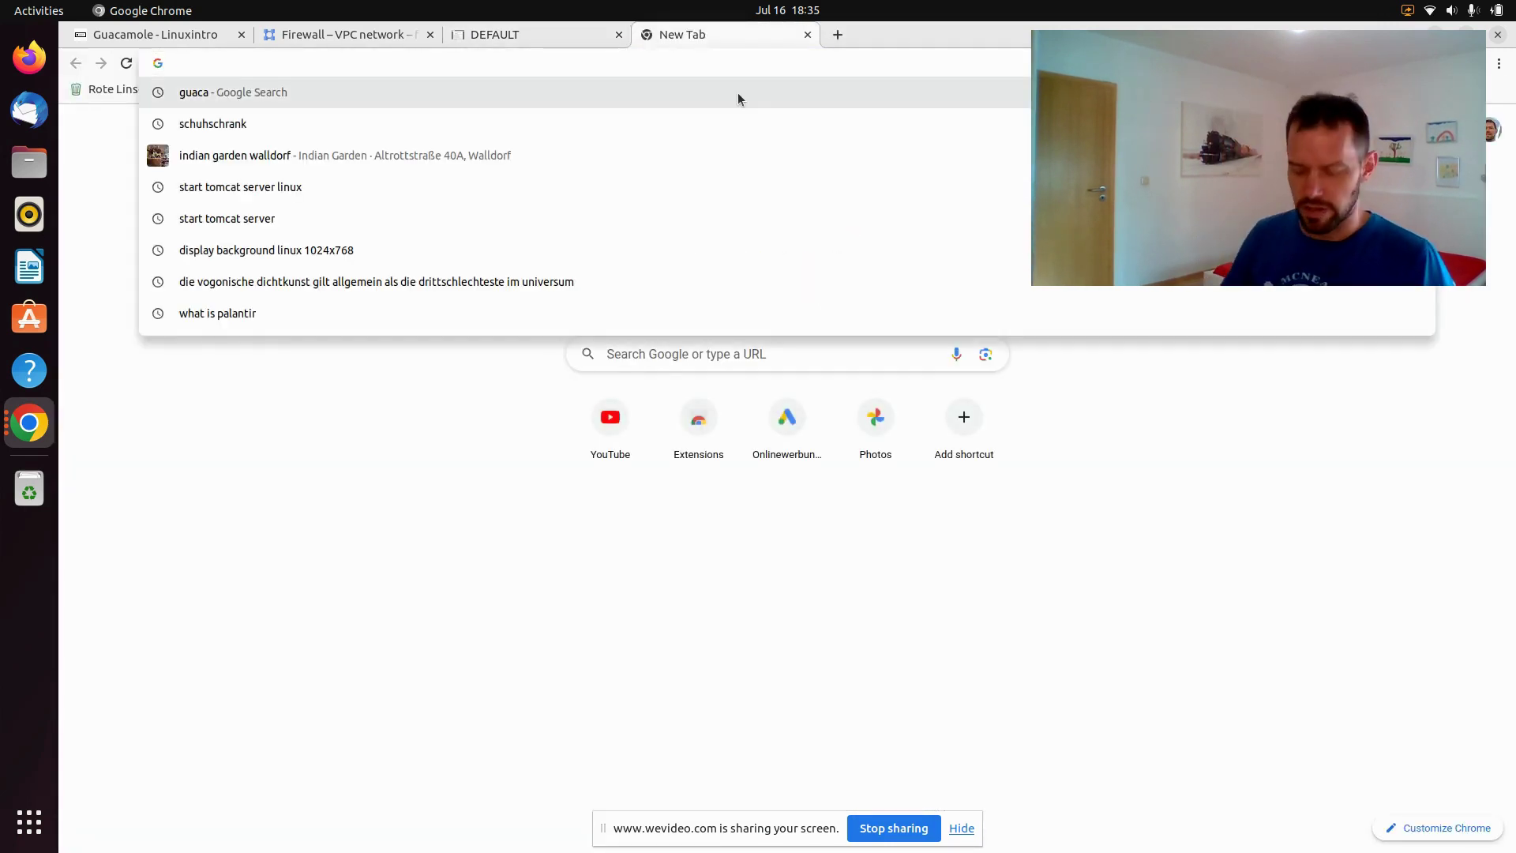
text(google.com)
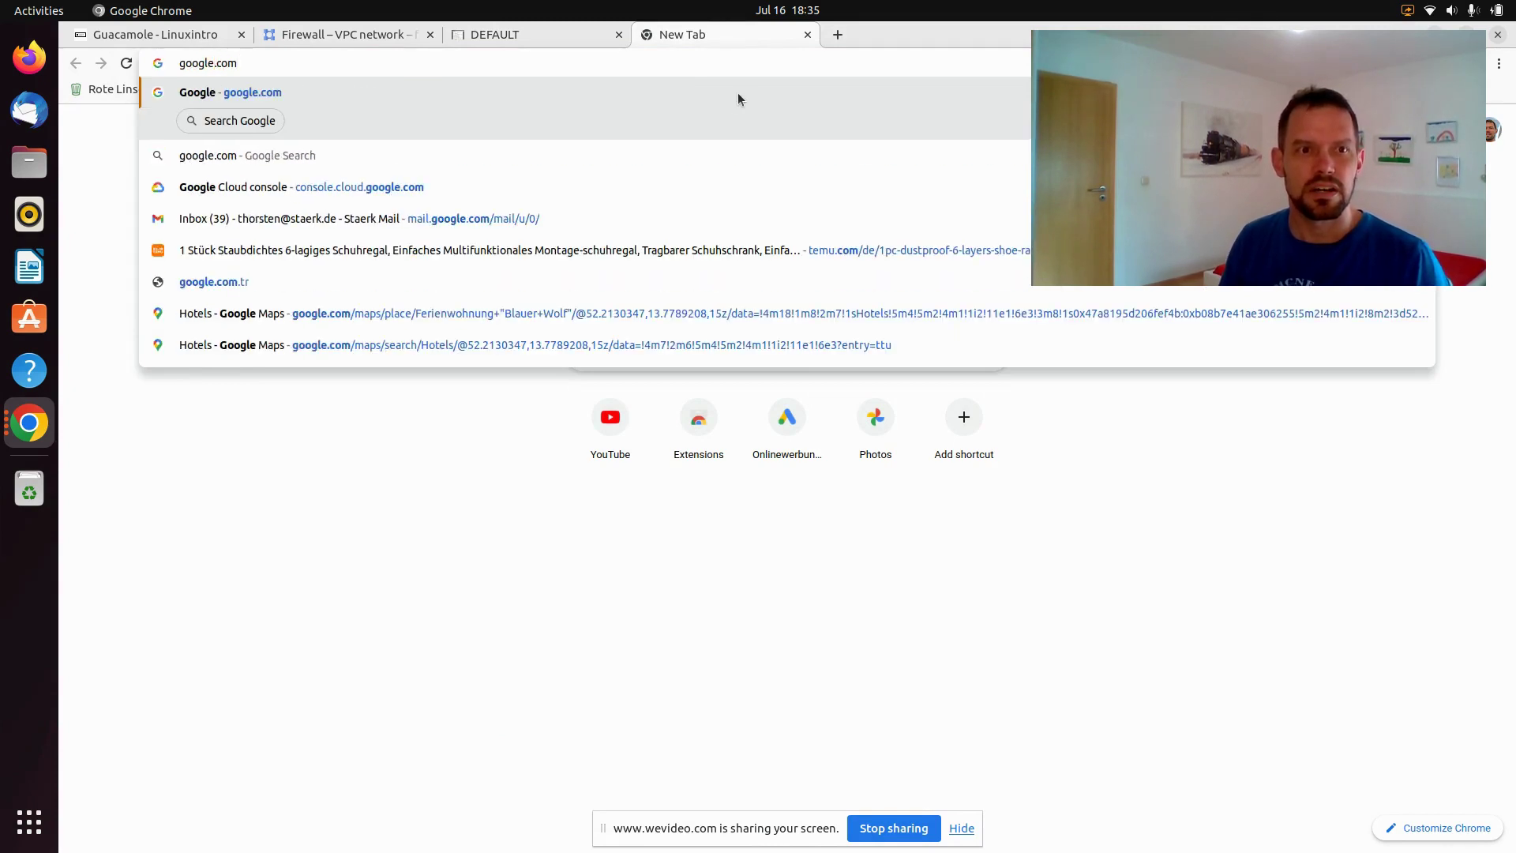
key(Return)
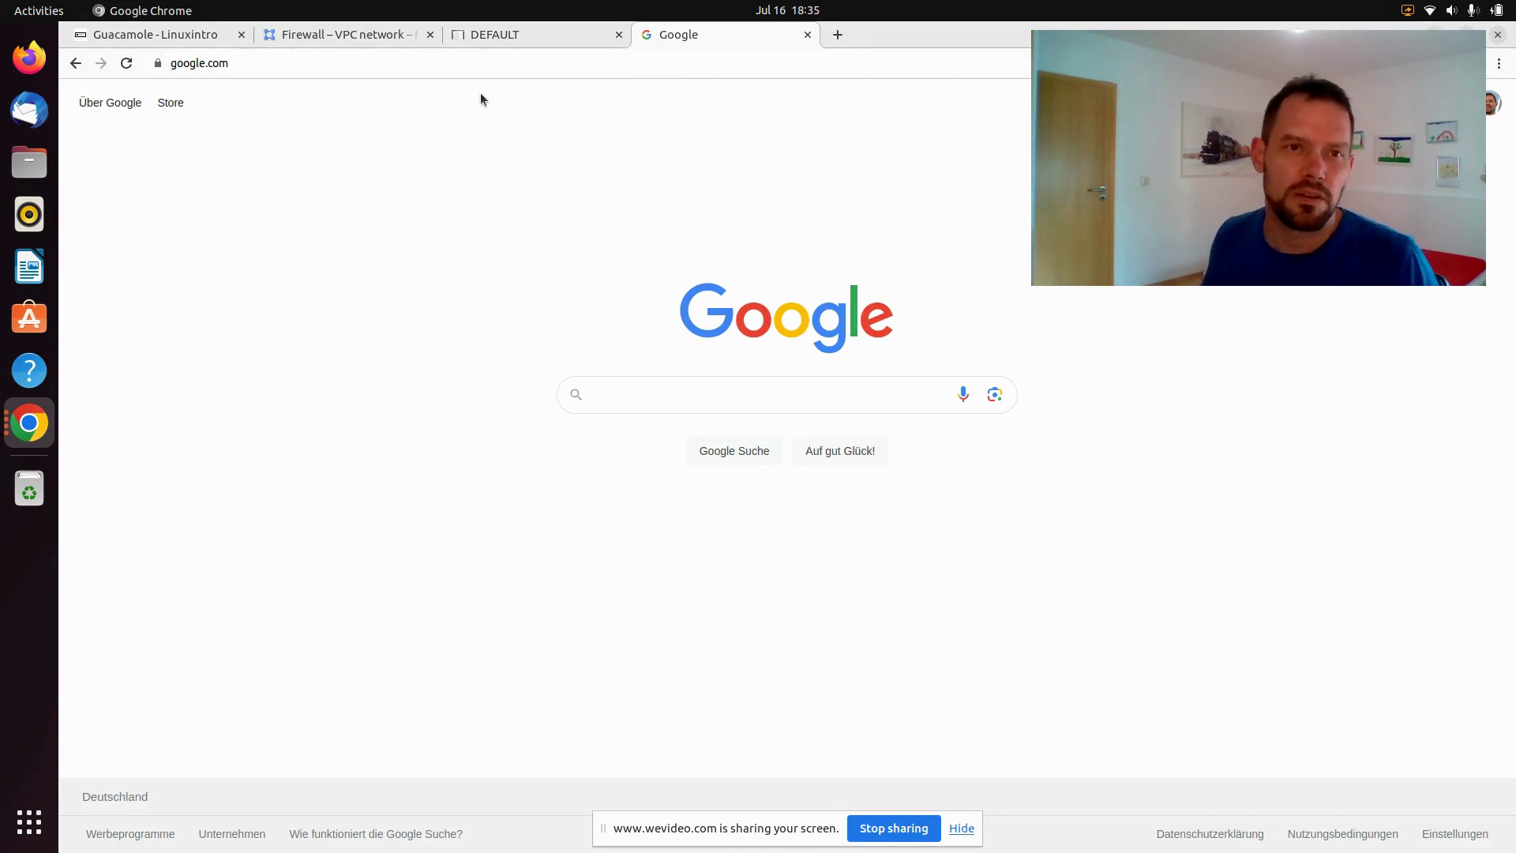
mouse_move(519, 35)
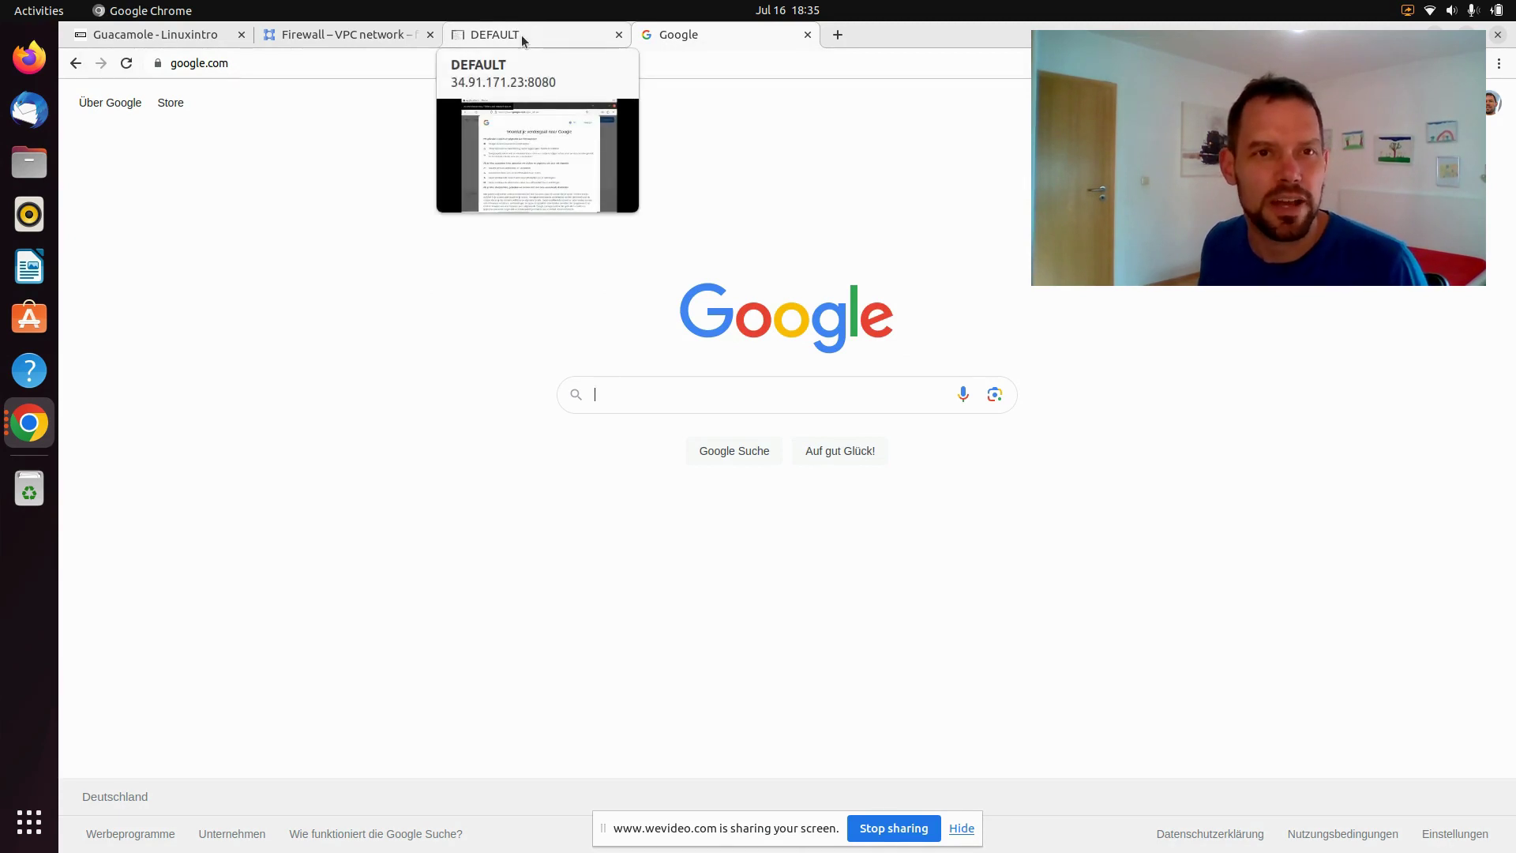
click(521, 35)
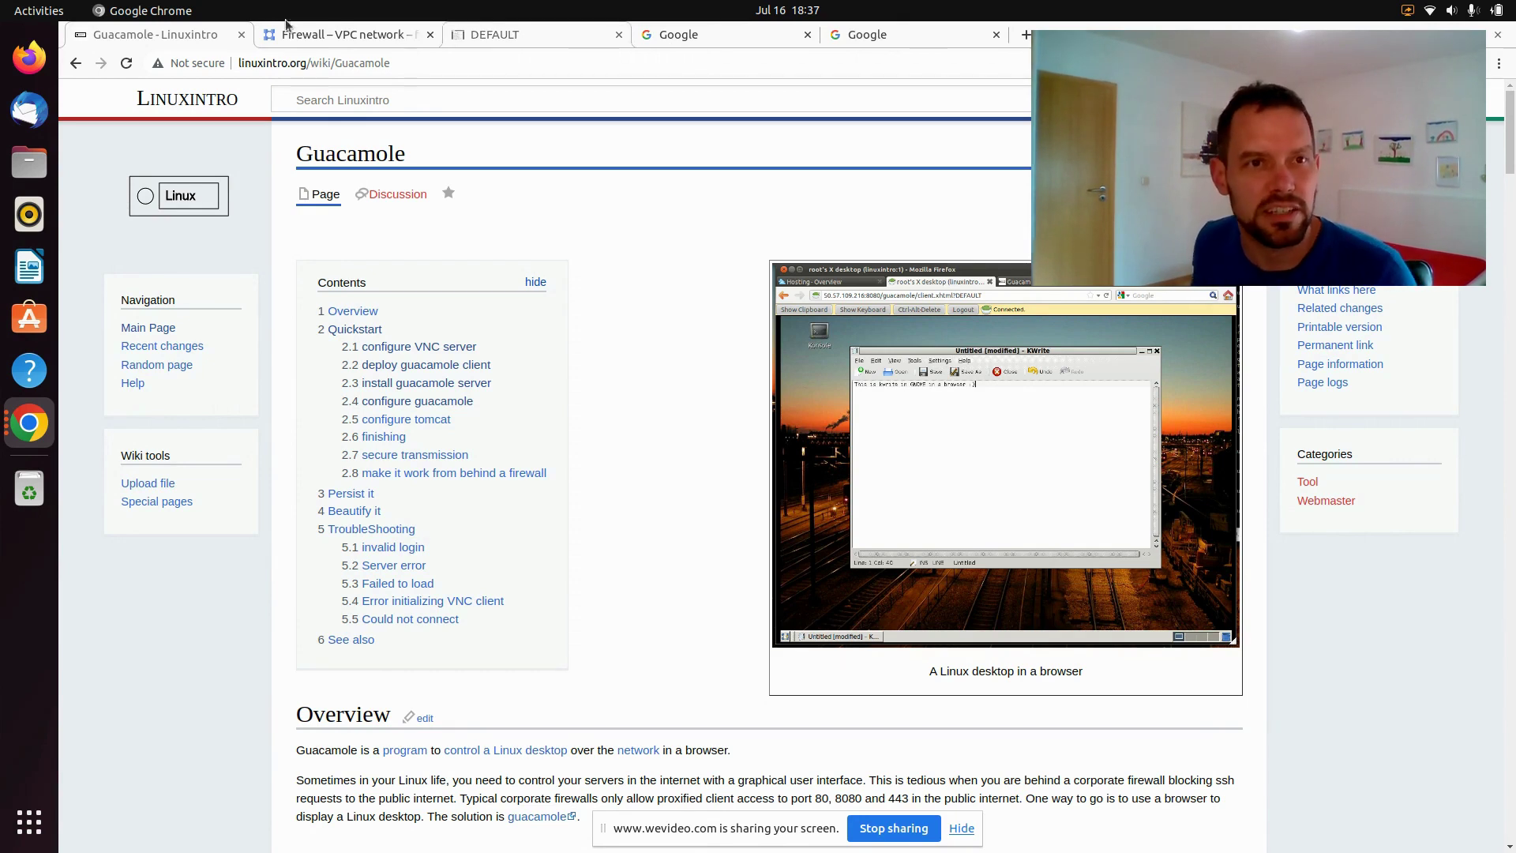
Create a new Google Cloud project named 'desktop' from the project picker
click(334, 41)
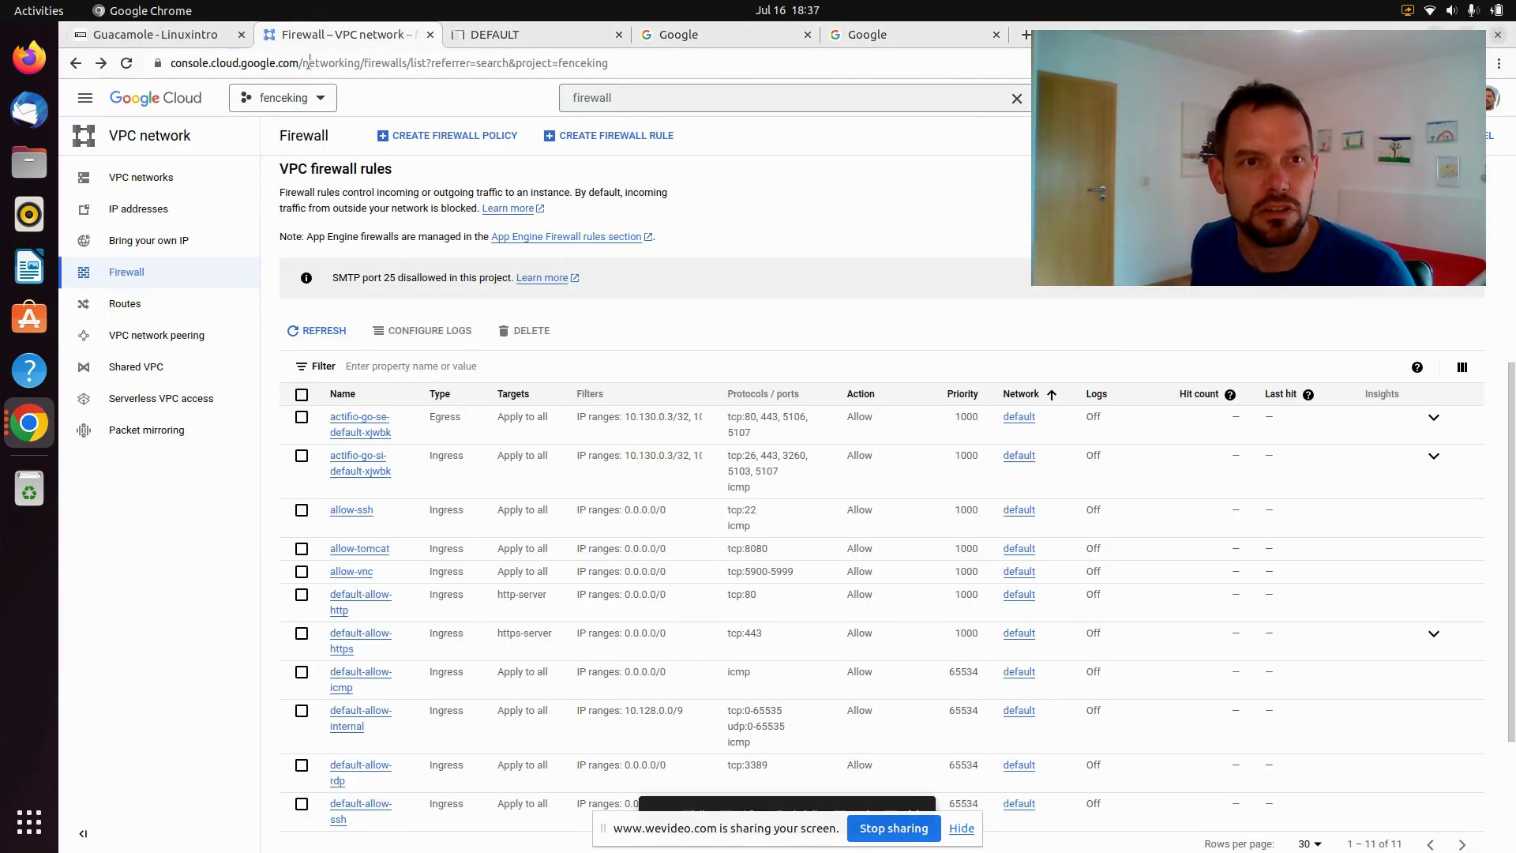
click(315, 98)
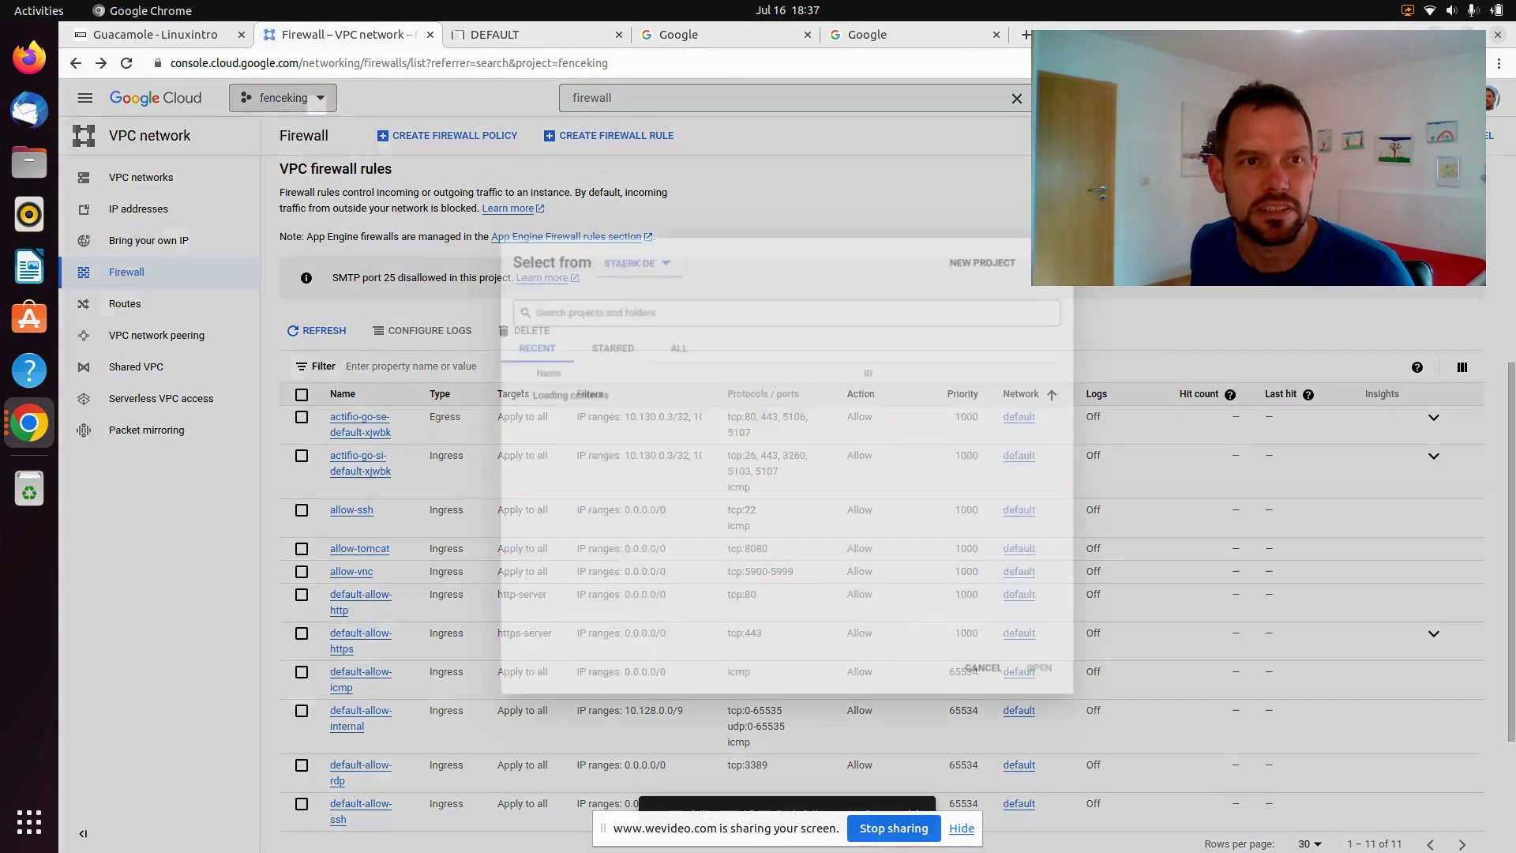
click(996, 257)
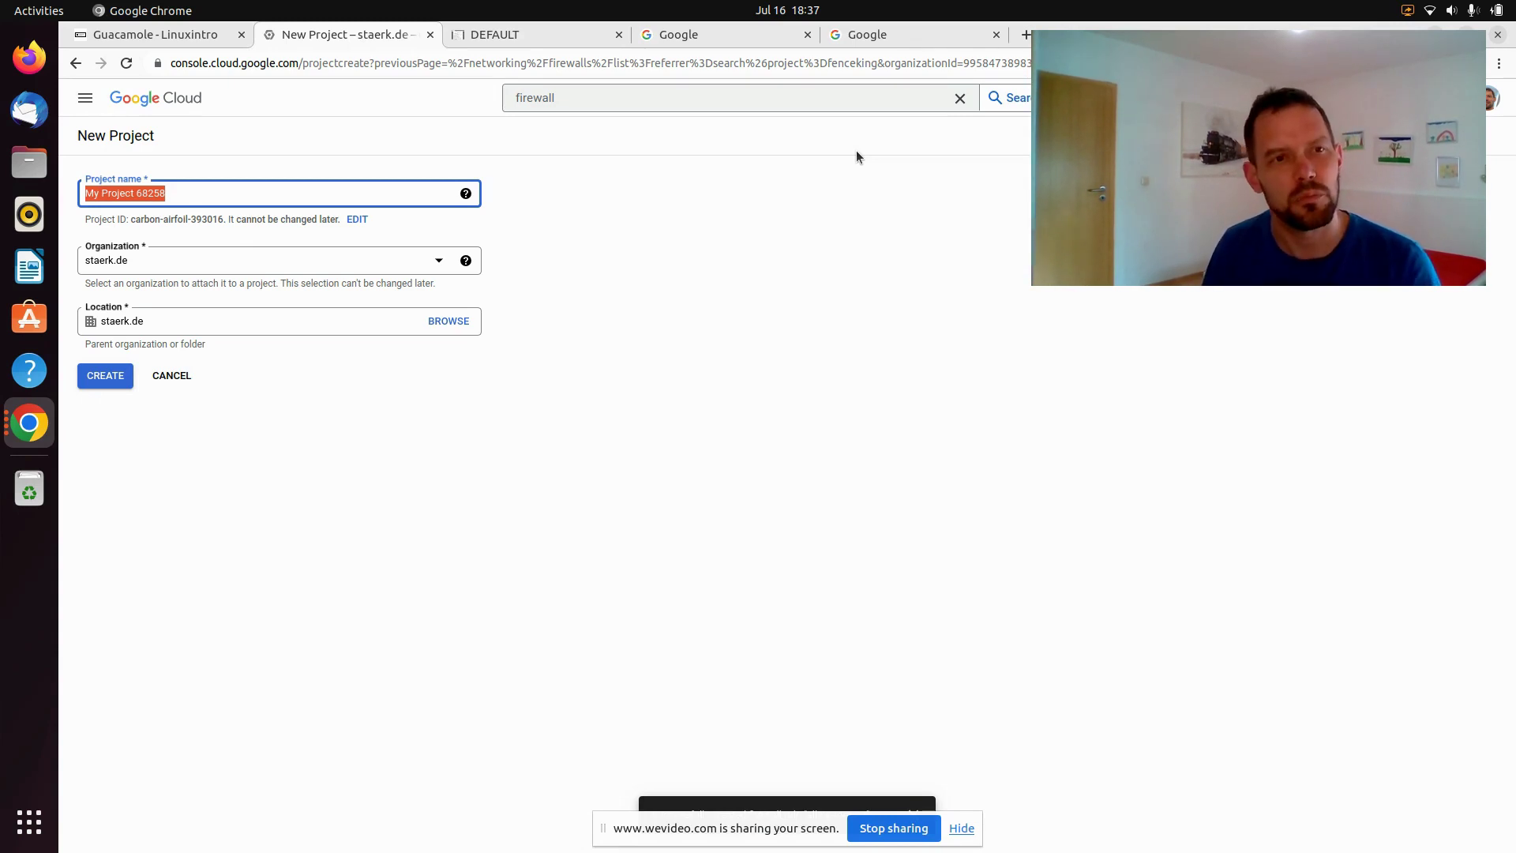
text(desktop)
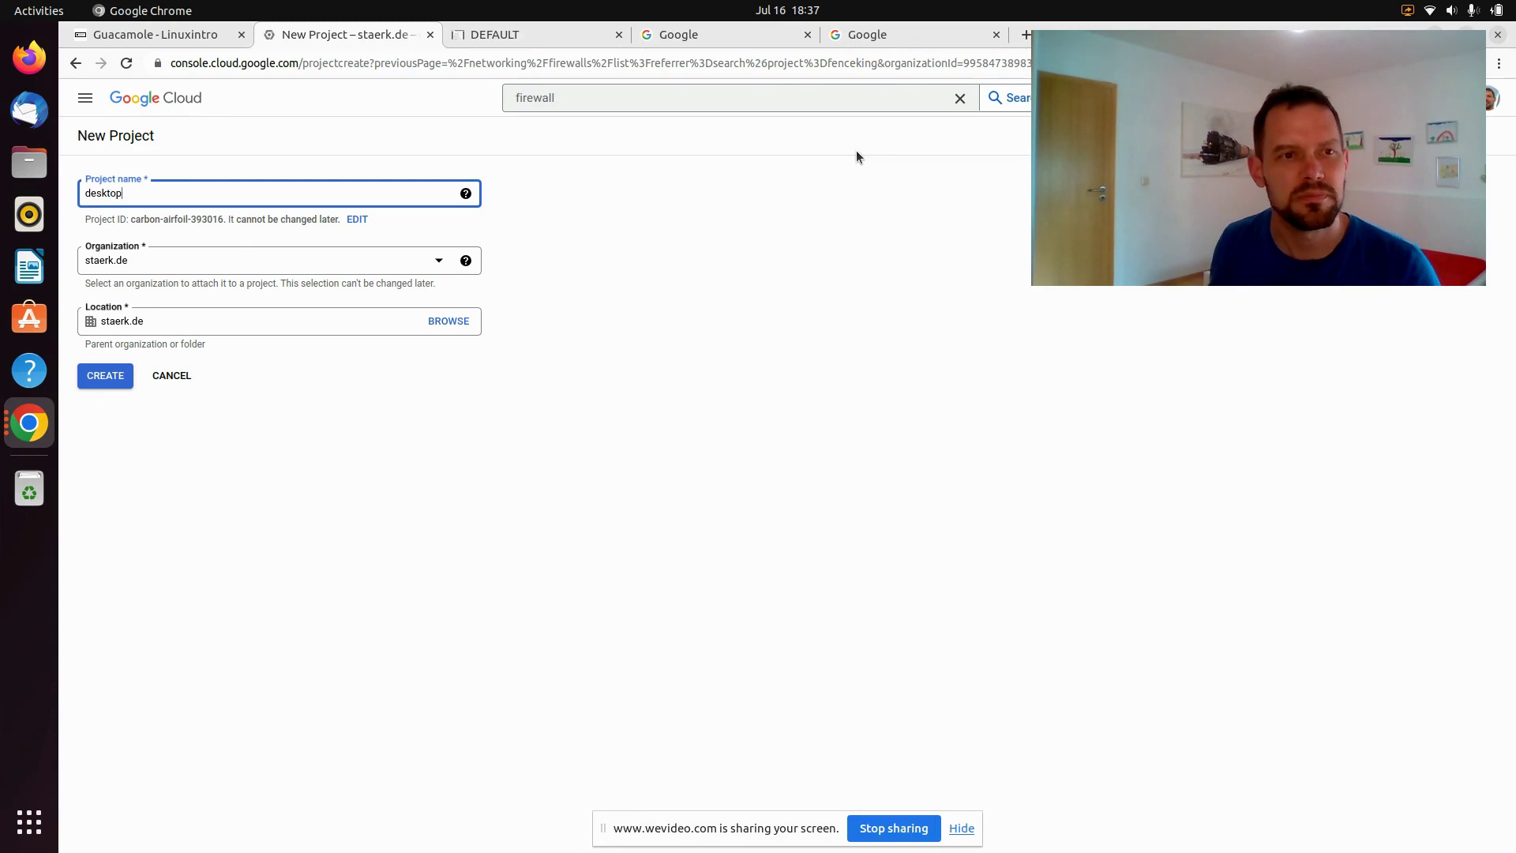
click(101, 377)
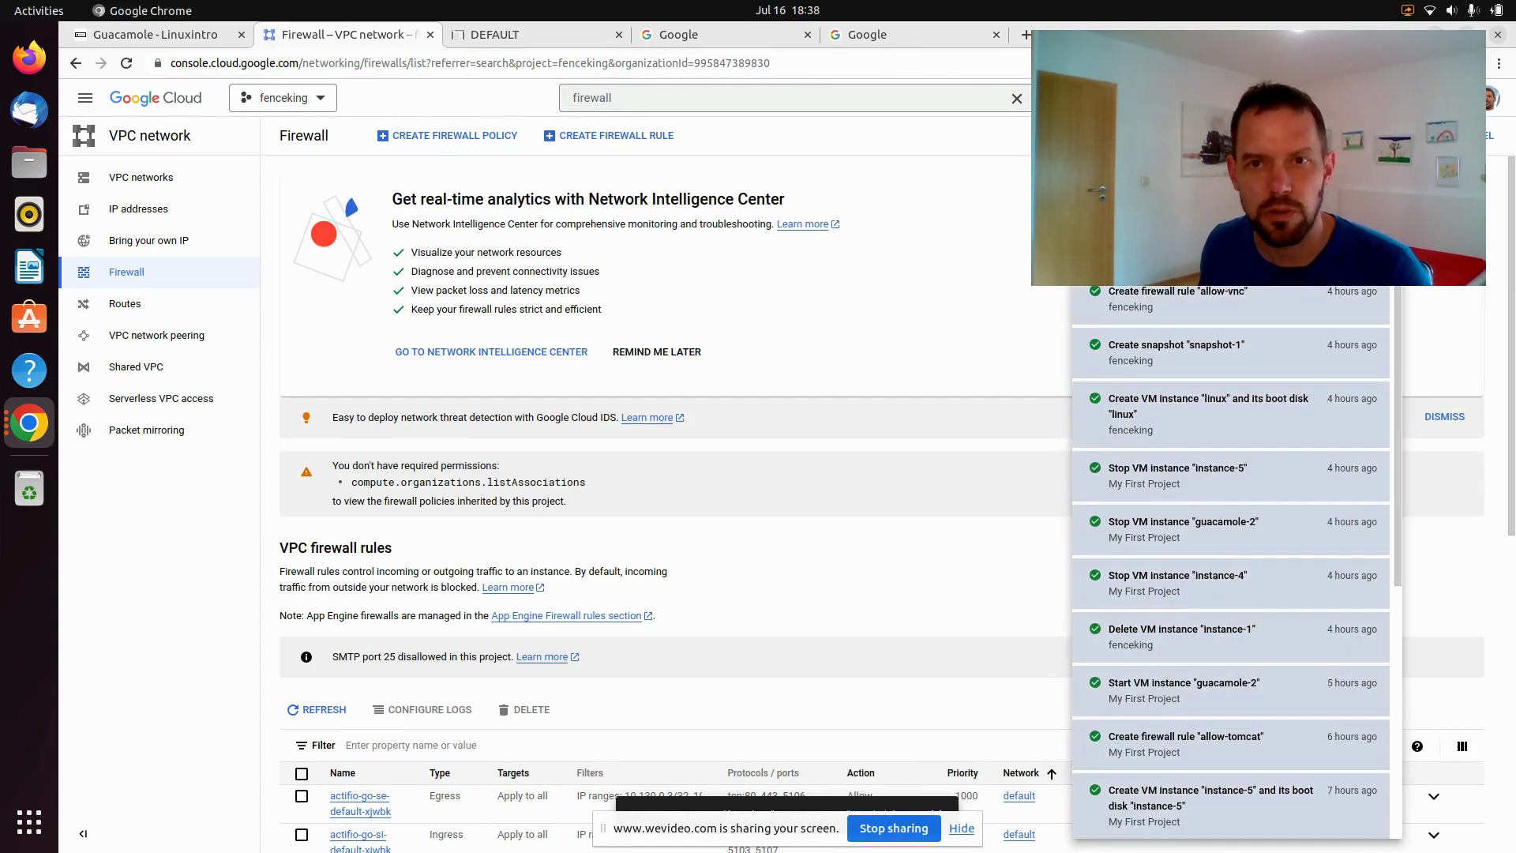
Select the desktop project, dismiss the data loading error, and enable the Compute Engine API
click(1334, 202)
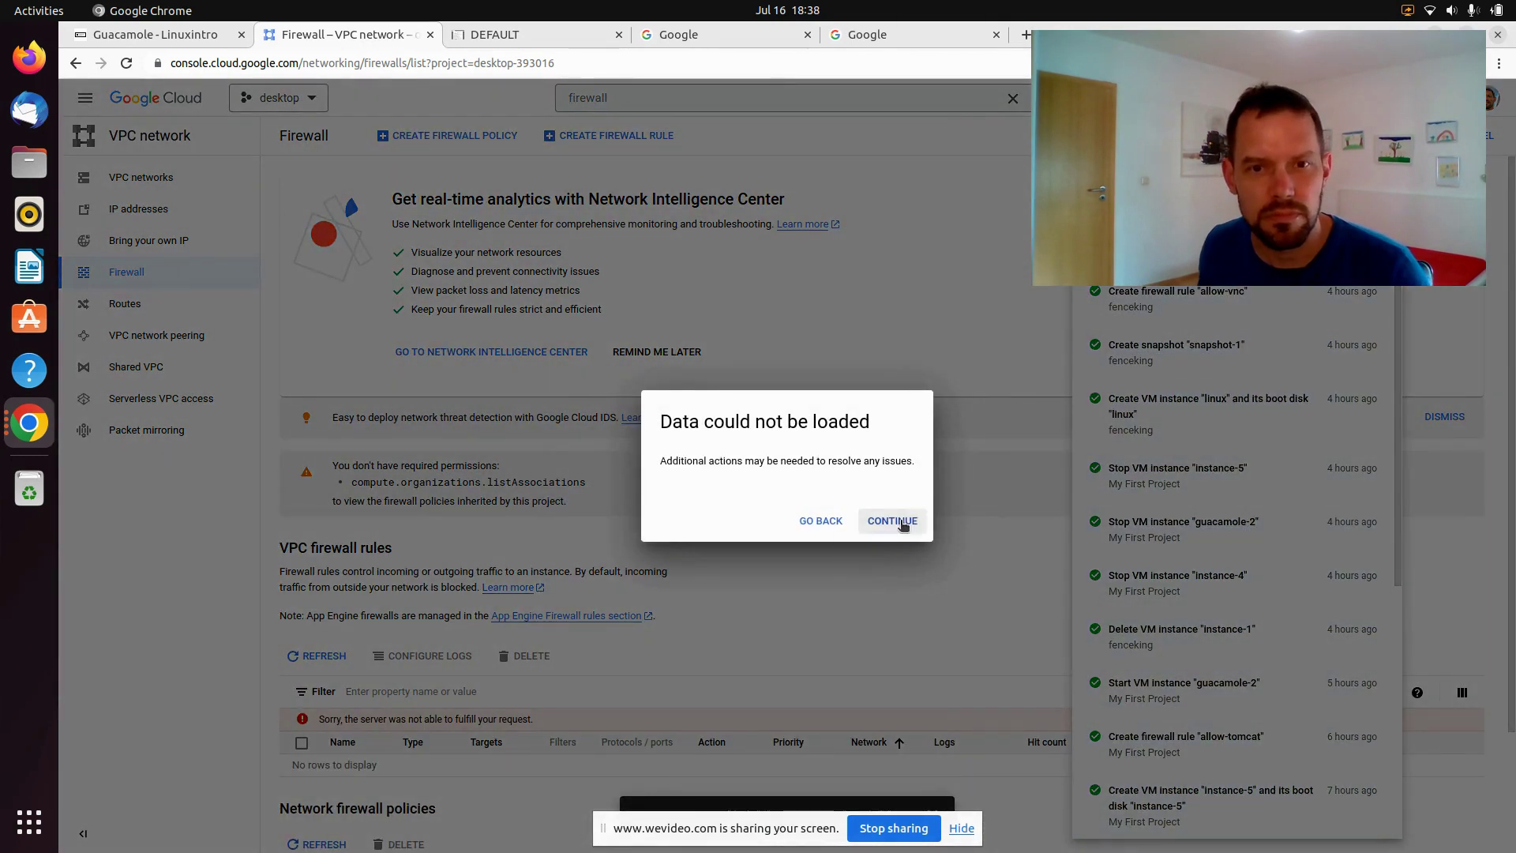
click(901, 522)
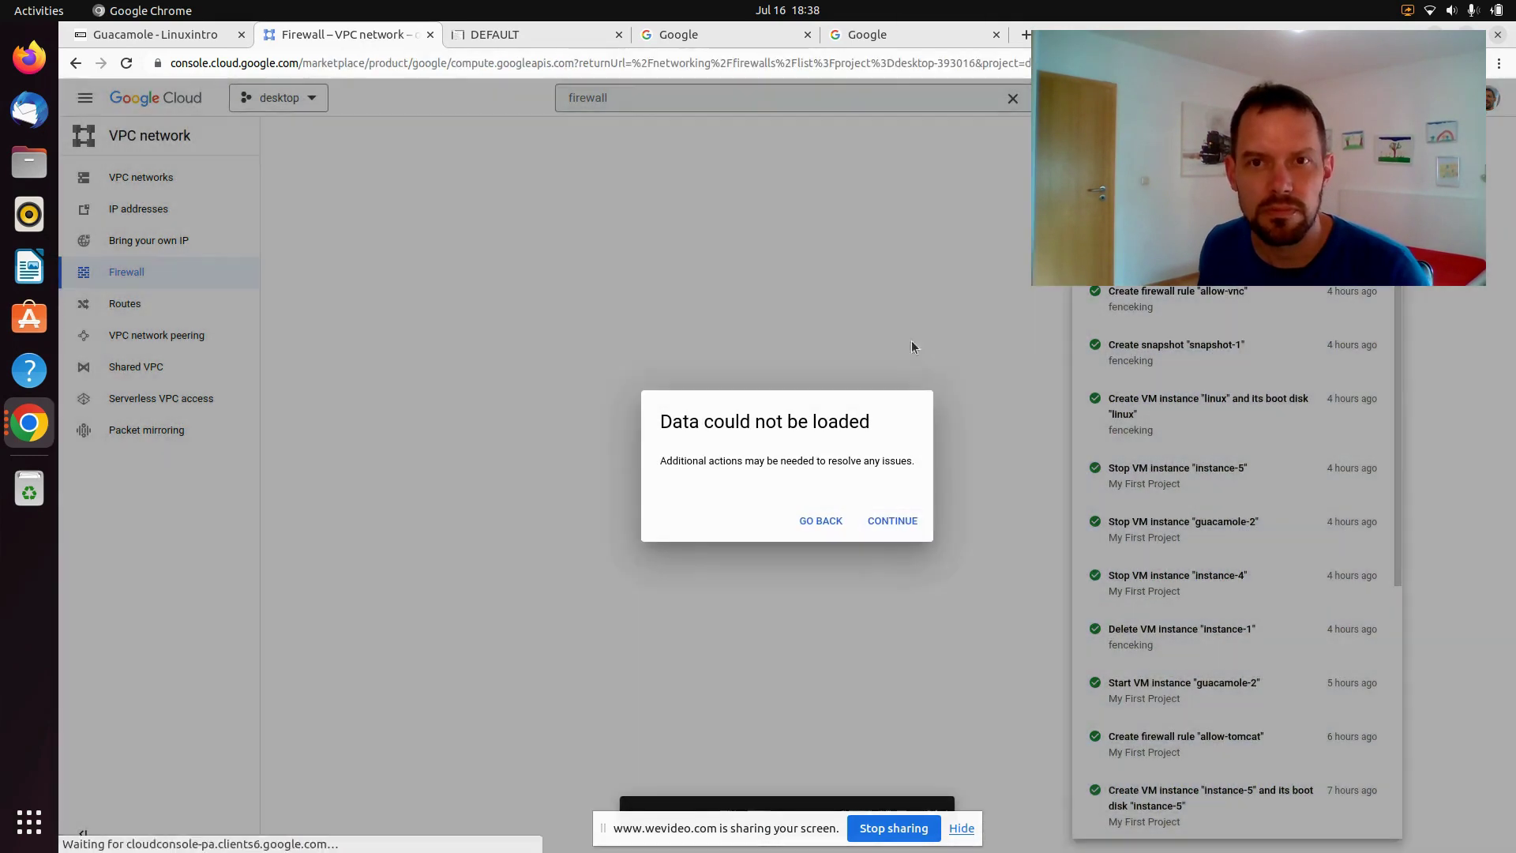
click(877, 521)
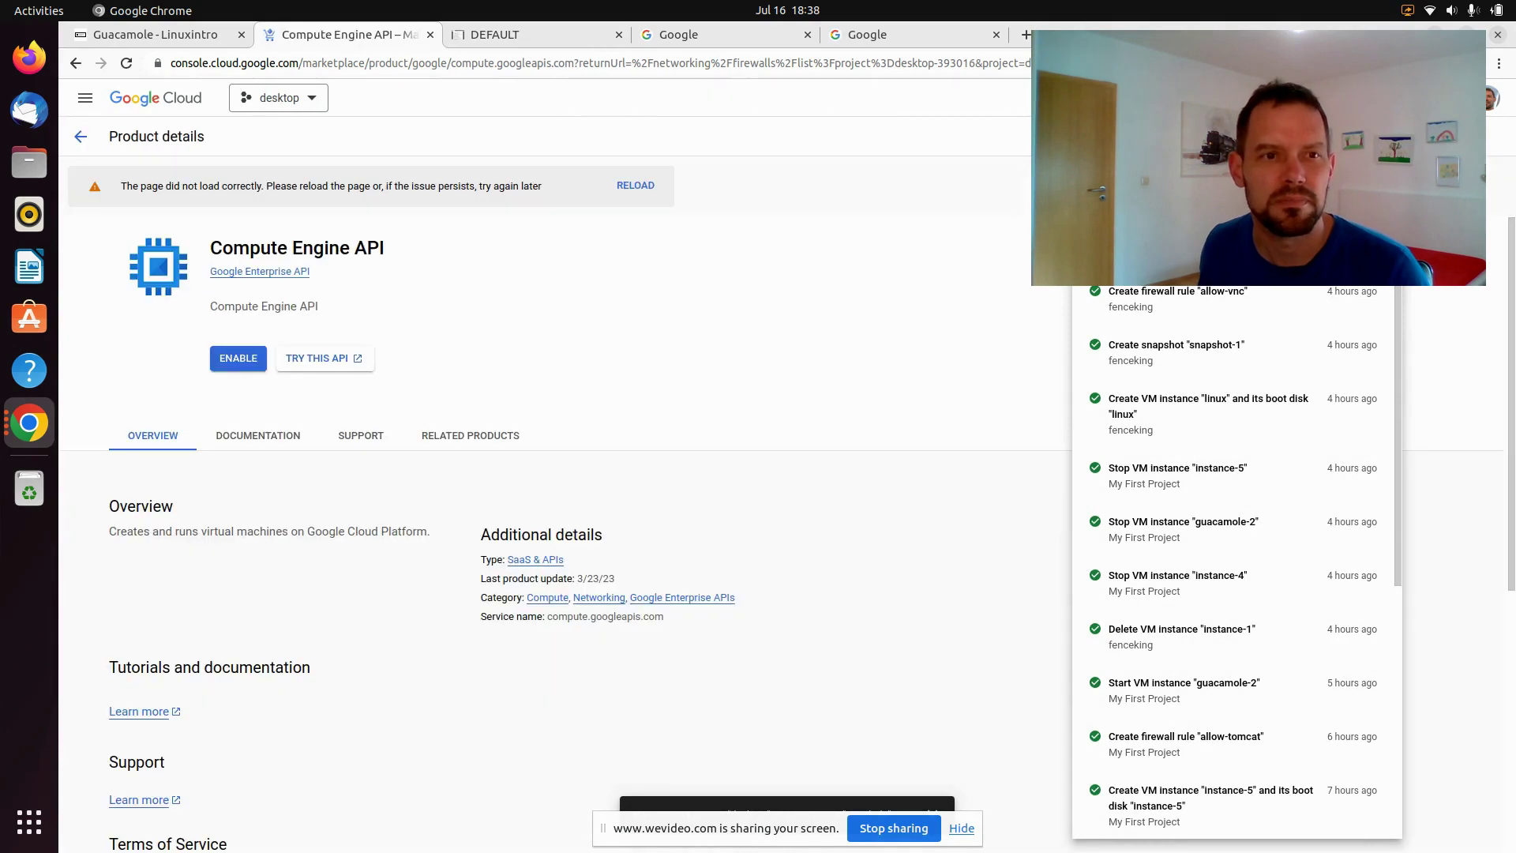
click(235, 358)
click(235, 359)
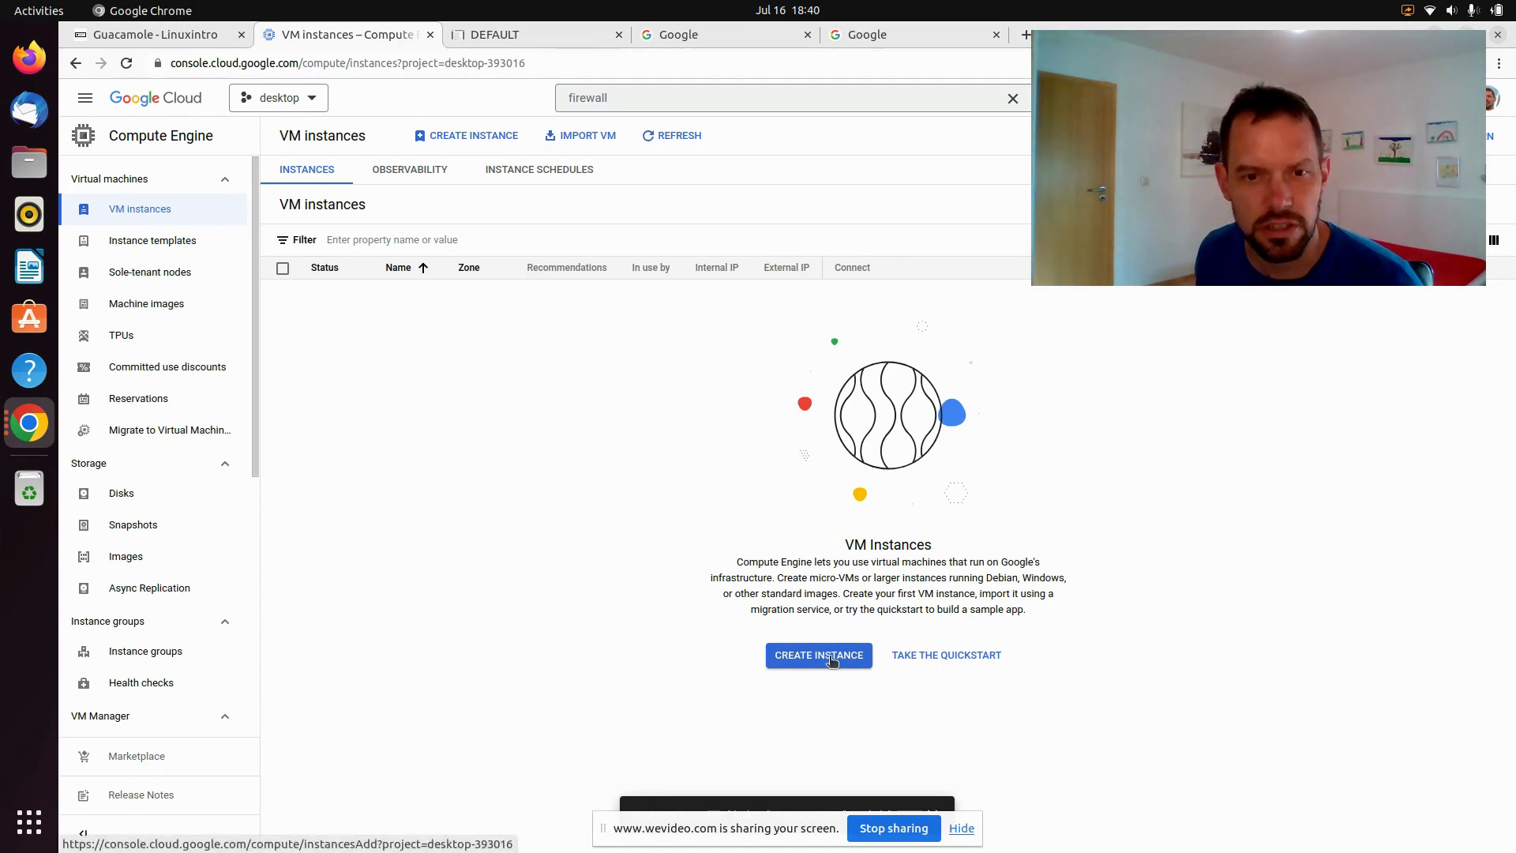
Start a new VM instance, instance-1, in region europe-west4 (Netherlands)
click(825, 660)
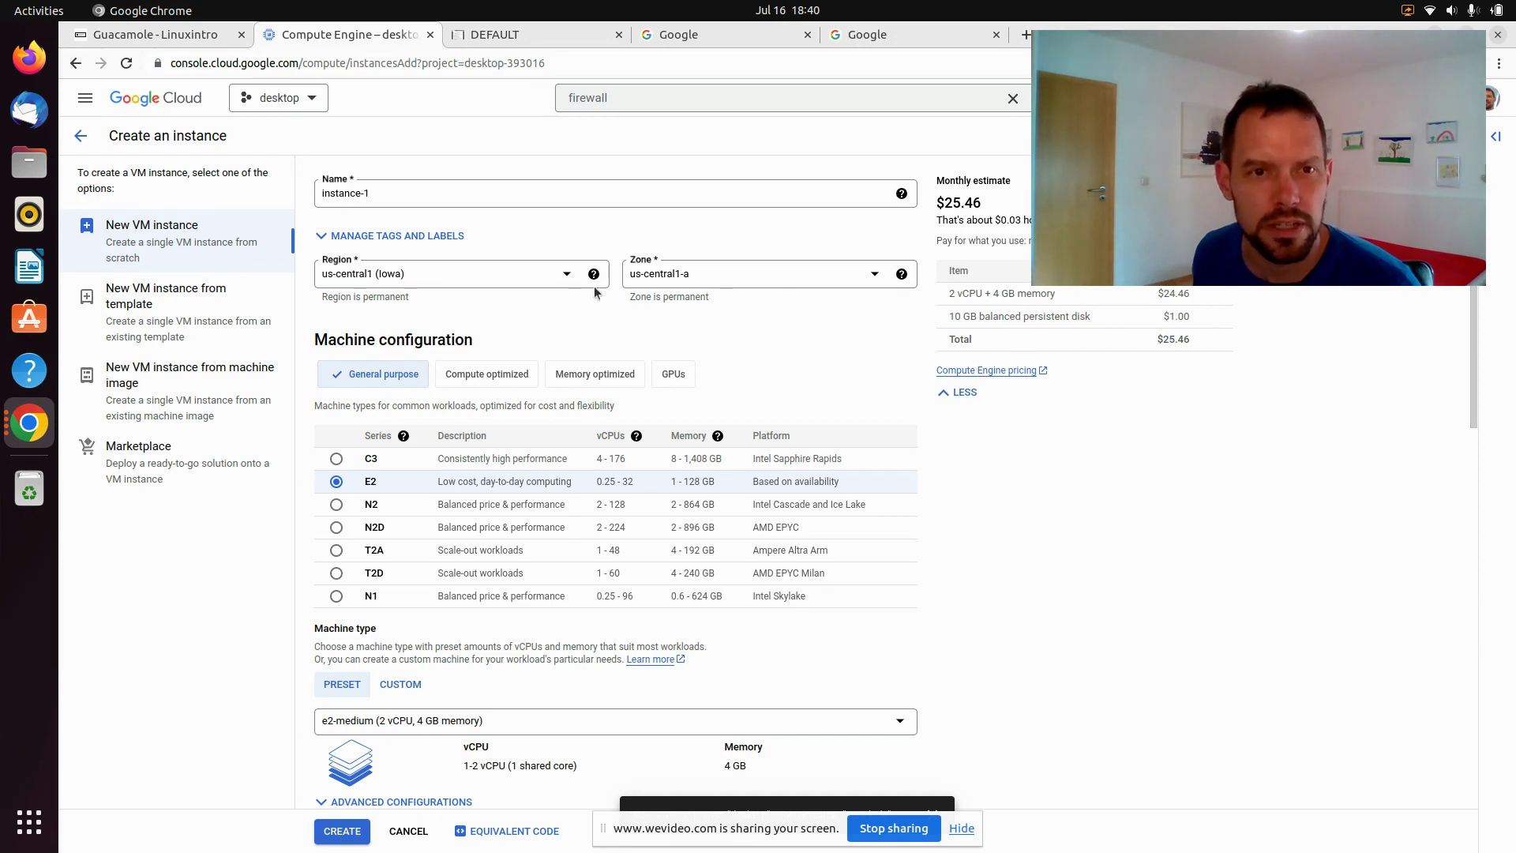
click(565, 273)
scroll(566, 316, down, 2)
scroll(473, 379, up, 5)
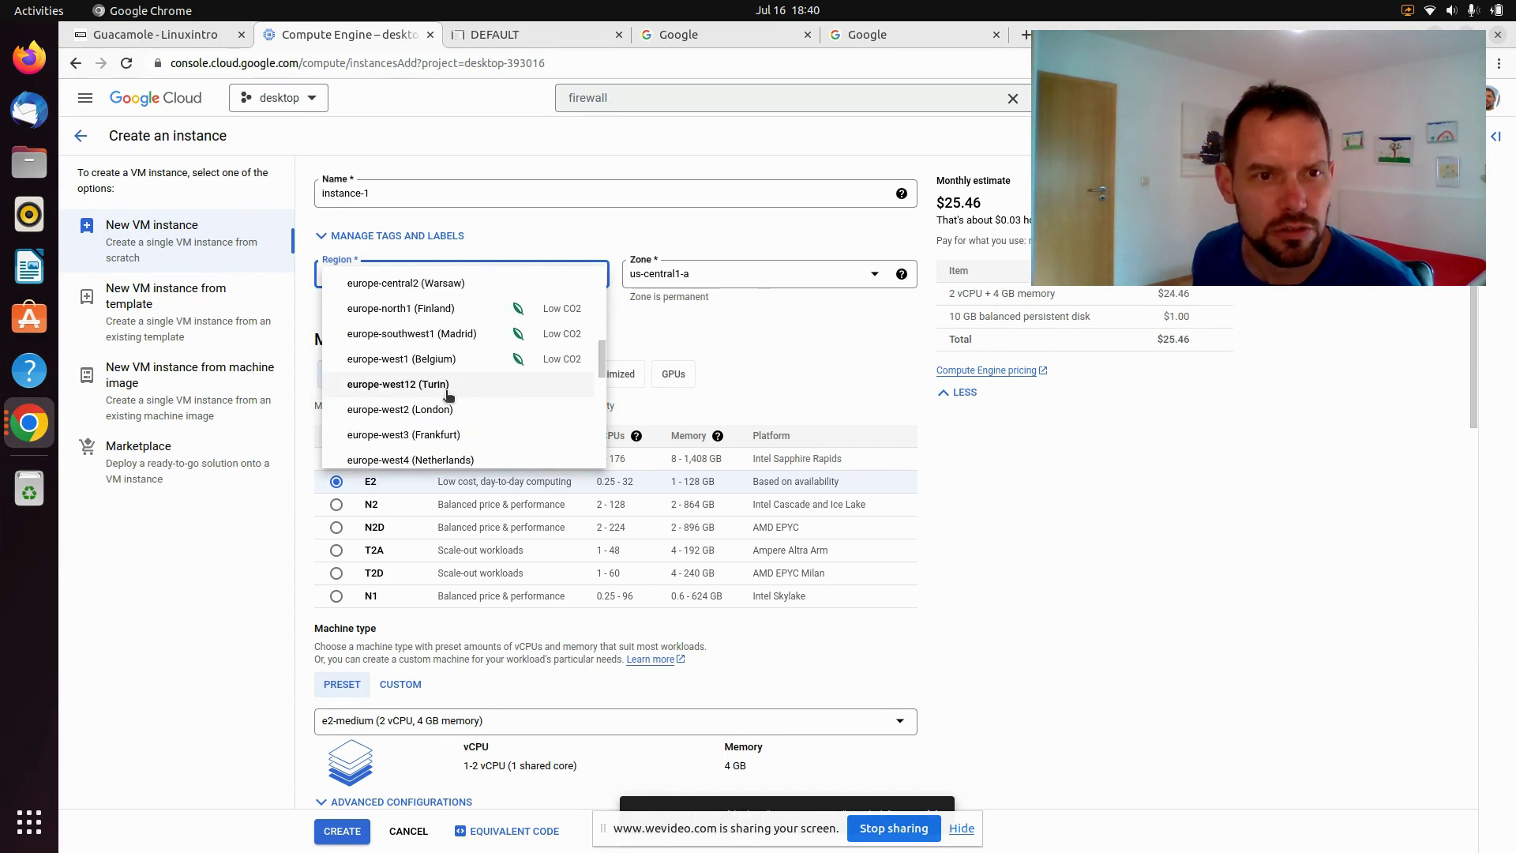
scroll(447, 395, down, 2)
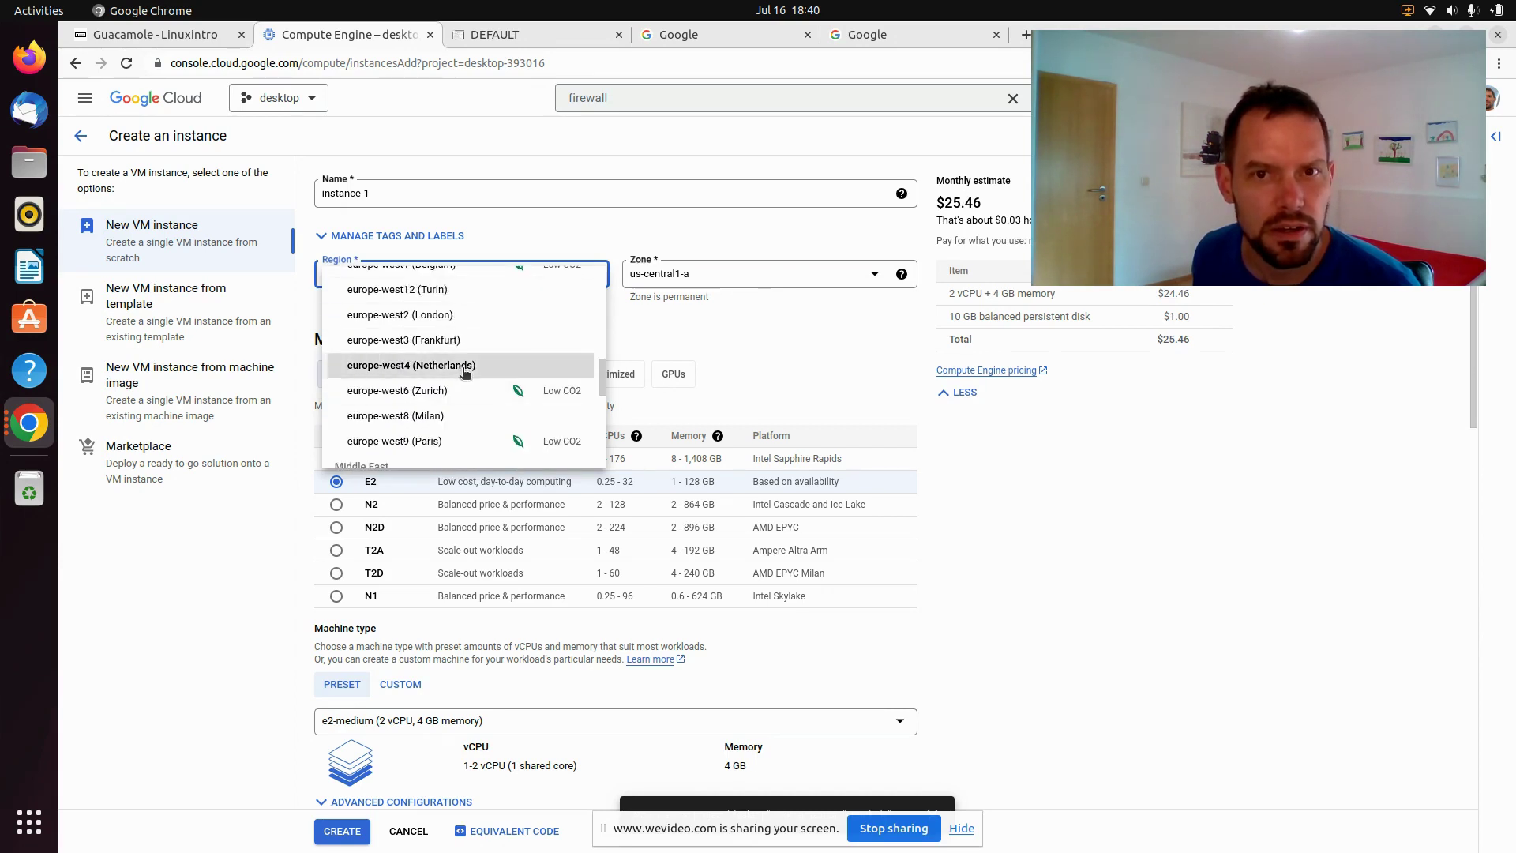
click(465, 373)
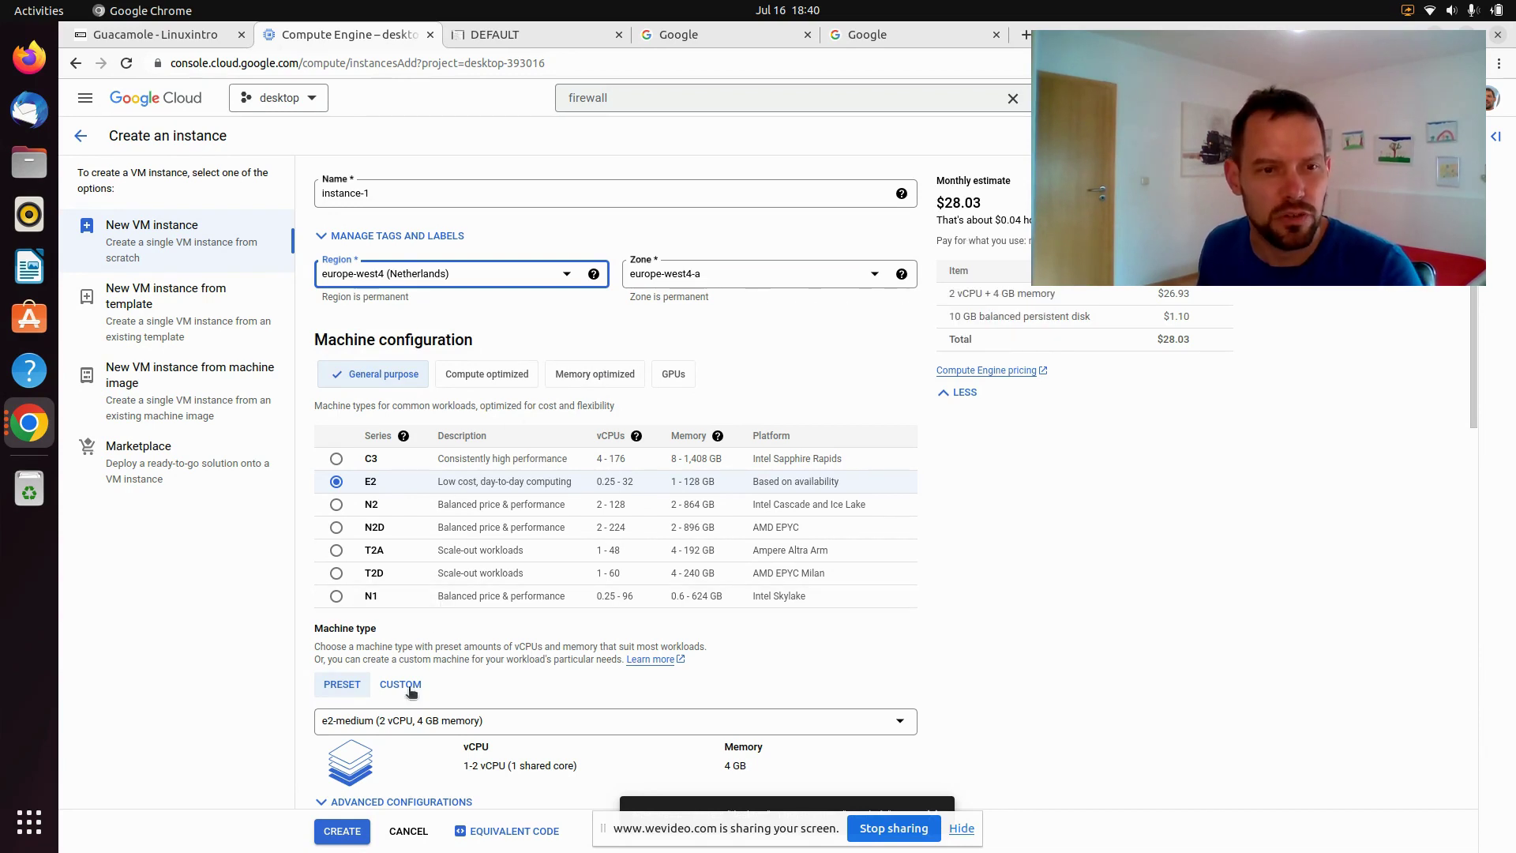
Choose the e2-medium machine type (2 vCPU, 4 GB memory)
click(402, 720)
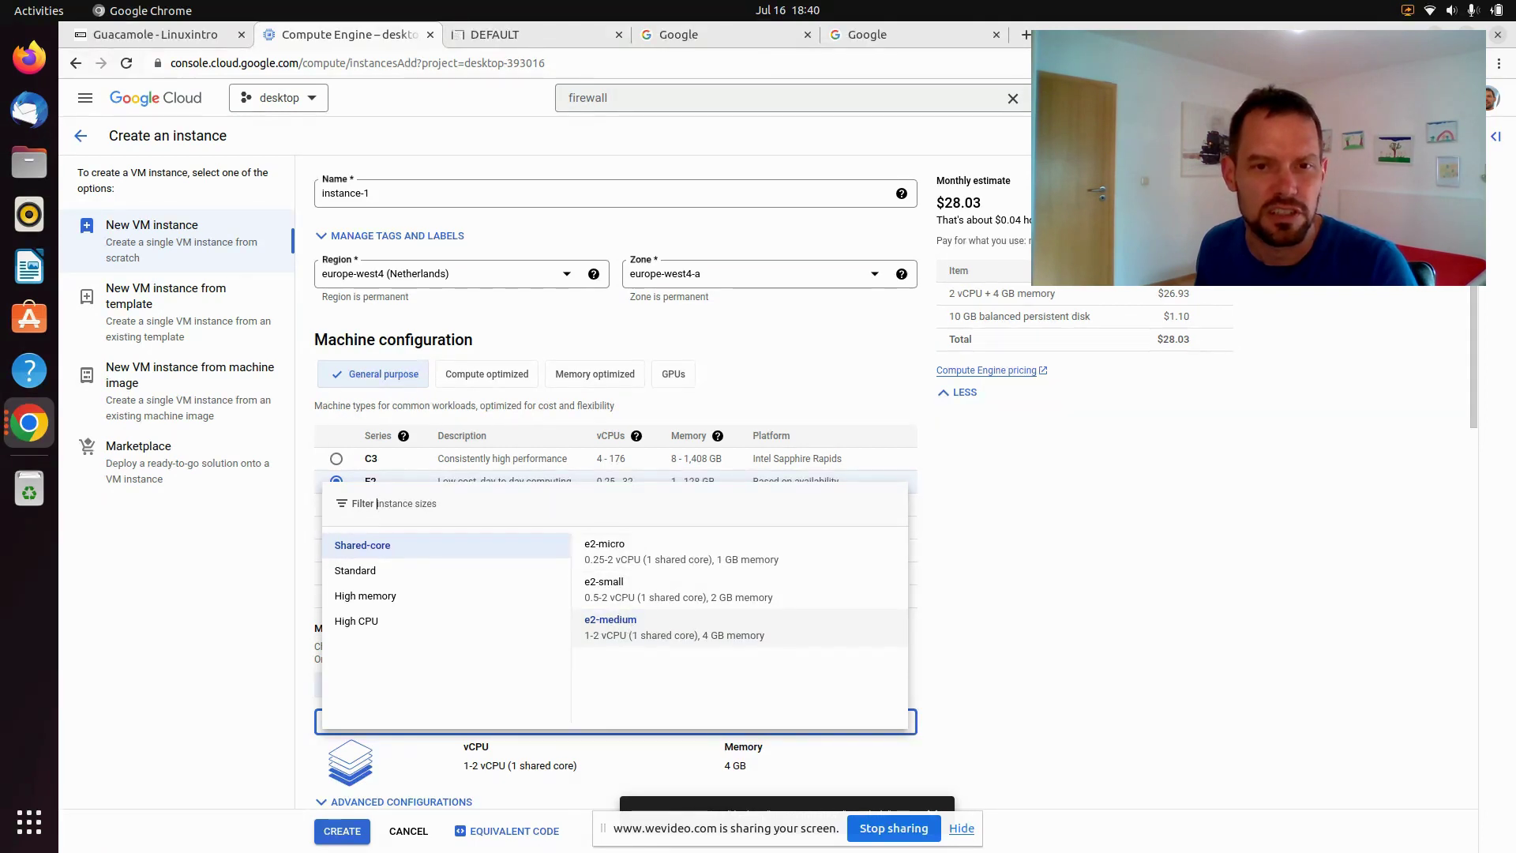
click(1011, 611)
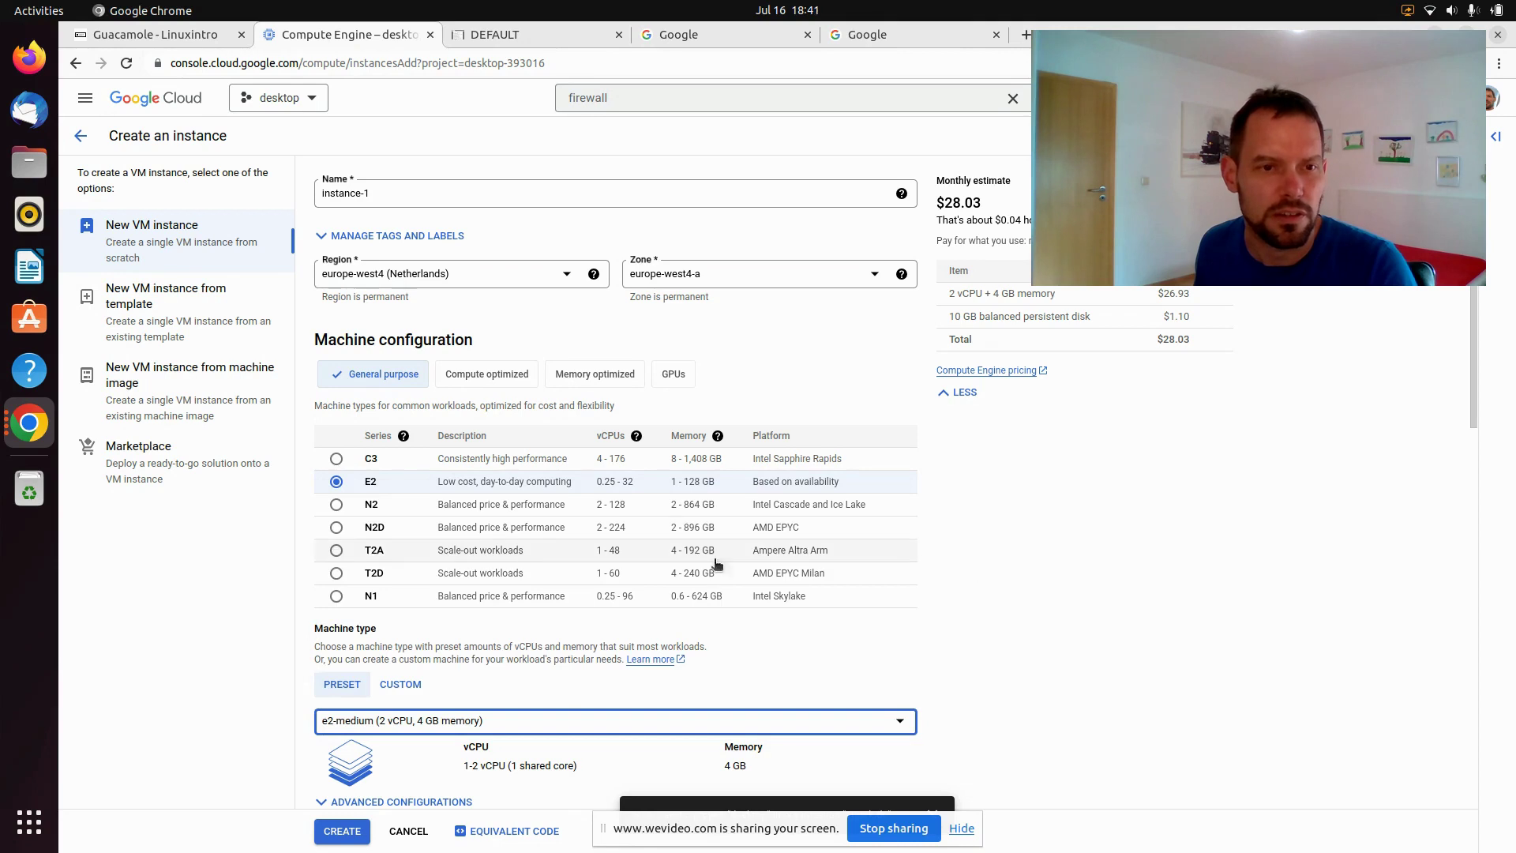
scroll(596, 527, down, 4)
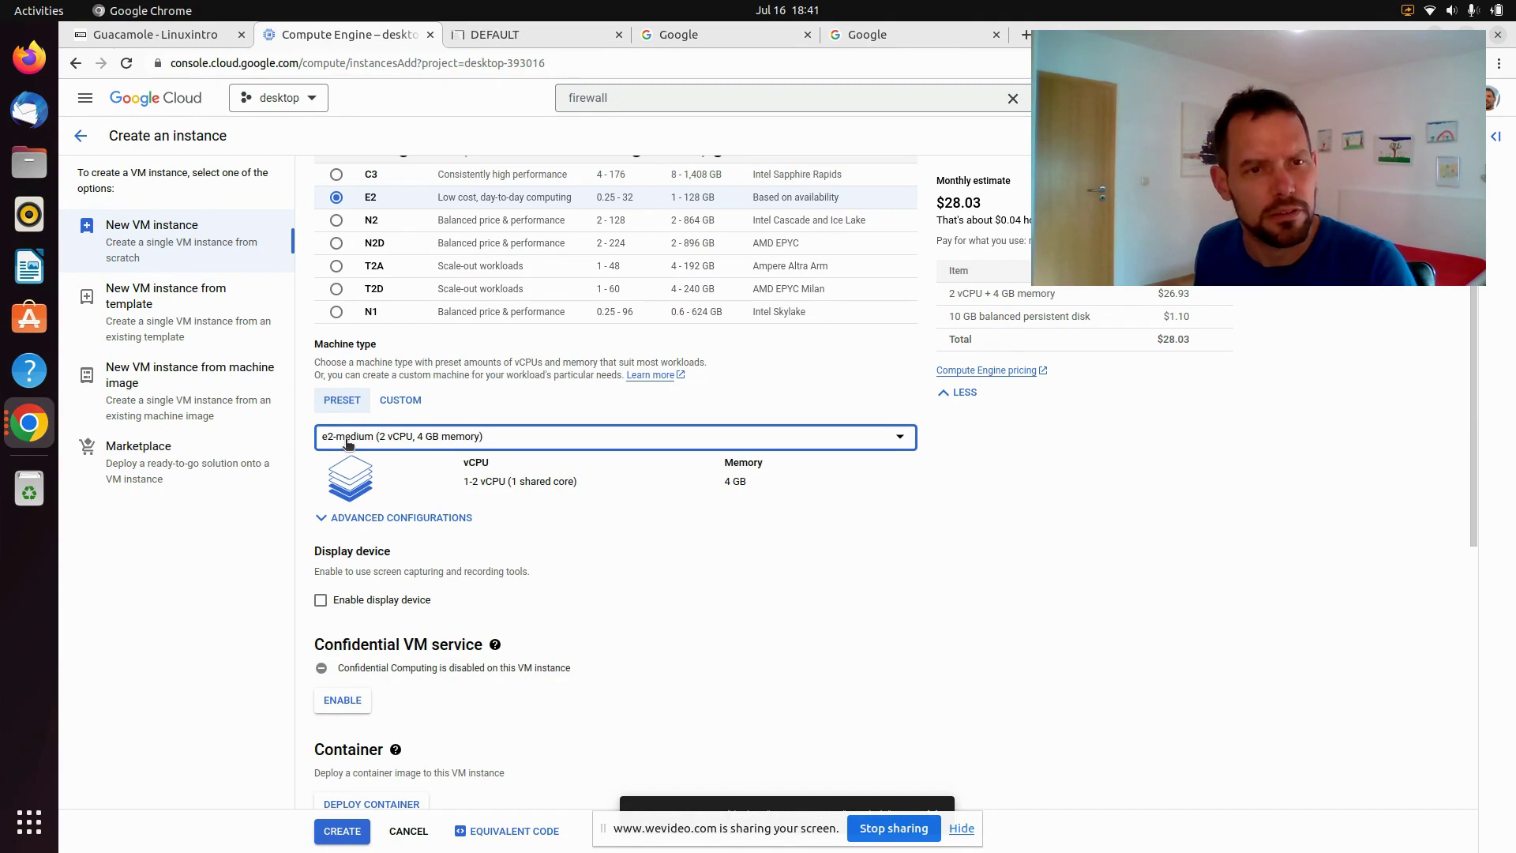
scroll(595, 480, down, 4)
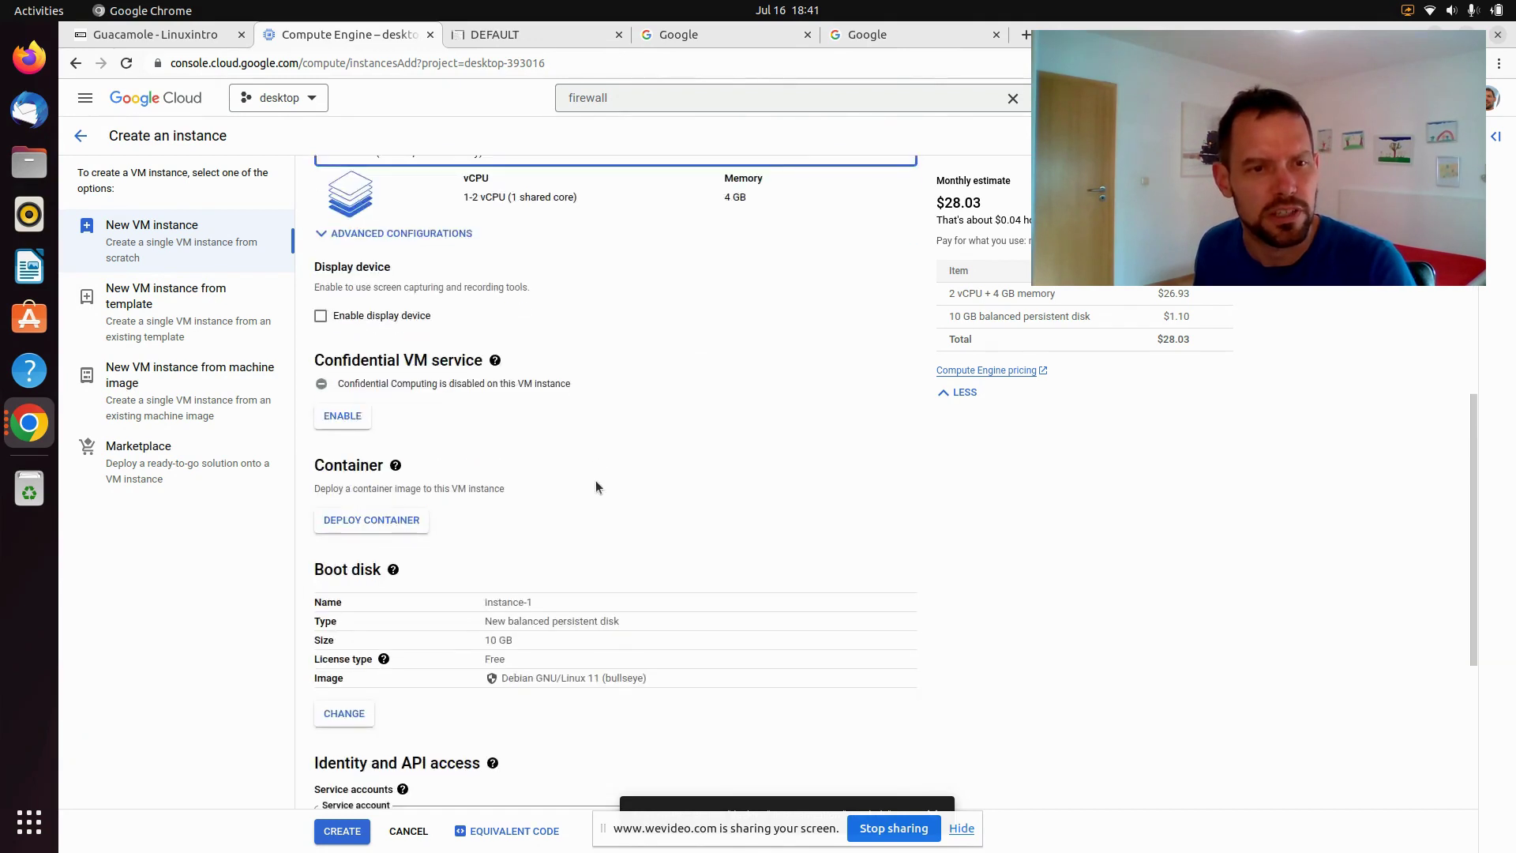
scroll(596, 486, down, 3)
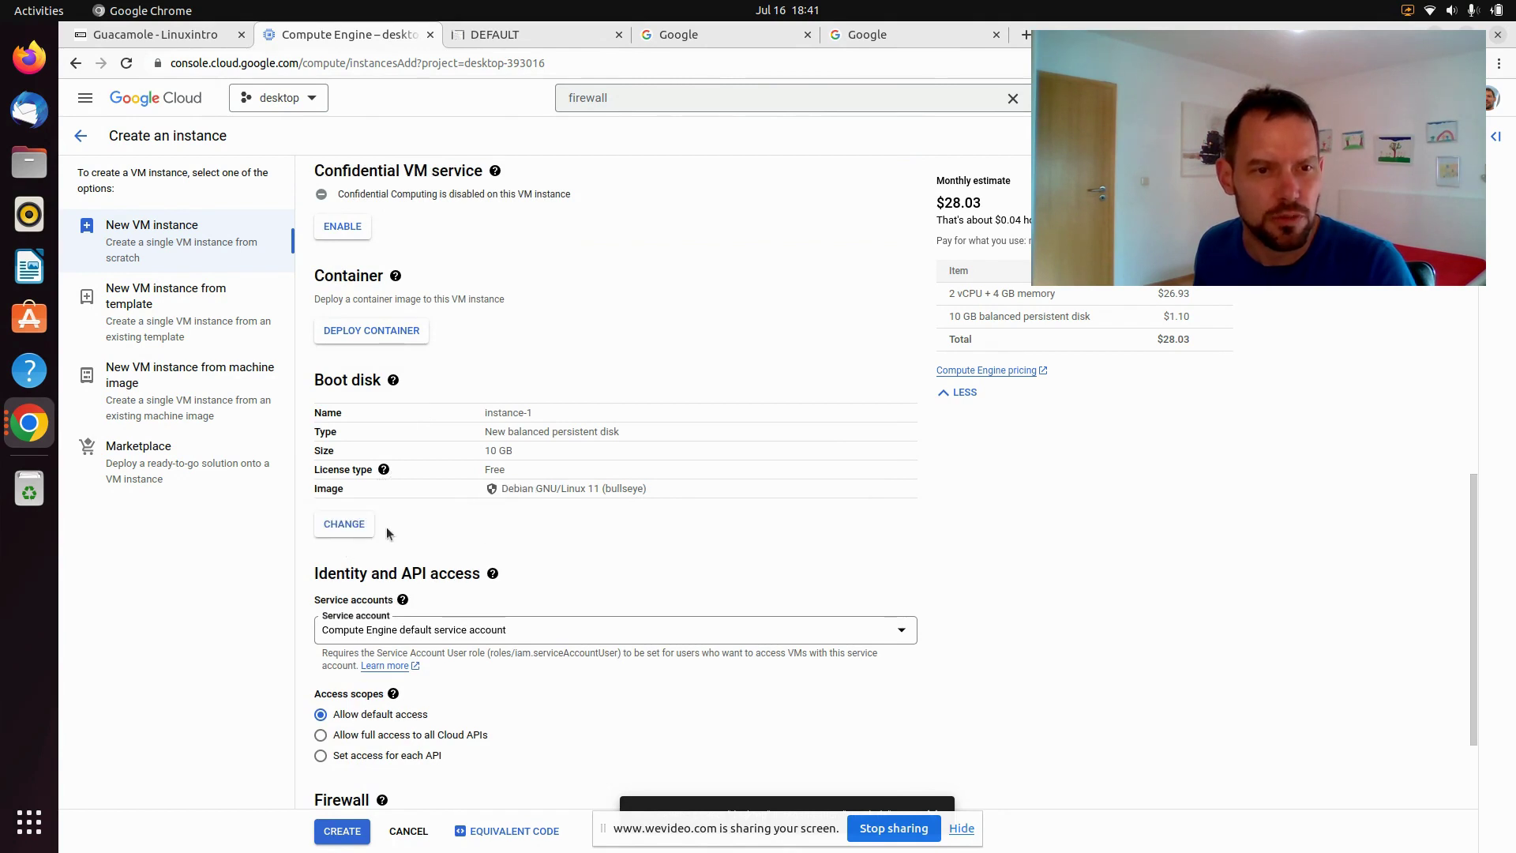
Change the boot disk to Ubuntu 20.04 LTS
click(345, 525)
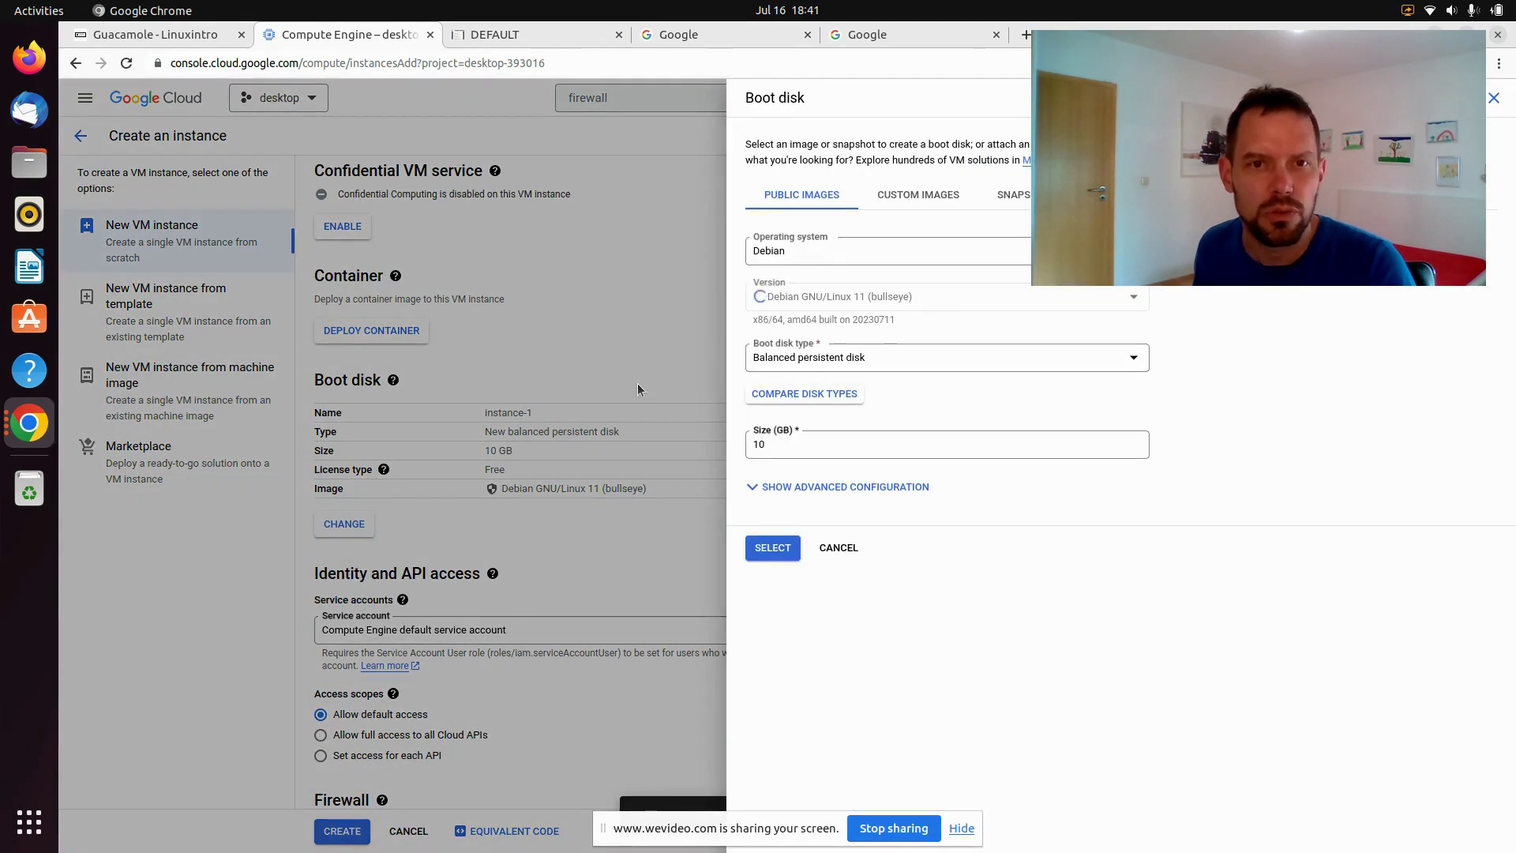
click(841, 257)
scroll(866, 385, down, 5)
scroll(866, 384, down, 1)
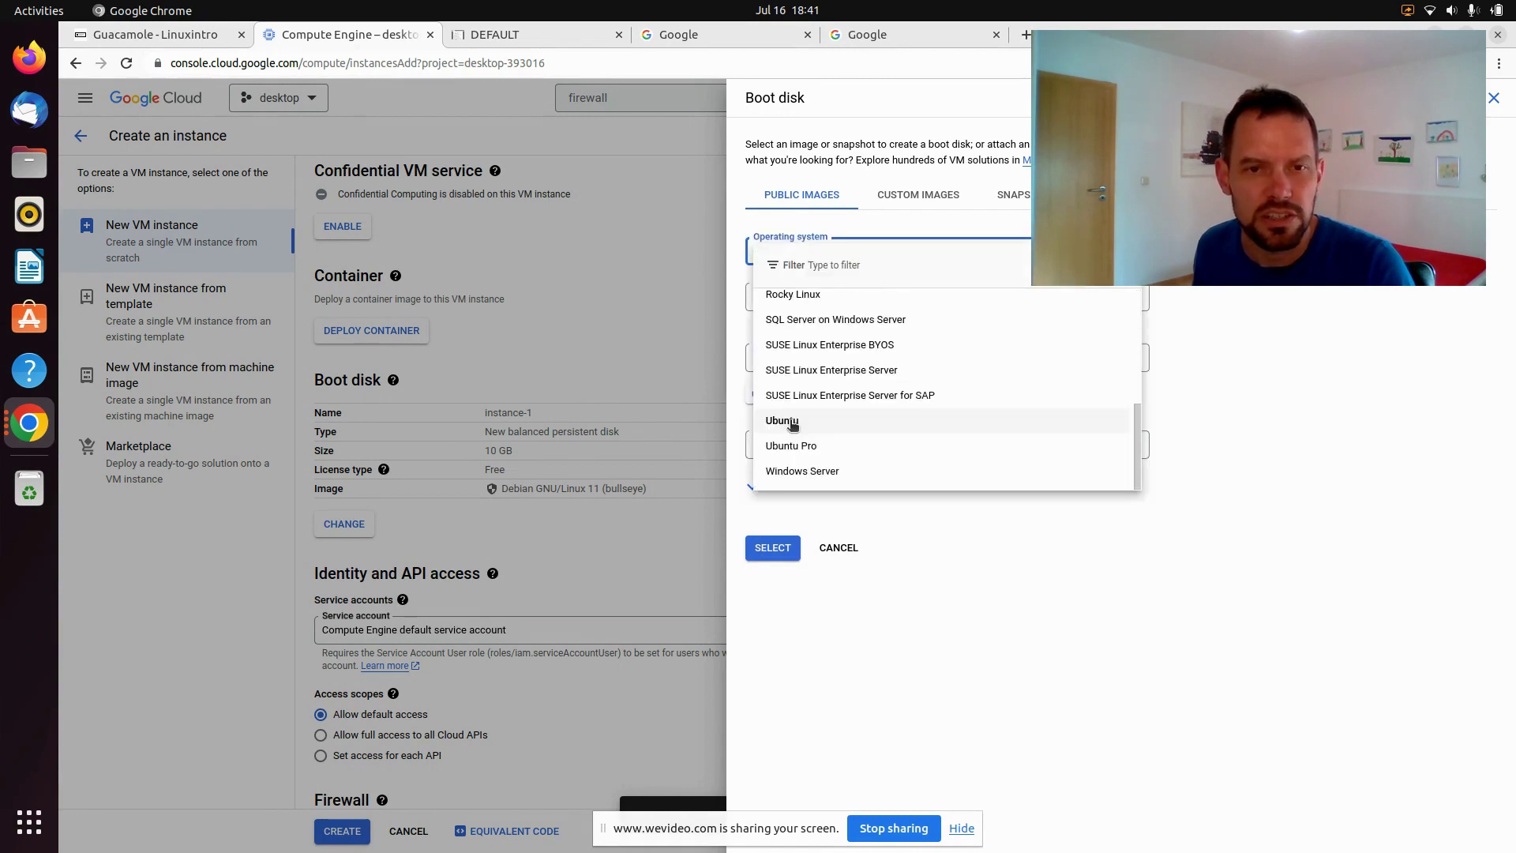
click(793, 423)
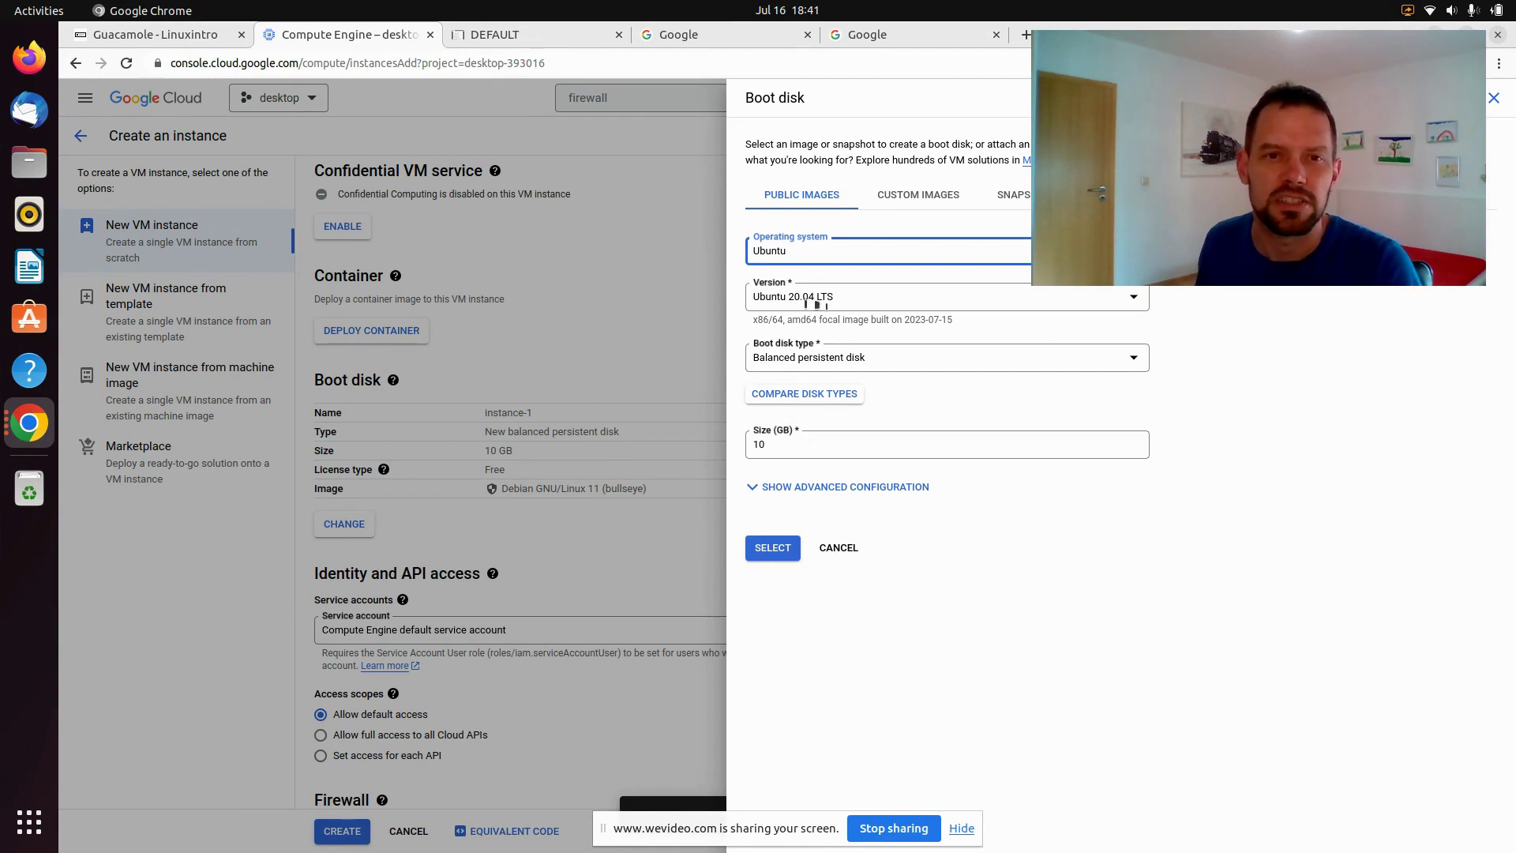
click(778, 553)
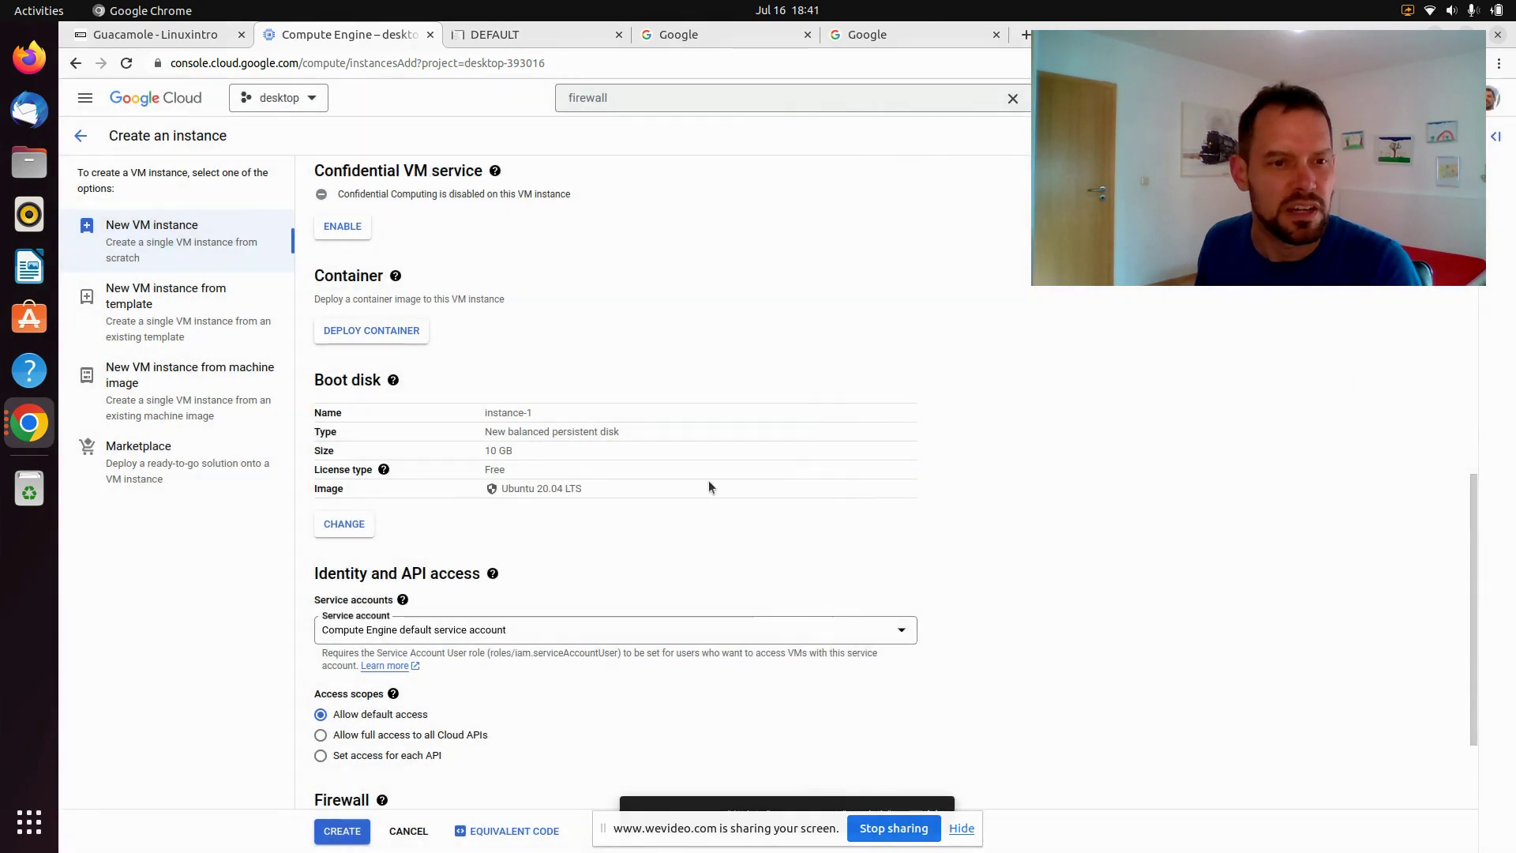
Allow HTTP and HTTPS traffic and create the instance
scroll(708, 480, down, 4)
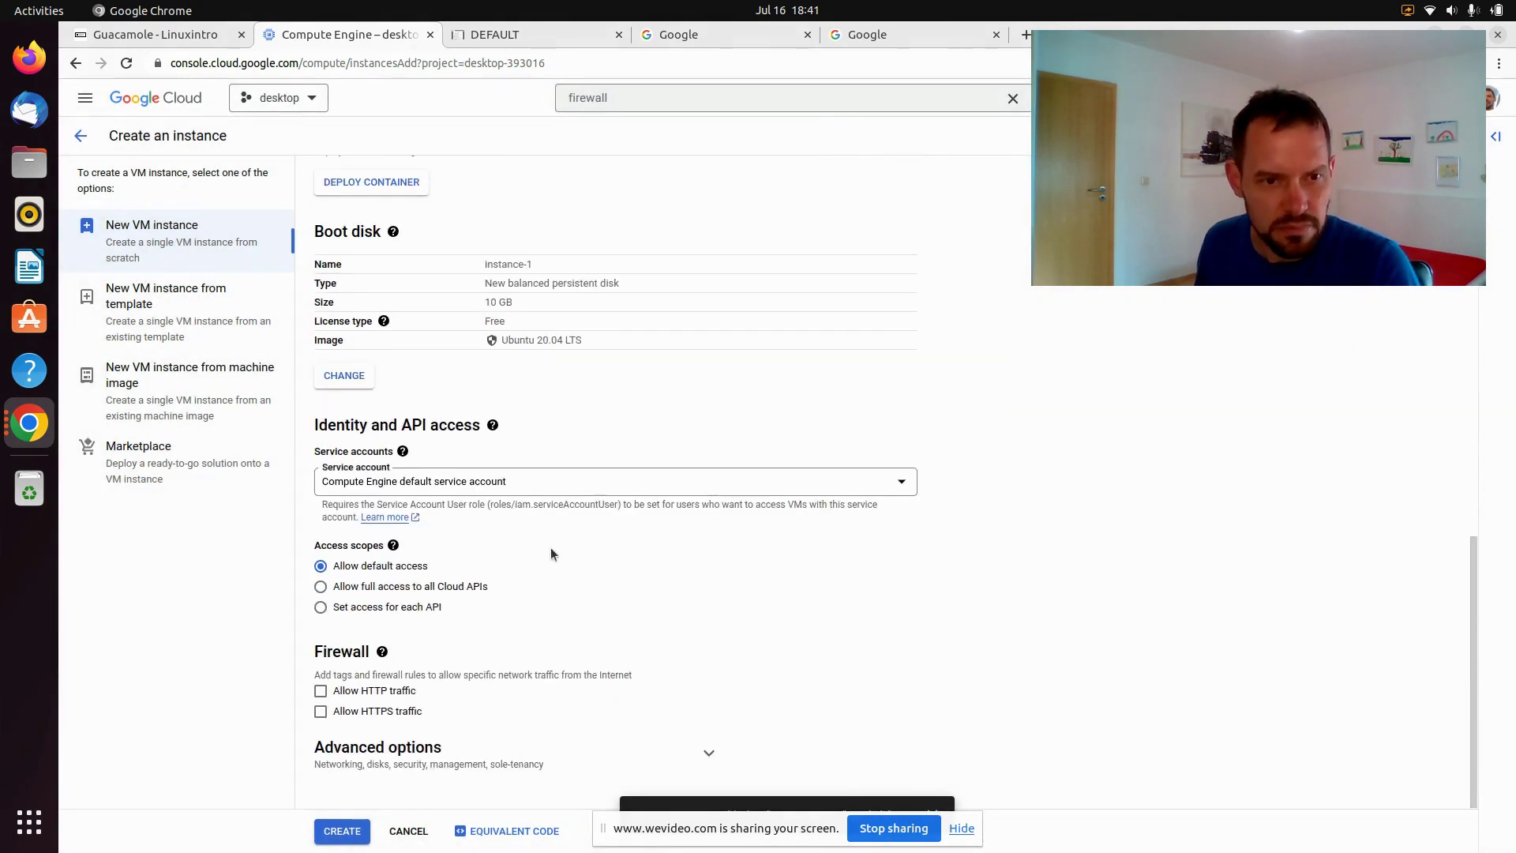
click(320, 691)
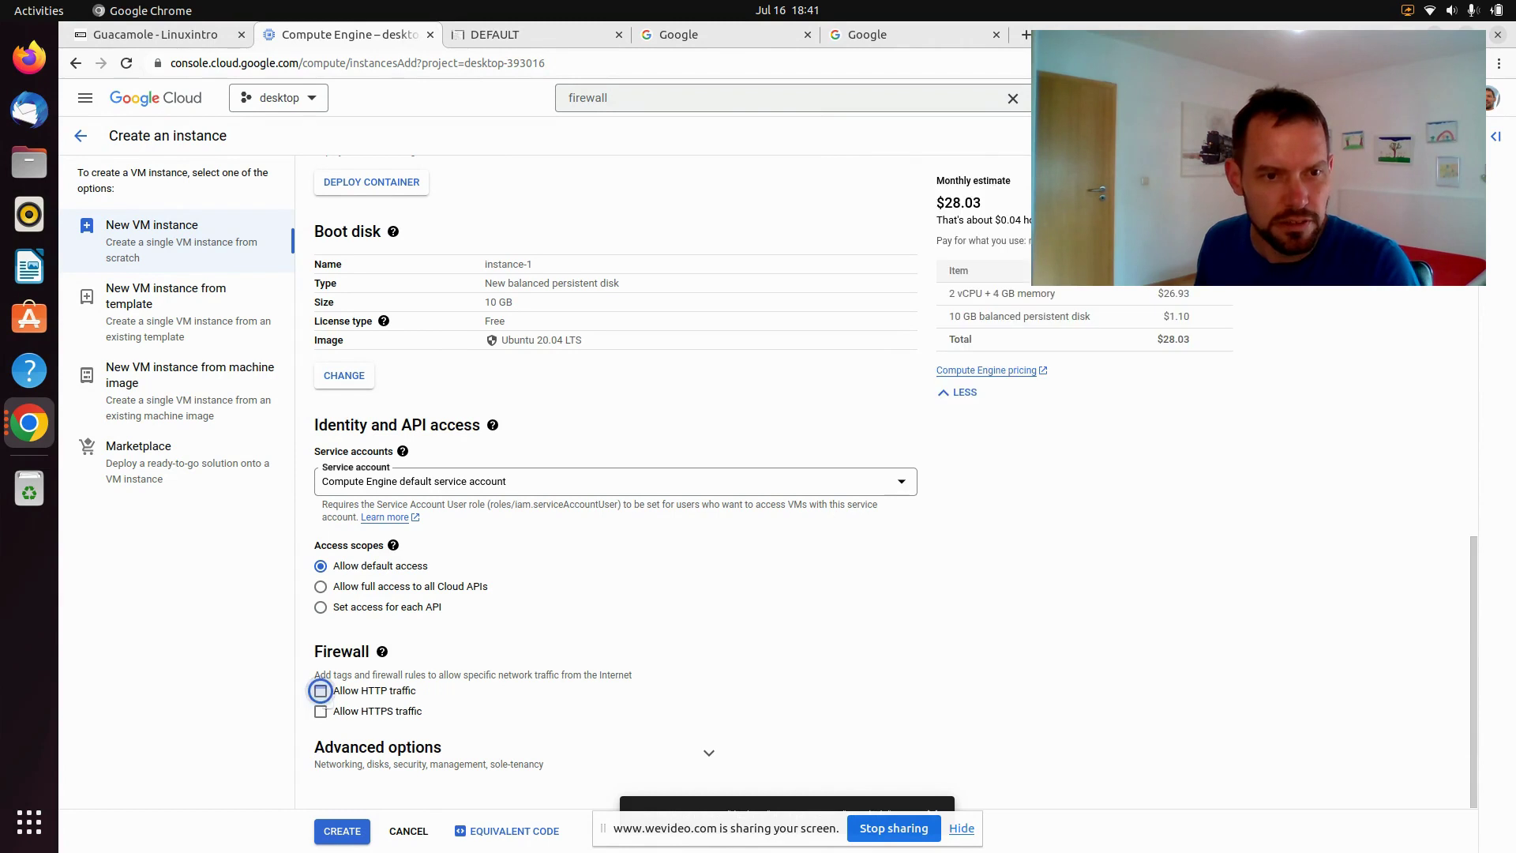
click(320, 712)
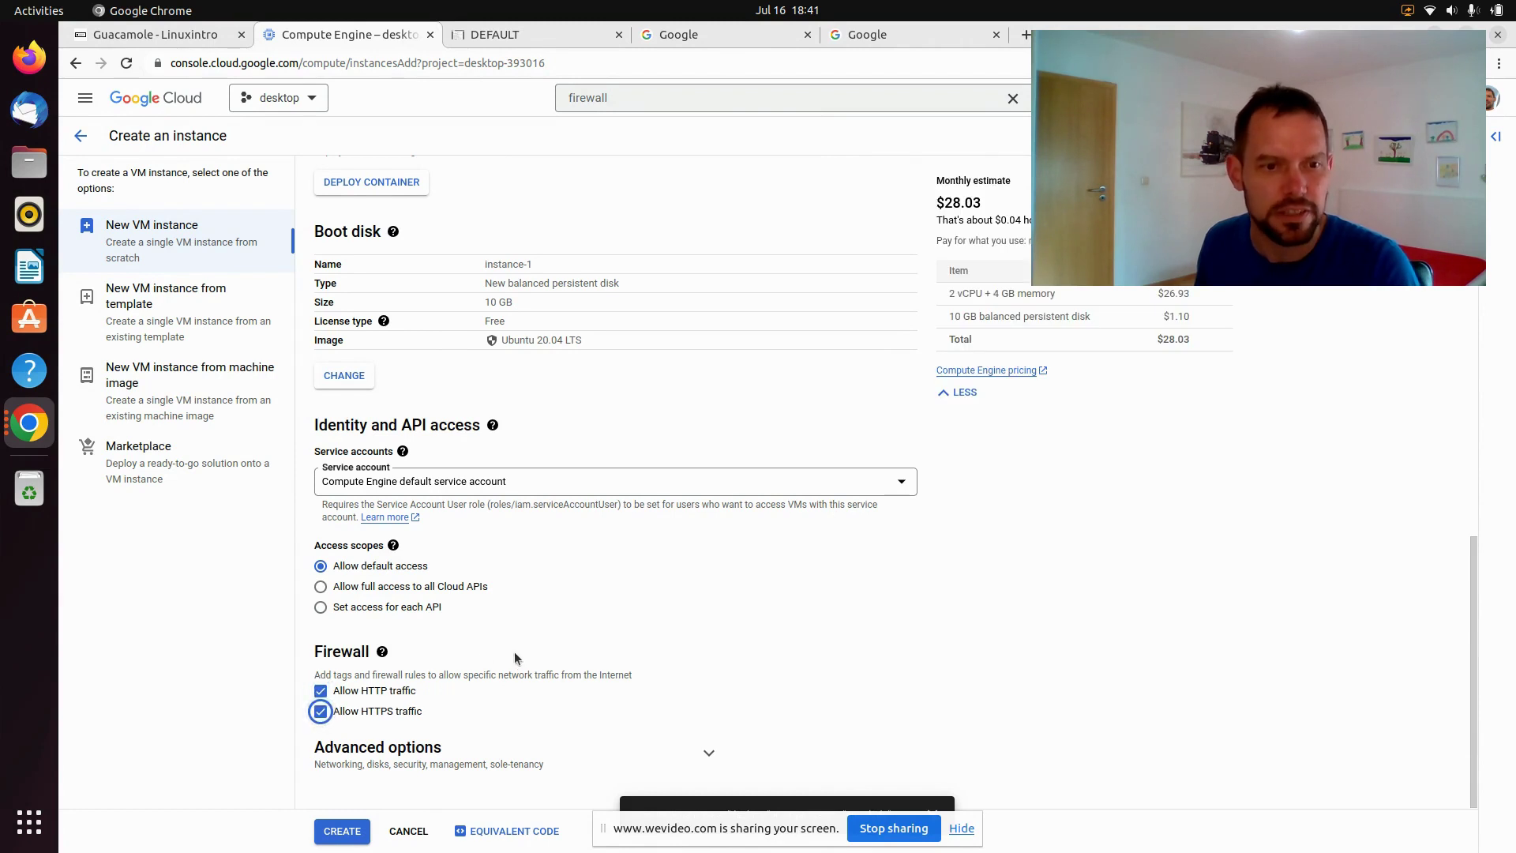
click(346, 833)
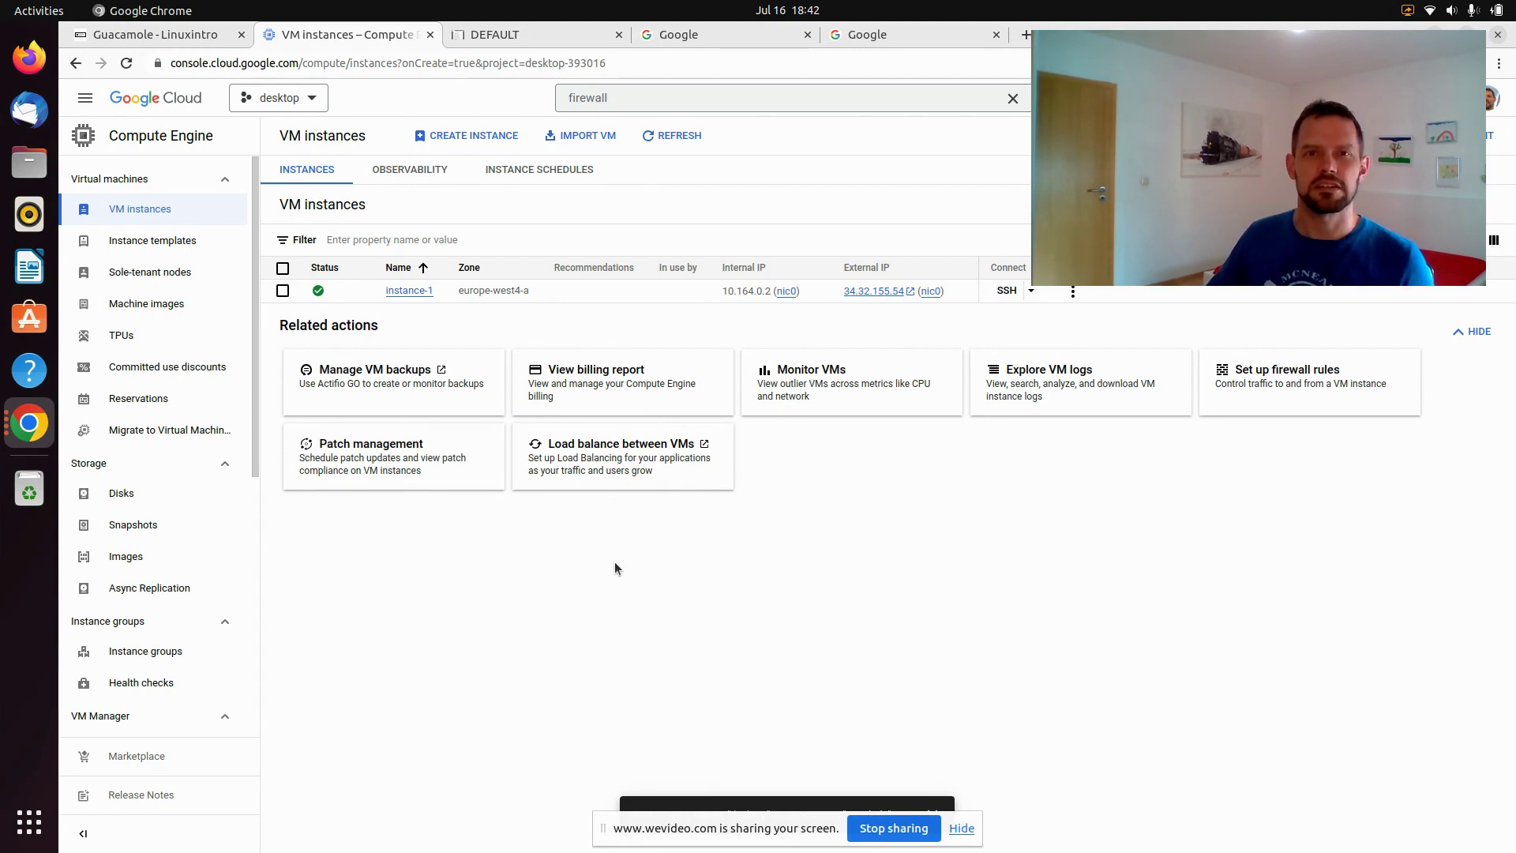
Open an SSH-in-browser session to instance-1 and authorize the connection
click(1007, 291)
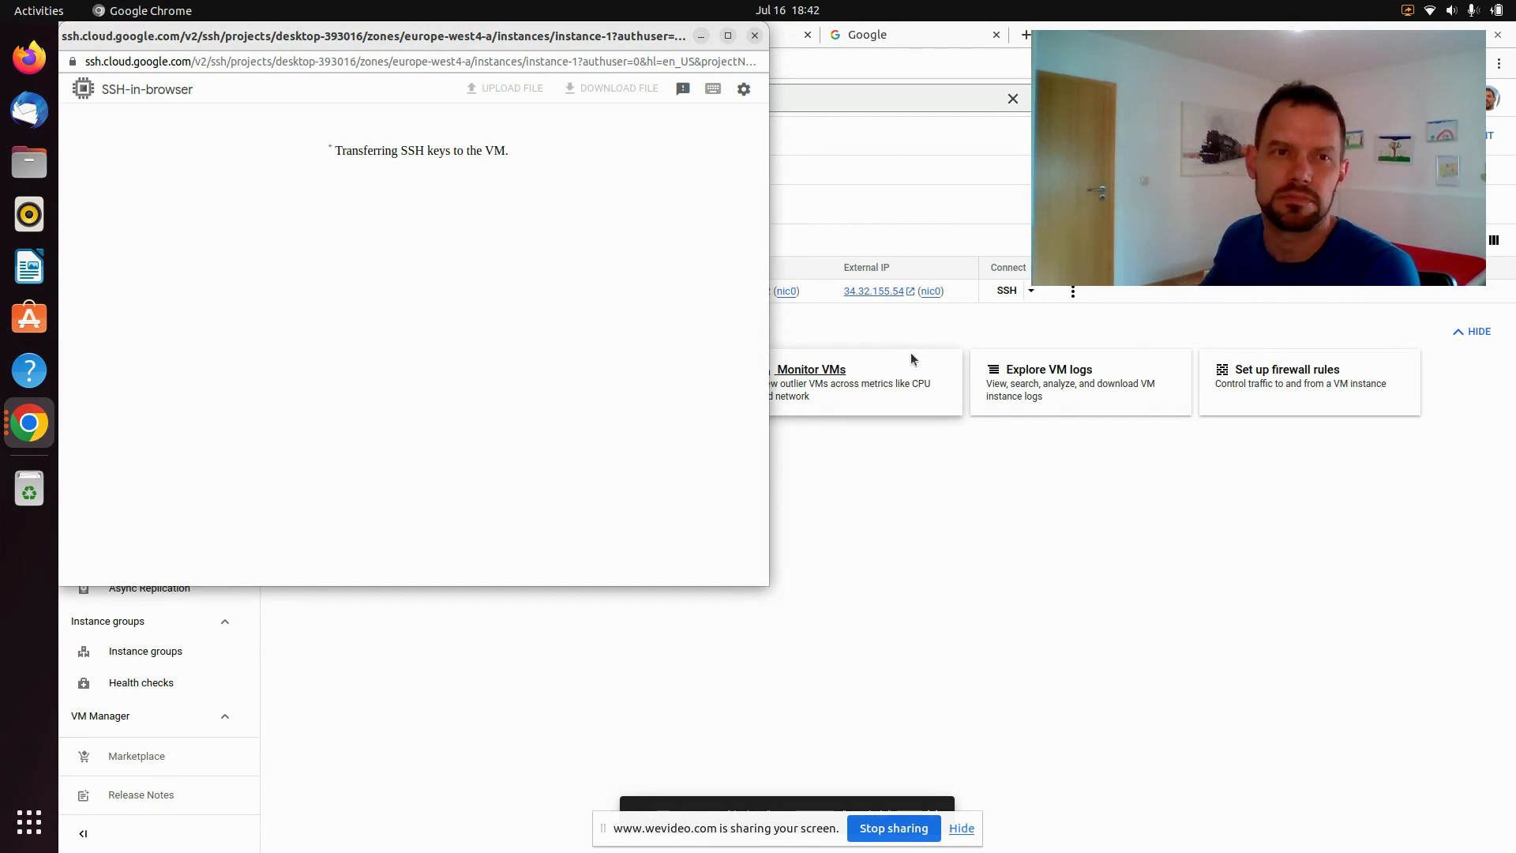
drag(364, 36, 593, 147)
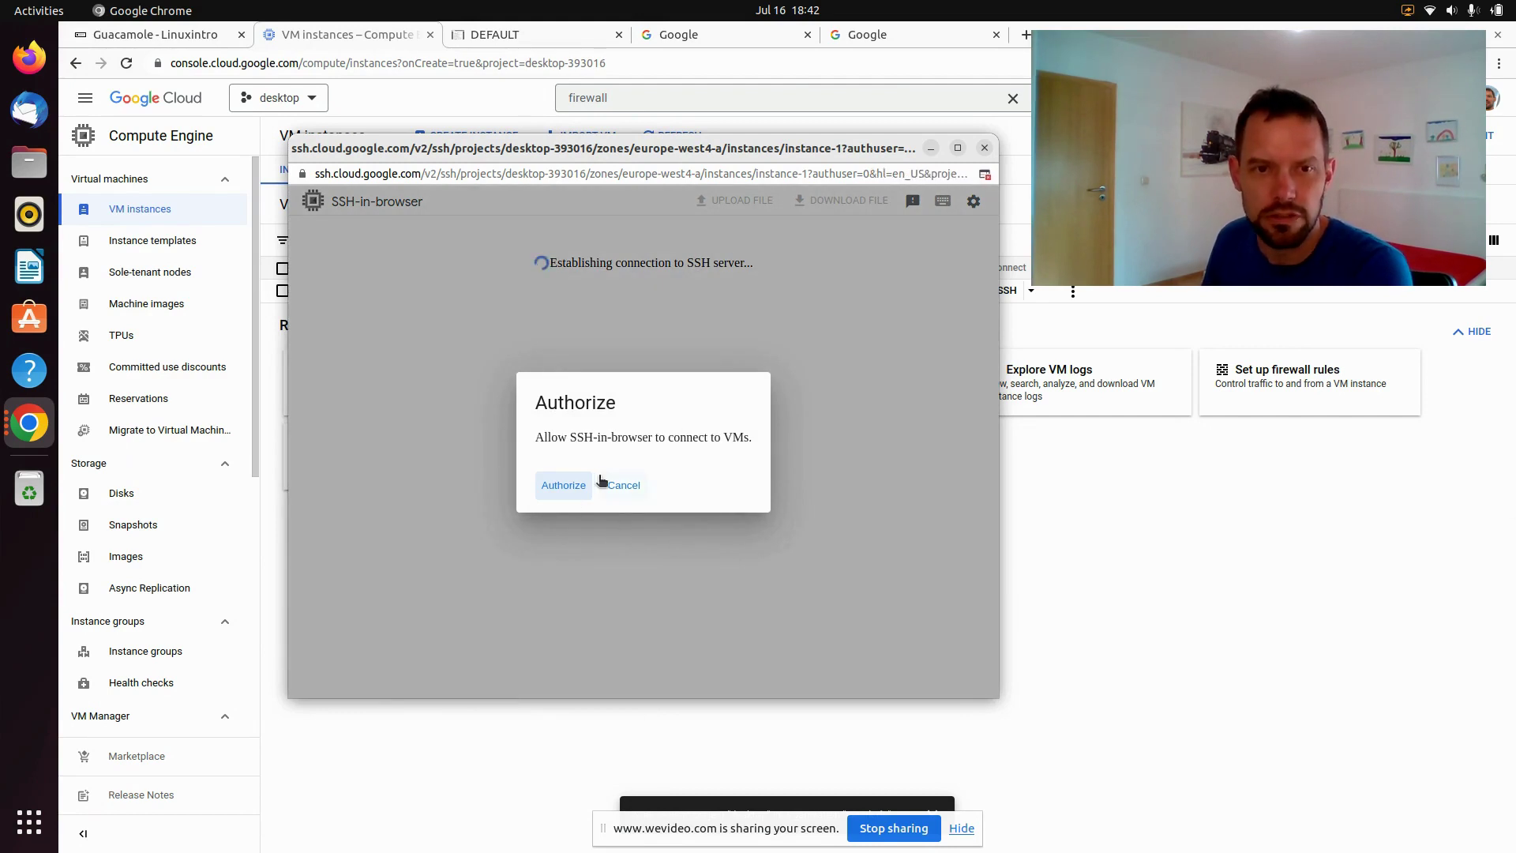
click(563, 485)
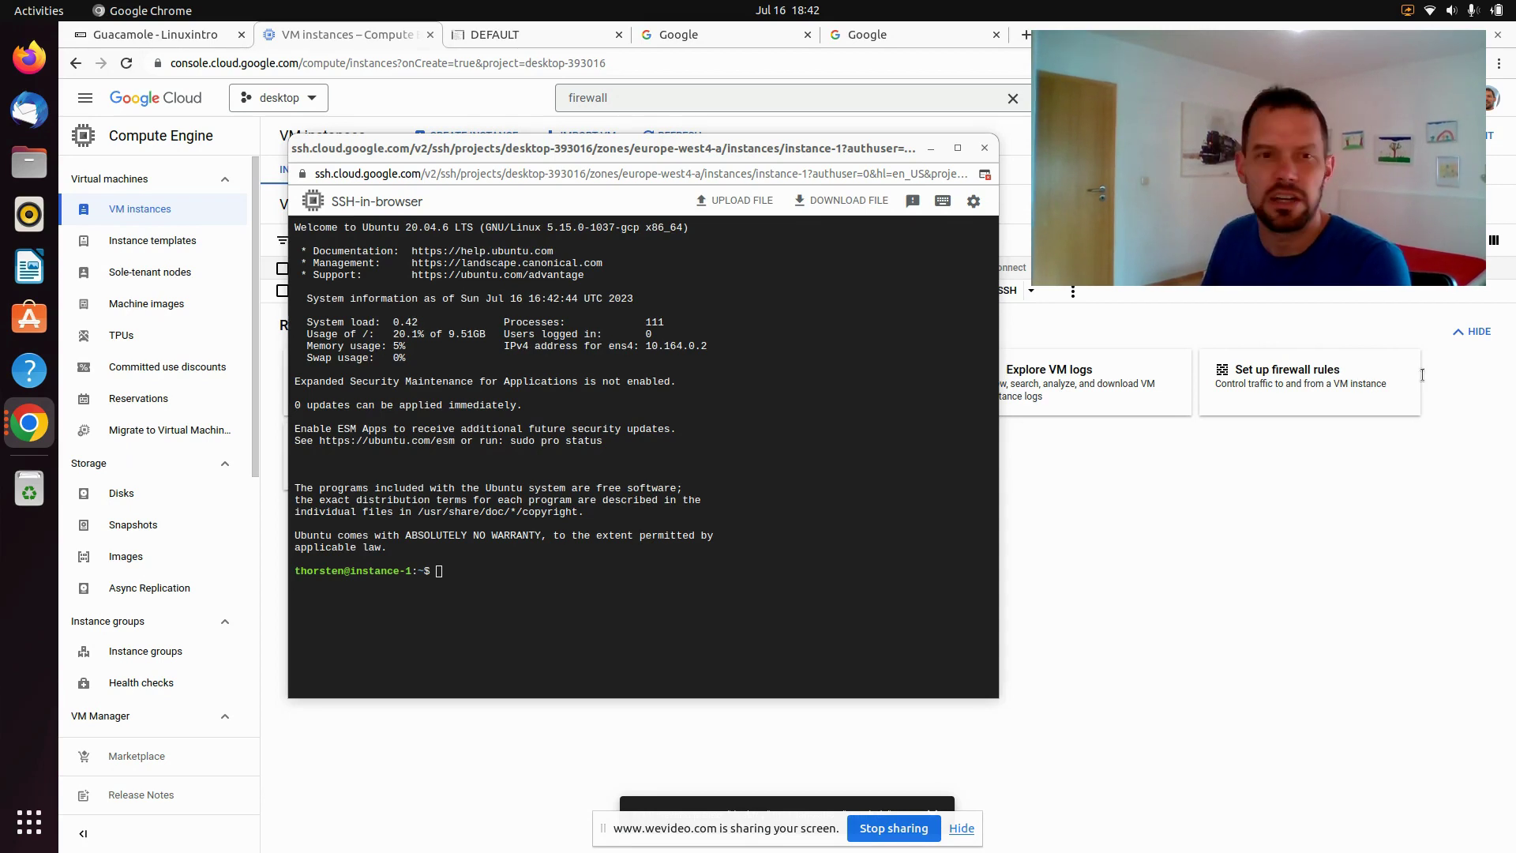
Run apt-get update, become root with sudo su -, and rerun apt-get update successfully
click(642, 541)
text(apt-get update)
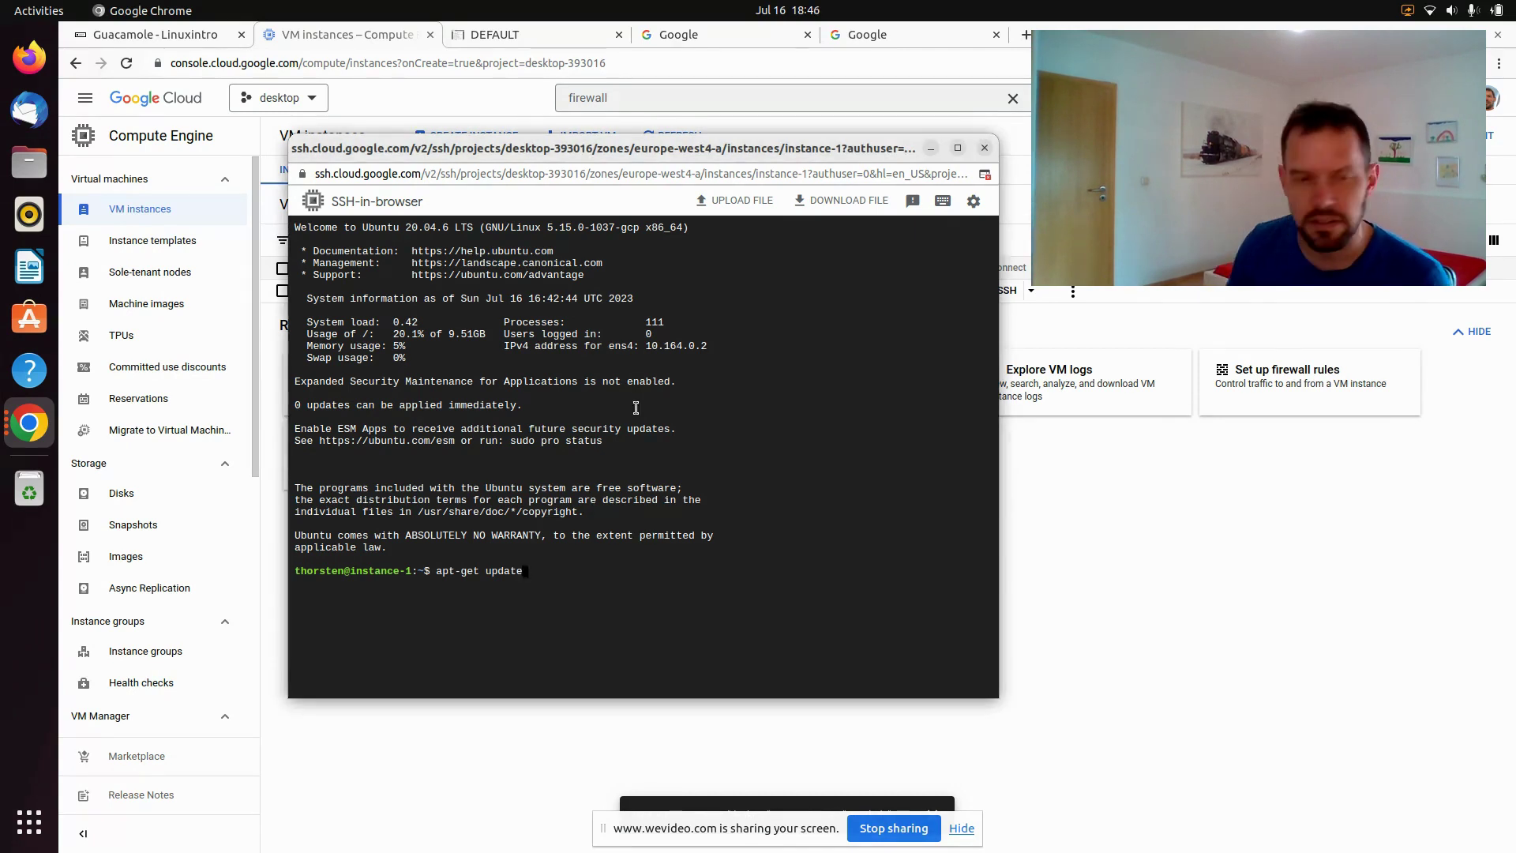
key(Return)
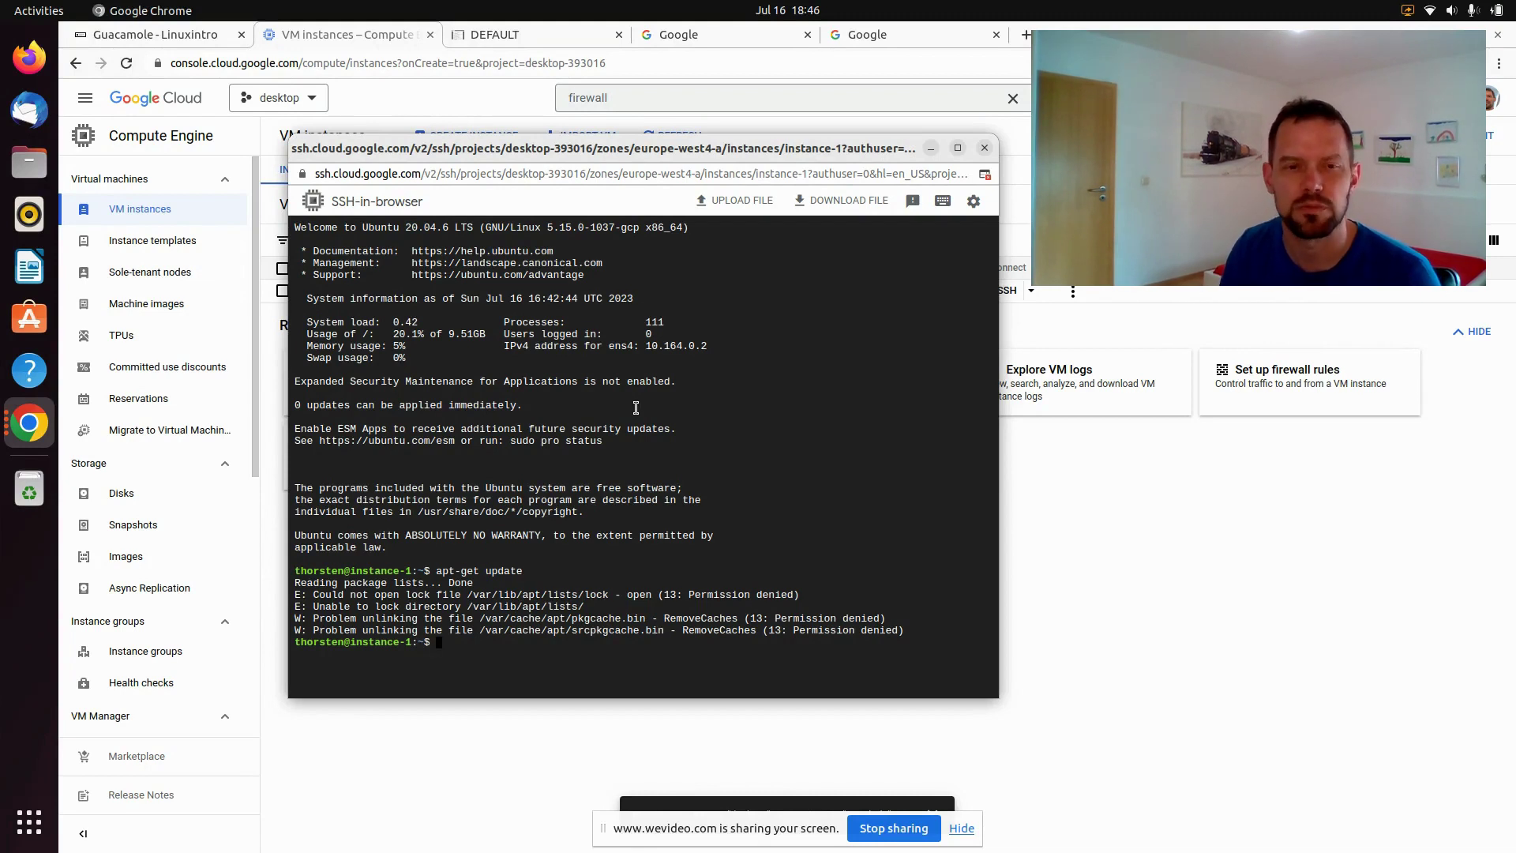
text(sudo )
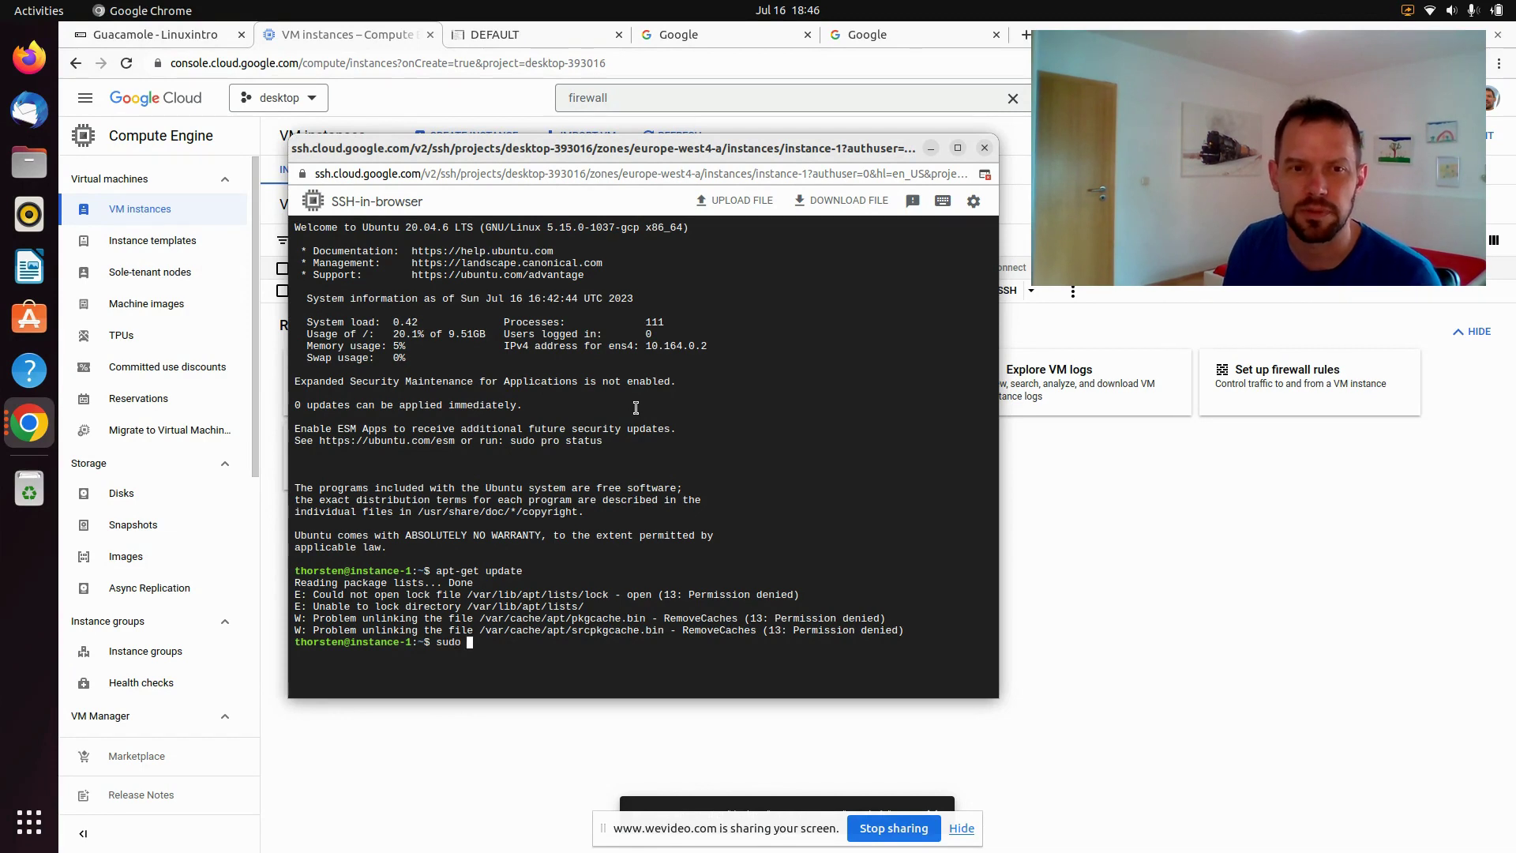
text(su -)
key(Return)
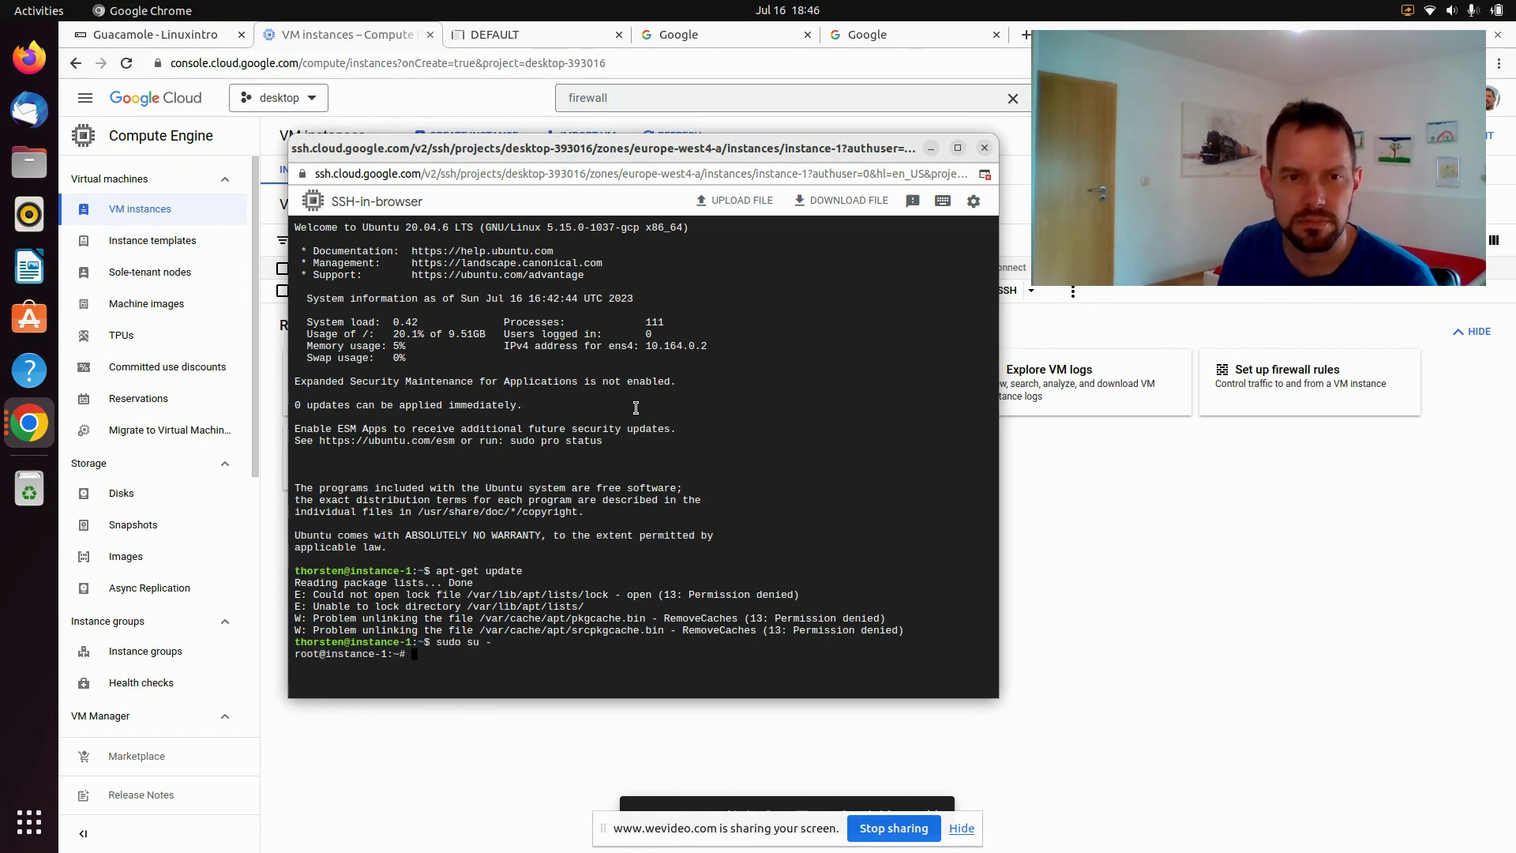
text(apt-get update)
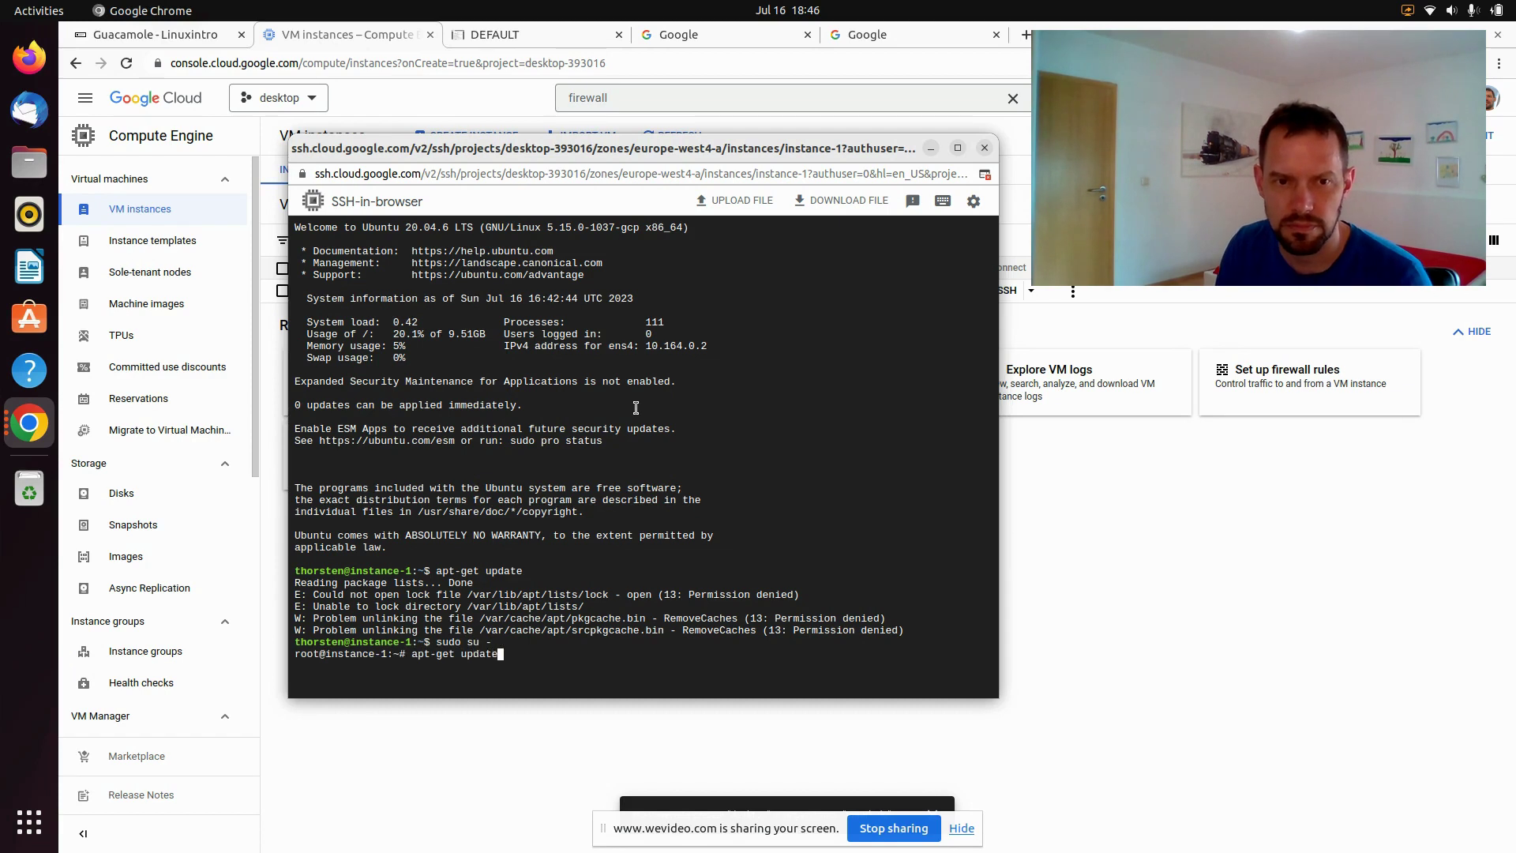
key(Return)
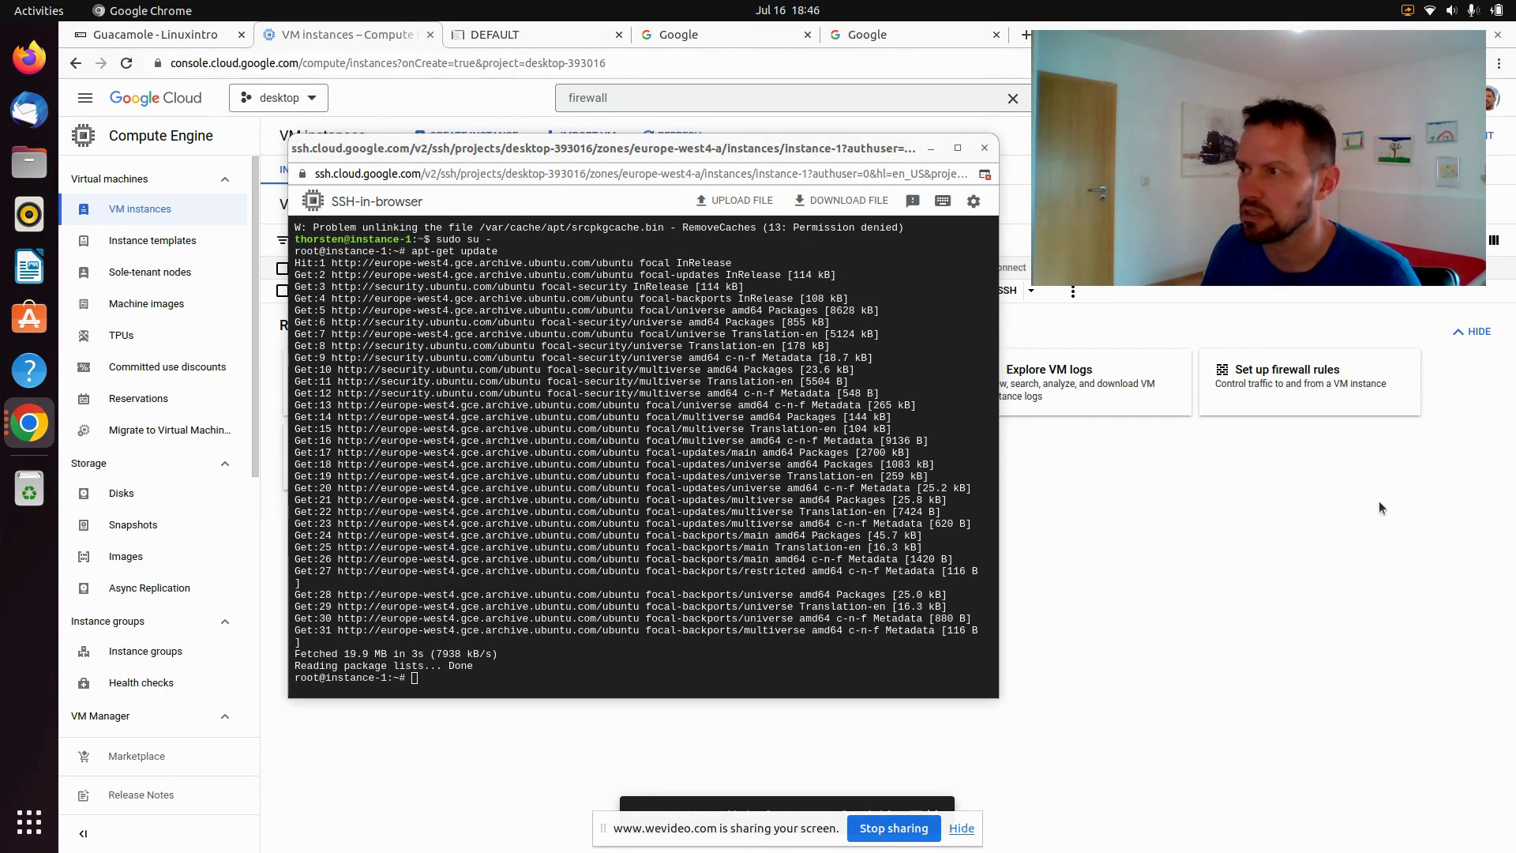
right_click(484, 474)
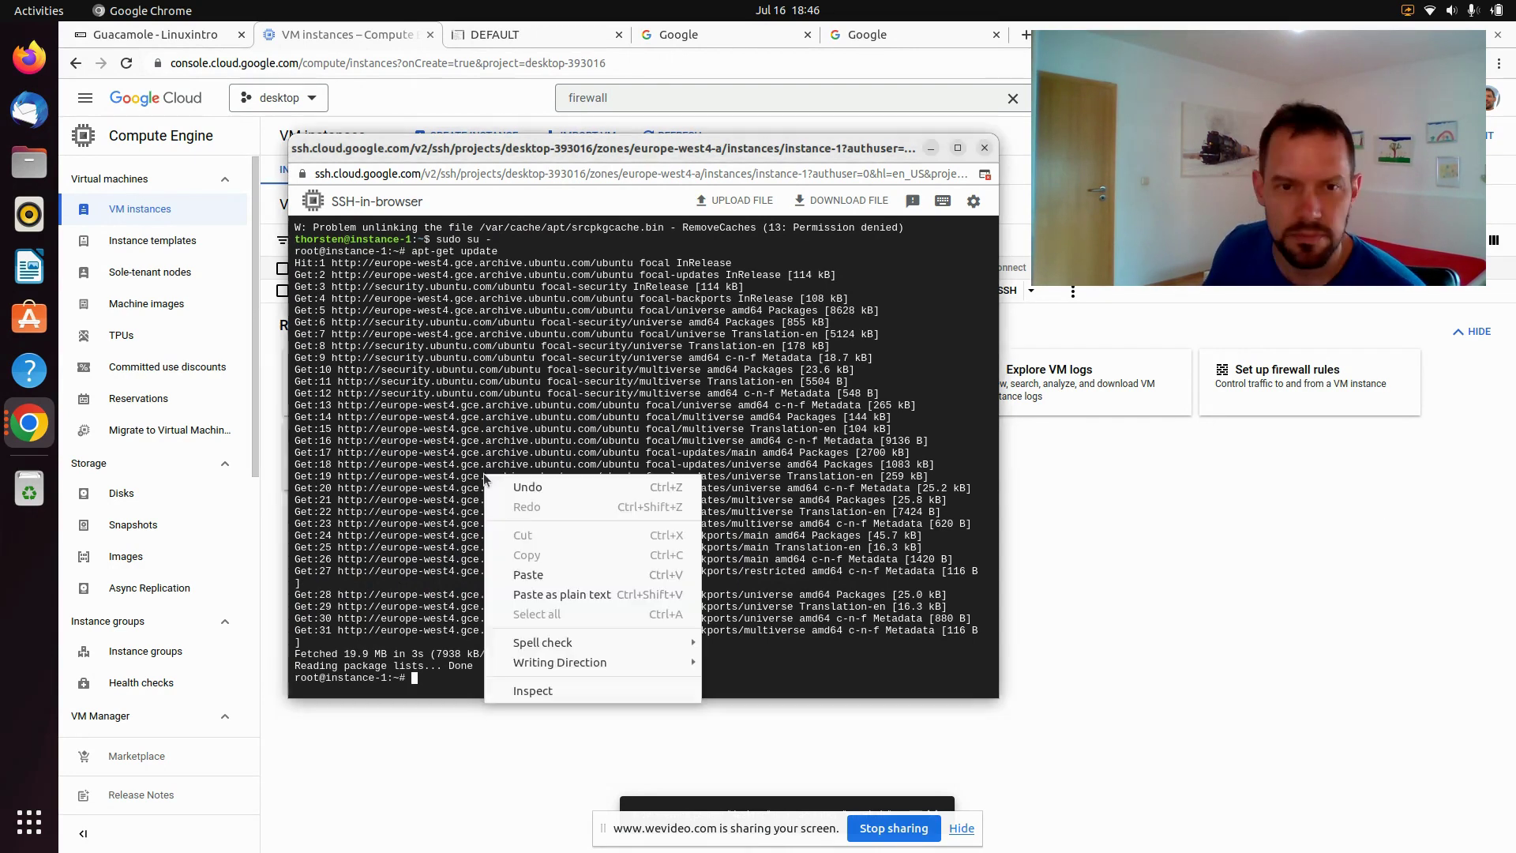
Paste and run the apt-get install command for tomcat9, tightvncserver and Ubuntu GNOME desktop, confirming with Y
click(556, 574)
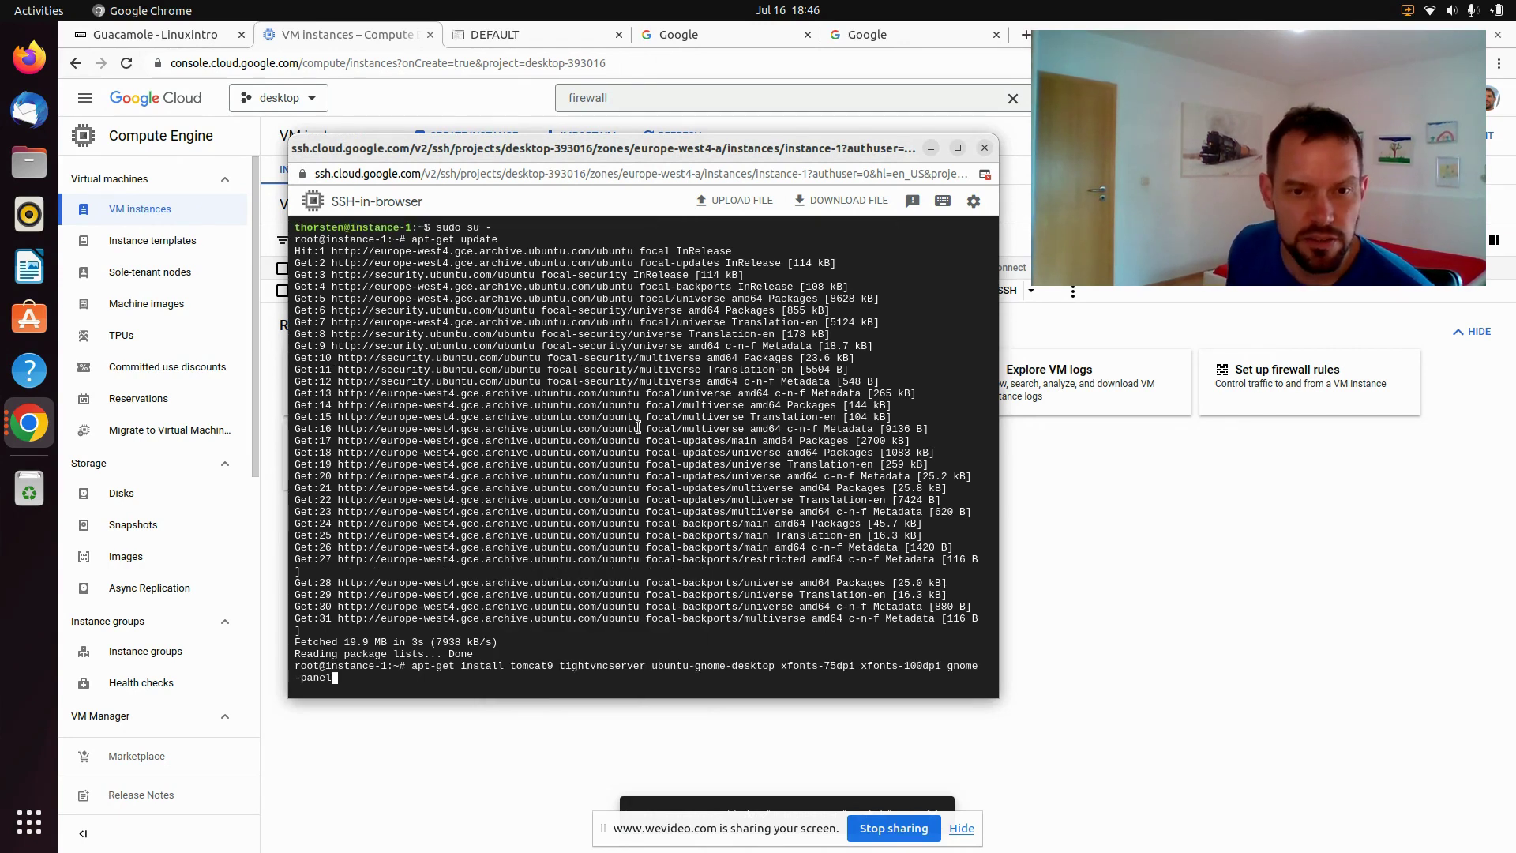
key(Return)
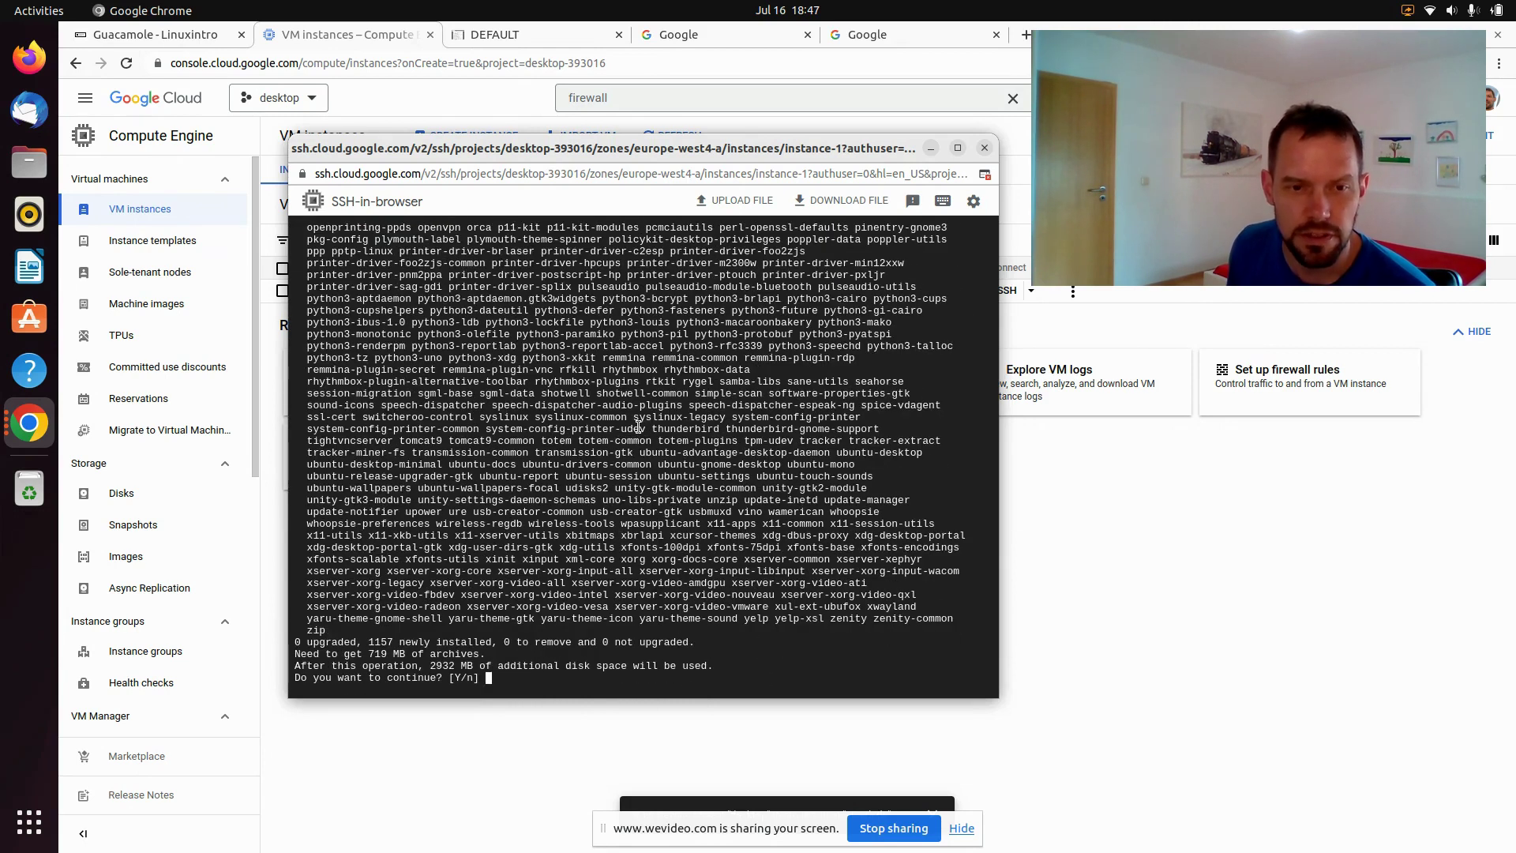
key(Return)
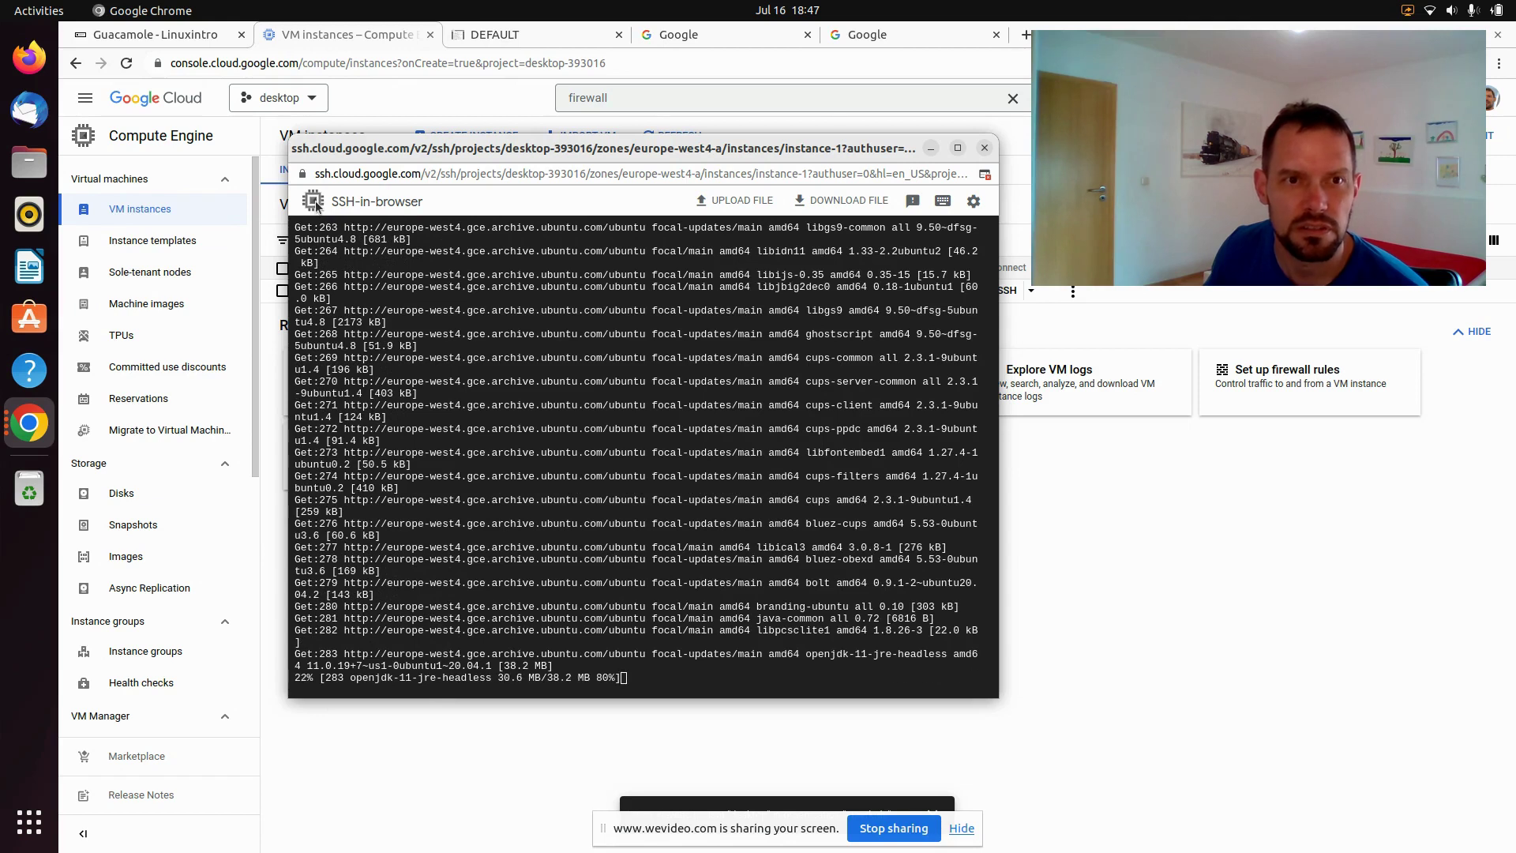
Request a second SSH connection to instance-1 from the settings menu
click(974, 200)
mouse_move(955, 238)
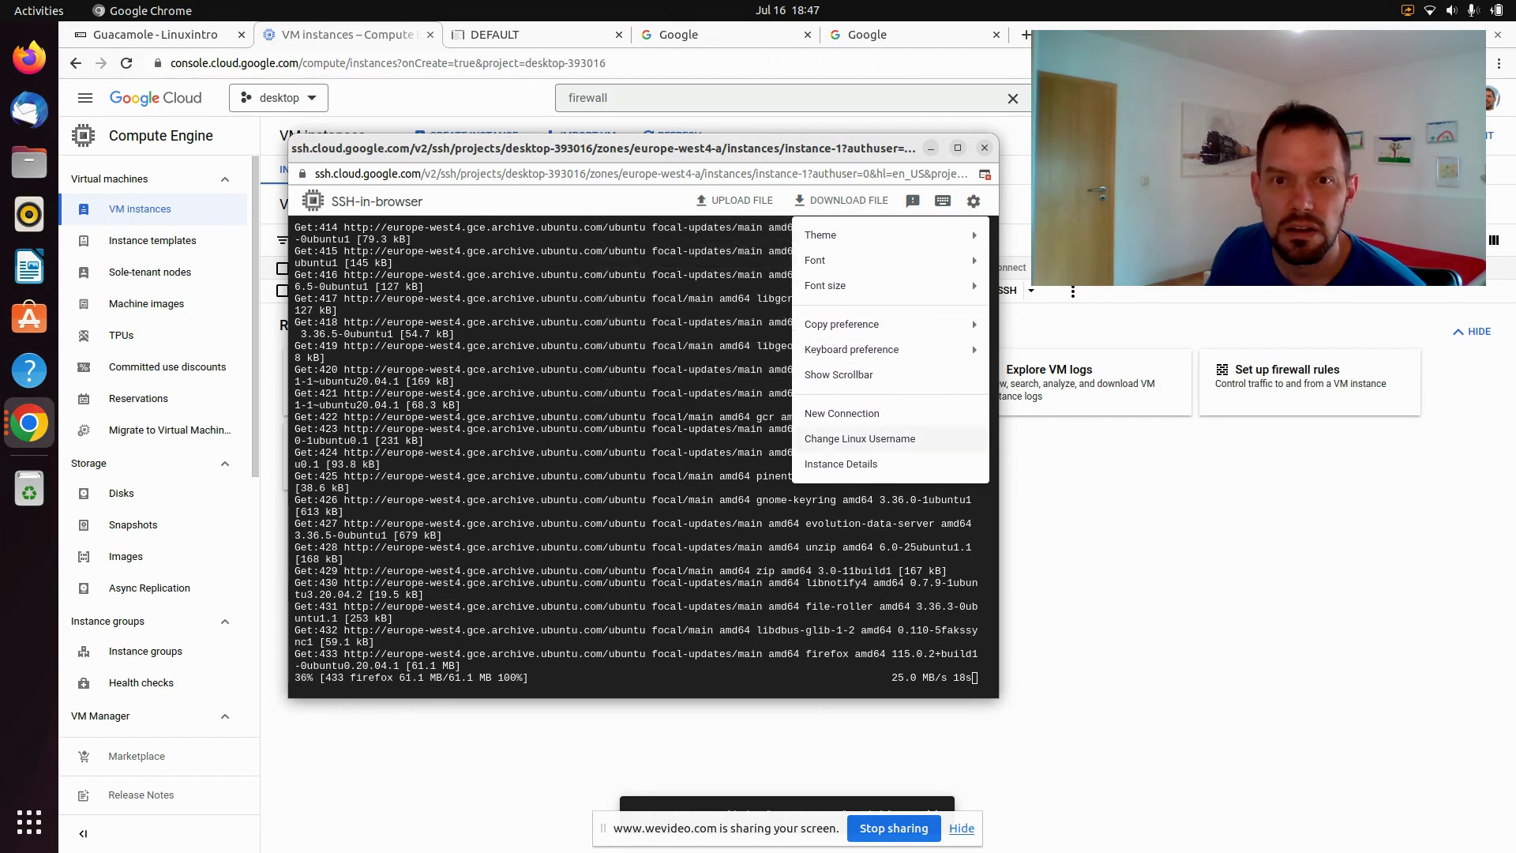
click(877, 413)
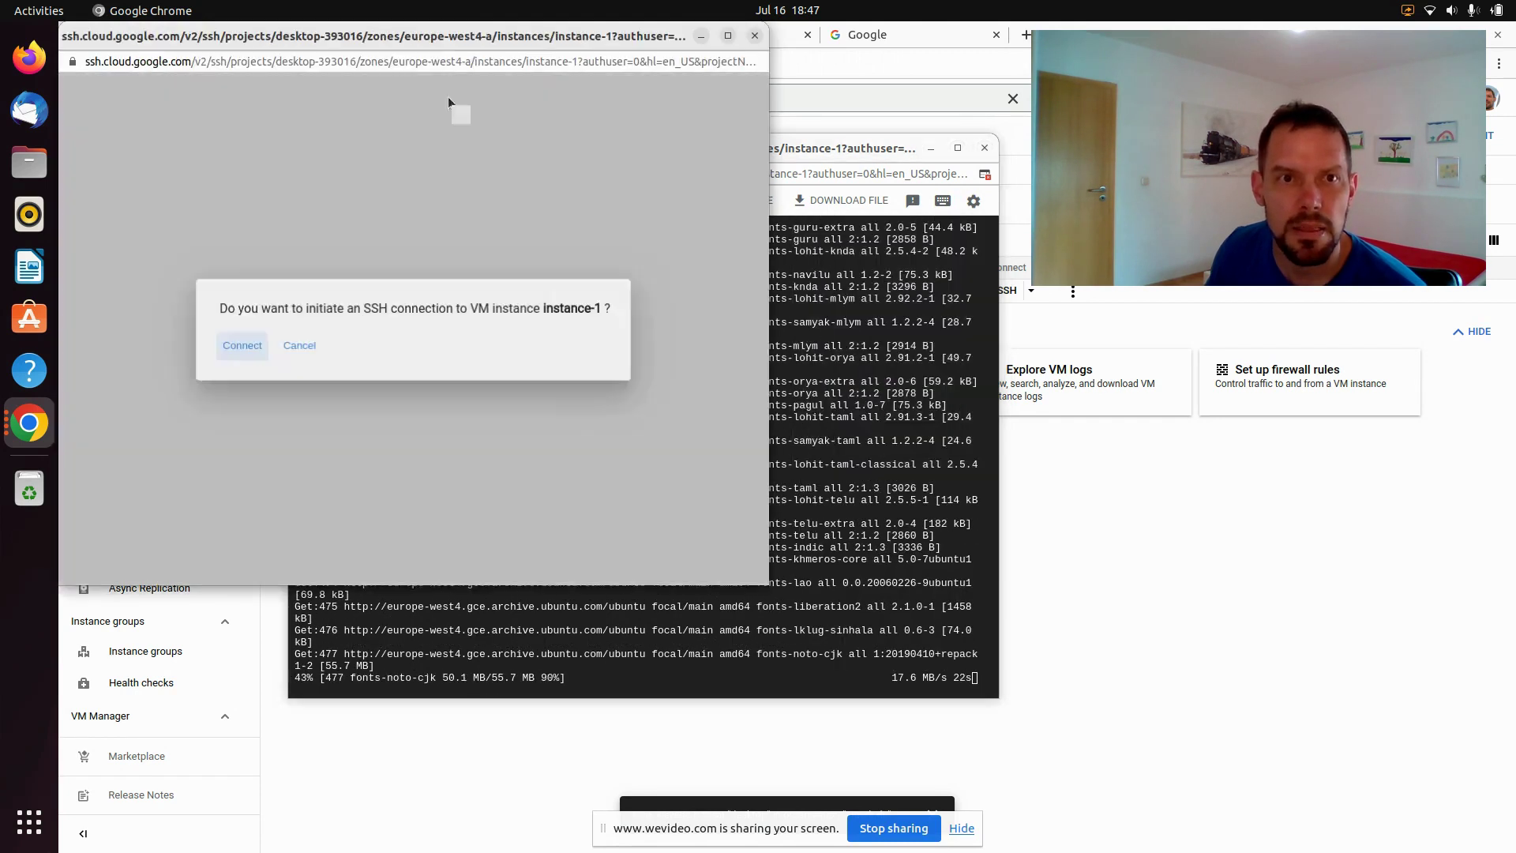
Open a second authorized SSH-in-browser session to instance-1 beside the first
click(235, 353)
drag(378, 59, 1024, 134)
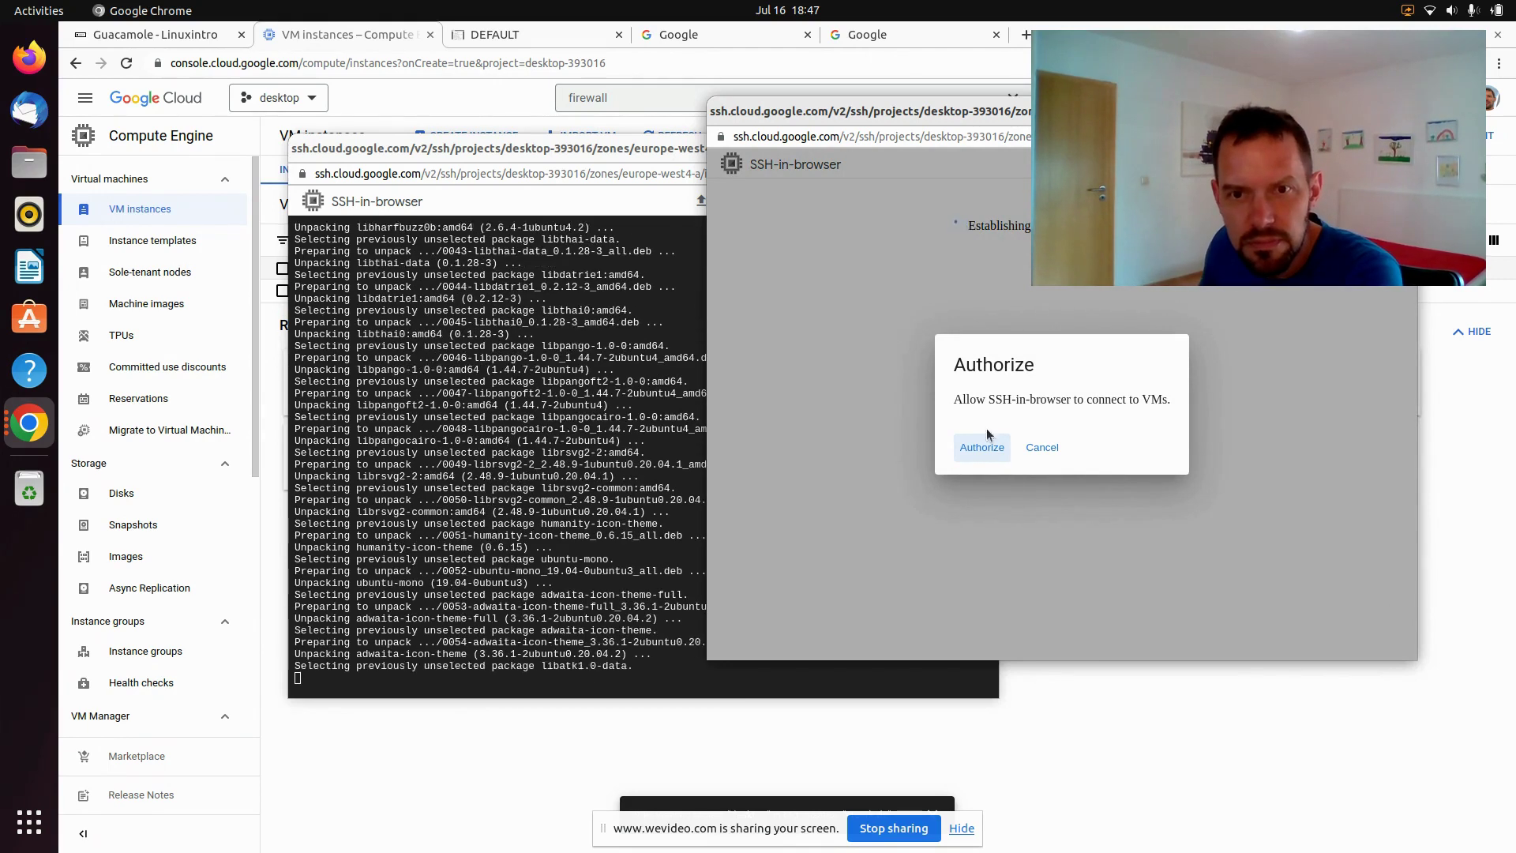
click(979, 452)
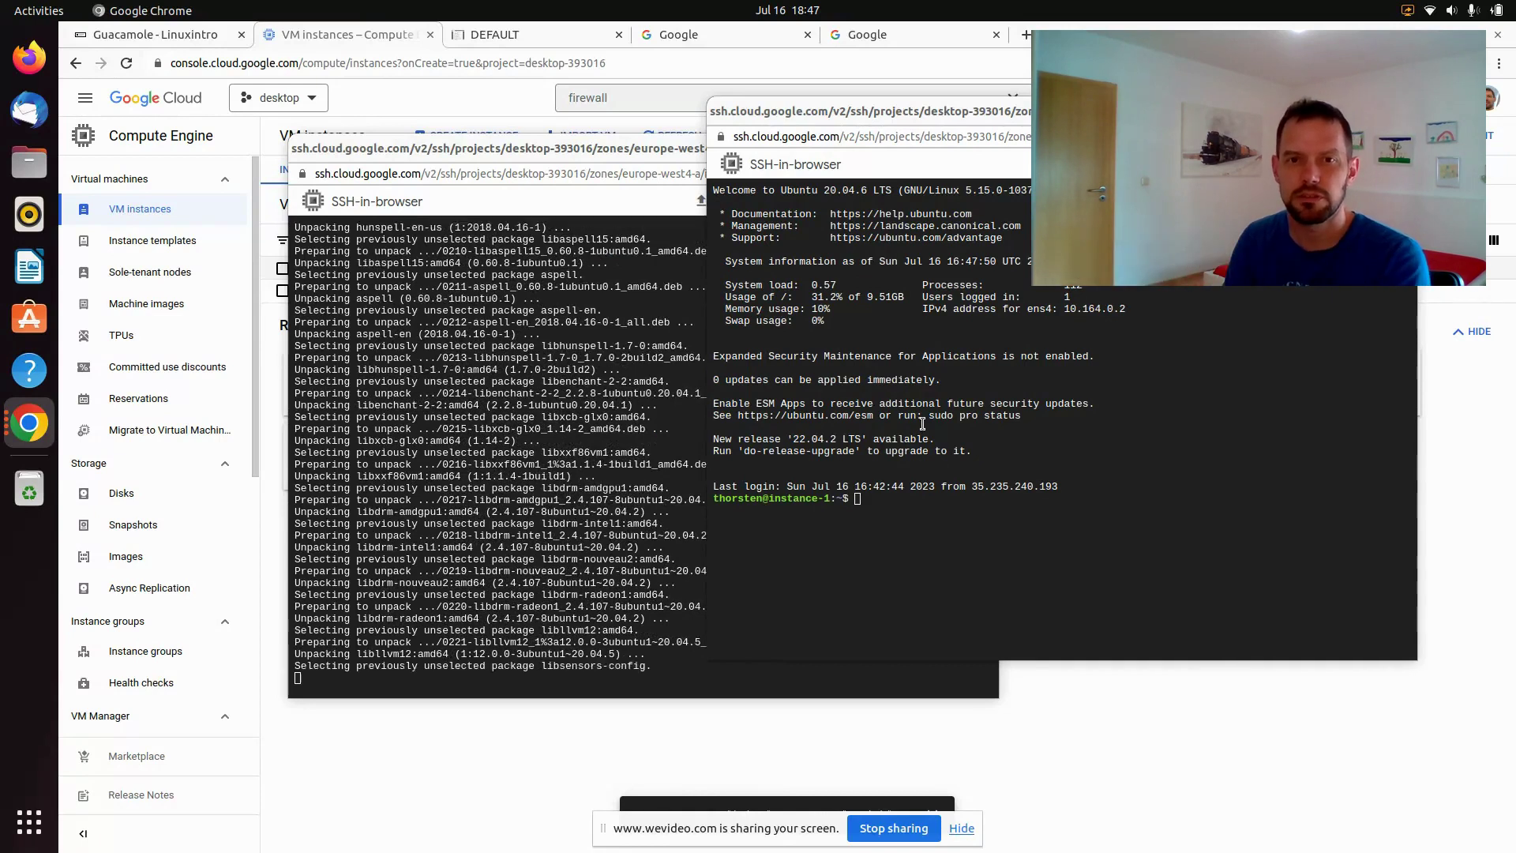
Switch the second SSH terminal to a root shell with sudo su -
click(979, 408)
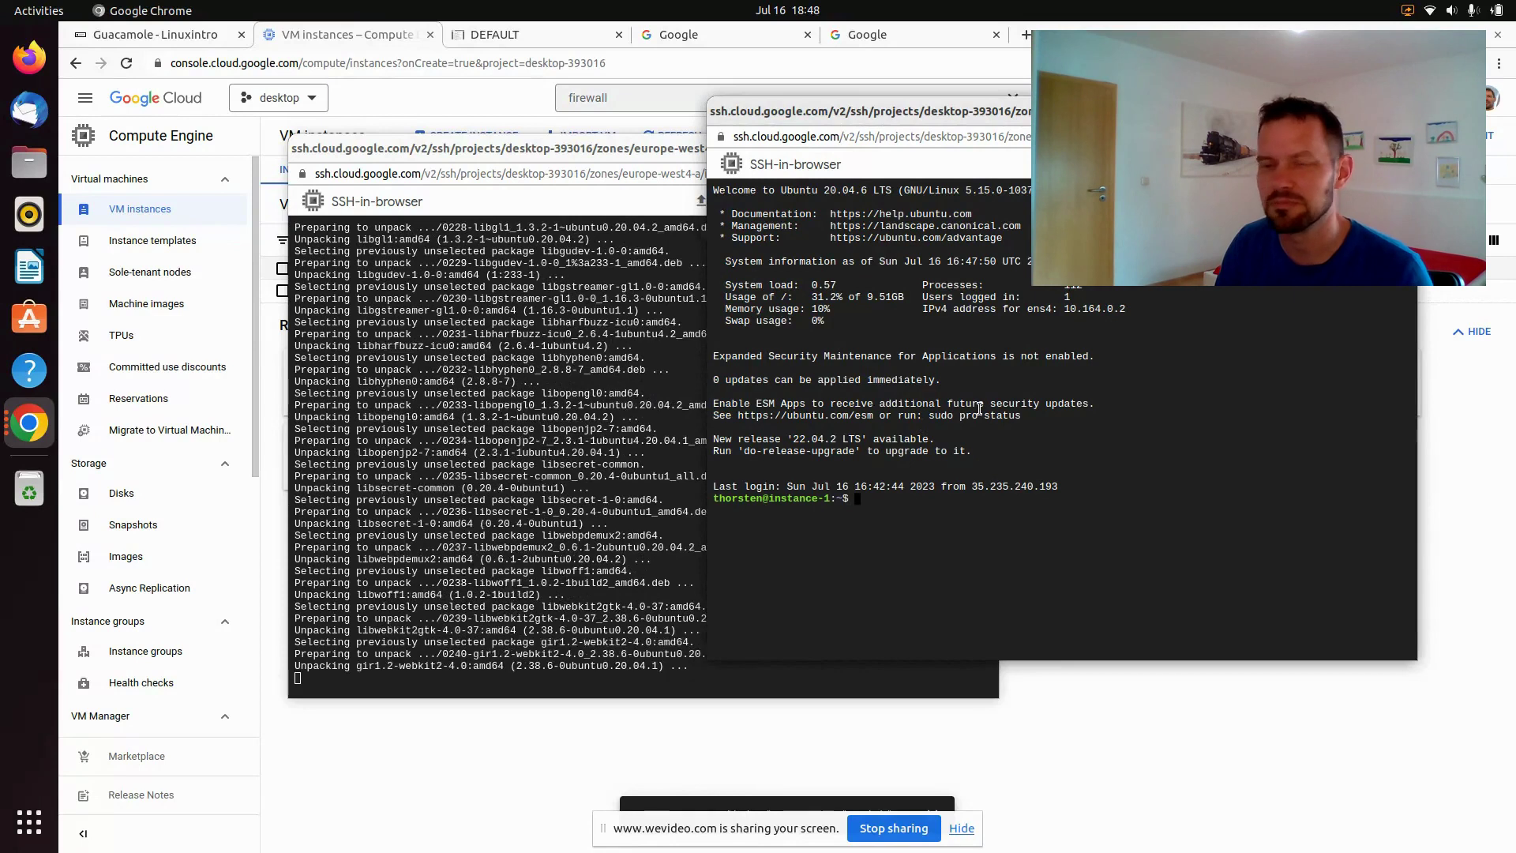
text(sudo su -)
key(Return)
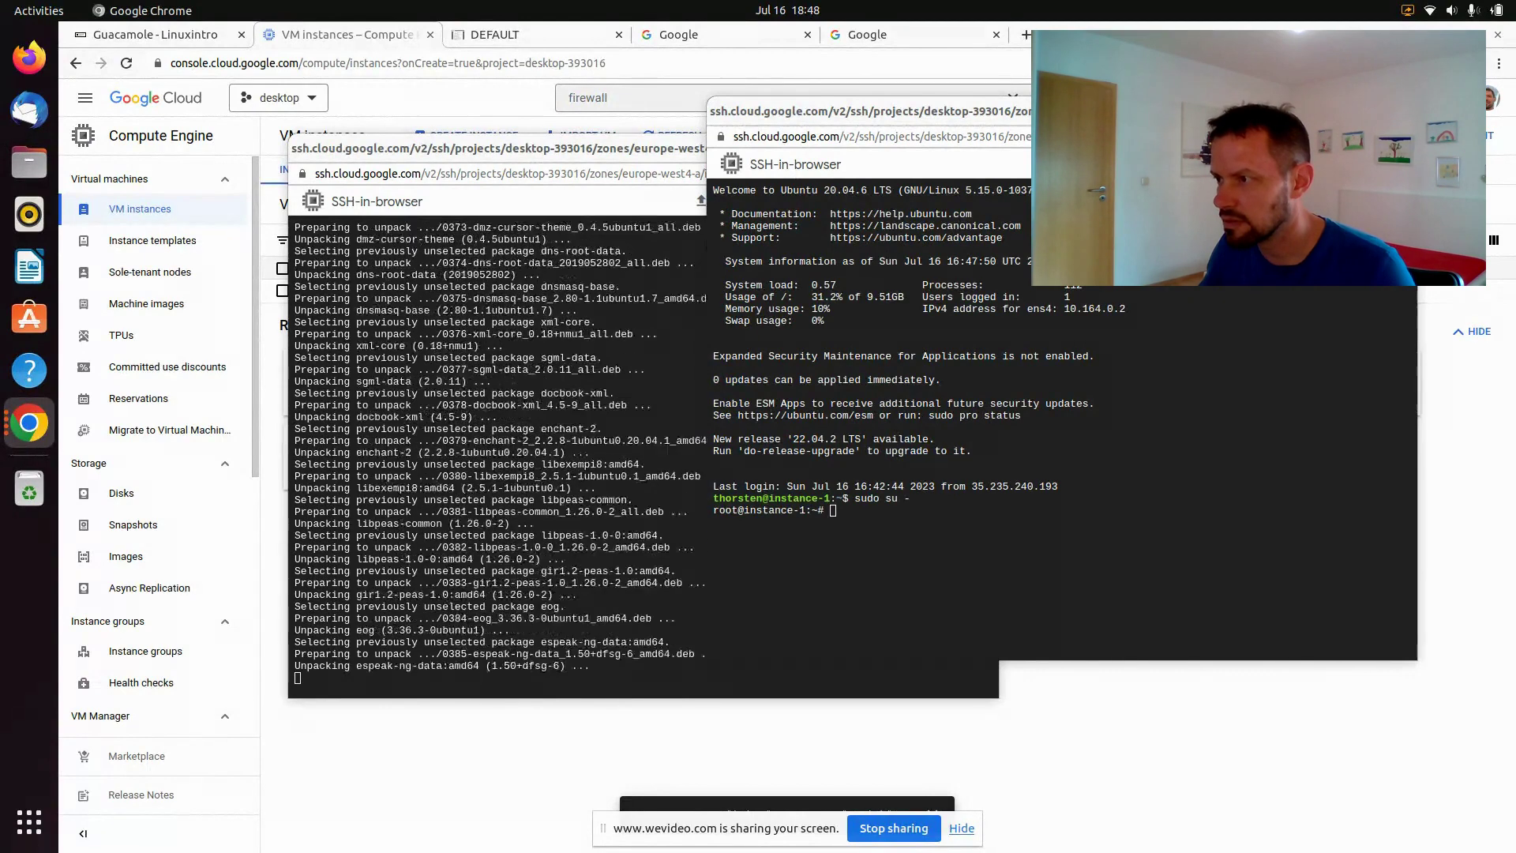
Paste and run the heredoc that writes the GNOME Flashback startup script to .vnc/xstartup
click(1011, 426)
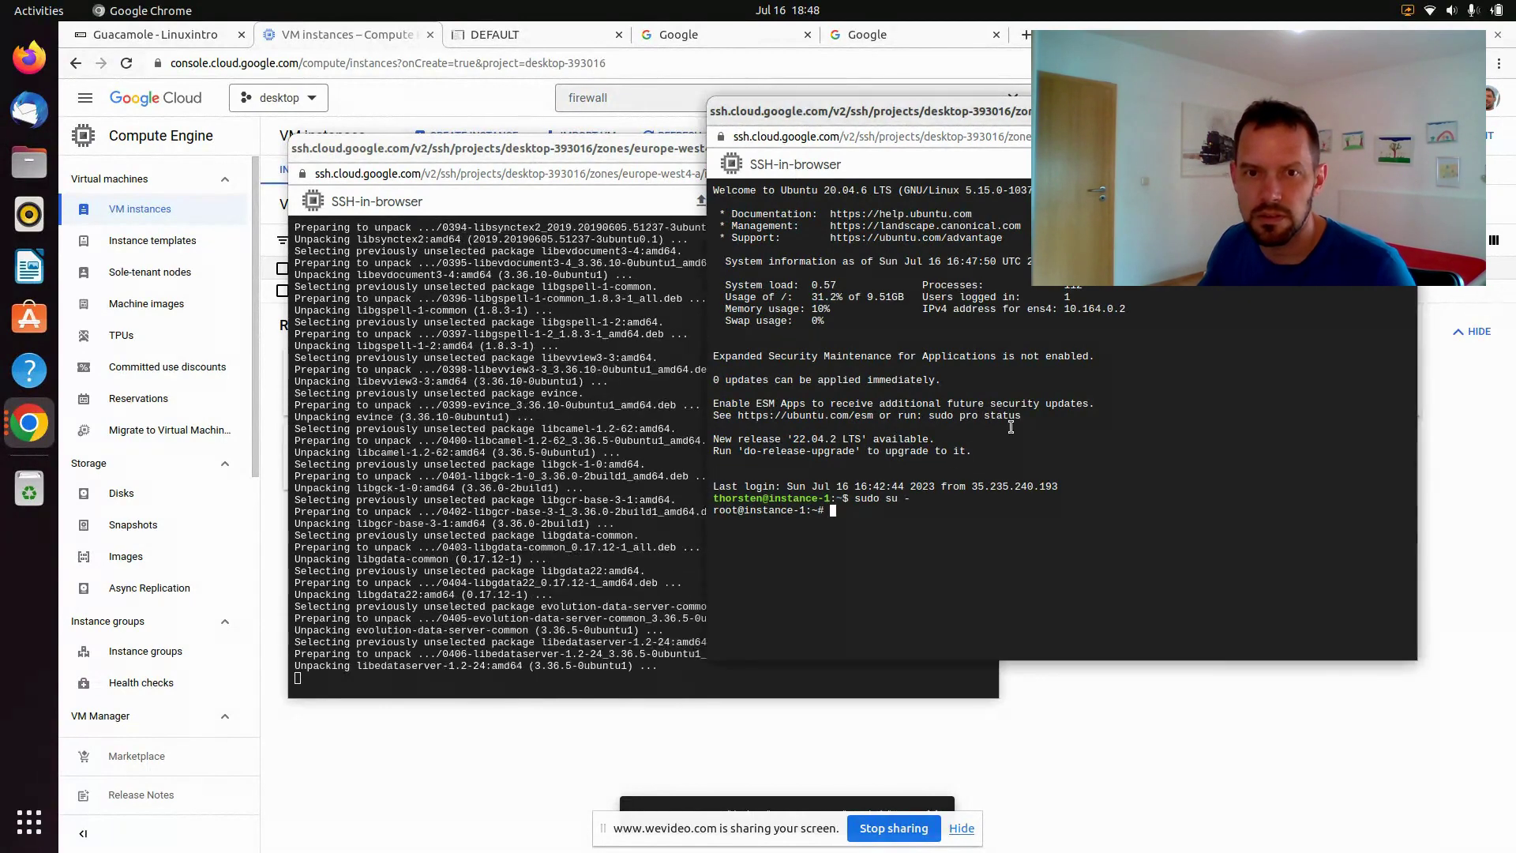
right_click(1010, 427)
click(1080, 524)
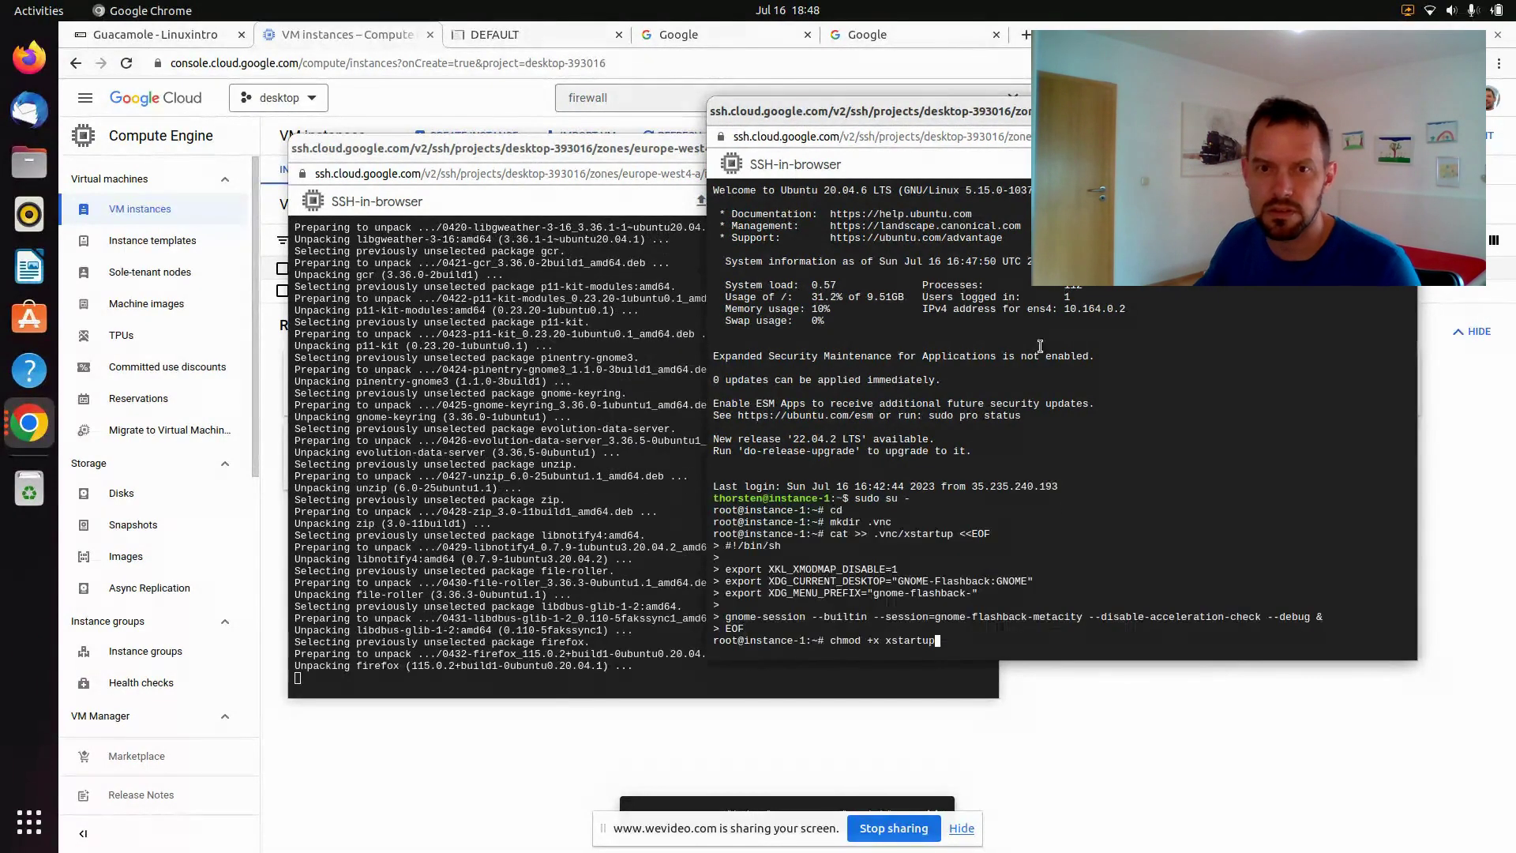
key(Return)
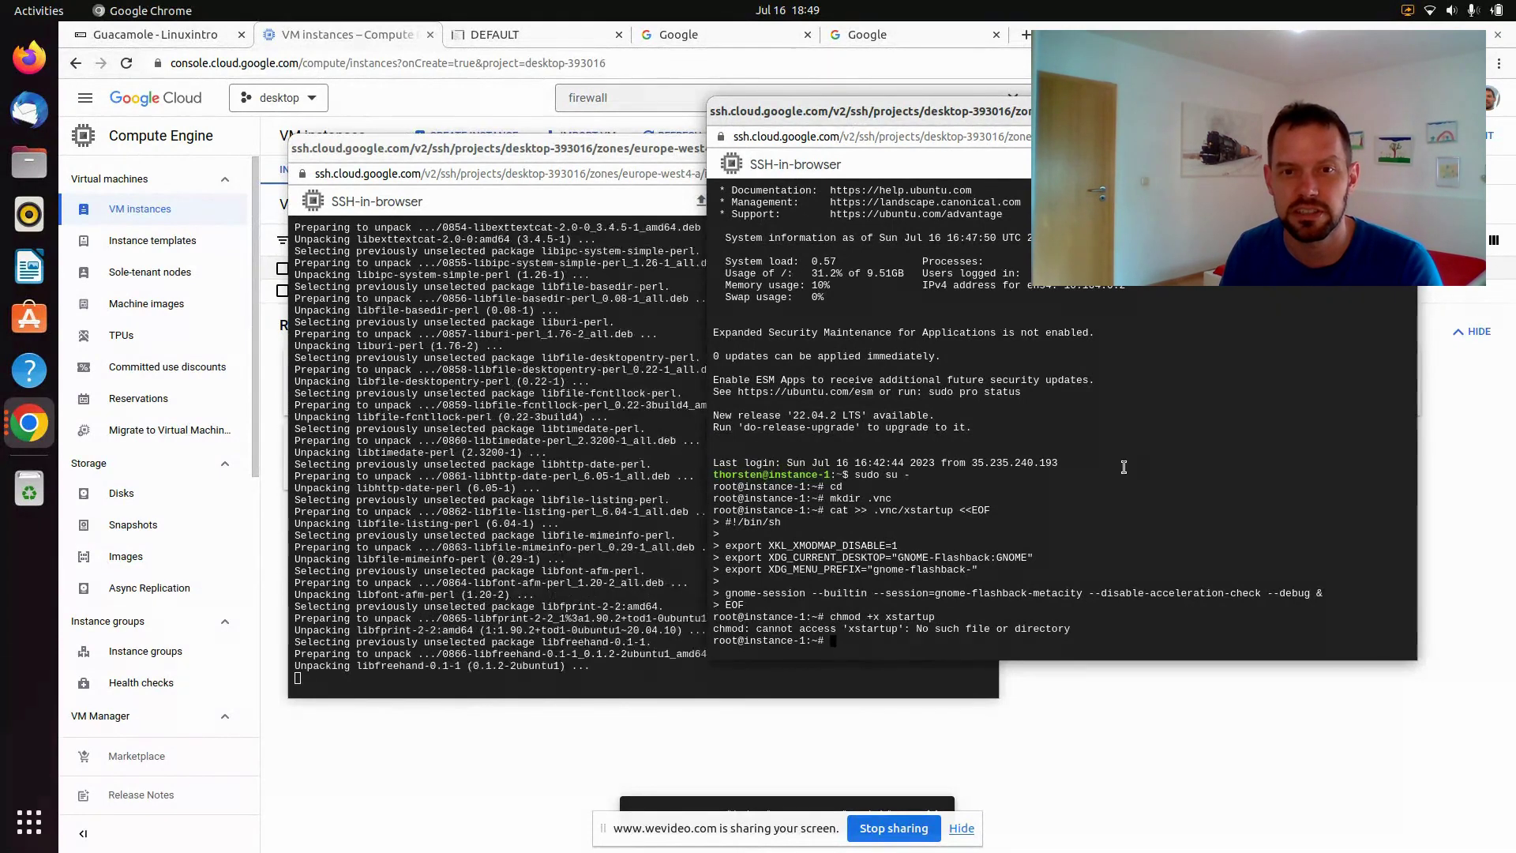
Make .vnc/xstartup executable with chmod +x
text(hmo)
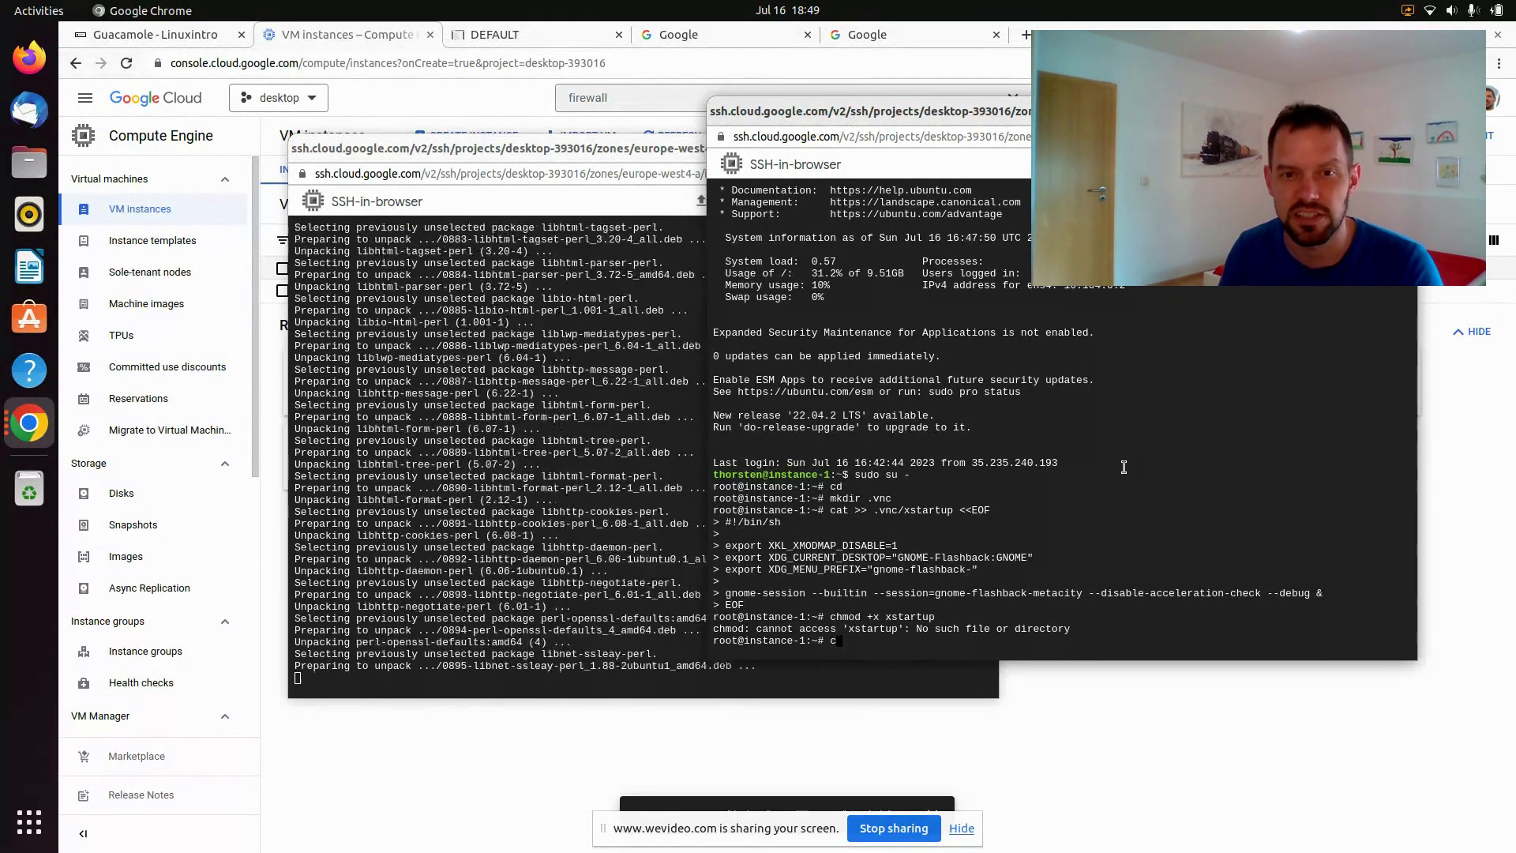
text(d)
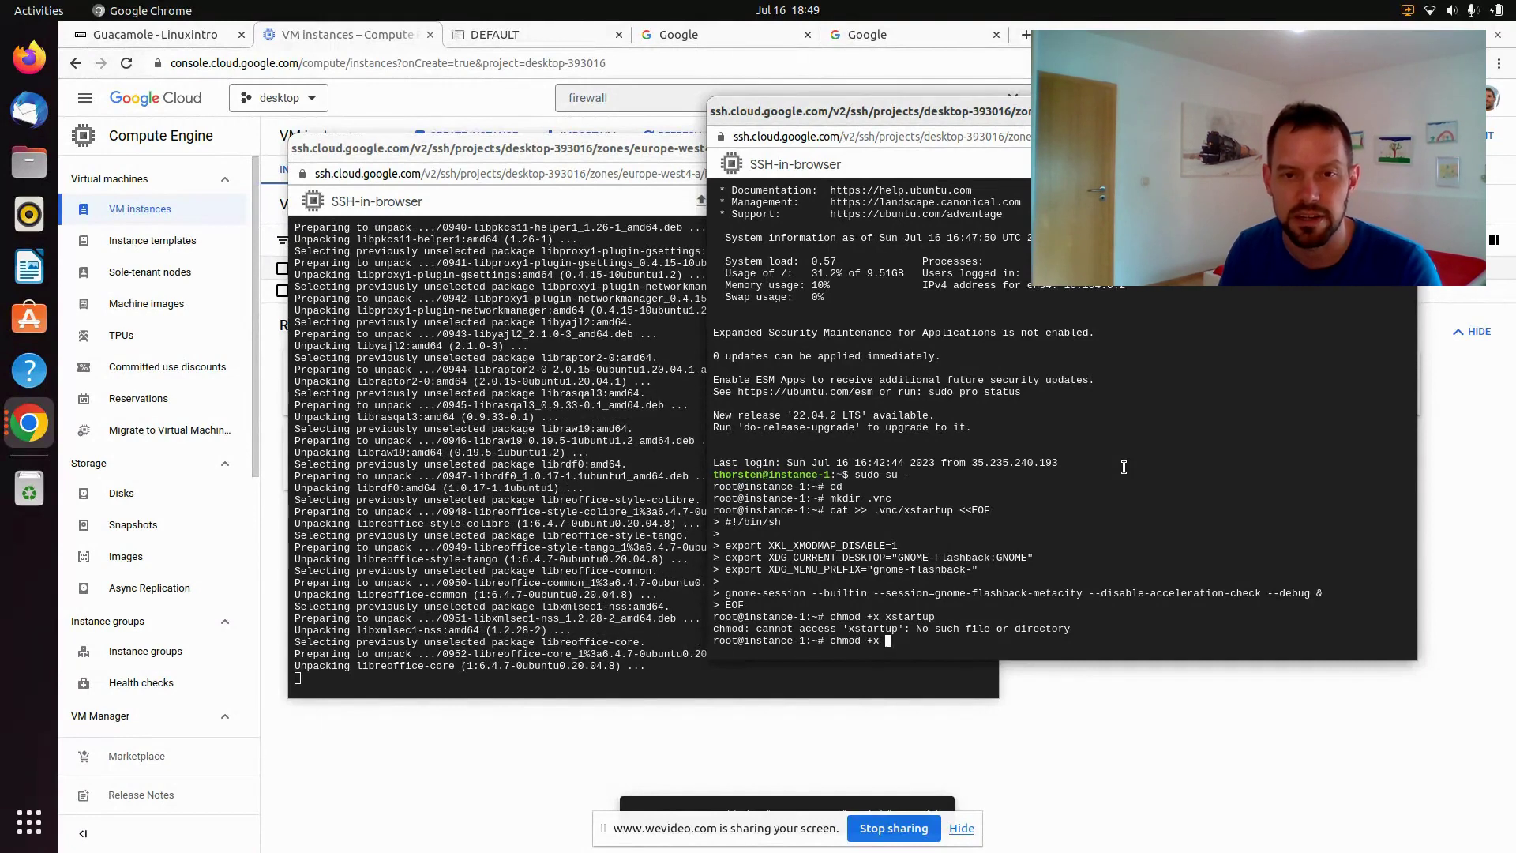
text(+x .vnc/)
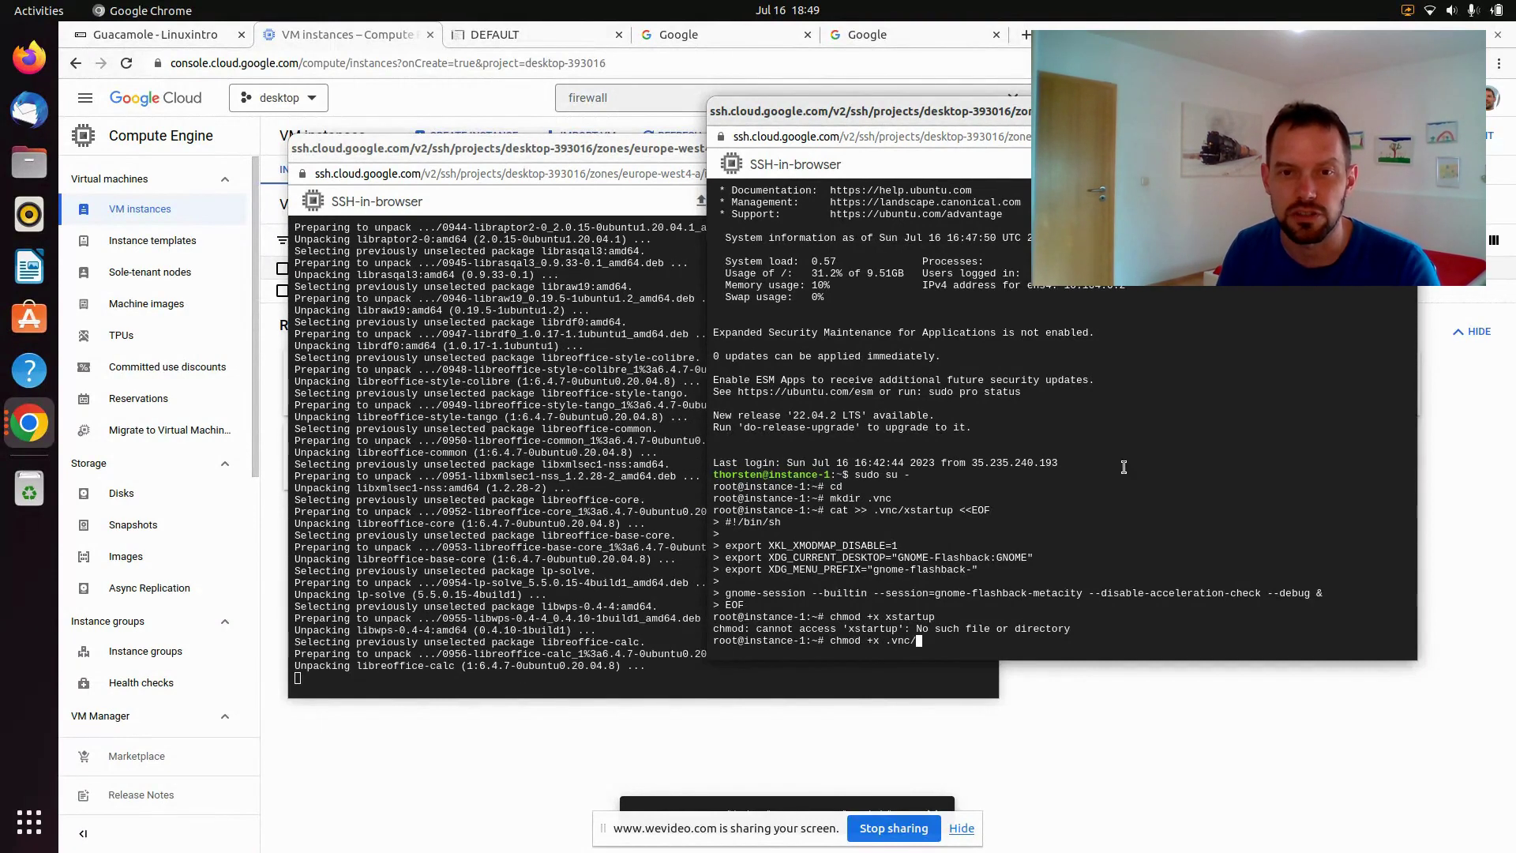
text(xstartup)
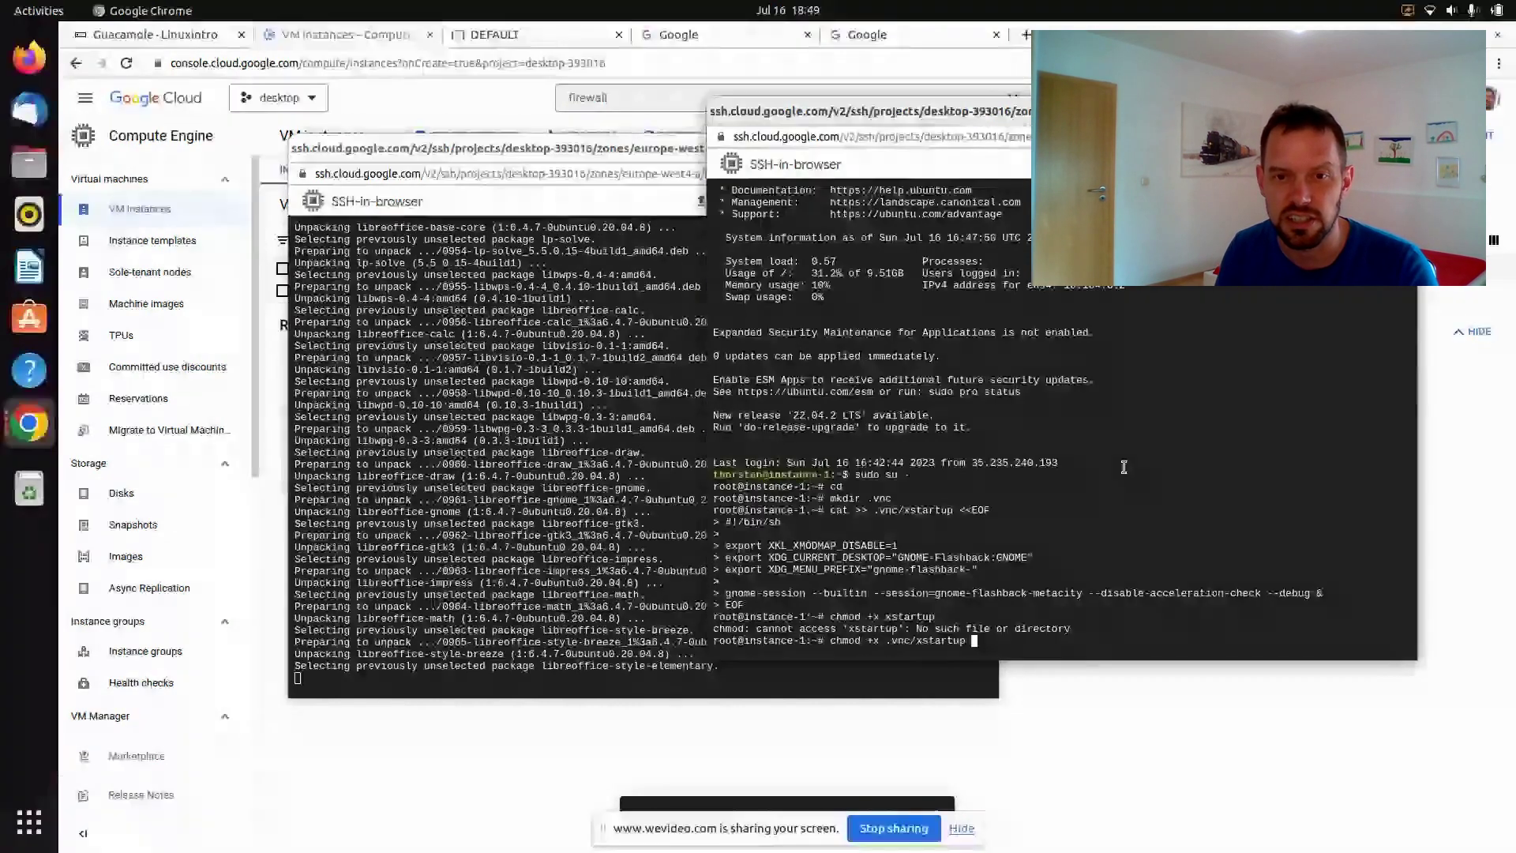
key(Return)
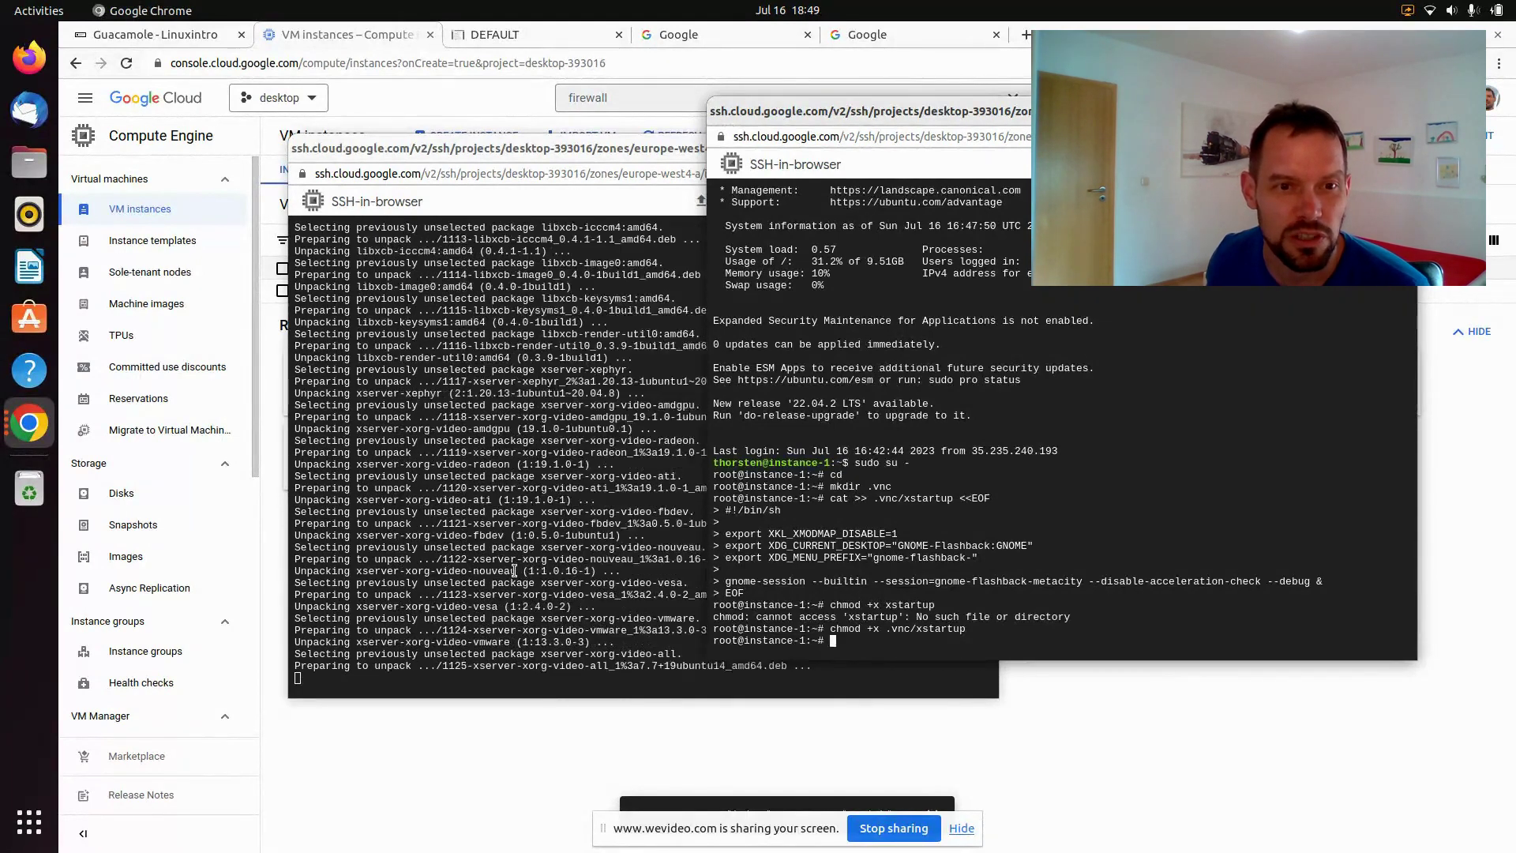
click(514, 570)
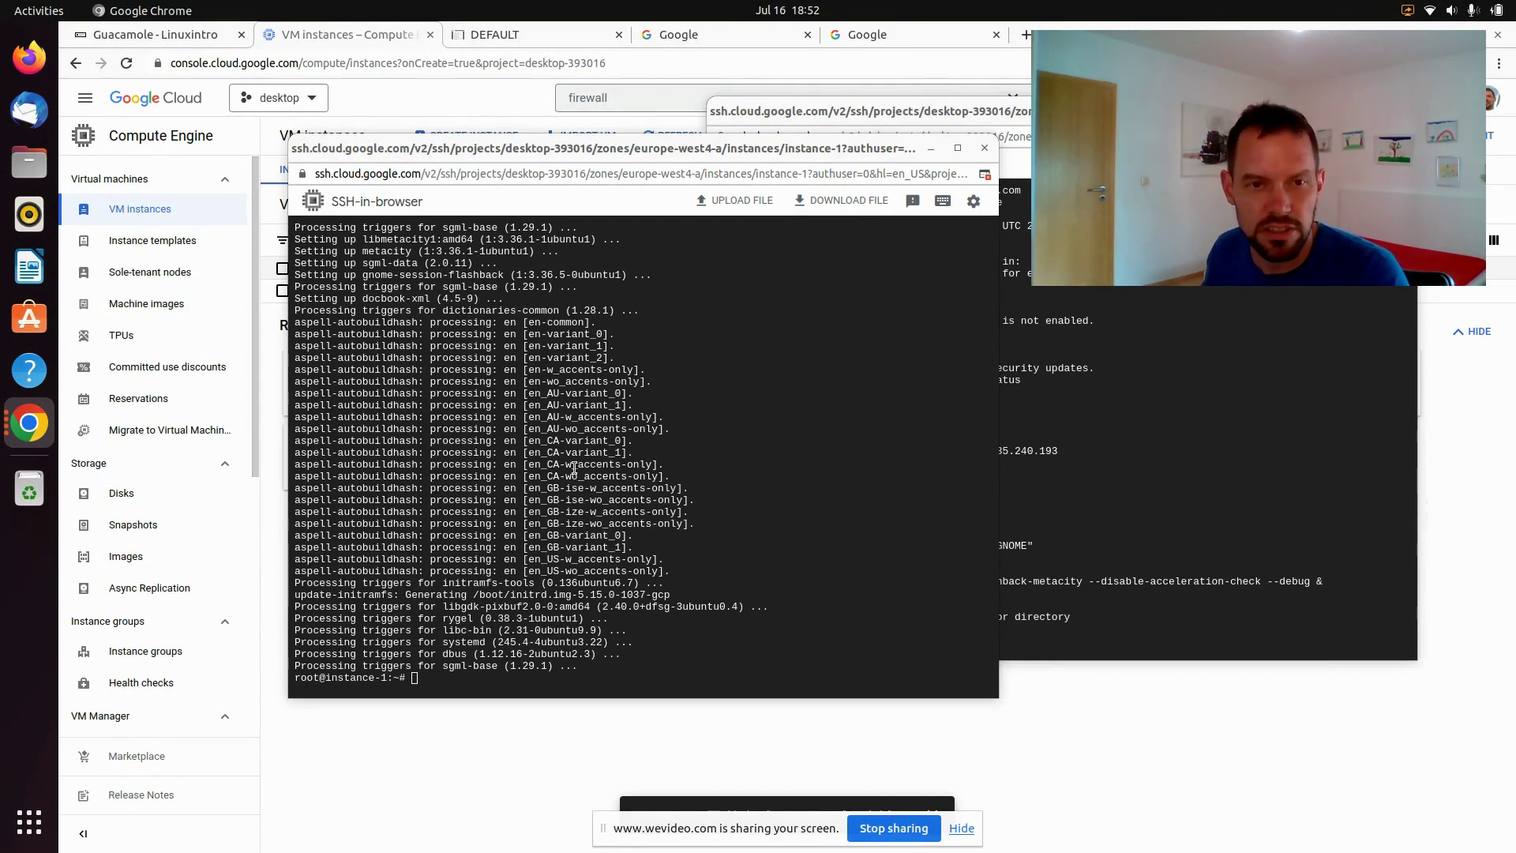
Run vncserver, set and confirm the VNC password, and decline a view-only password
click(720, 477)
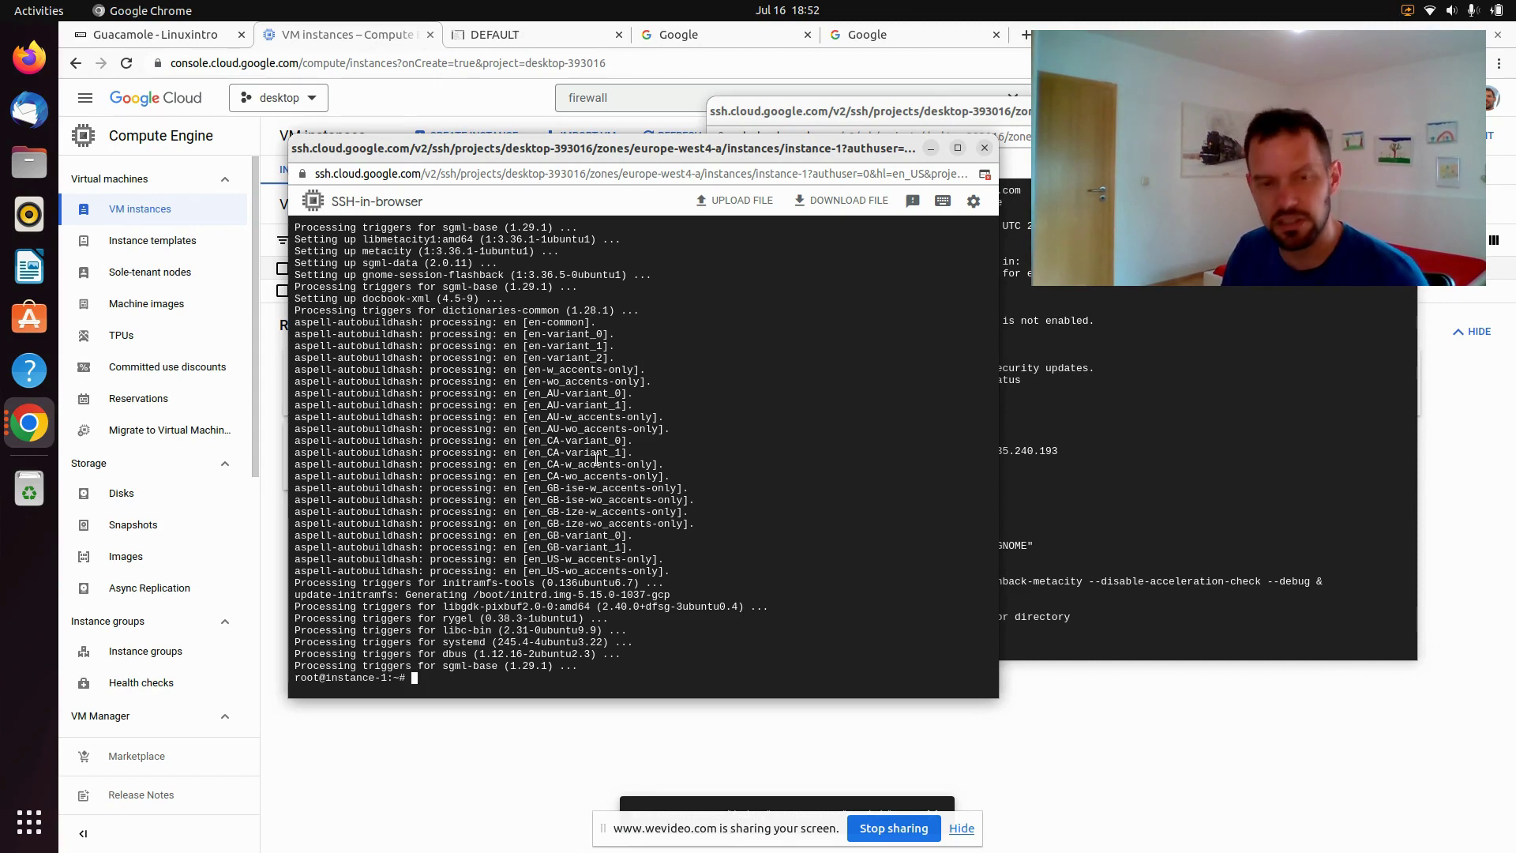
text(vncserver)
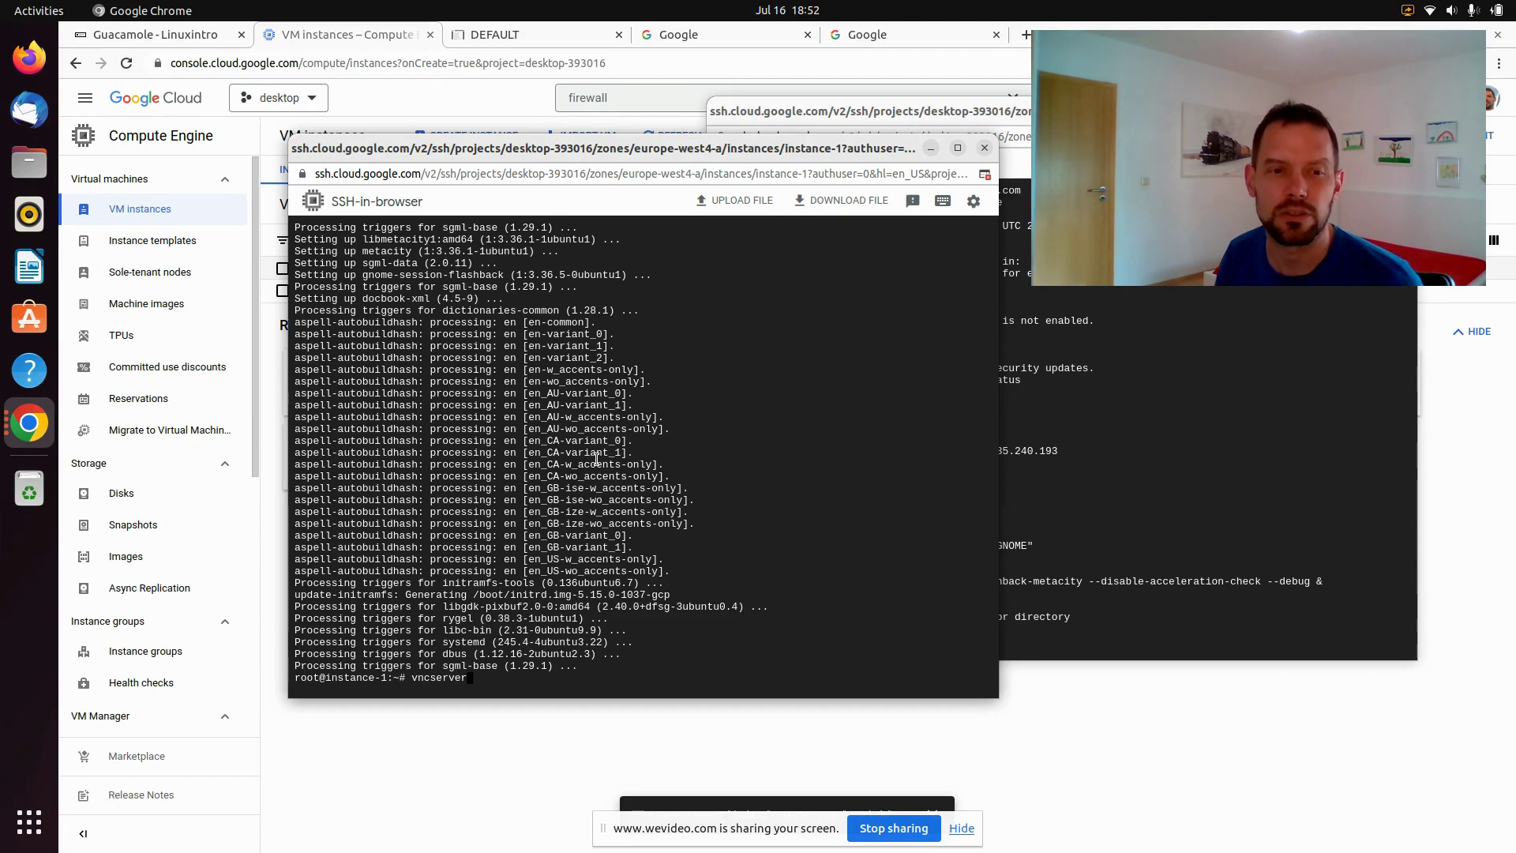
key(Return)
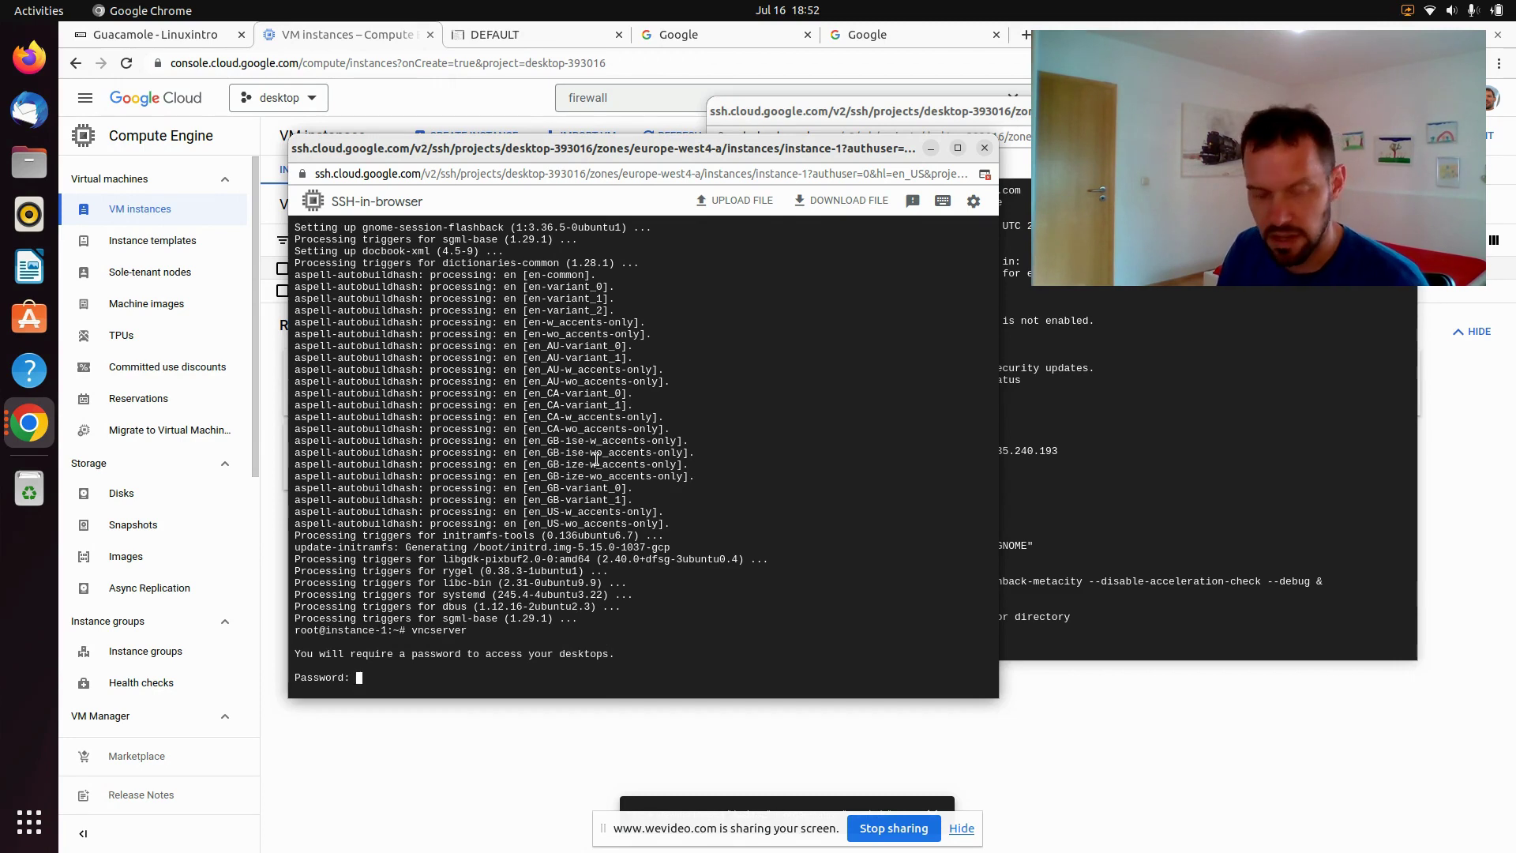
key(Return)
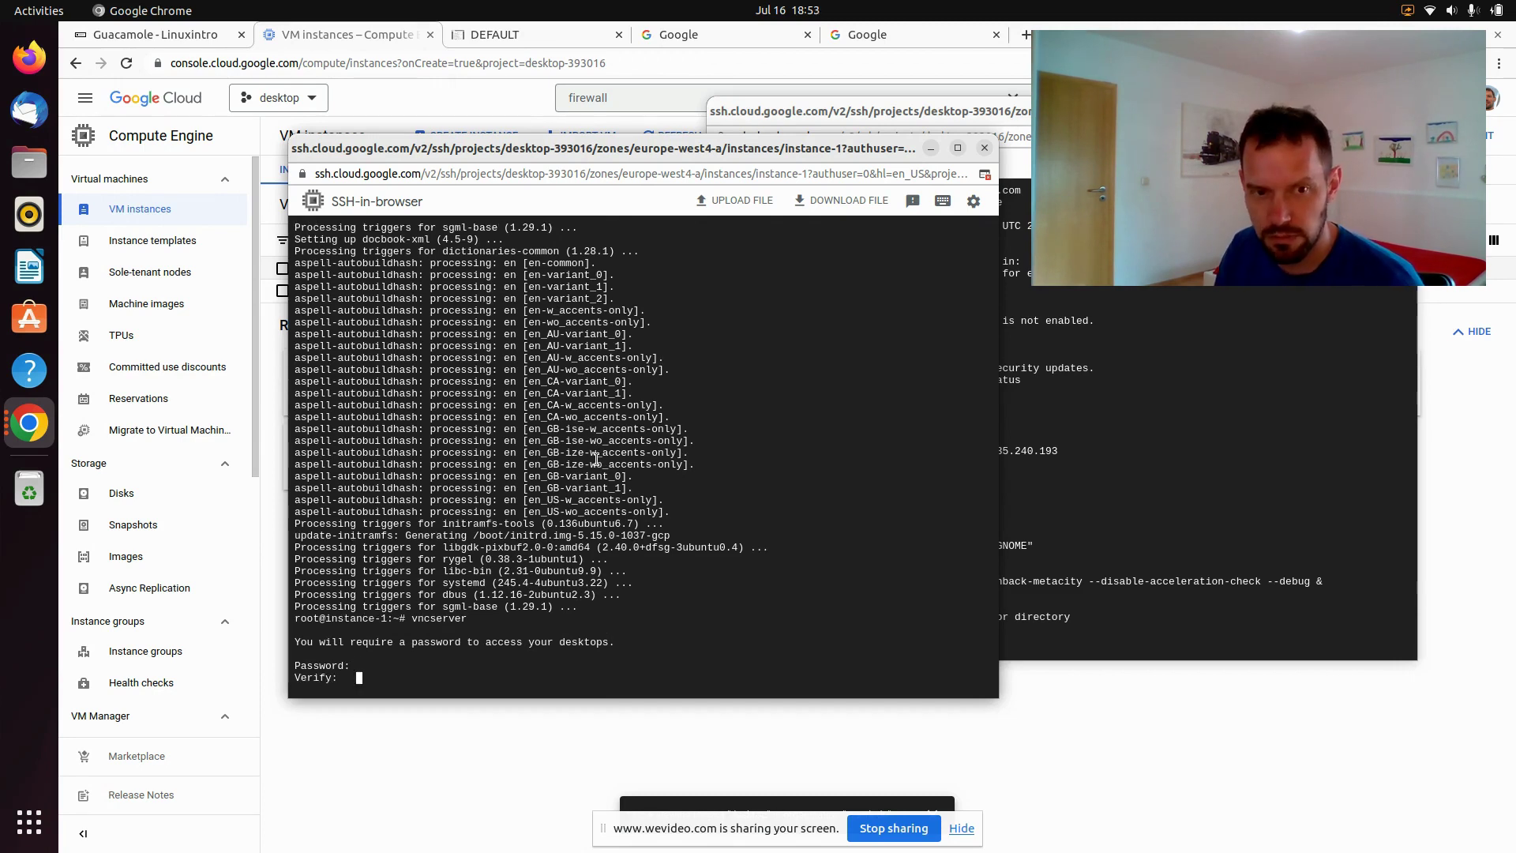
key(Return)
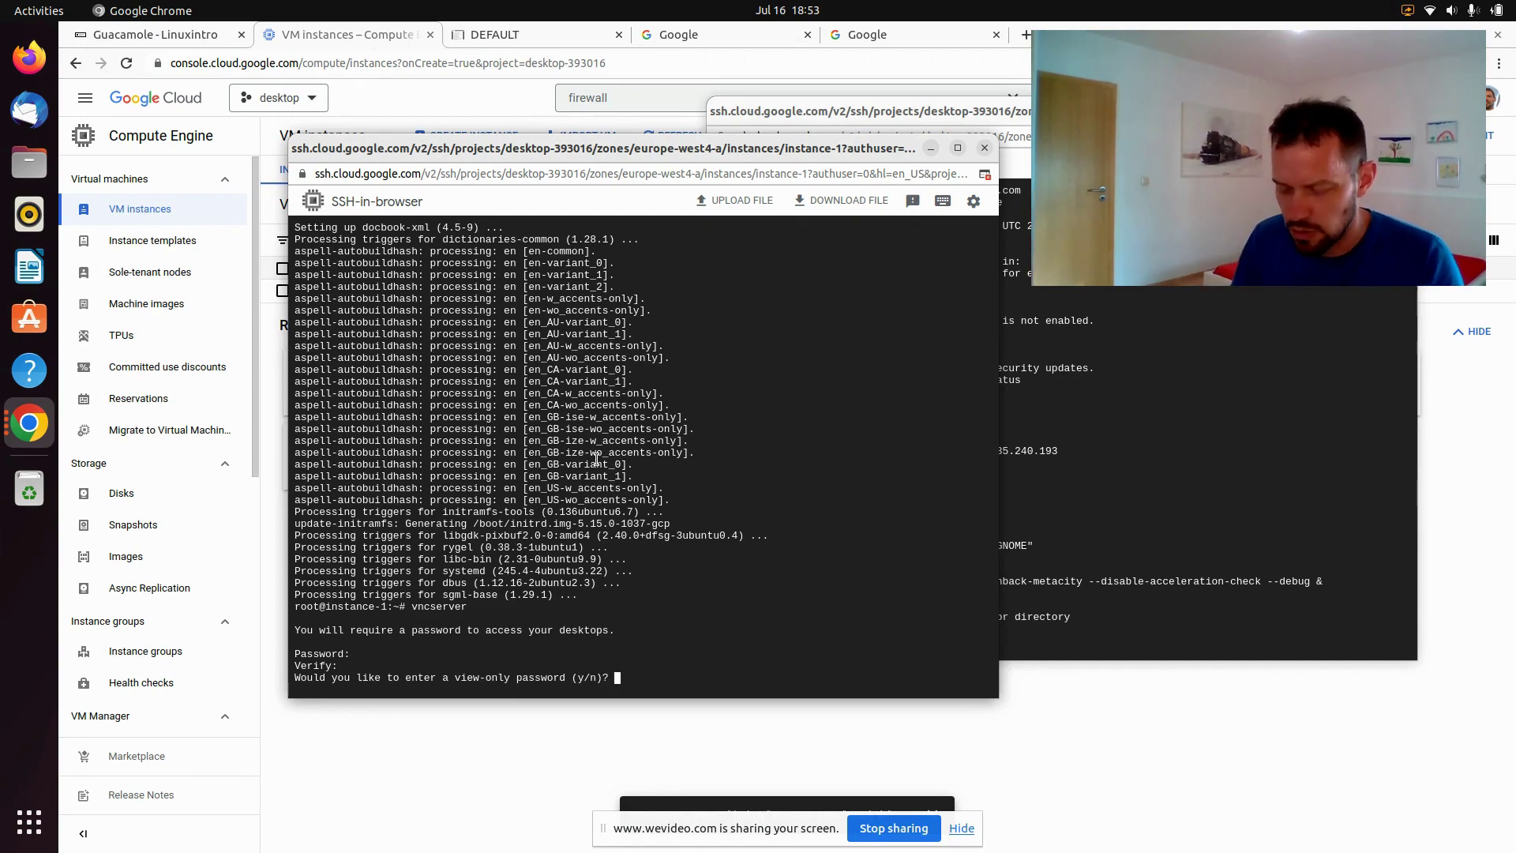
key(Return)
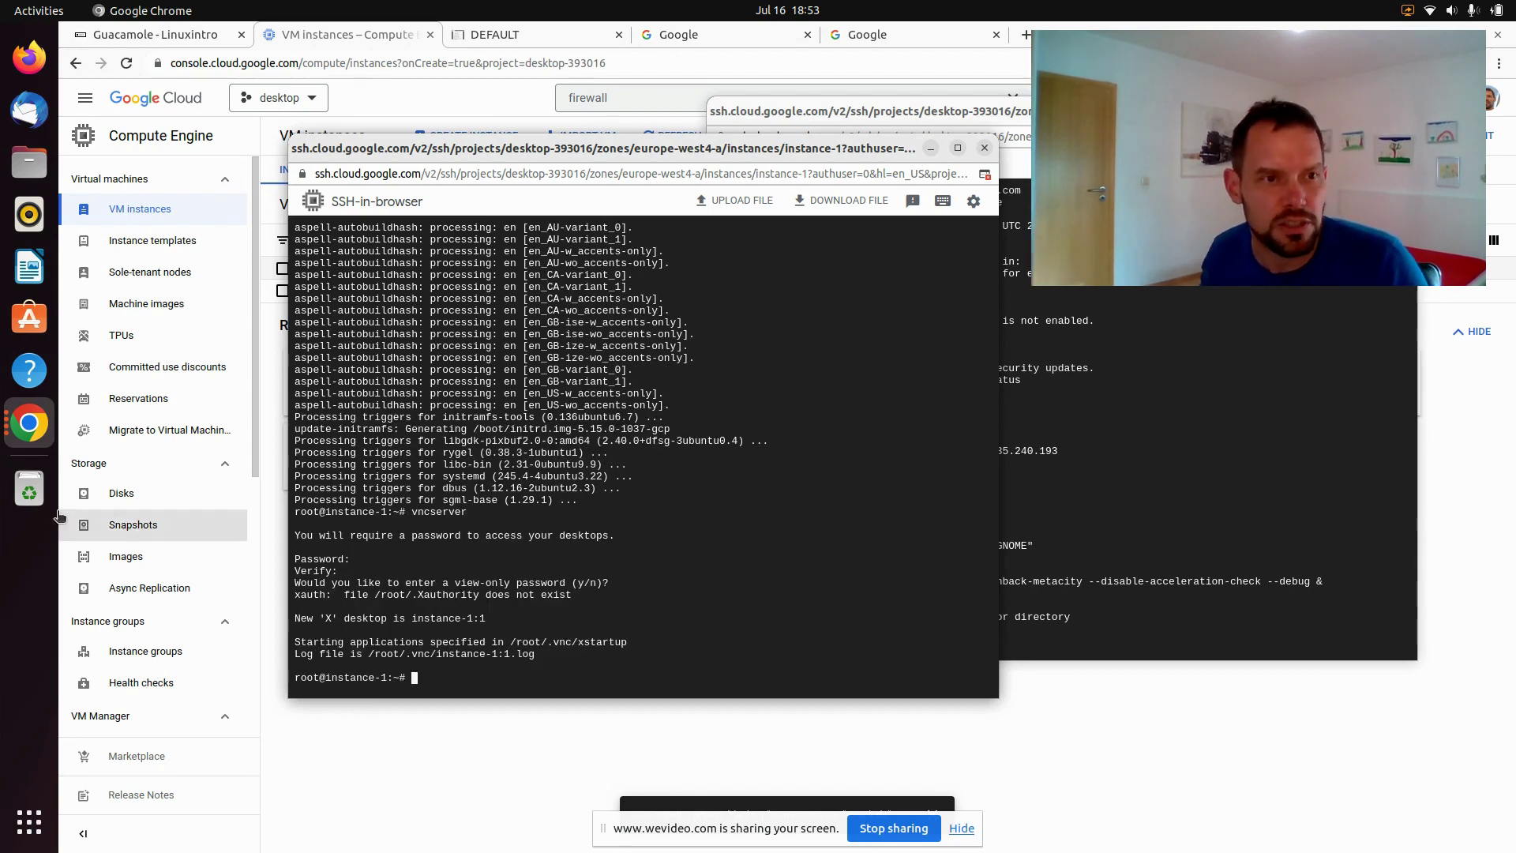
Launch a local Terminal from the applications grid and place it on the right
click(36, 824)
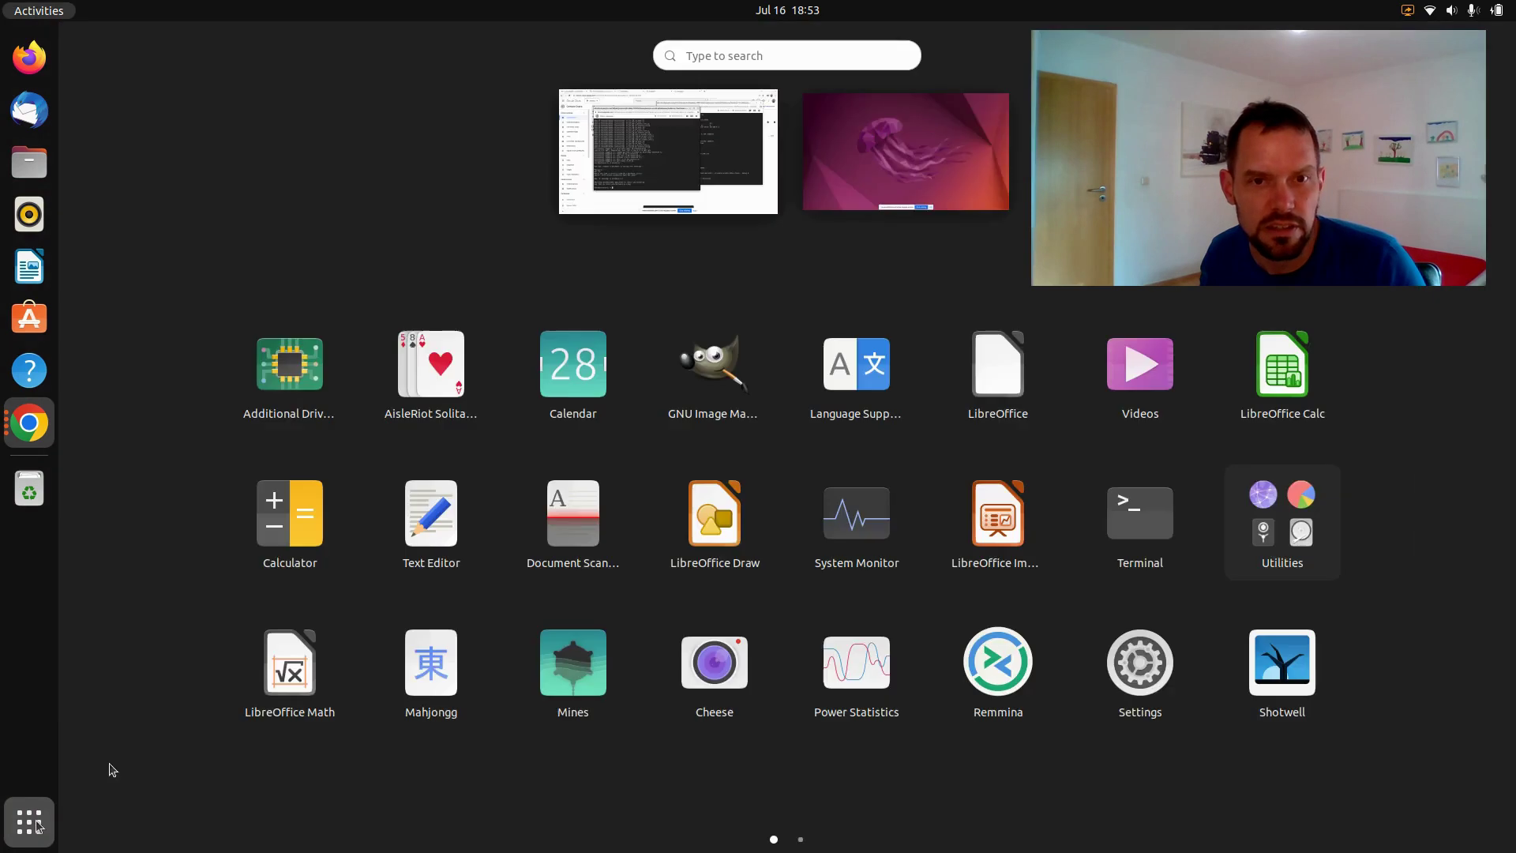
click(1149, 545)
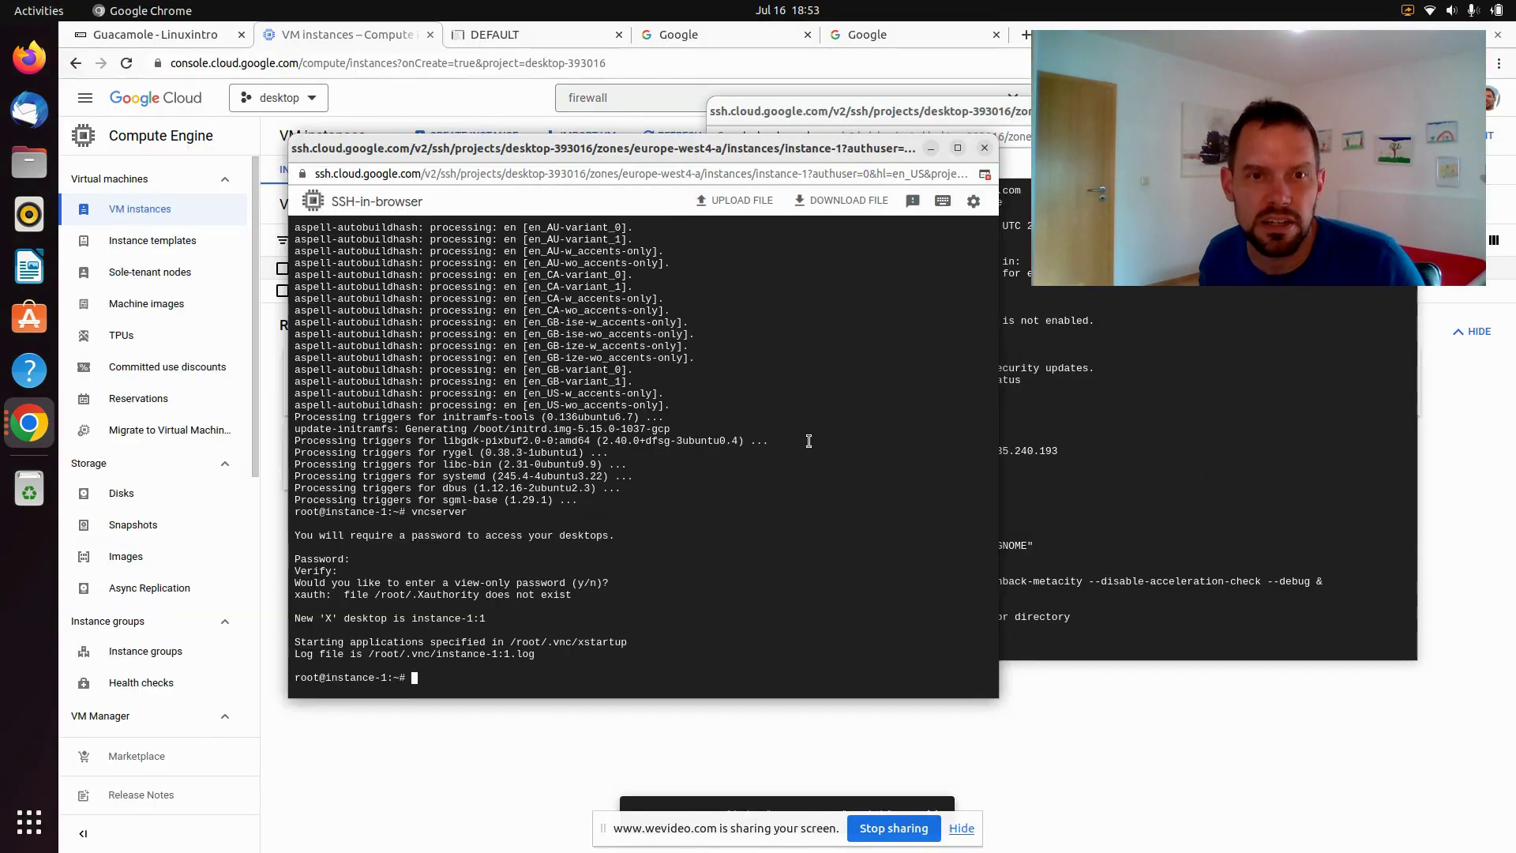
drag(389, 82, 1132, 195)
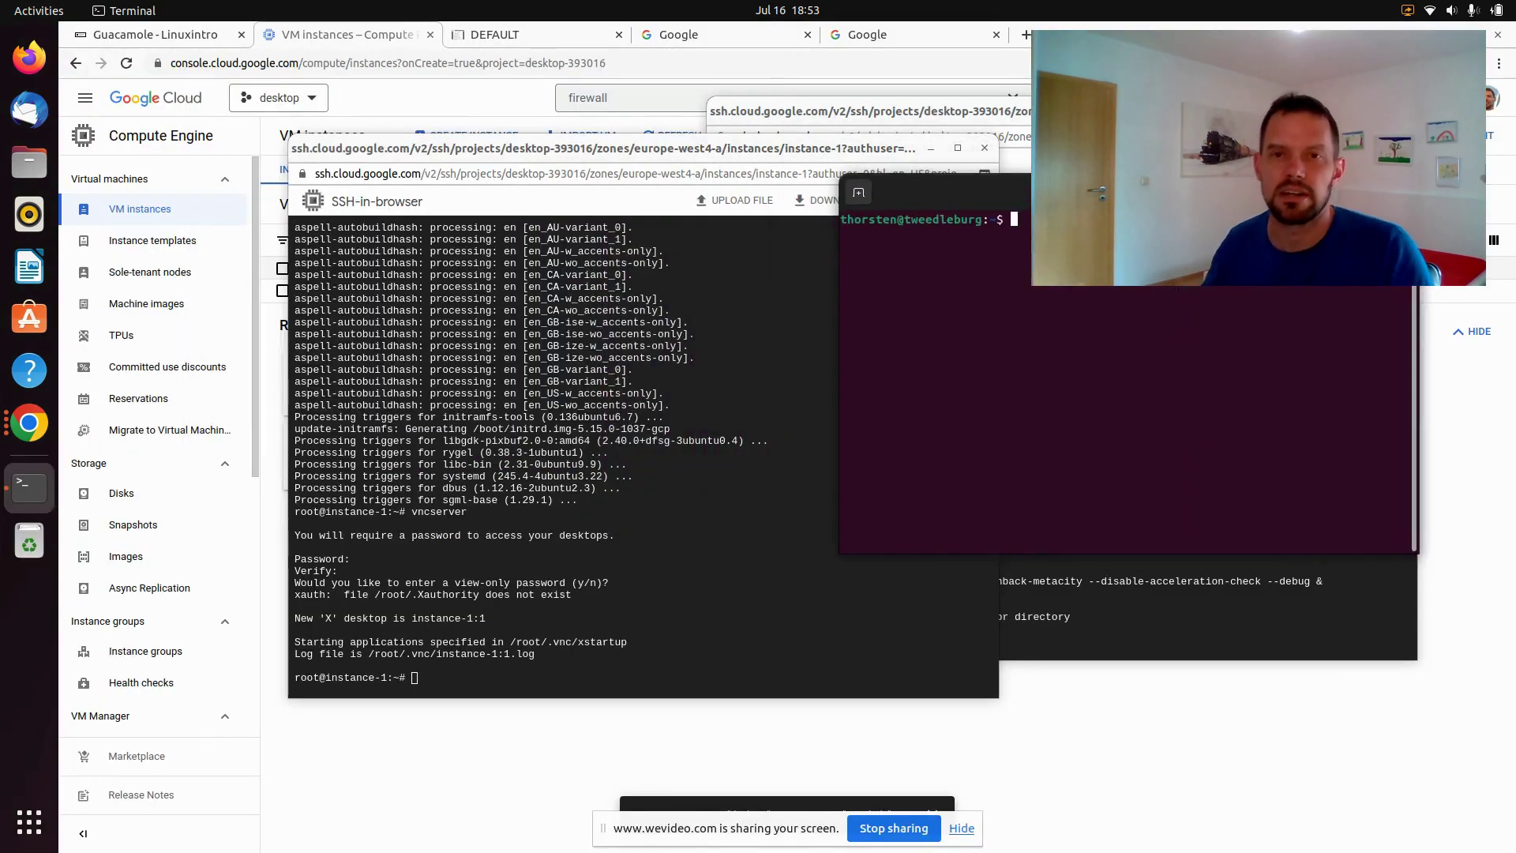
Rearrange the windows and run vncviewer 34.32.155.54:1 in the local terminal
text(vnc)
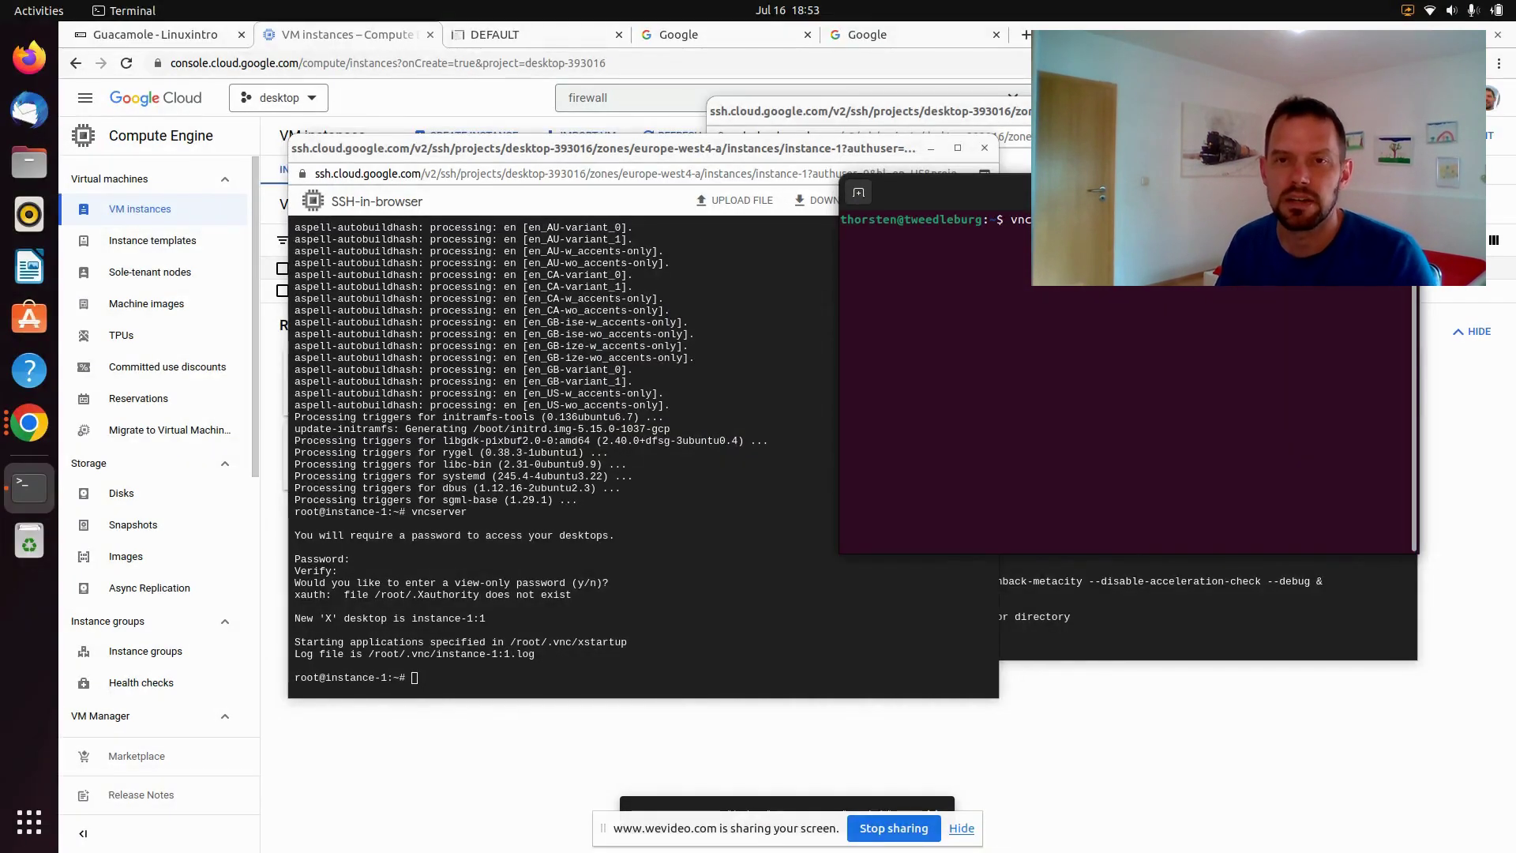
drag(706, 148, 652, 315)
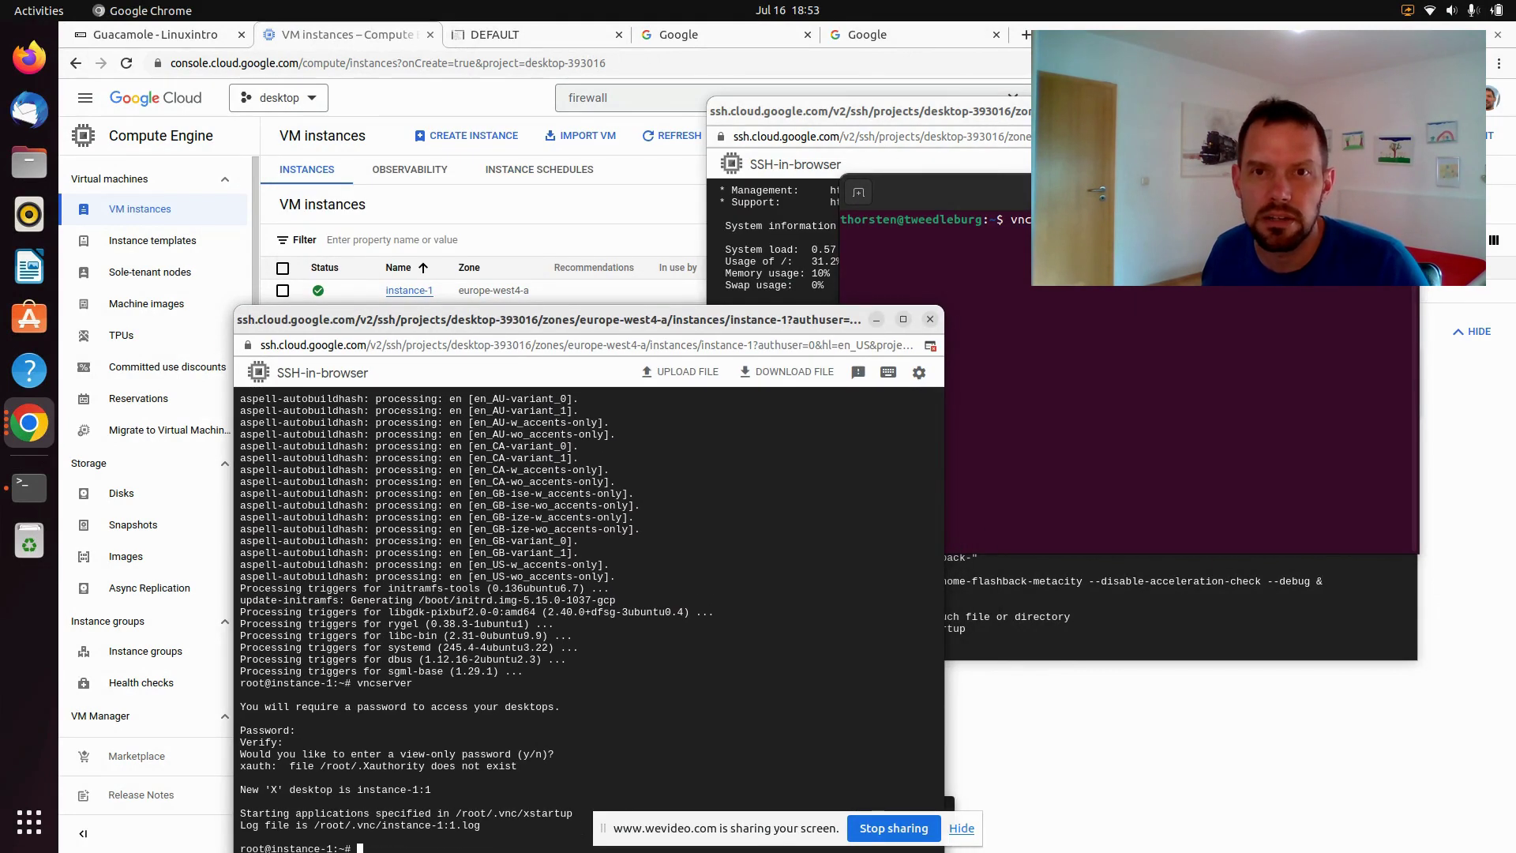
drag(990, 111, 1046, 318)
drag(932, 192, 733, 347)
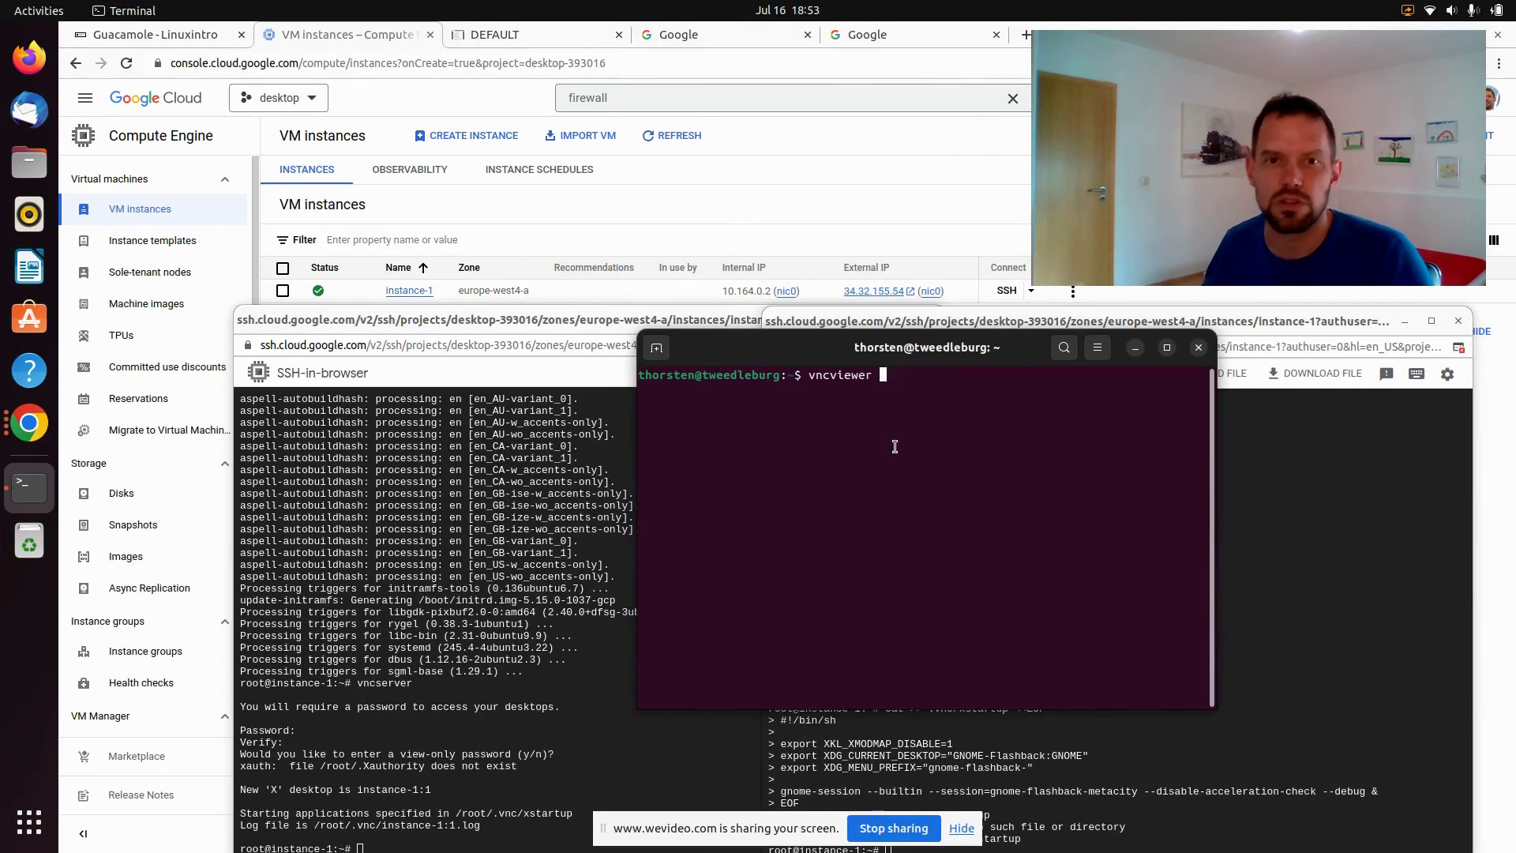
text(34.)
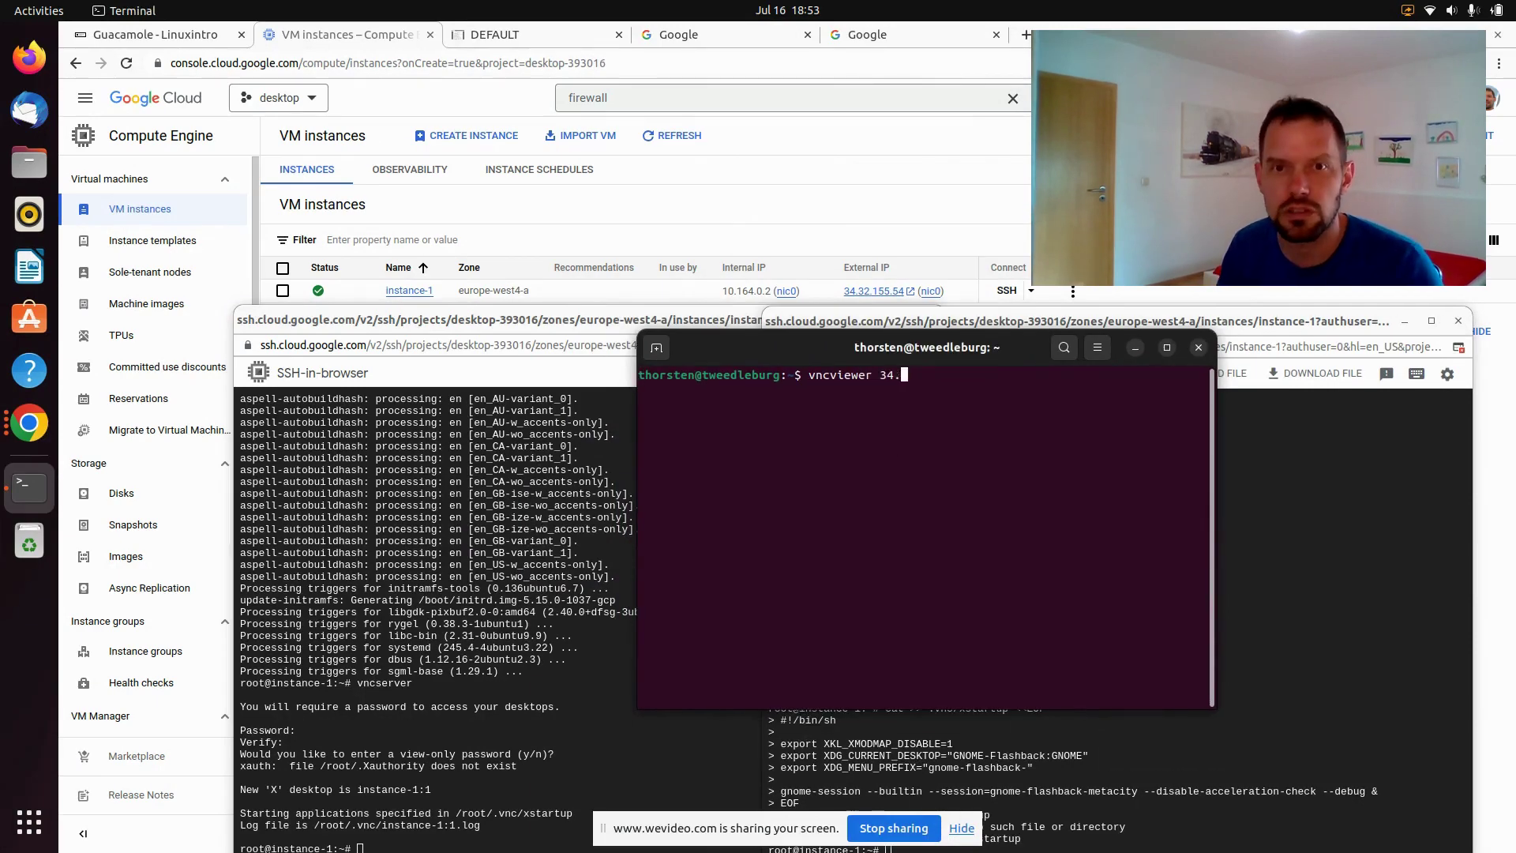
text(32.1)
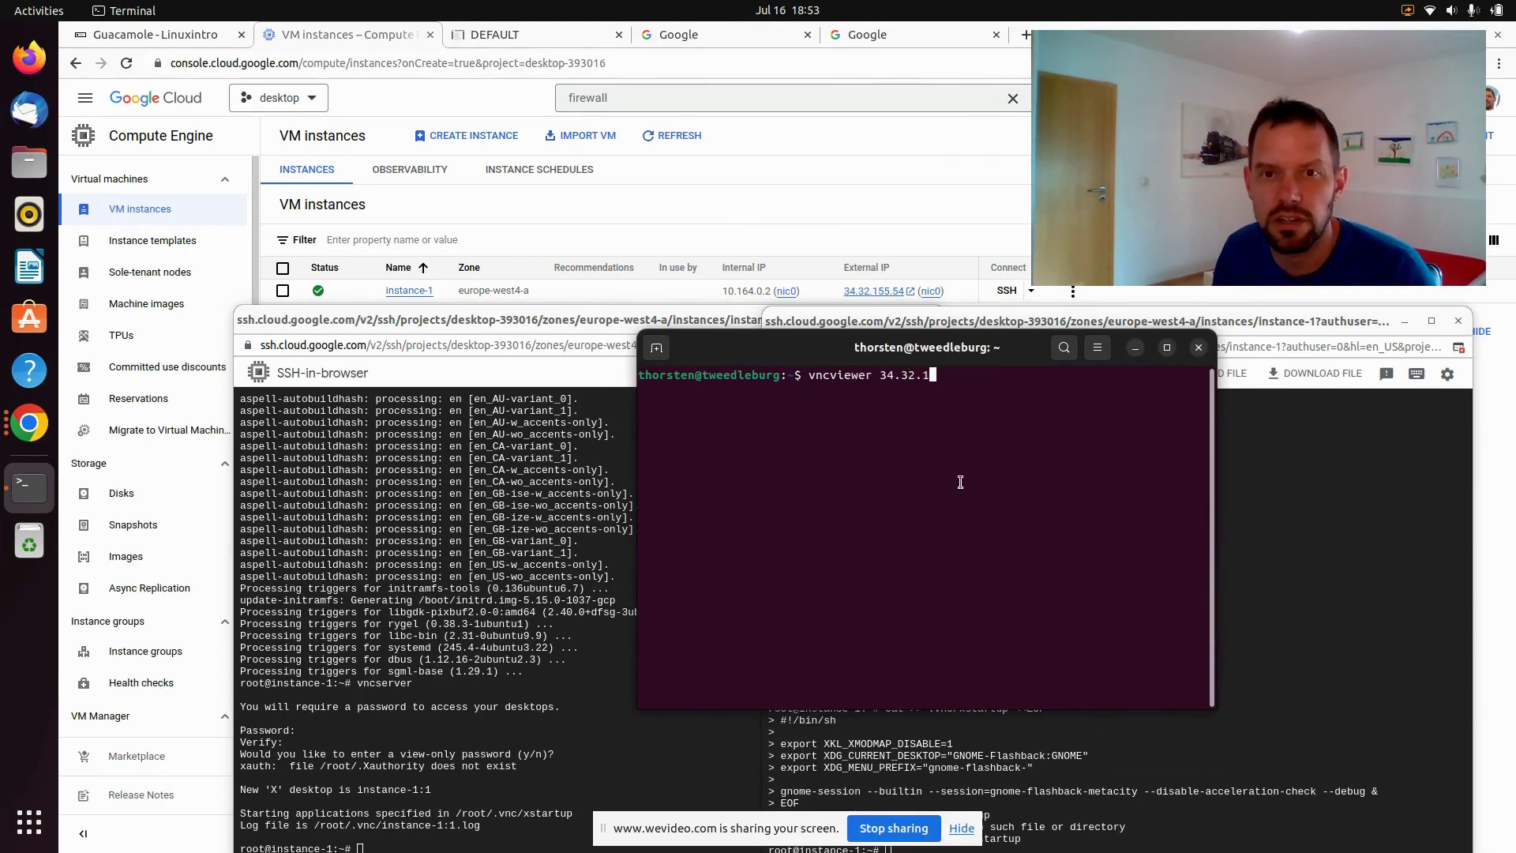
text(55.54)
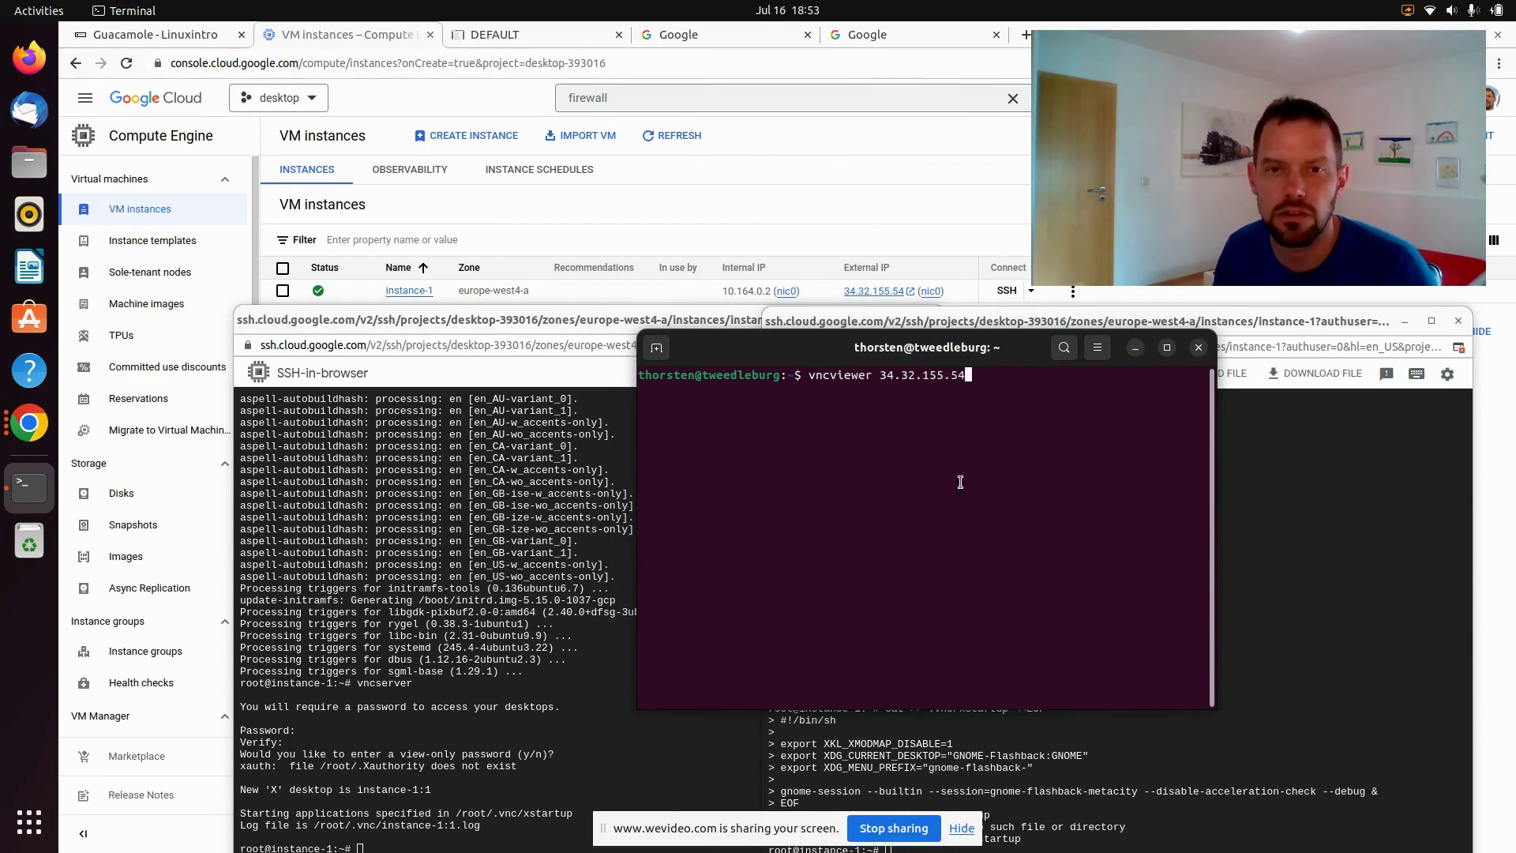
text(:1)
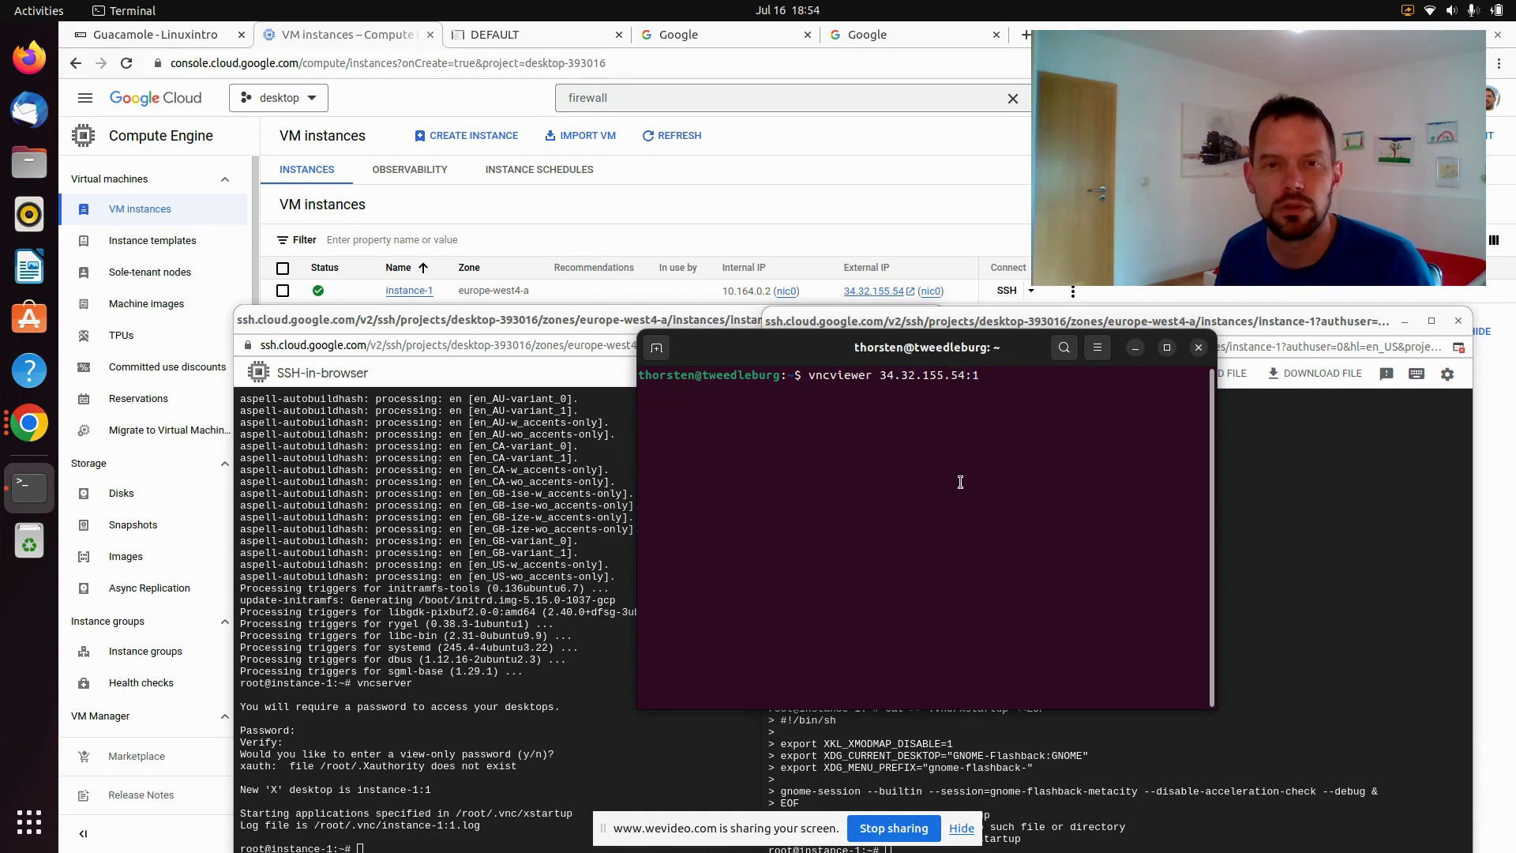
key(Return)
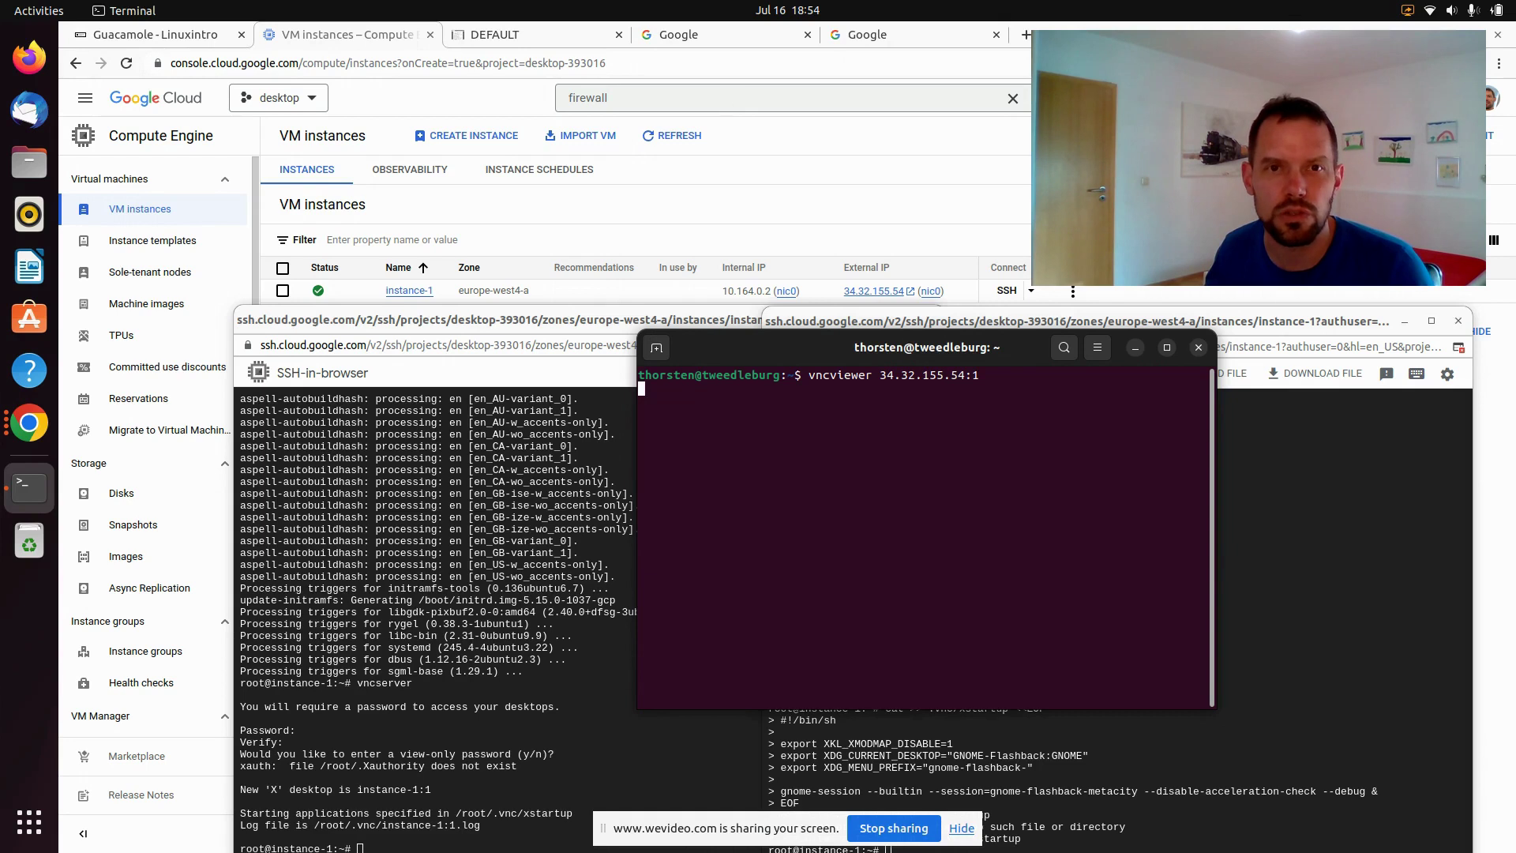
click(732, 101)
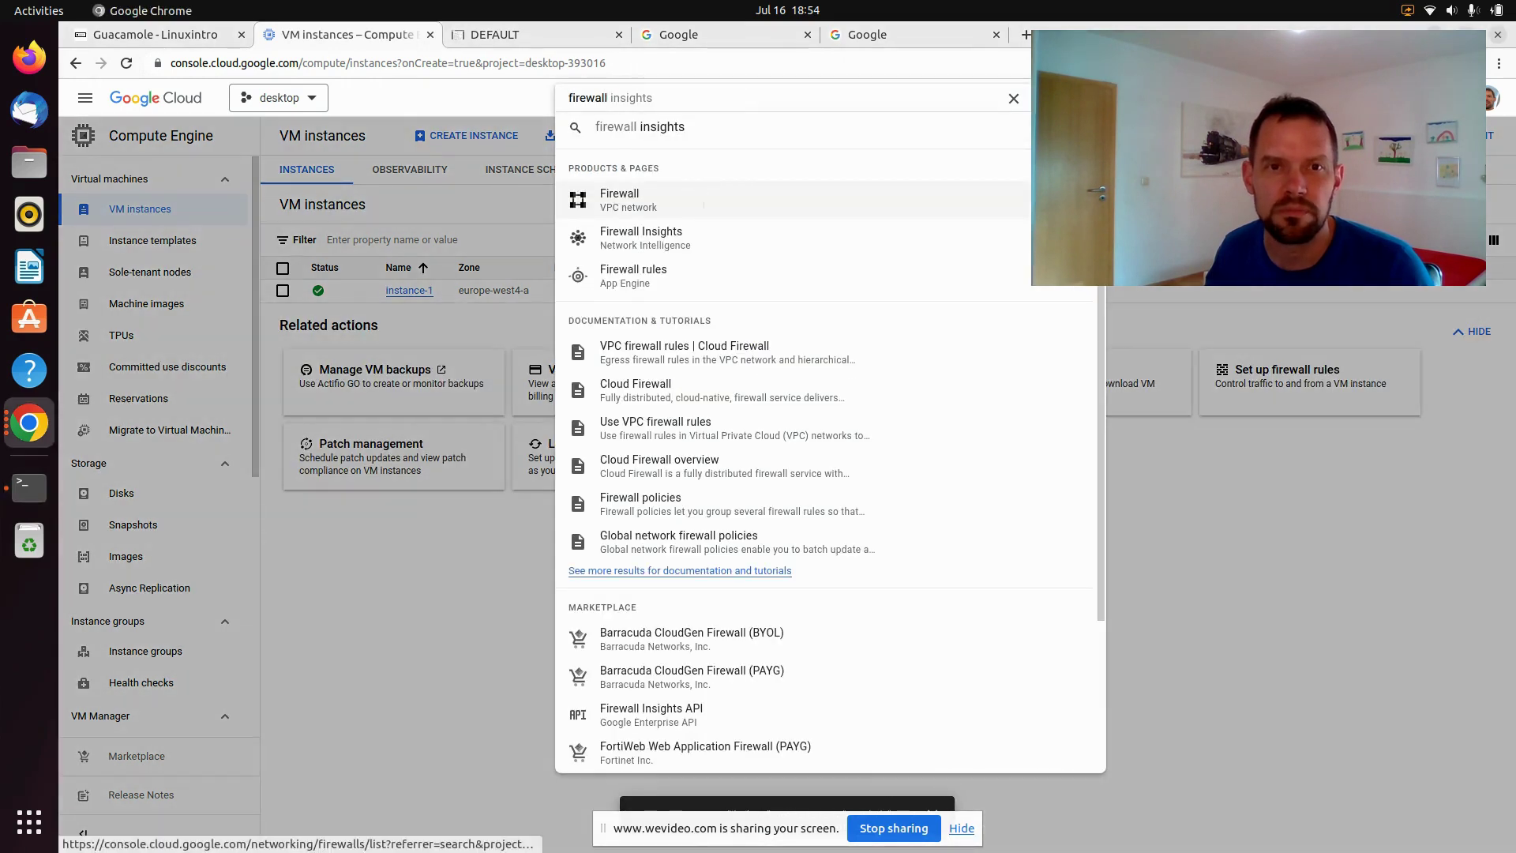
Start a new VPC firewall rule named allow-vnc targeting all instances in the network
click(692, 199)
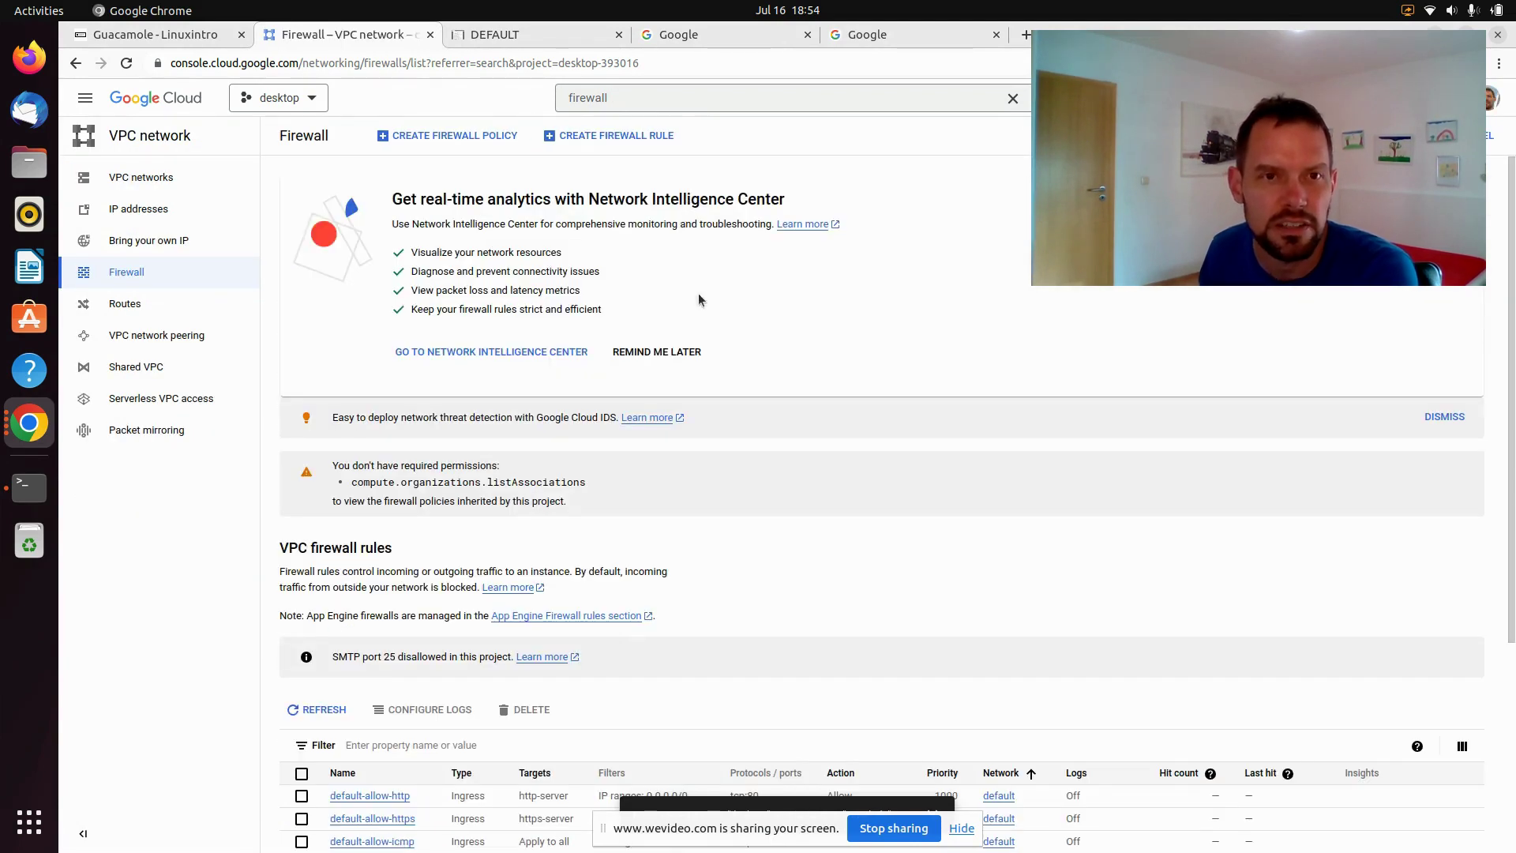
click(589, 135)
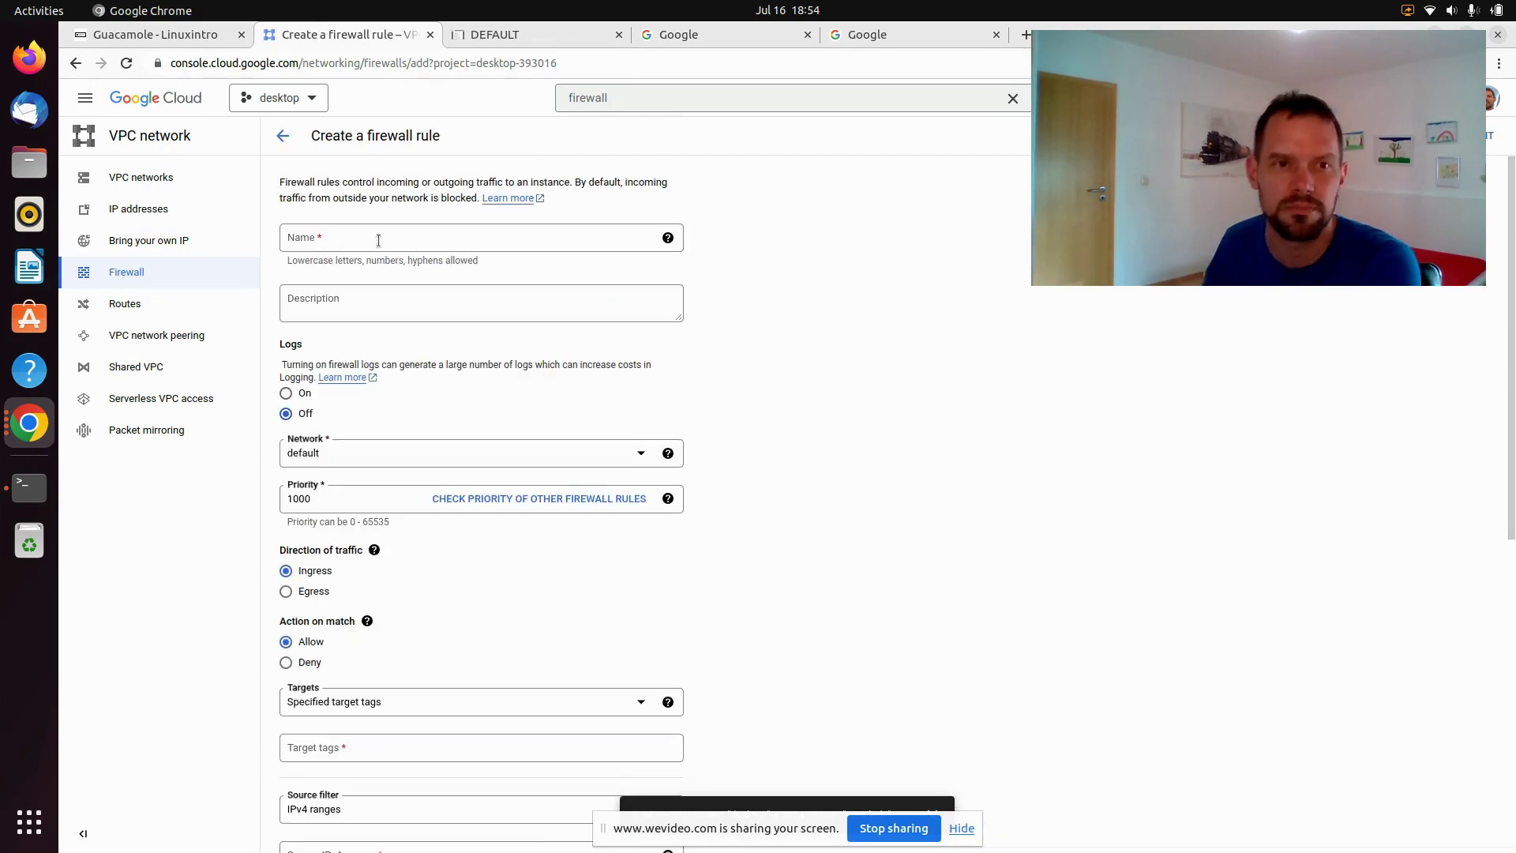
text(allow-vnc)
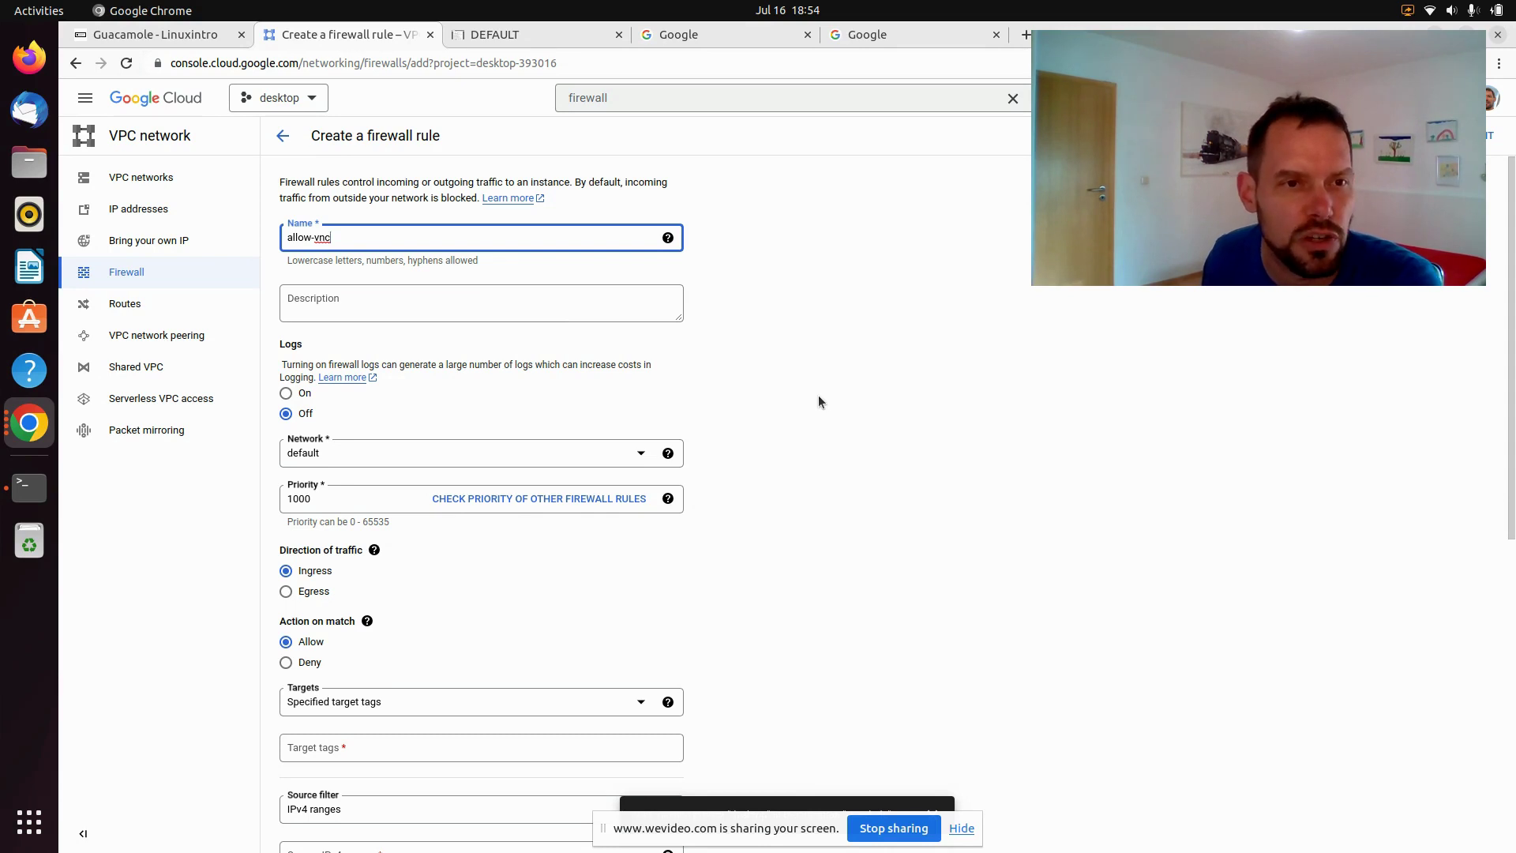
scroll(818, 395, down, 3)
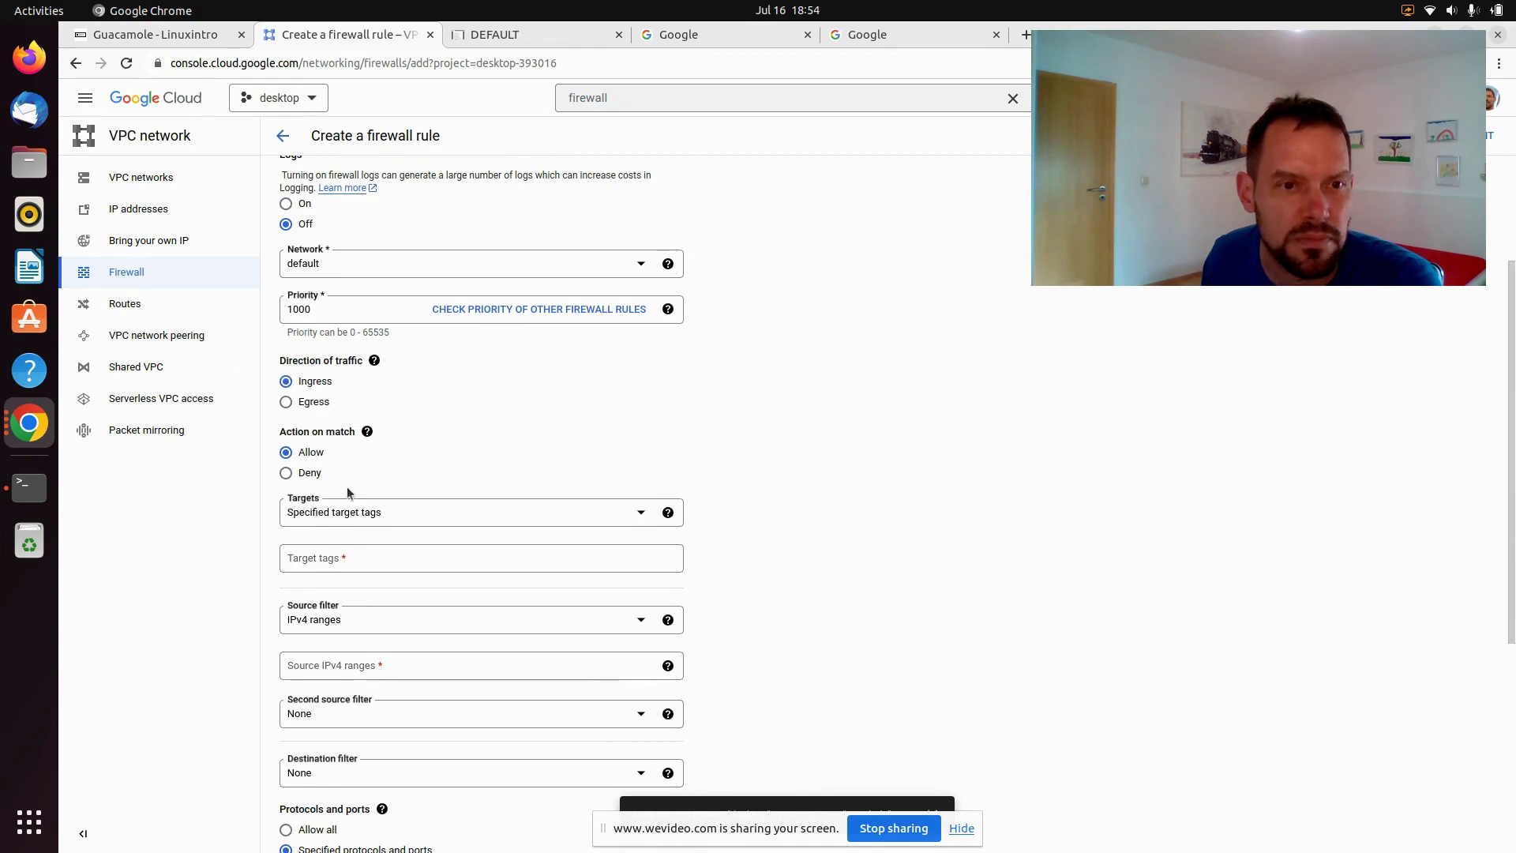
click(359, 521)
click(359, 522)
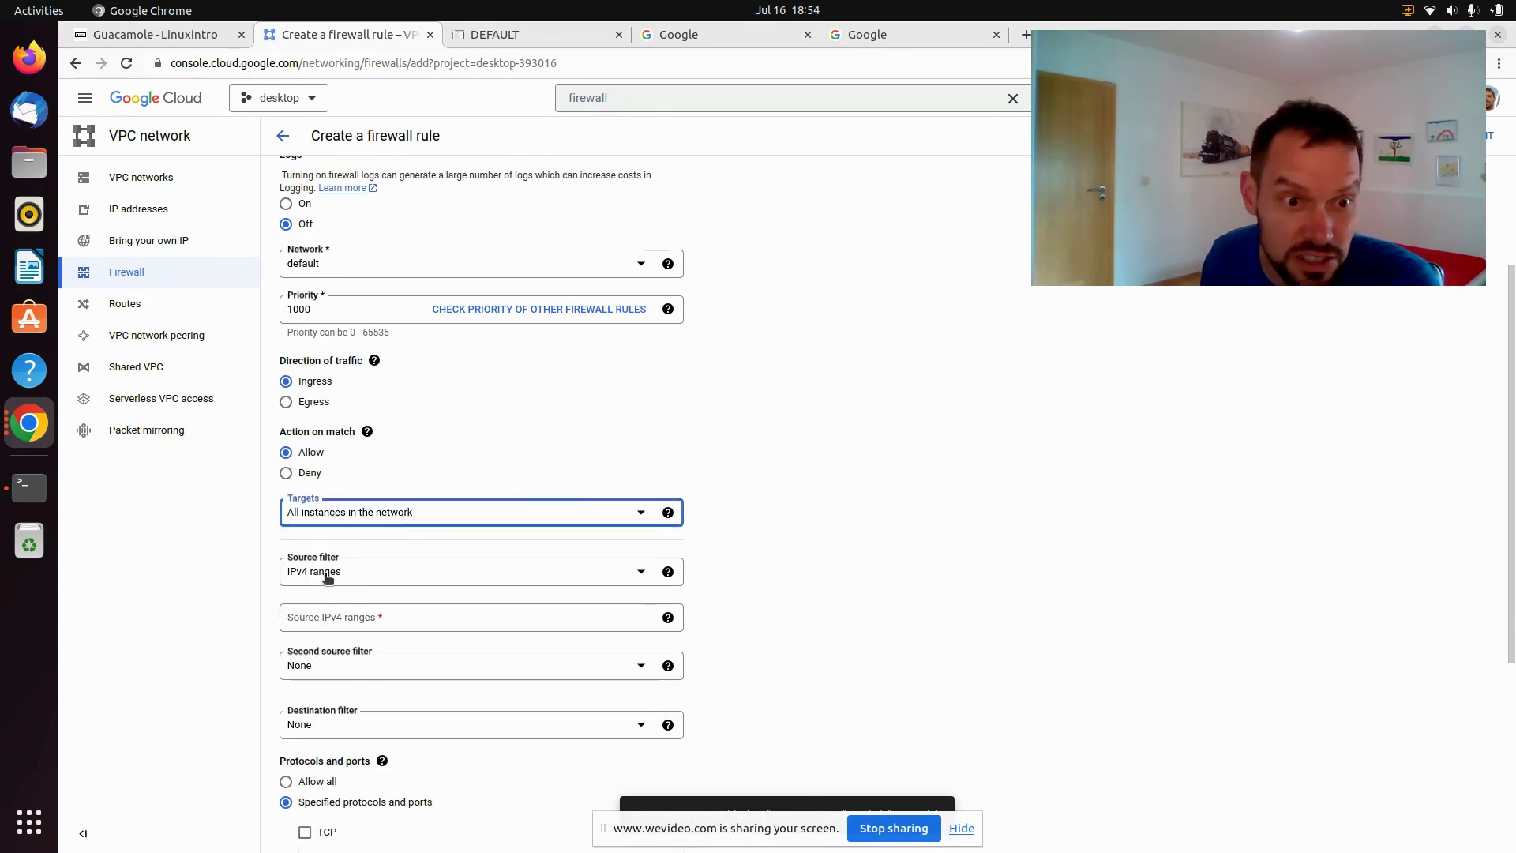
Set source range 0.0.0.0/0, allow TCP ports 5900-5999, and create the rule
click(346, 619)
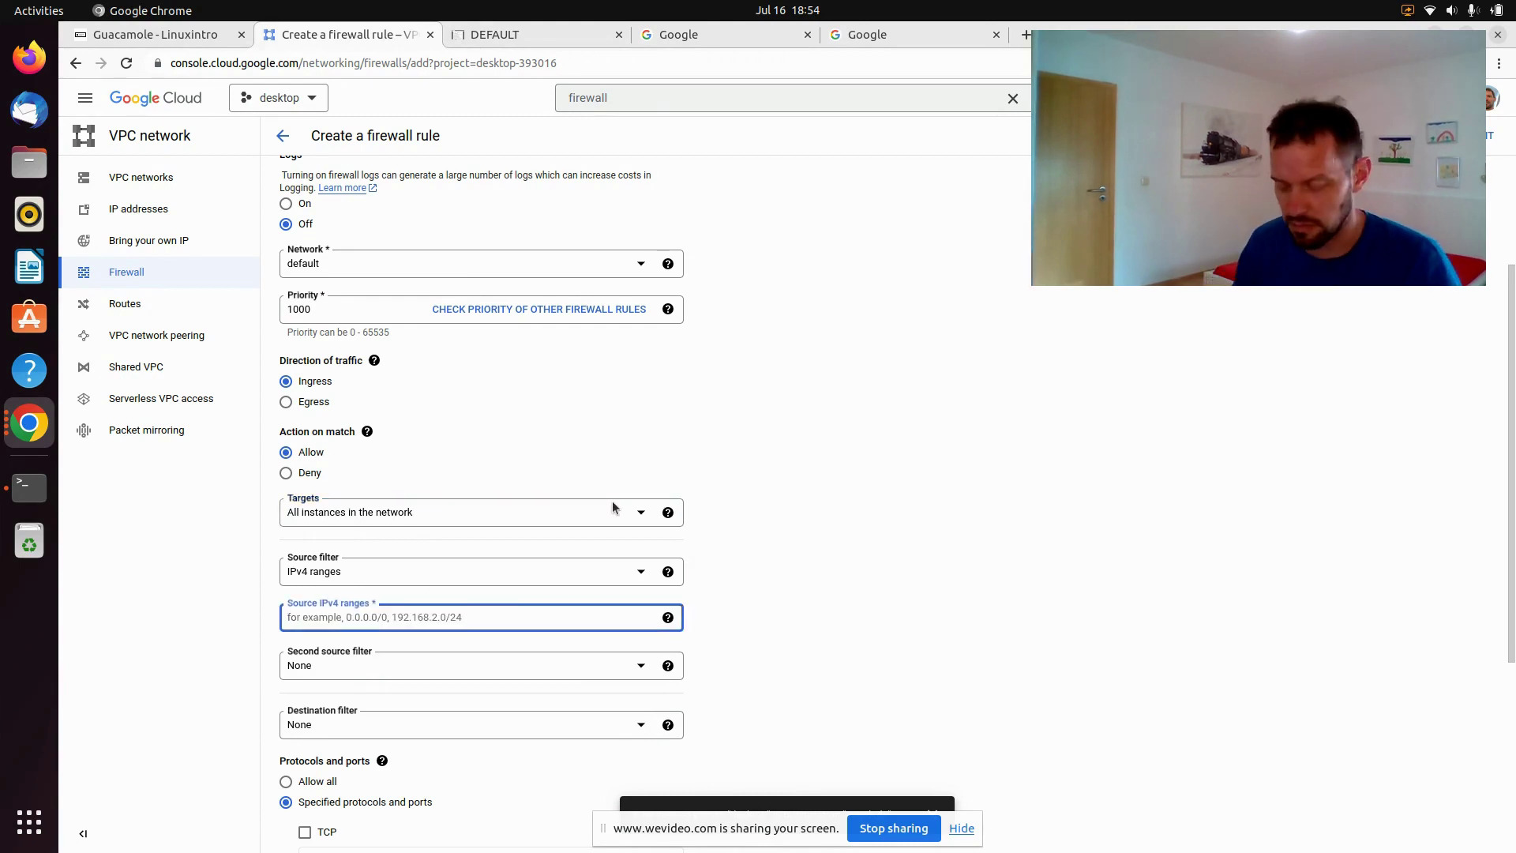
text(0.0.0)
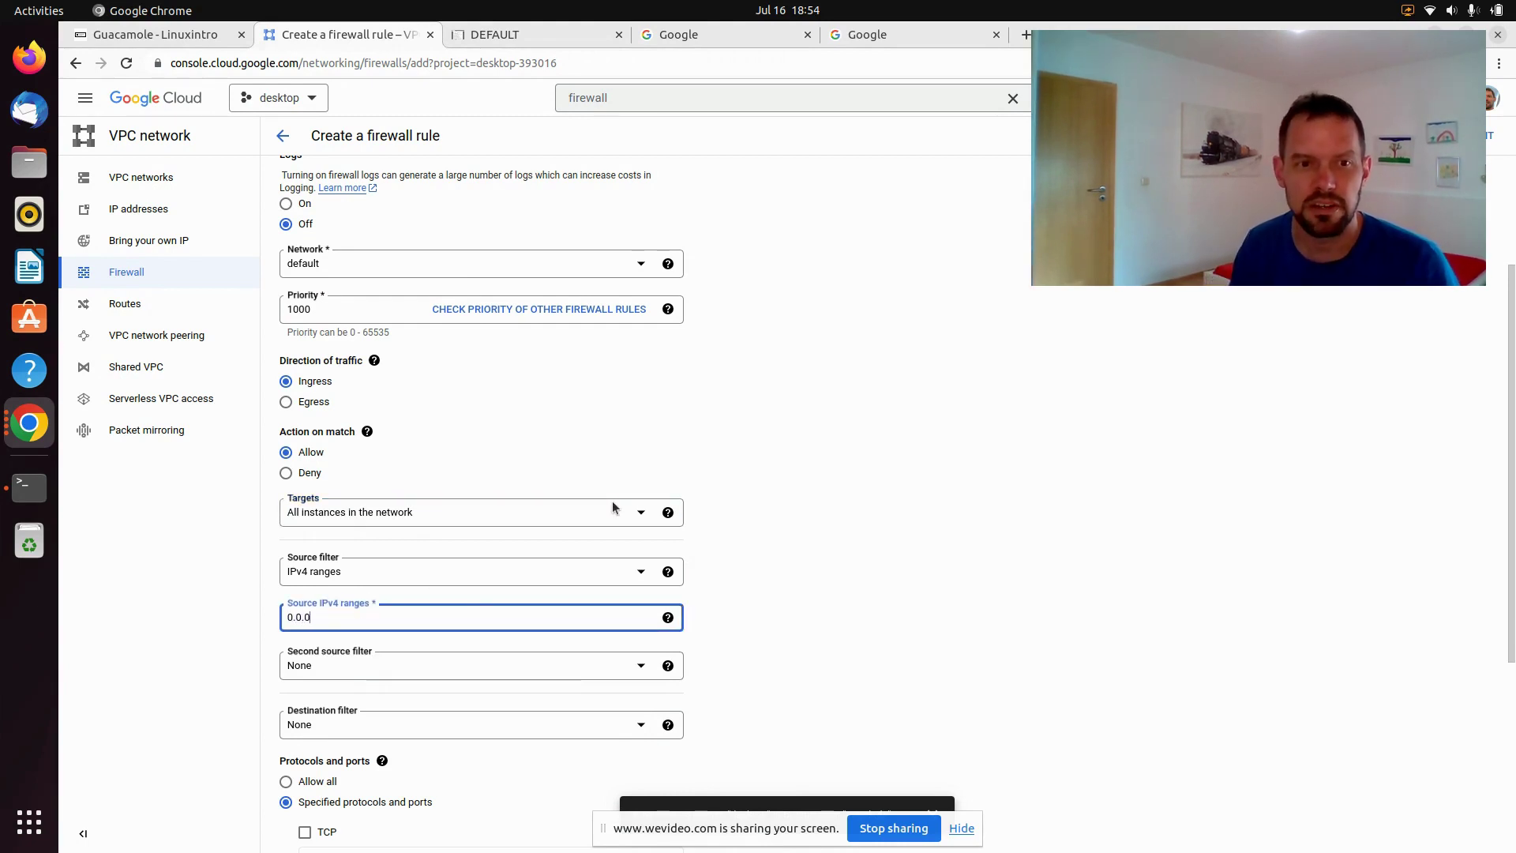
text(.0/0)
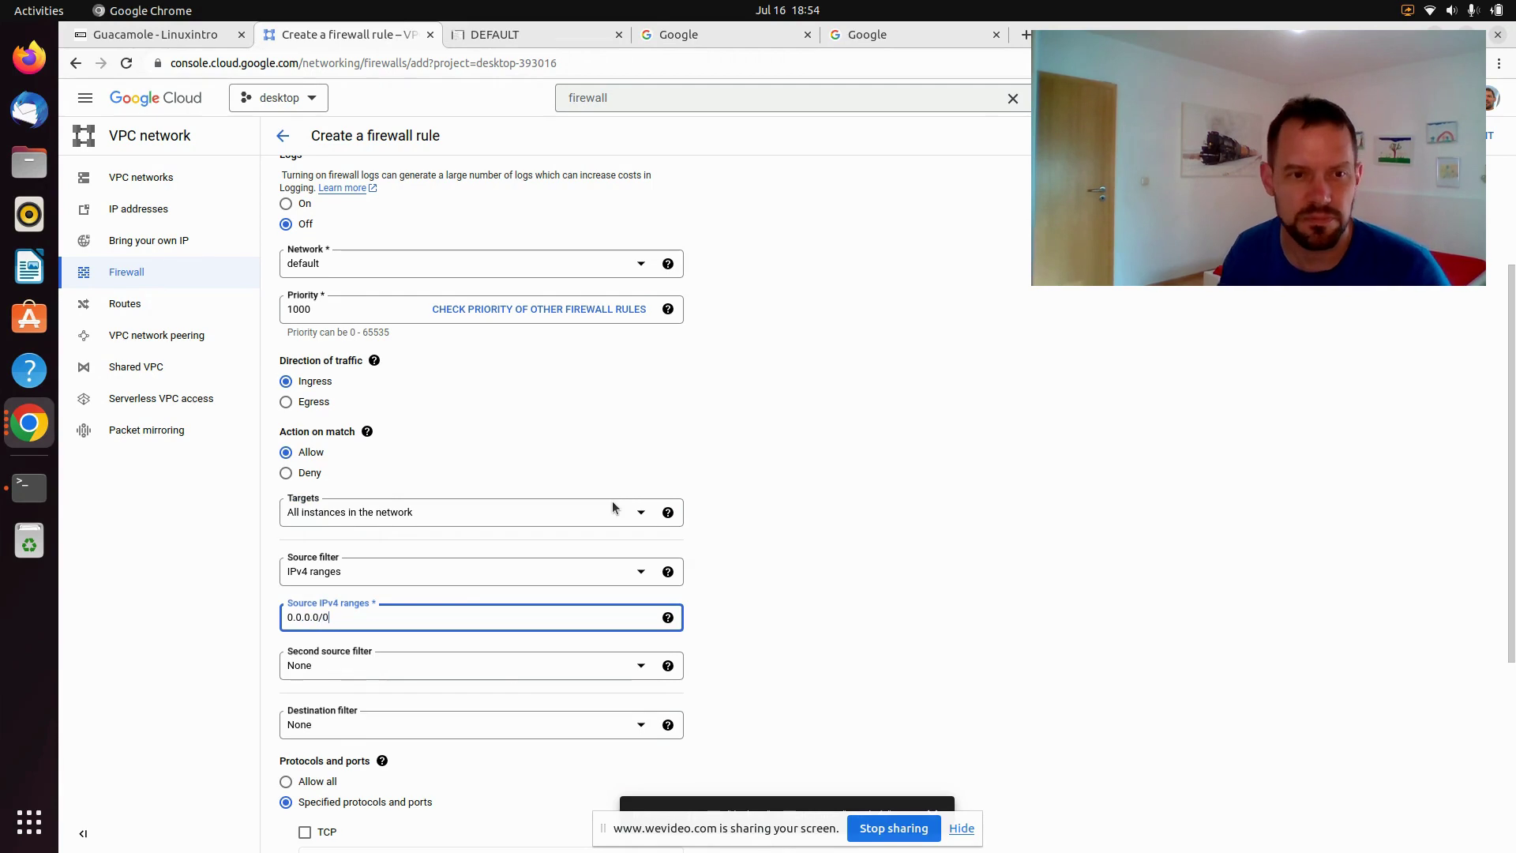
scroll(612, 505, down, 2)
scroll(524, 507, down, 2)
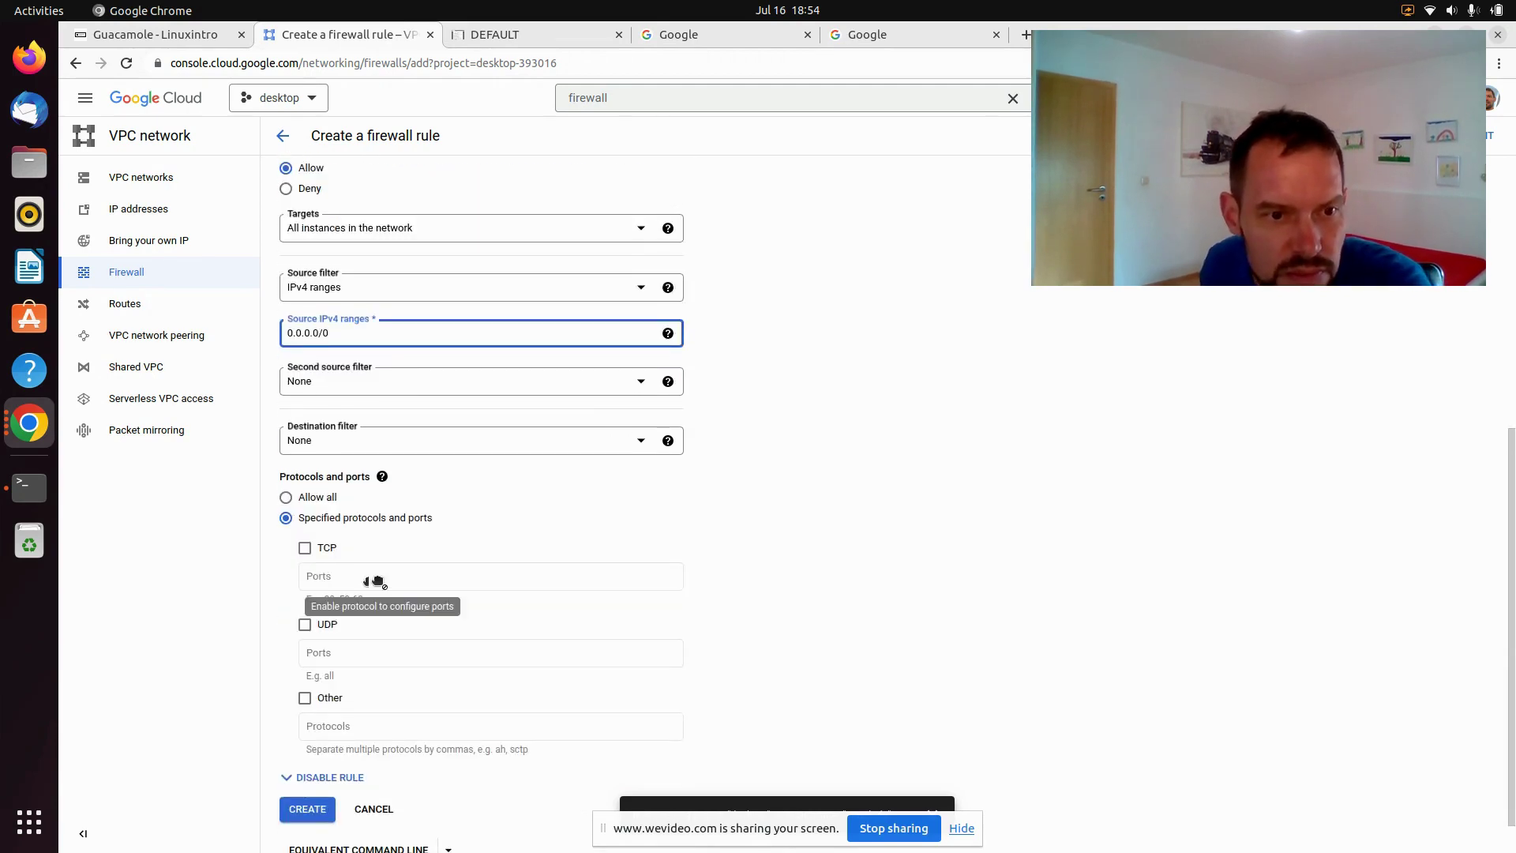
click(305, 548)
click(324, 575)
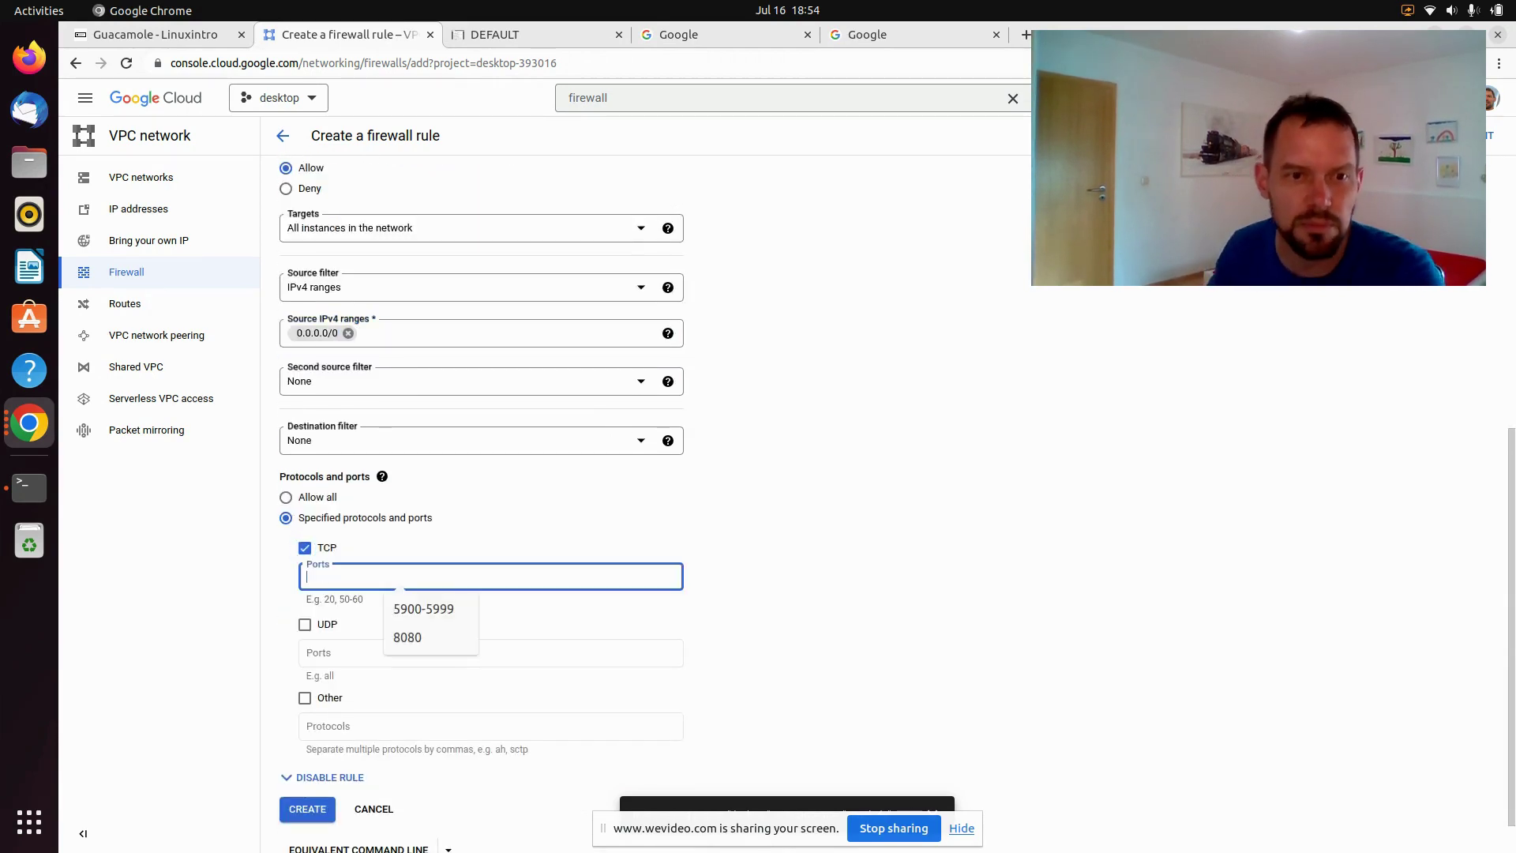
click(393, 610)
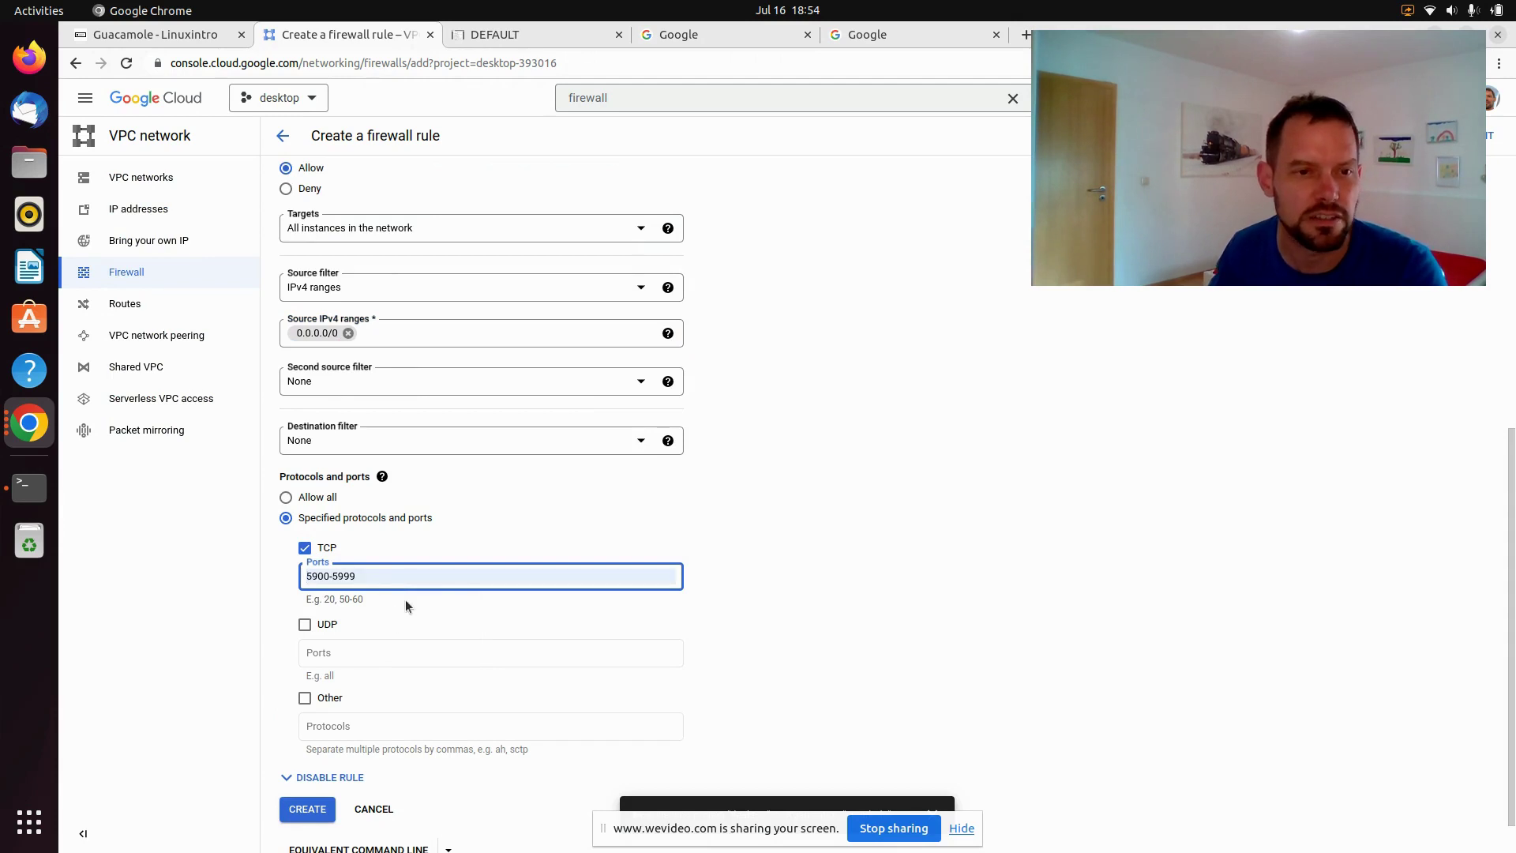
scroll(340, 667, down, 1)
click(305, 766)
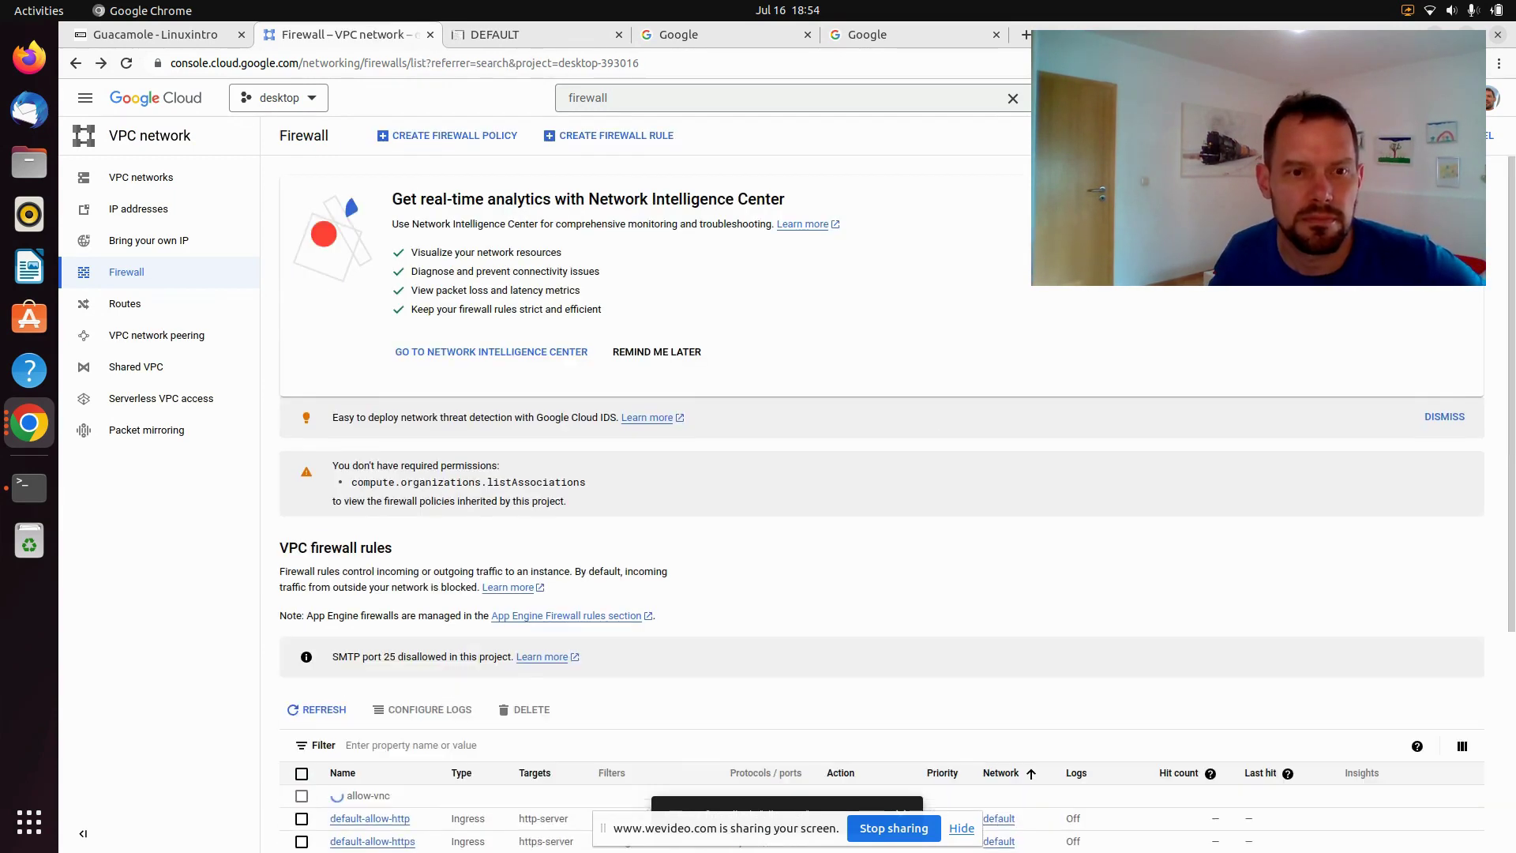
Verify allow-vnc lists tcp:5900-5999, then run vncviewer 34.32.155.54:1 in the local terminal
scroll(839, 408, down, 5)
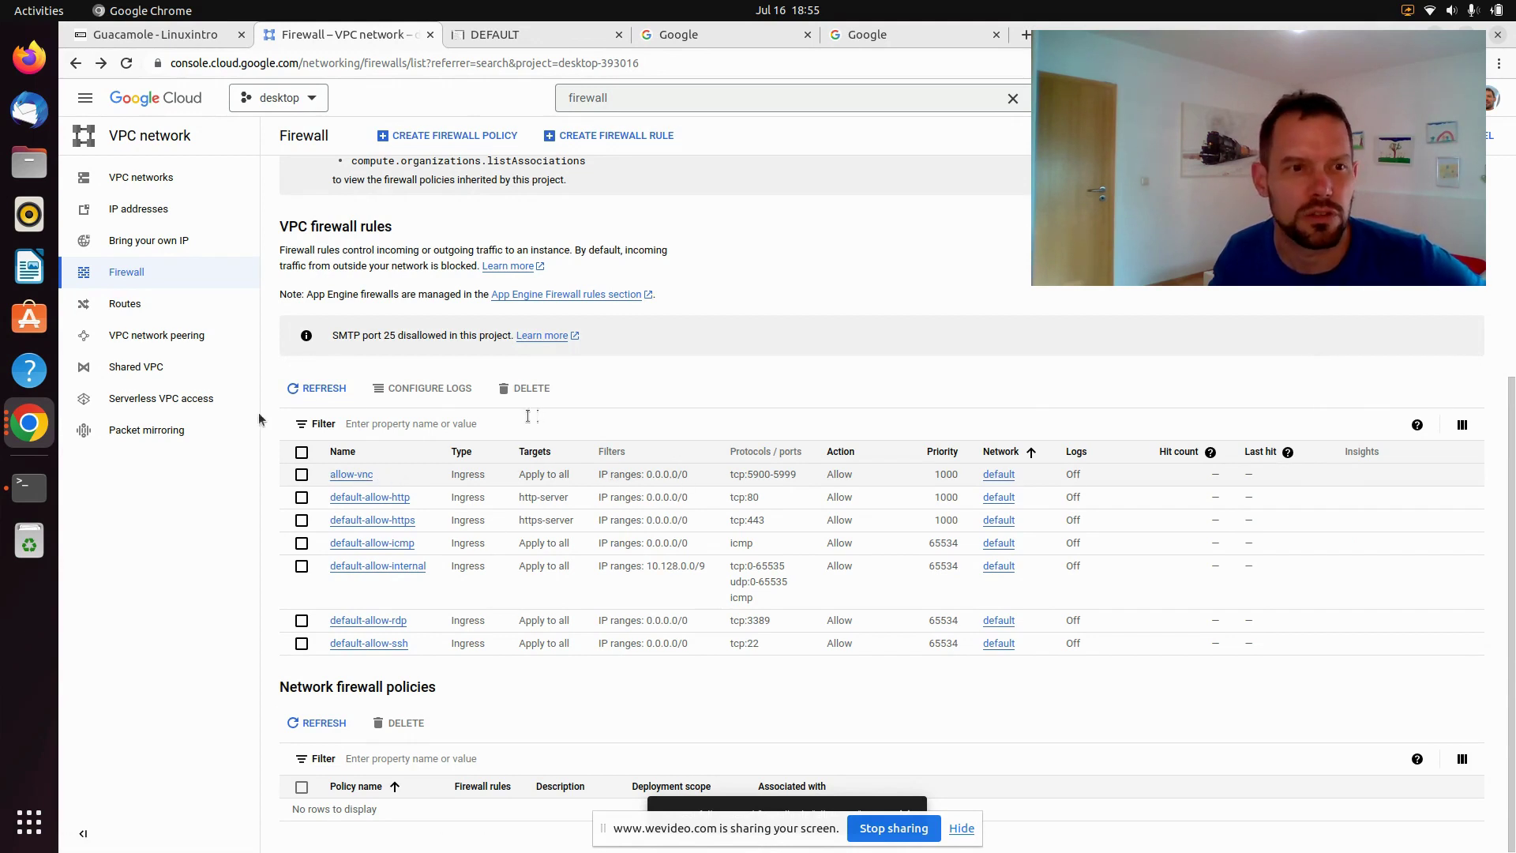
click(30, 487)
key(Return)
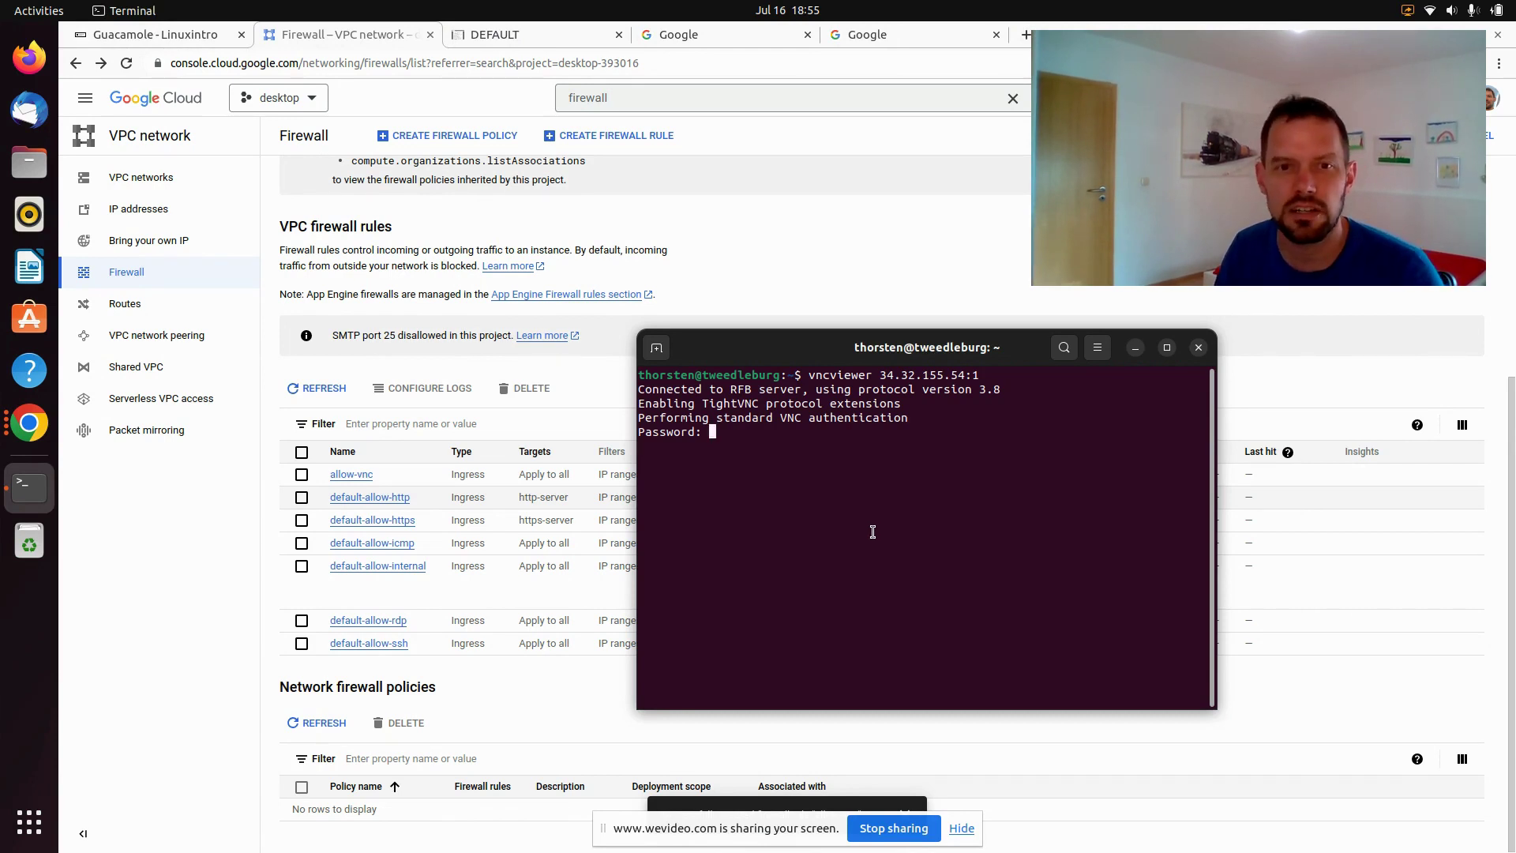
Log in with the VNC password and step through the welcome and keyboard layout pages
key(Return)
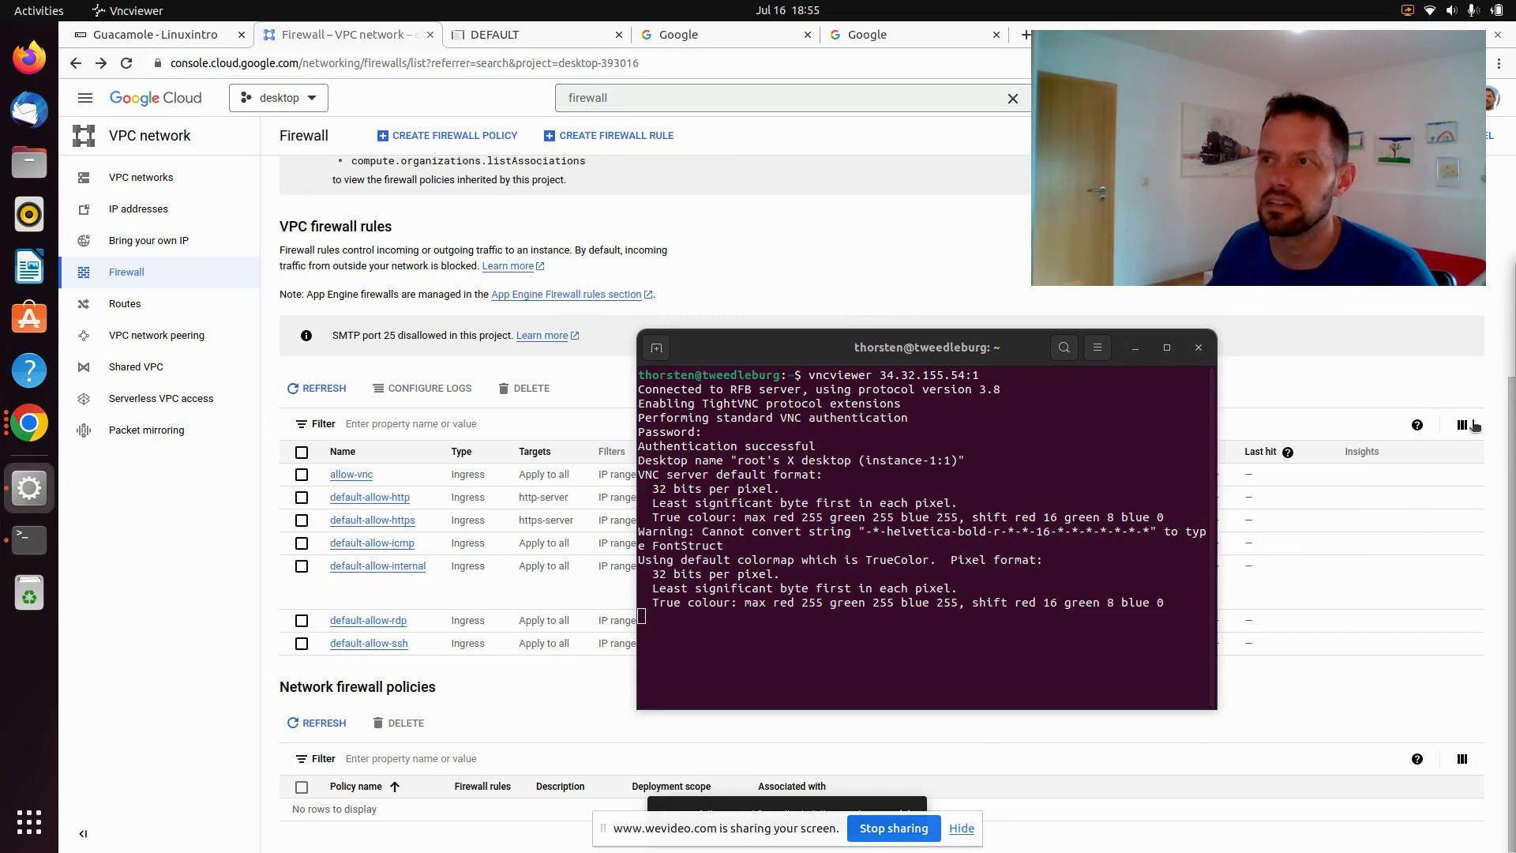
drag(1475, 426, 806, 98)
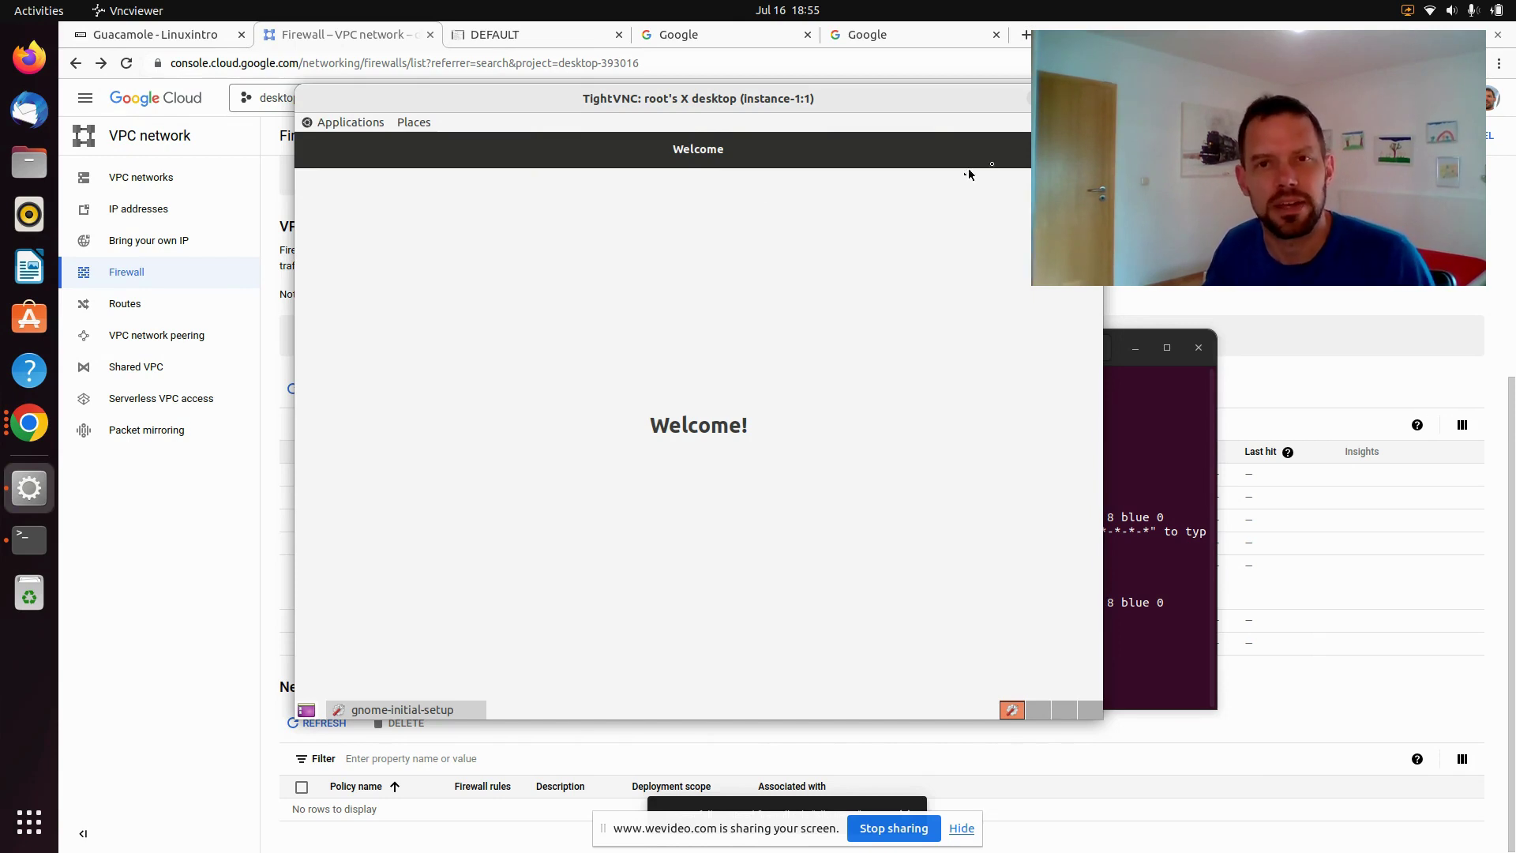
click(1074, 149)
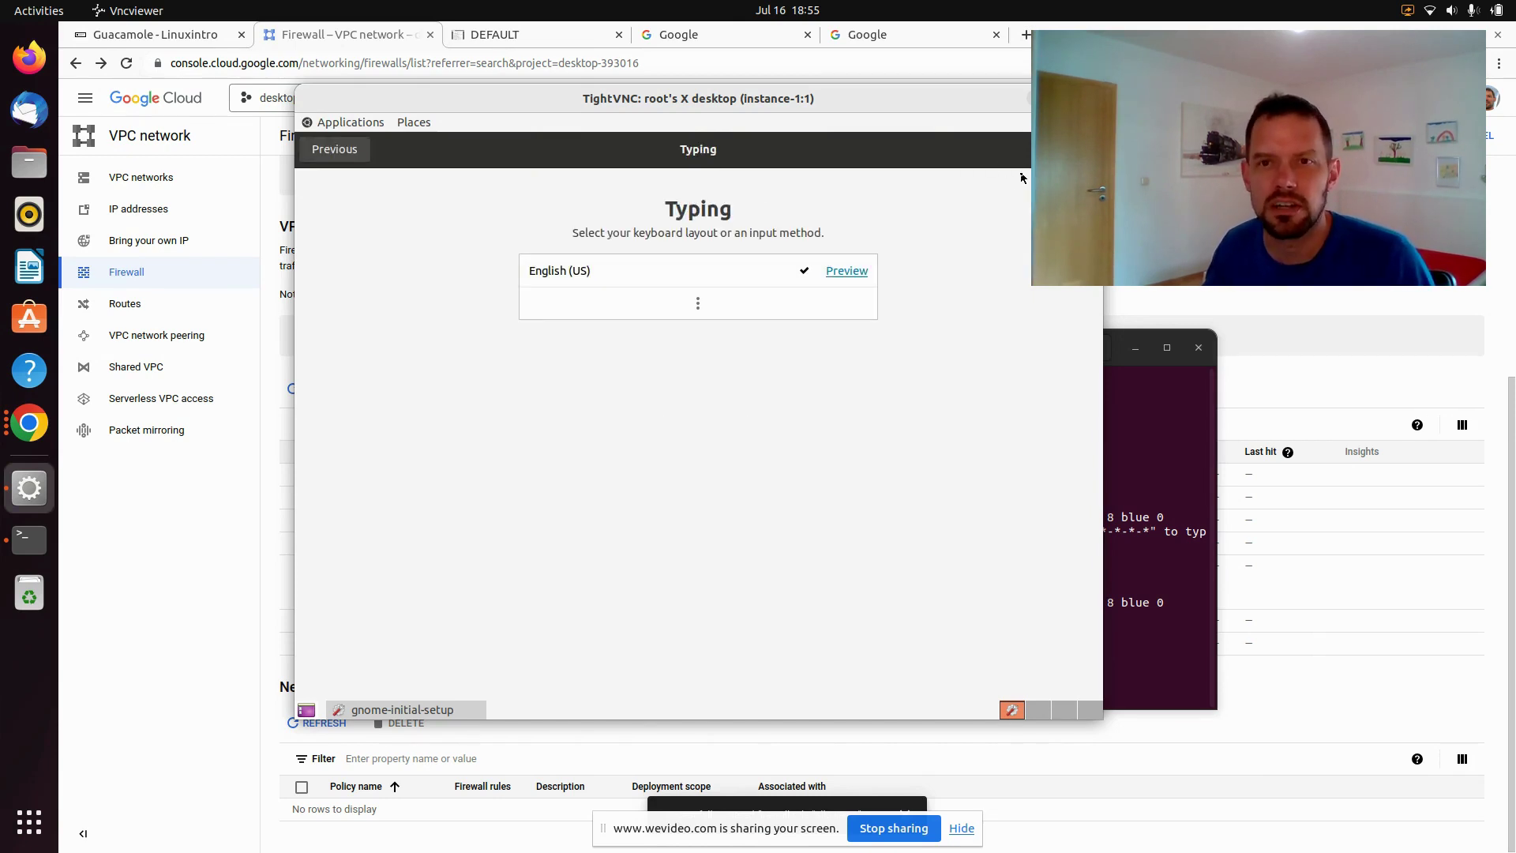
click(700, 311)
scroll(690, 443, down, 10)
scroll(689, 444, down, 15)
scroll(689, 445, down, 15)
scroll(689, 445, down, 15)
scroll(689, 444, down, 15)
scroll(689, 444, down, 5)
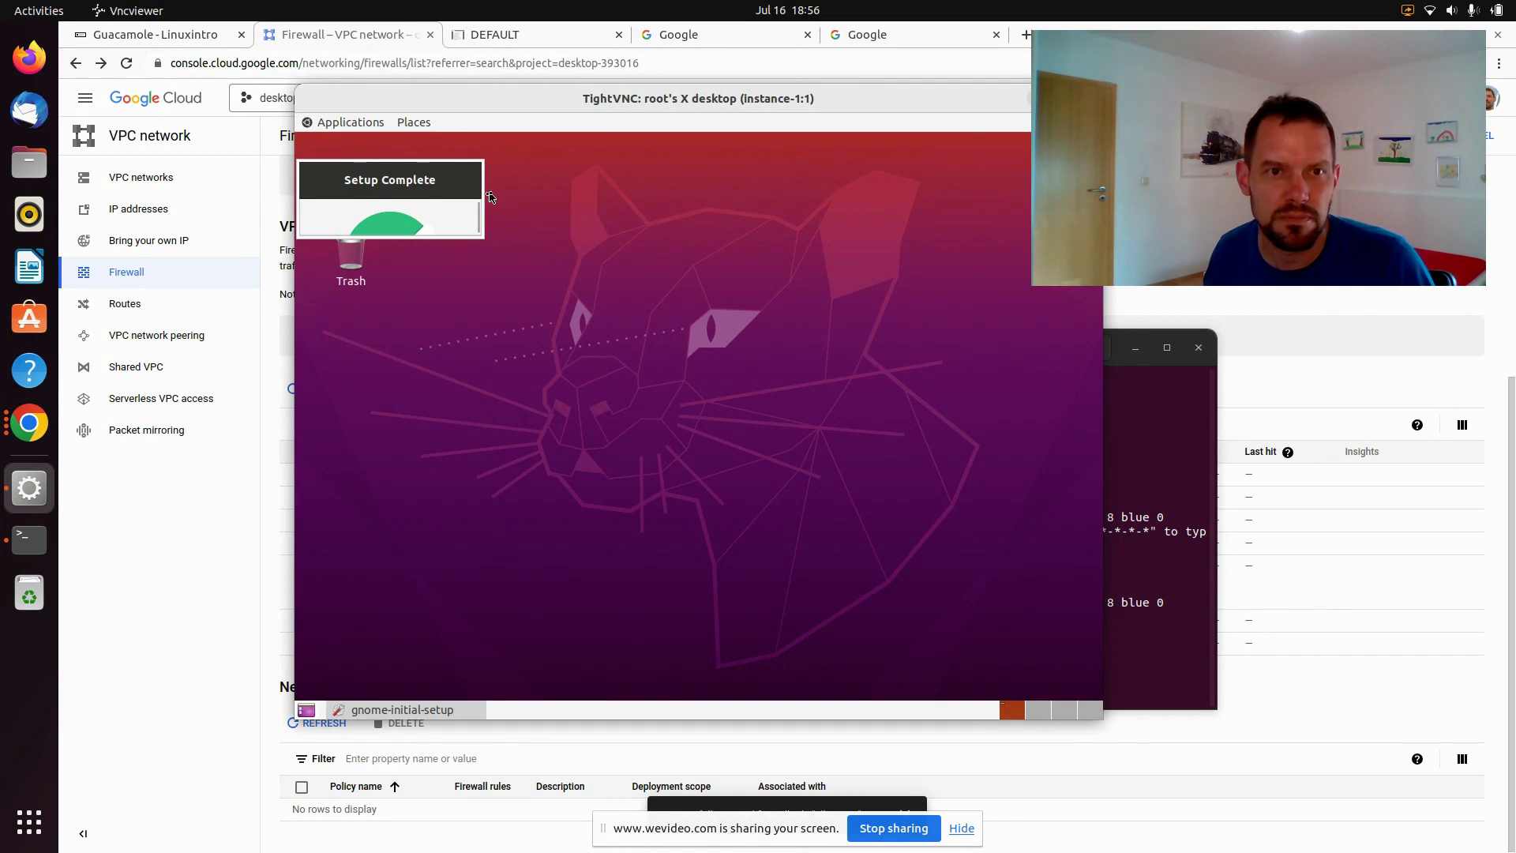
Enlarge the setup-complete window and click Start Using Ubuntu
drag(476, 195, 716, 195)
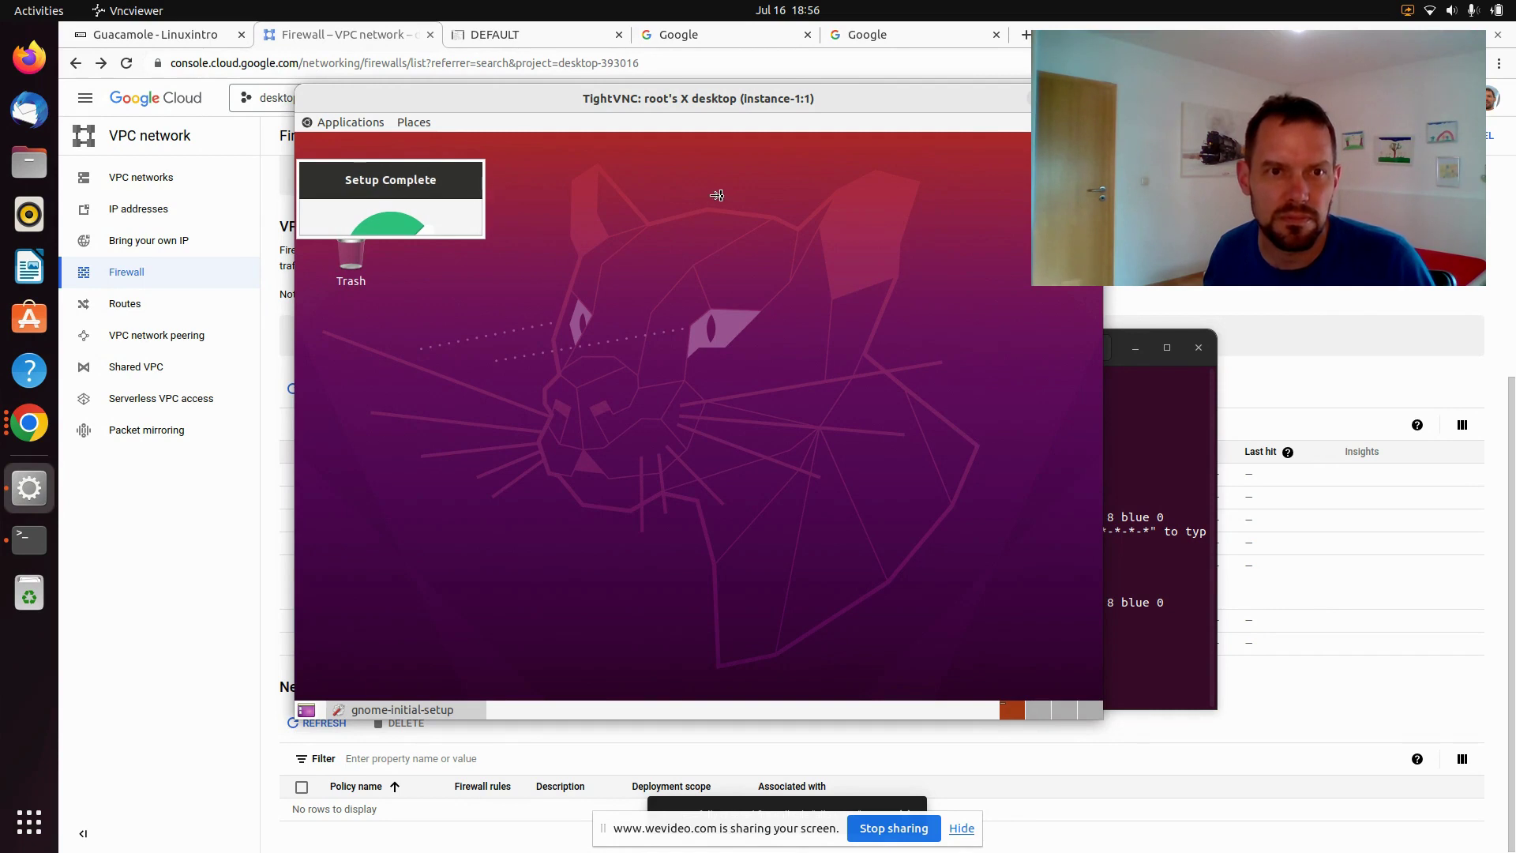
drag(557, 231, 573, 452)
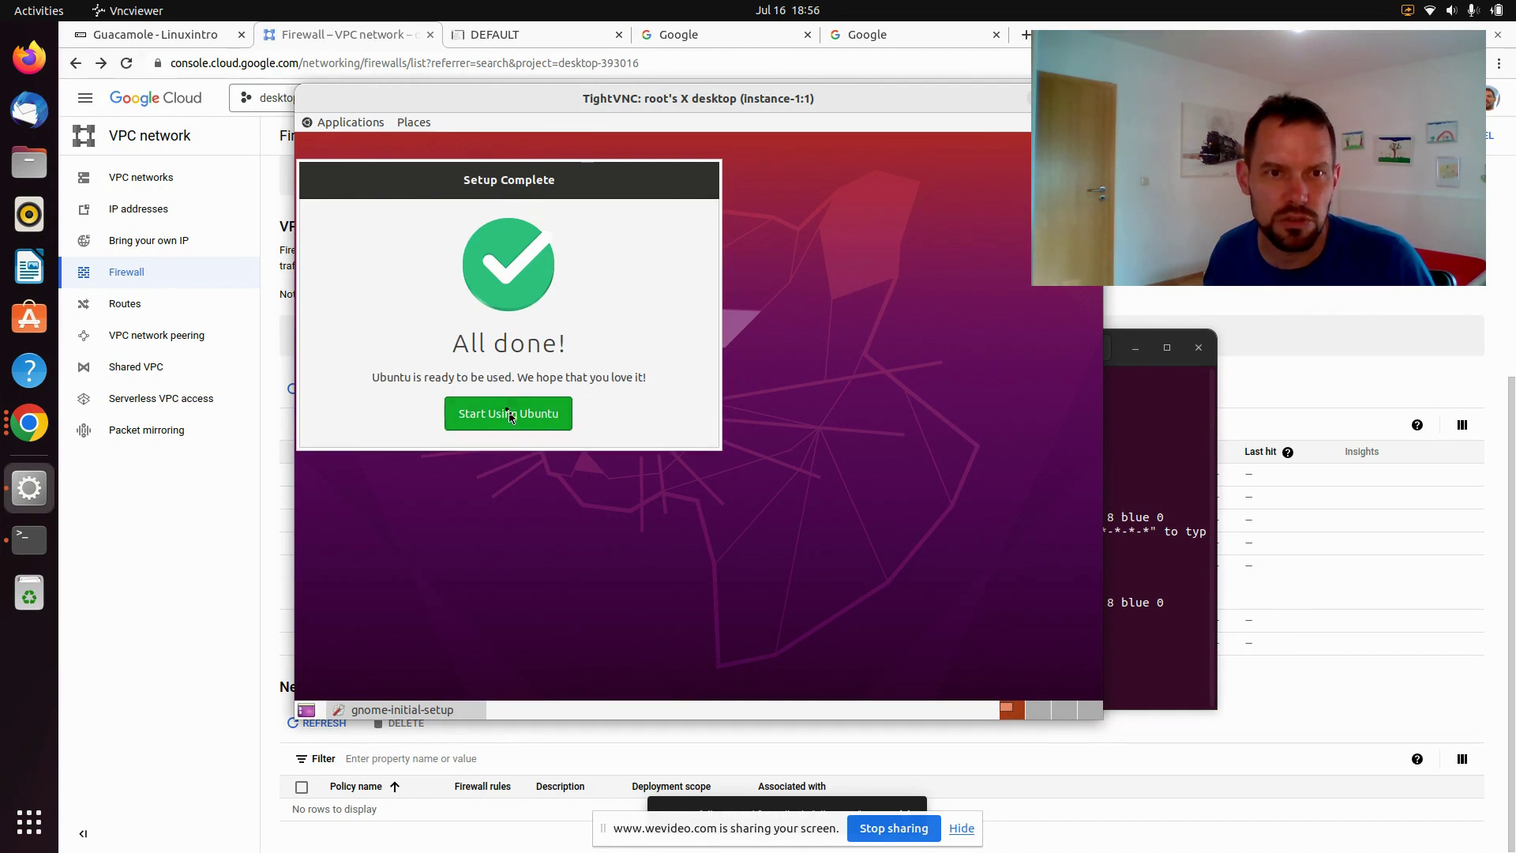
click(507, 413)
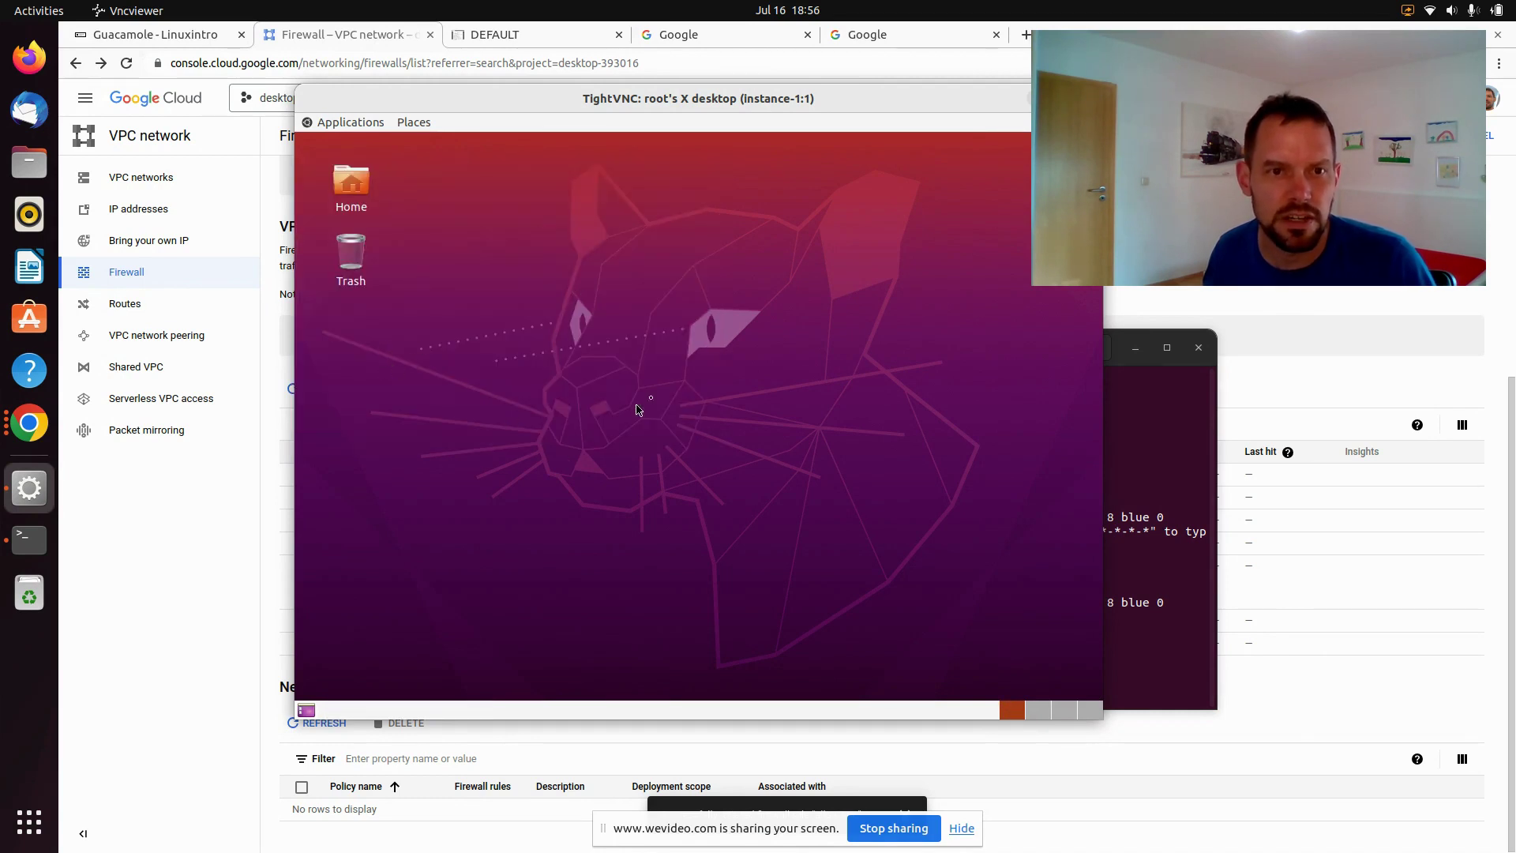
Open a terminal from the remote desktop's right-click menu and run uptime
right_click(659, 235)
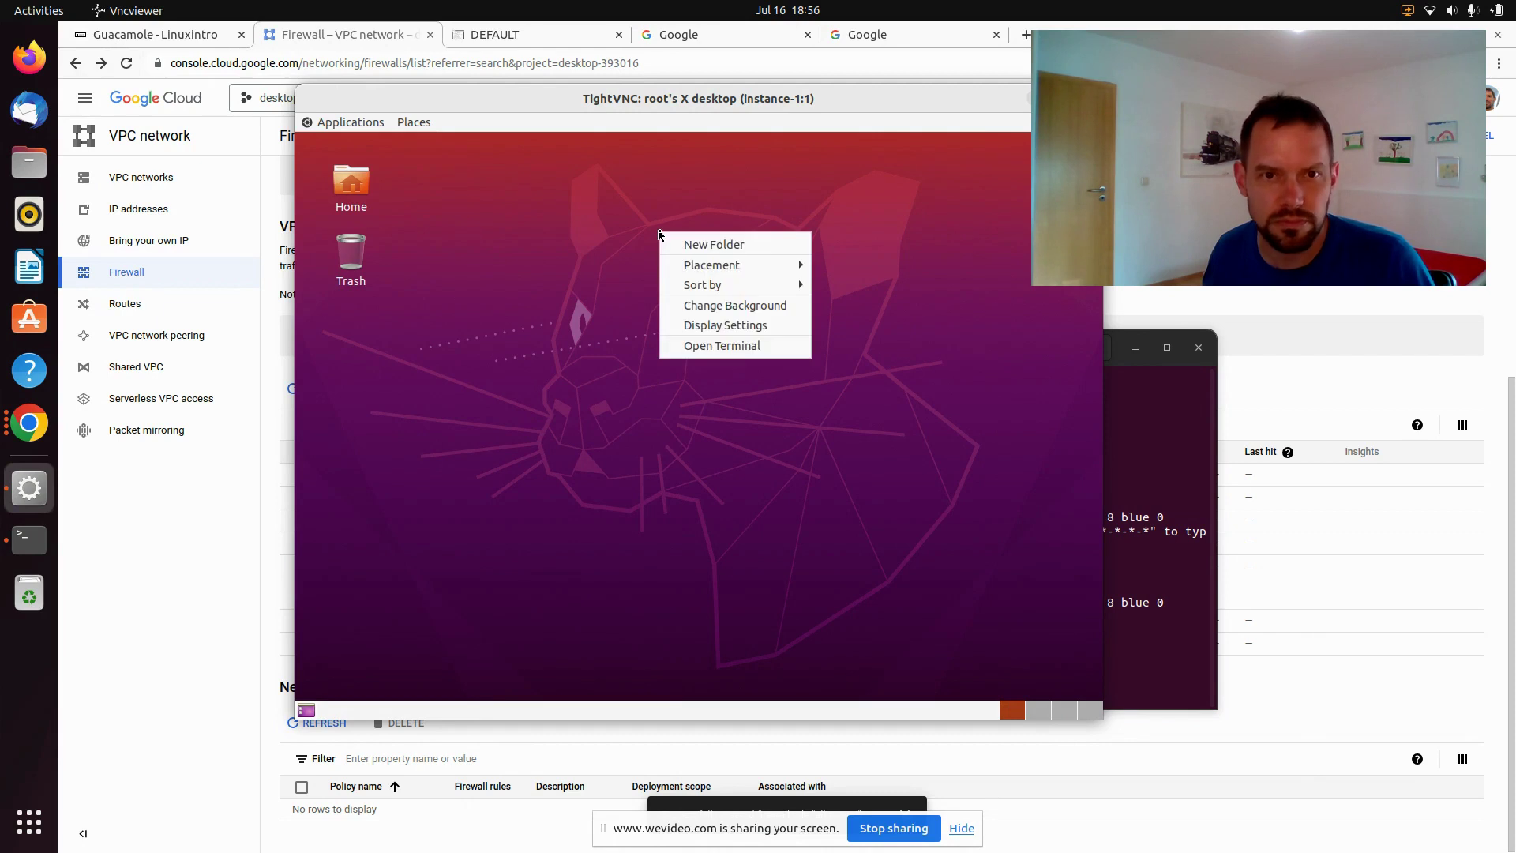
click(721, 346)
text(uptime)
key(Return)
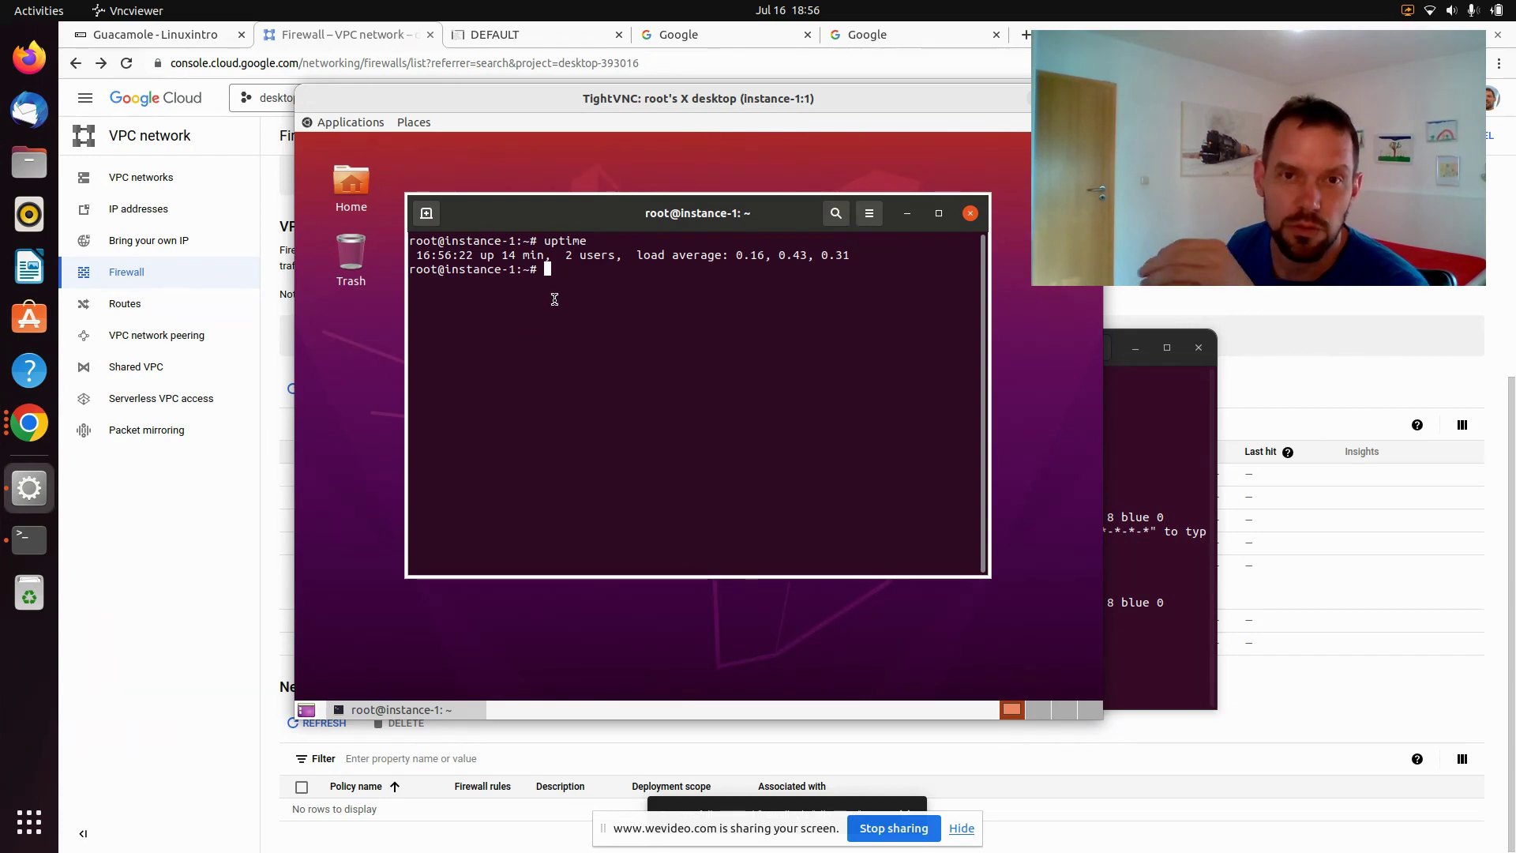
Close the TightVNC viewer and one extra SSH-in-browser window
click(1020, 98)
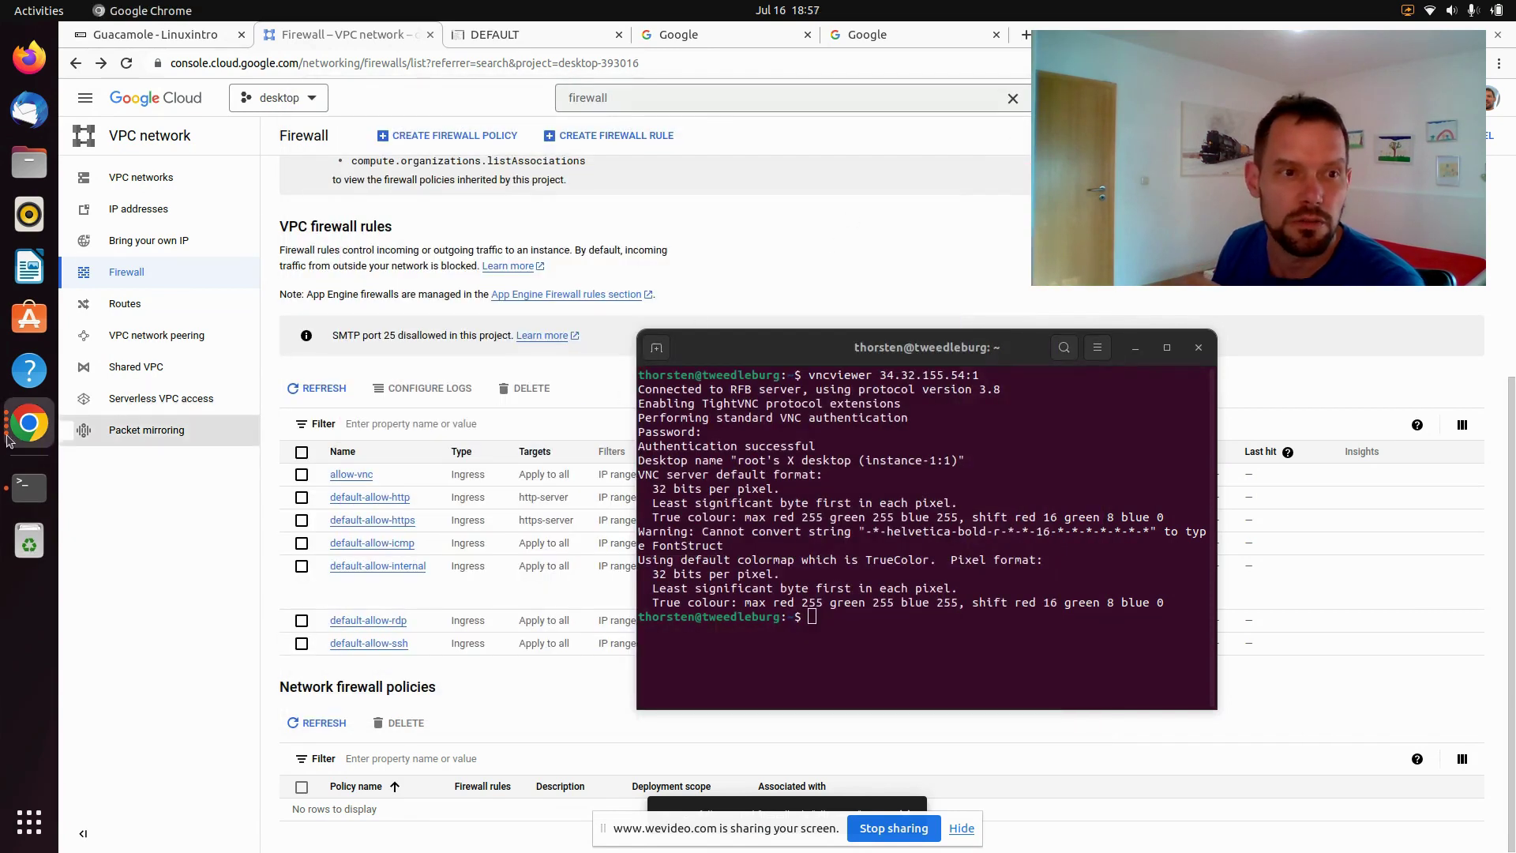
click(29, 423)
click(129, 672)
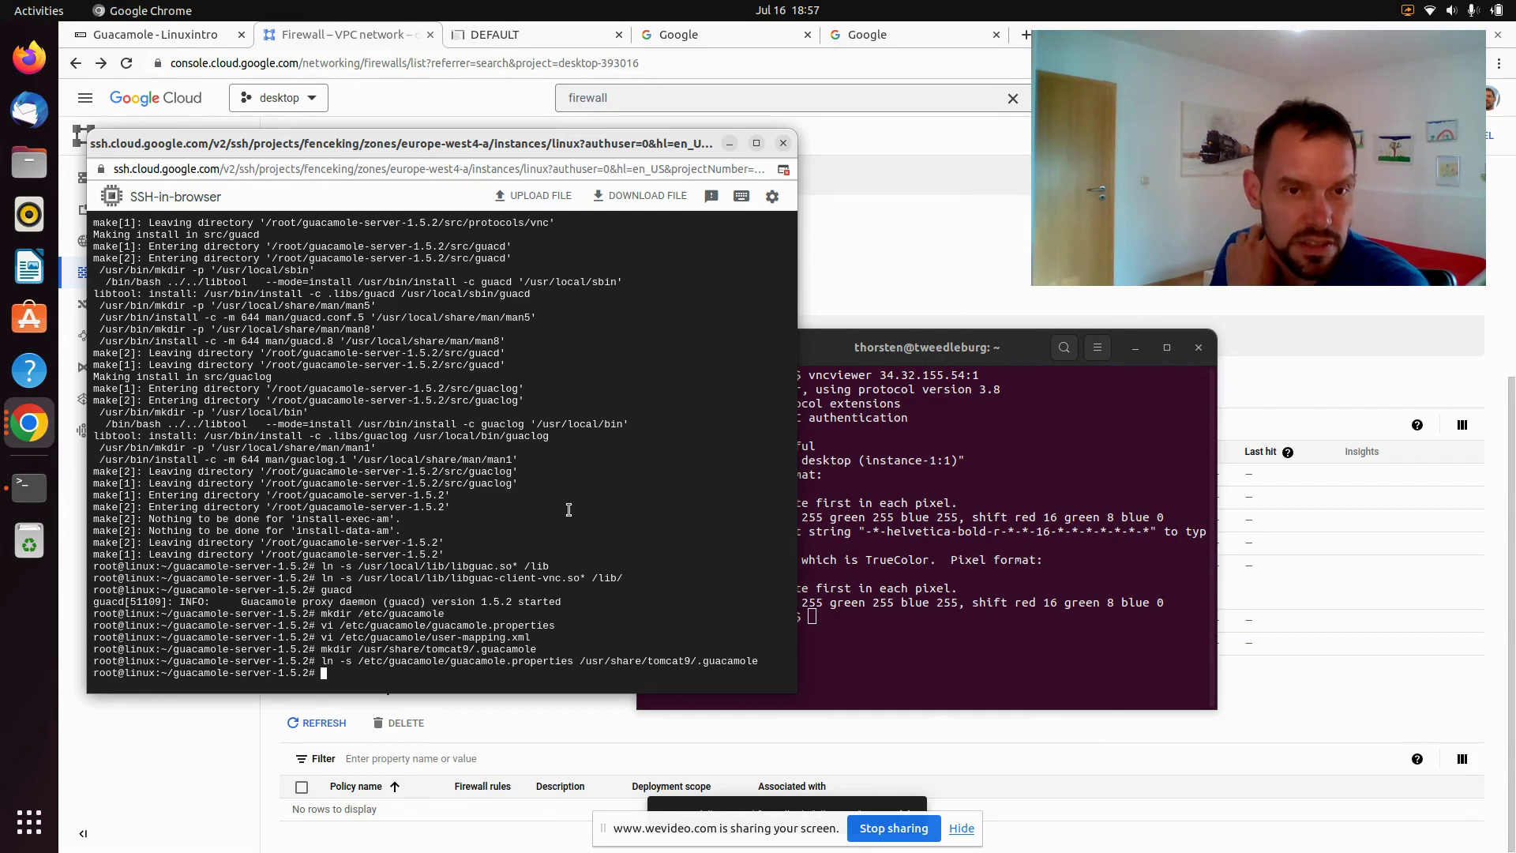
click(784, 143)
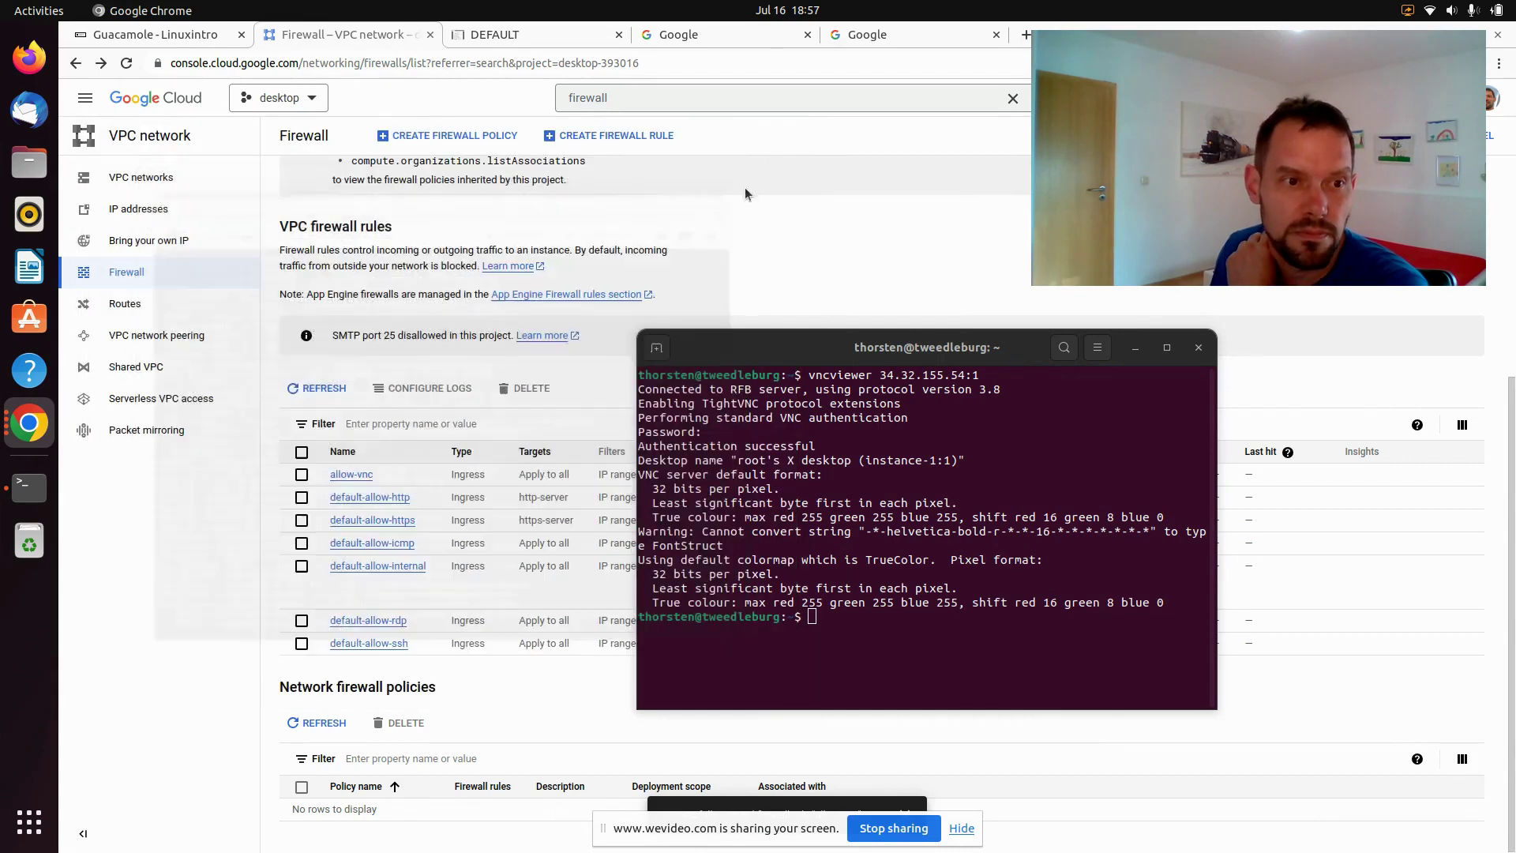
click(31, 490)
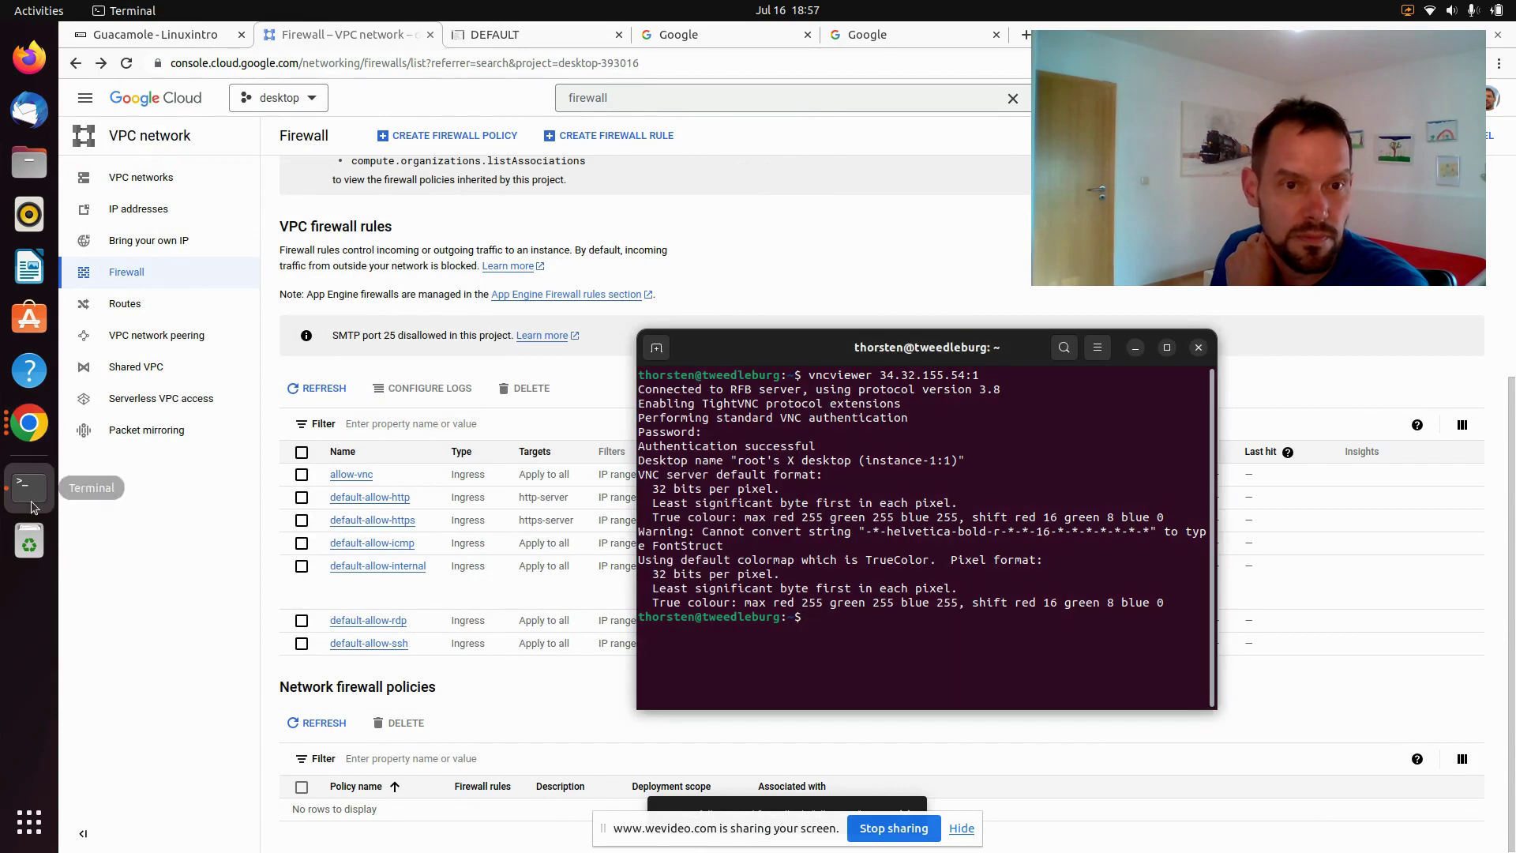
click(126, 431)
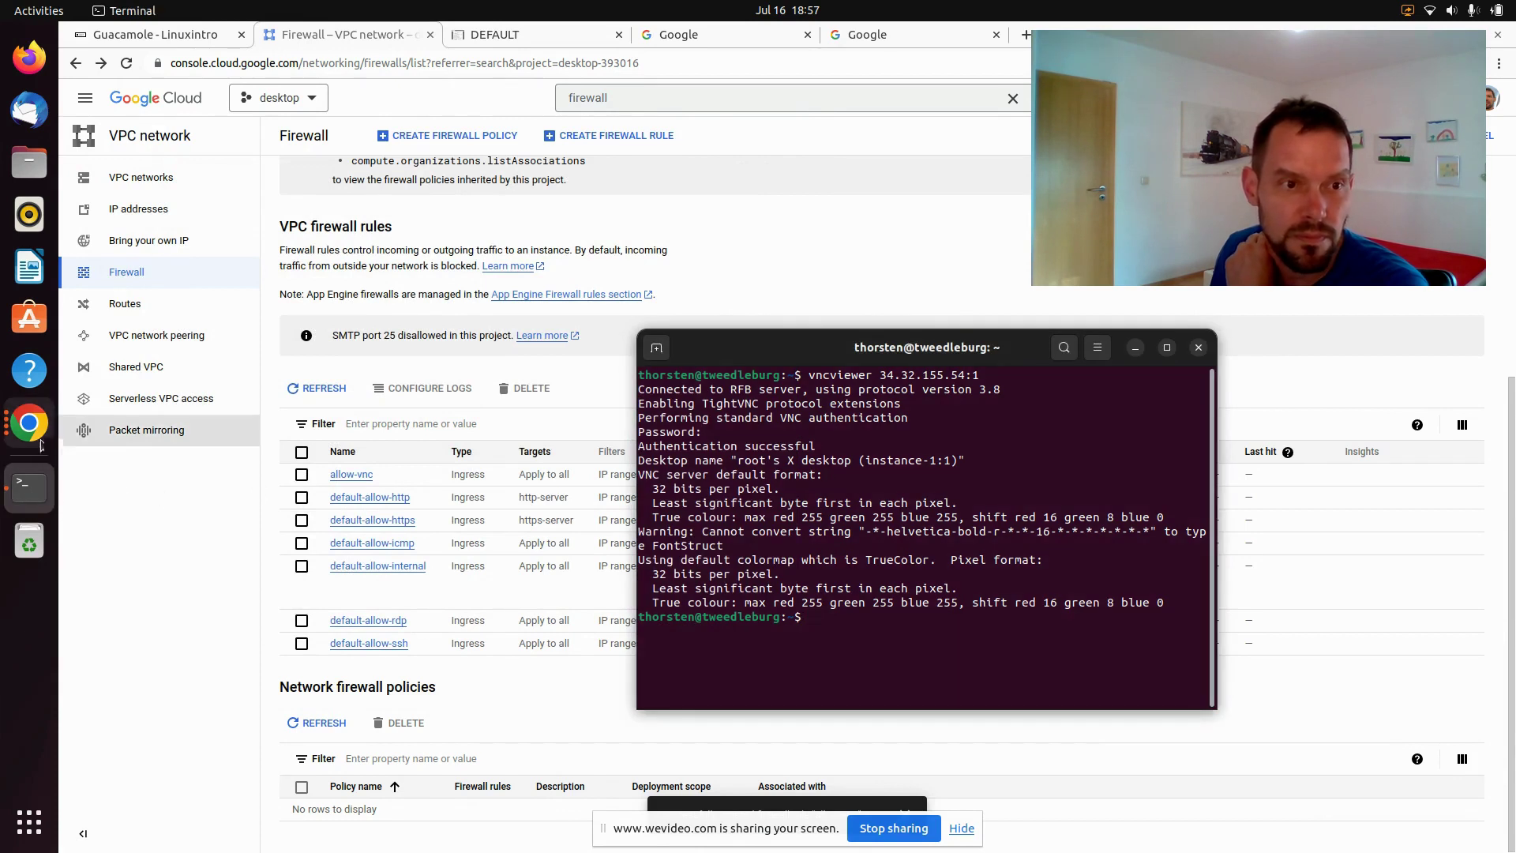
Close another SSH window, then raise the instance-1 SSH session and move it up-left
click(29, 423)
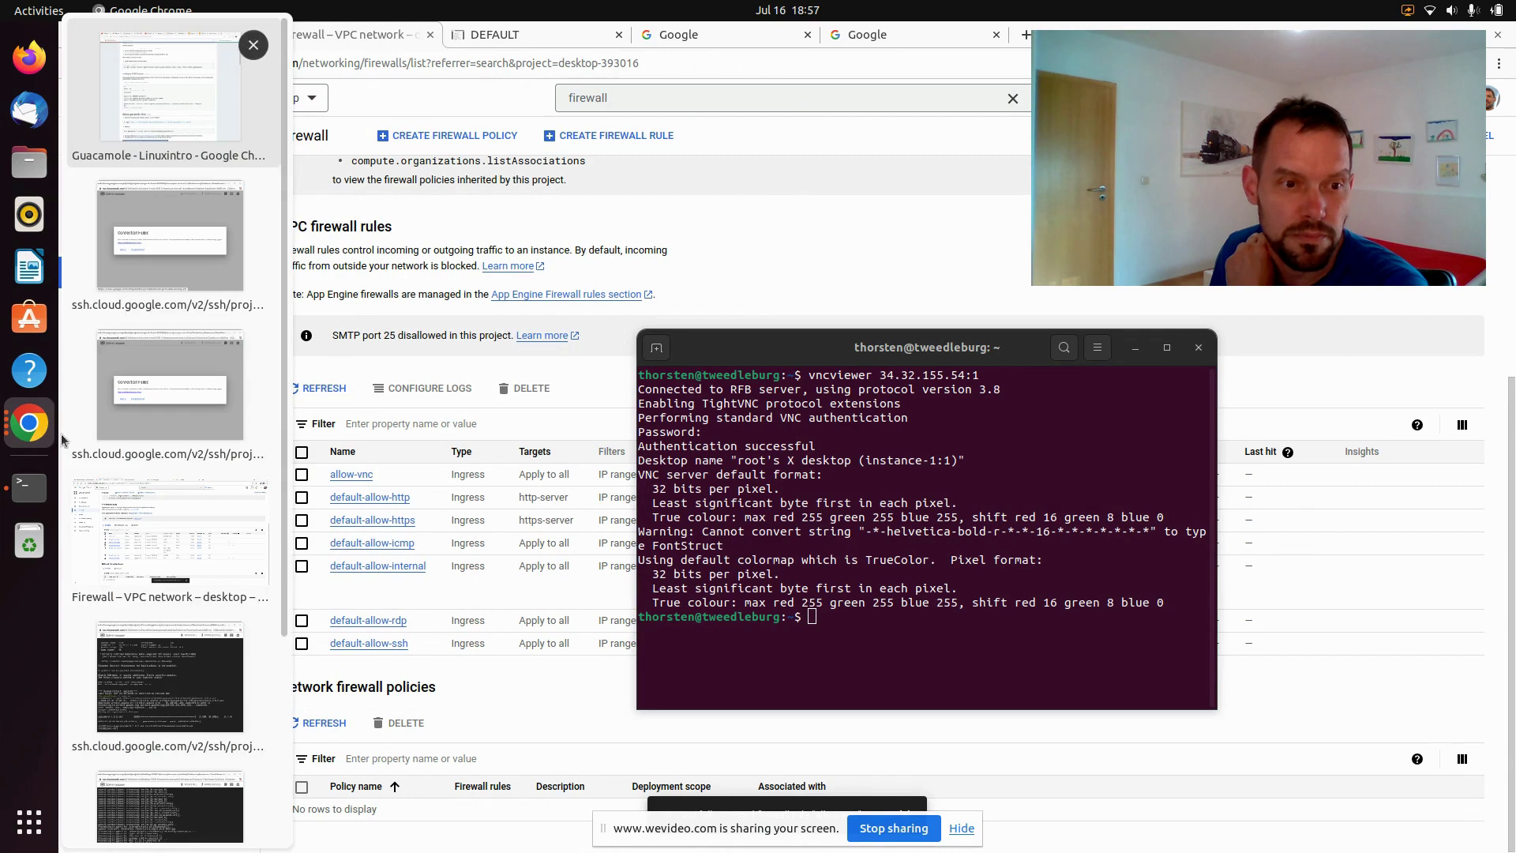
click(169, 677)
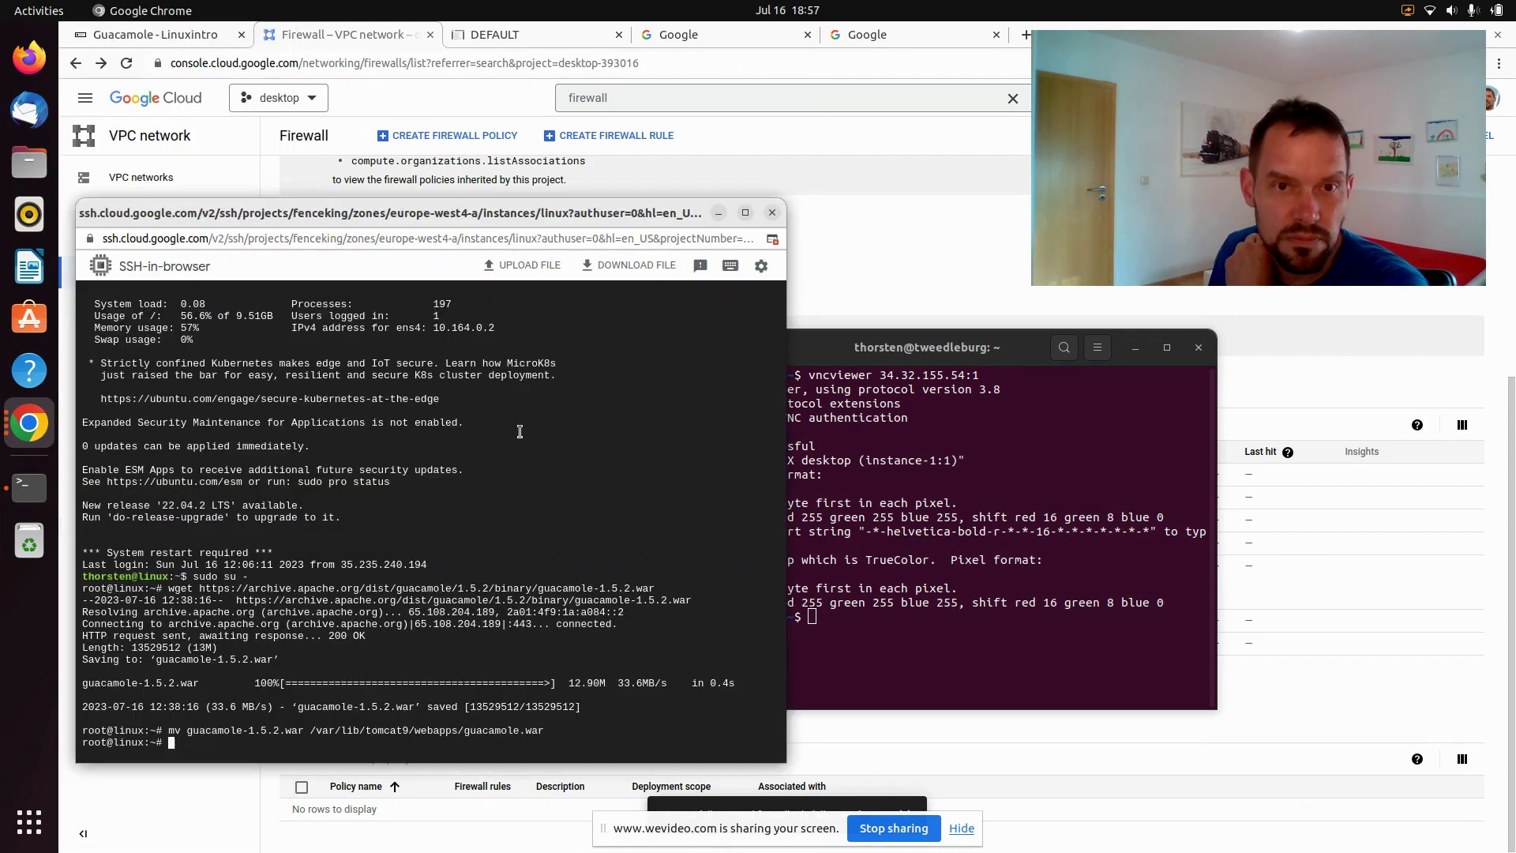
click(772, 214)
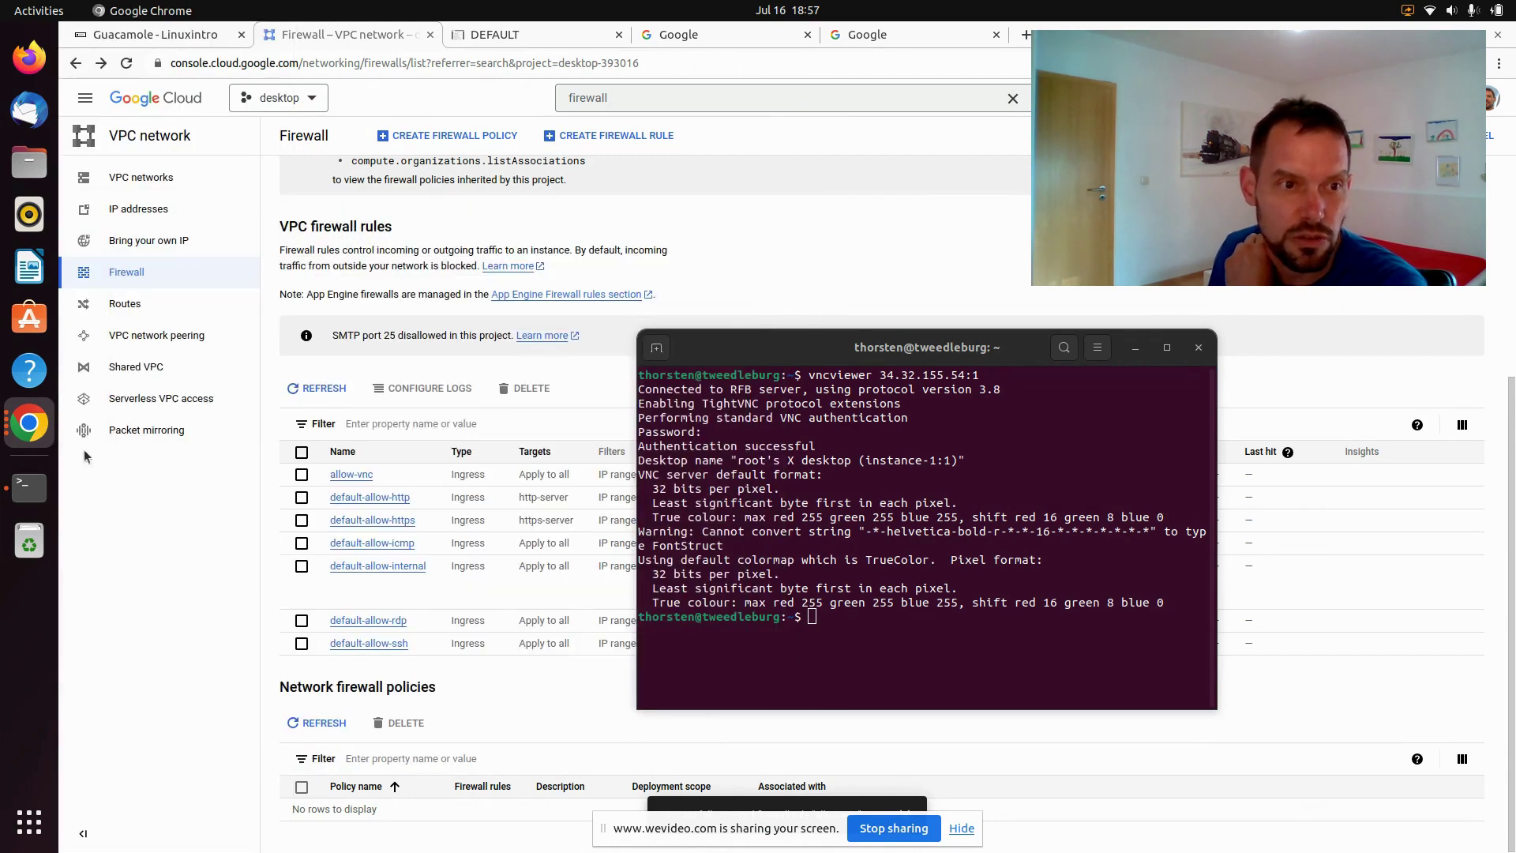
click(29, 423)
click(202, 727)
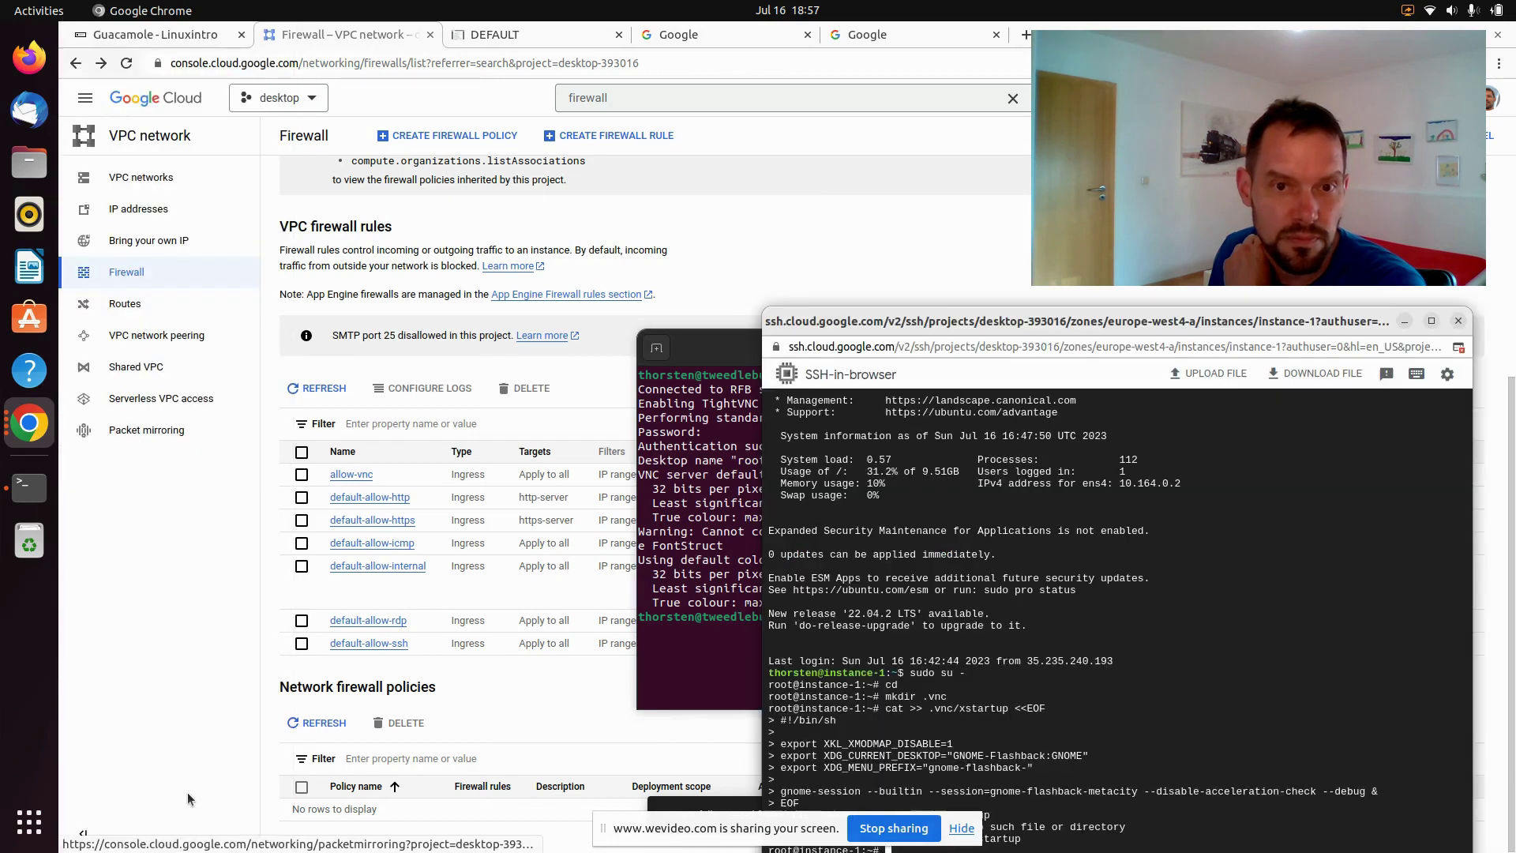
drag(1101, 324, 943, 92)
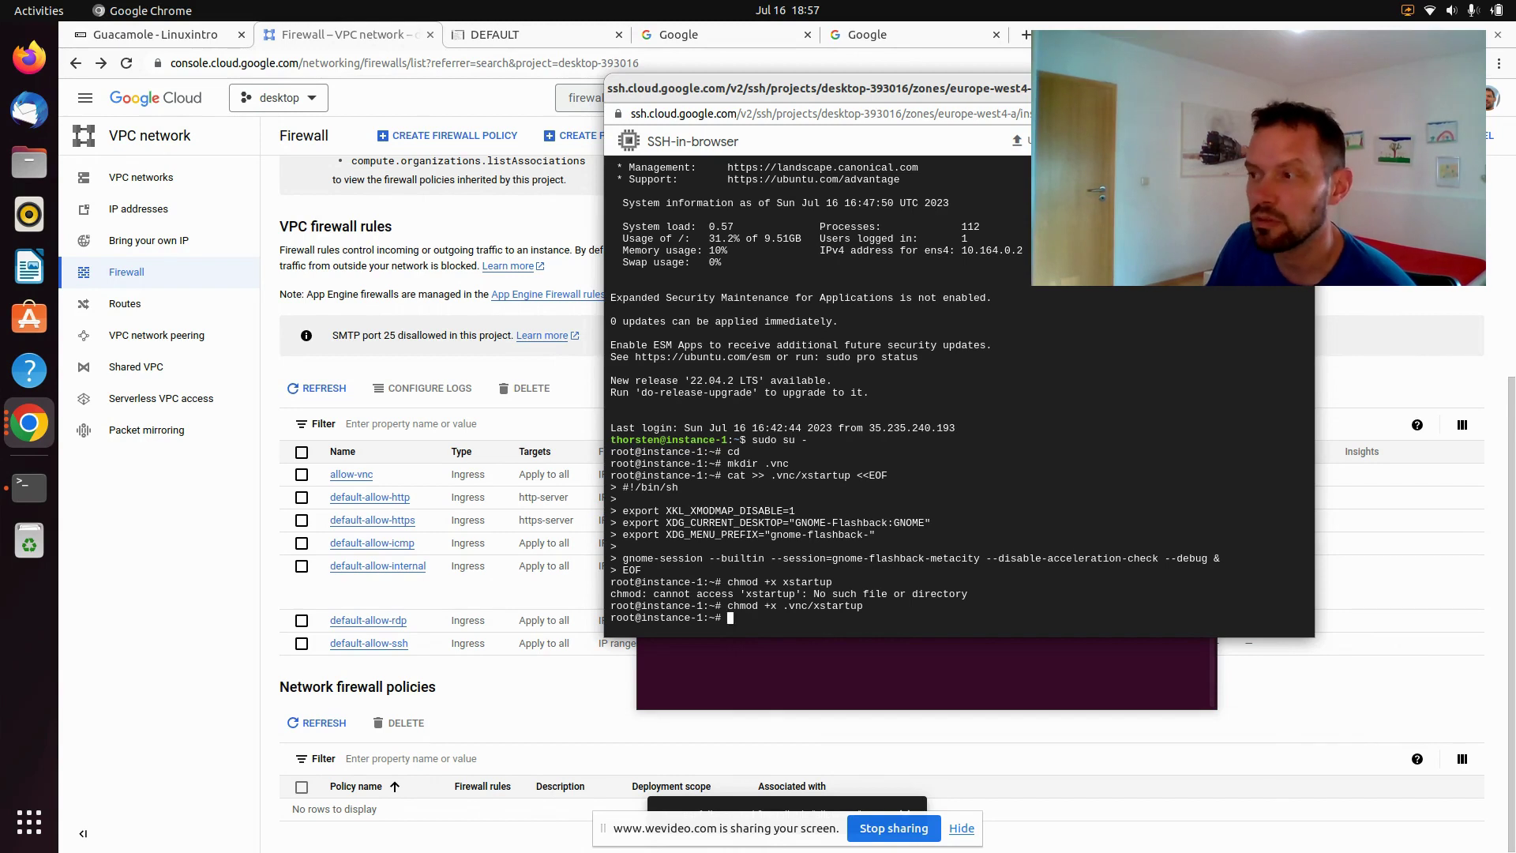
Download guacamole-1.5.2.war onto the instance with wget using the pasted URL
click(1470, 528)
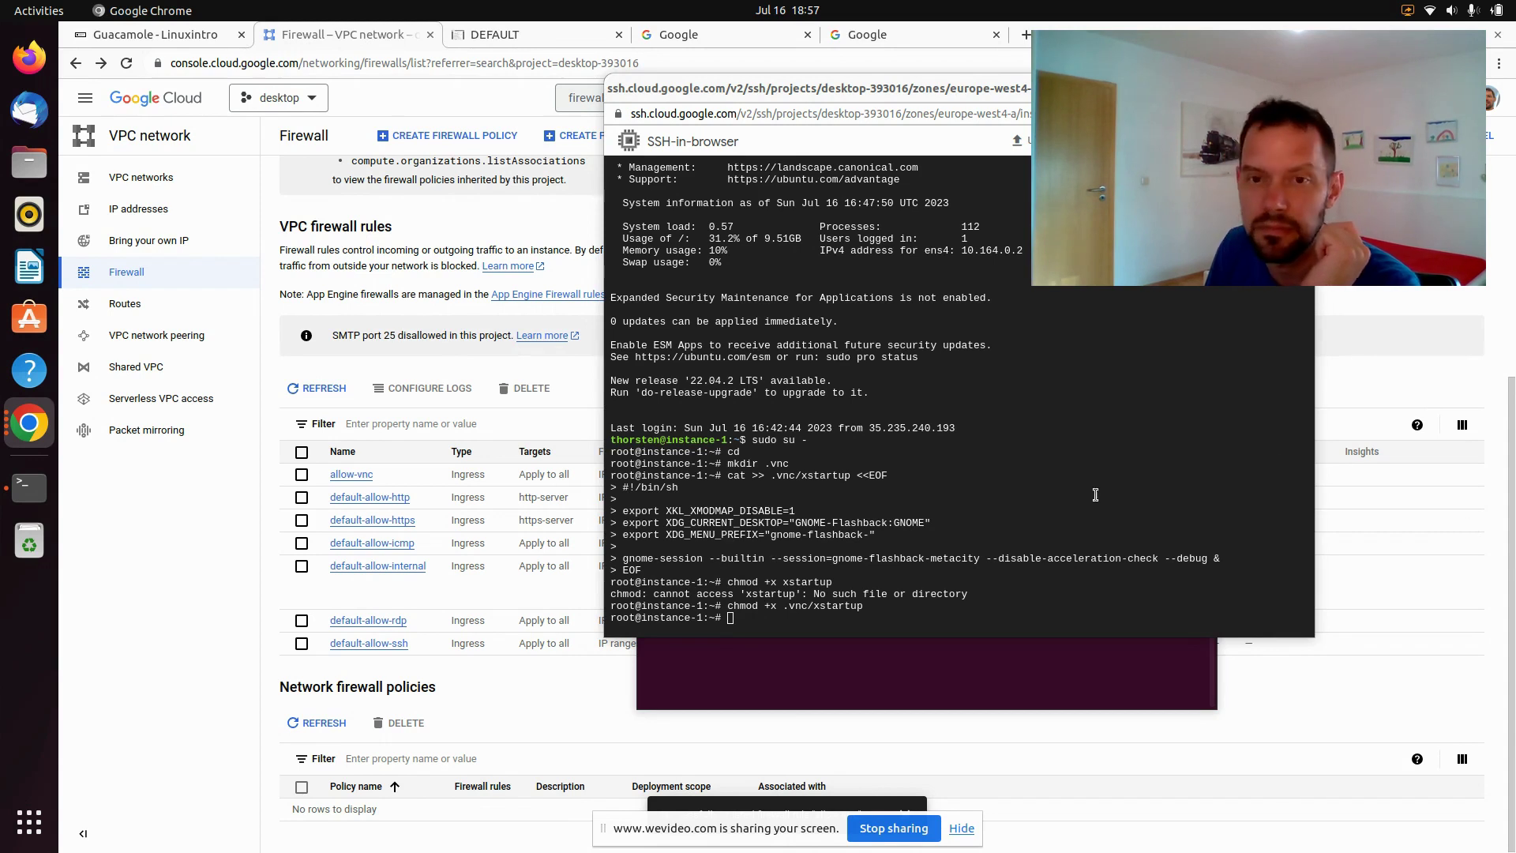
click(1184, 568)
text(https://archive.apache.org/dist/guacamole/1.5.2/binary/guacamole-1.5.2.war)
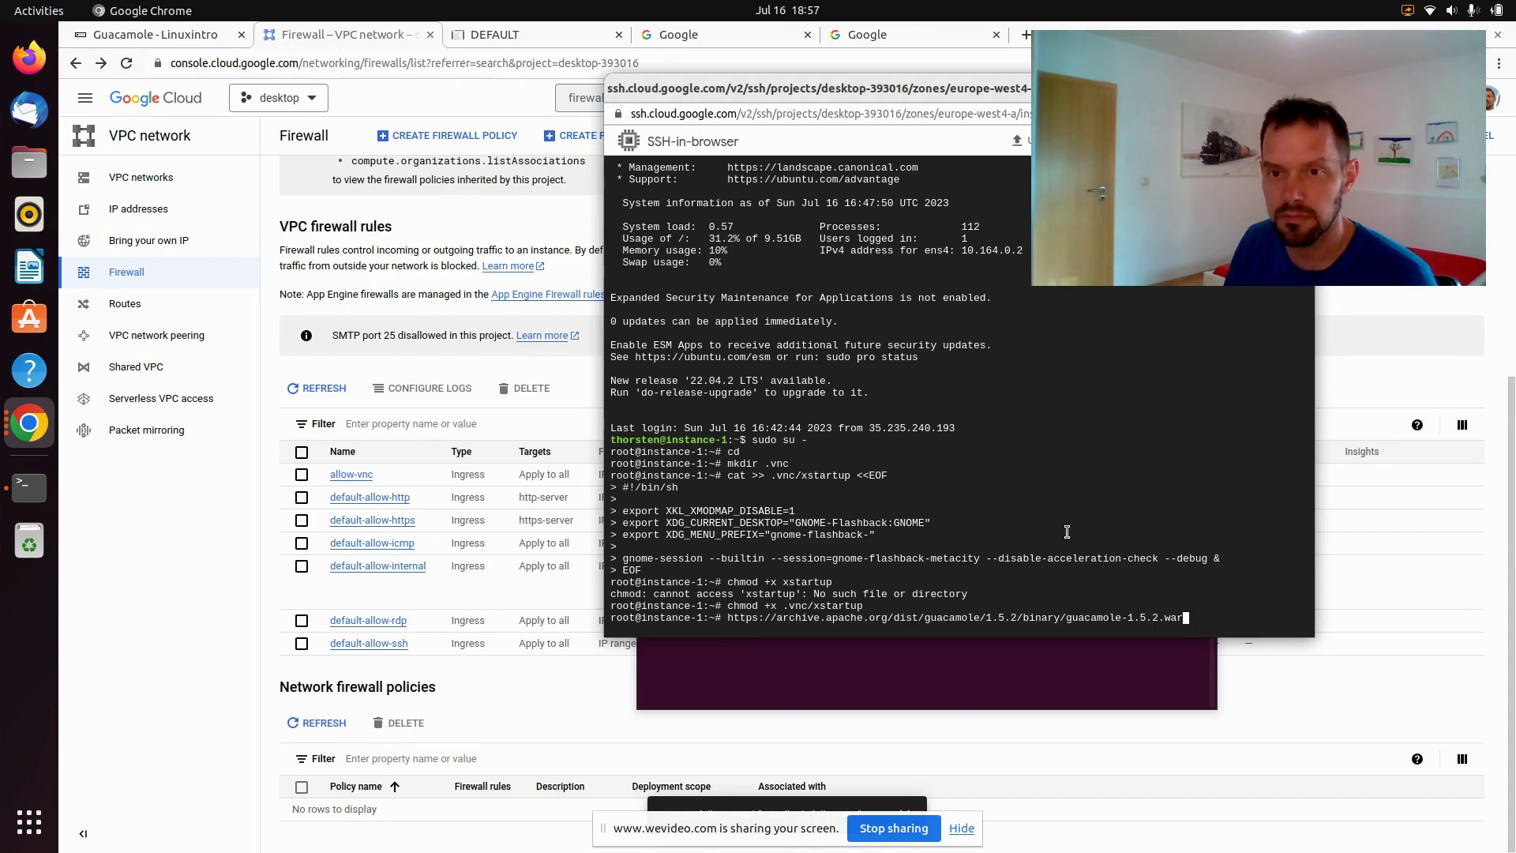
key(Return)
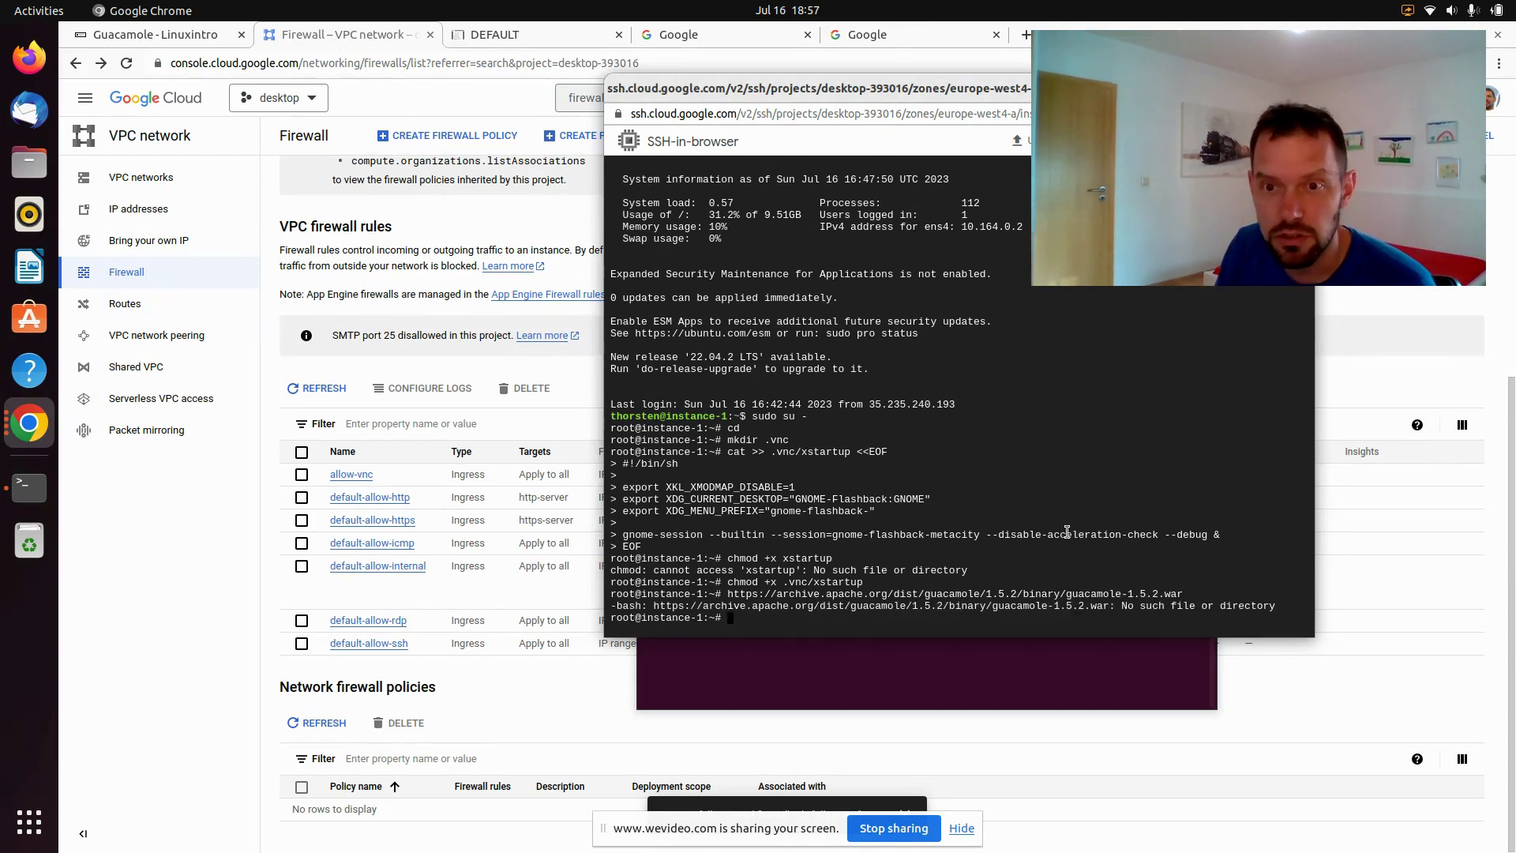
key(Up)
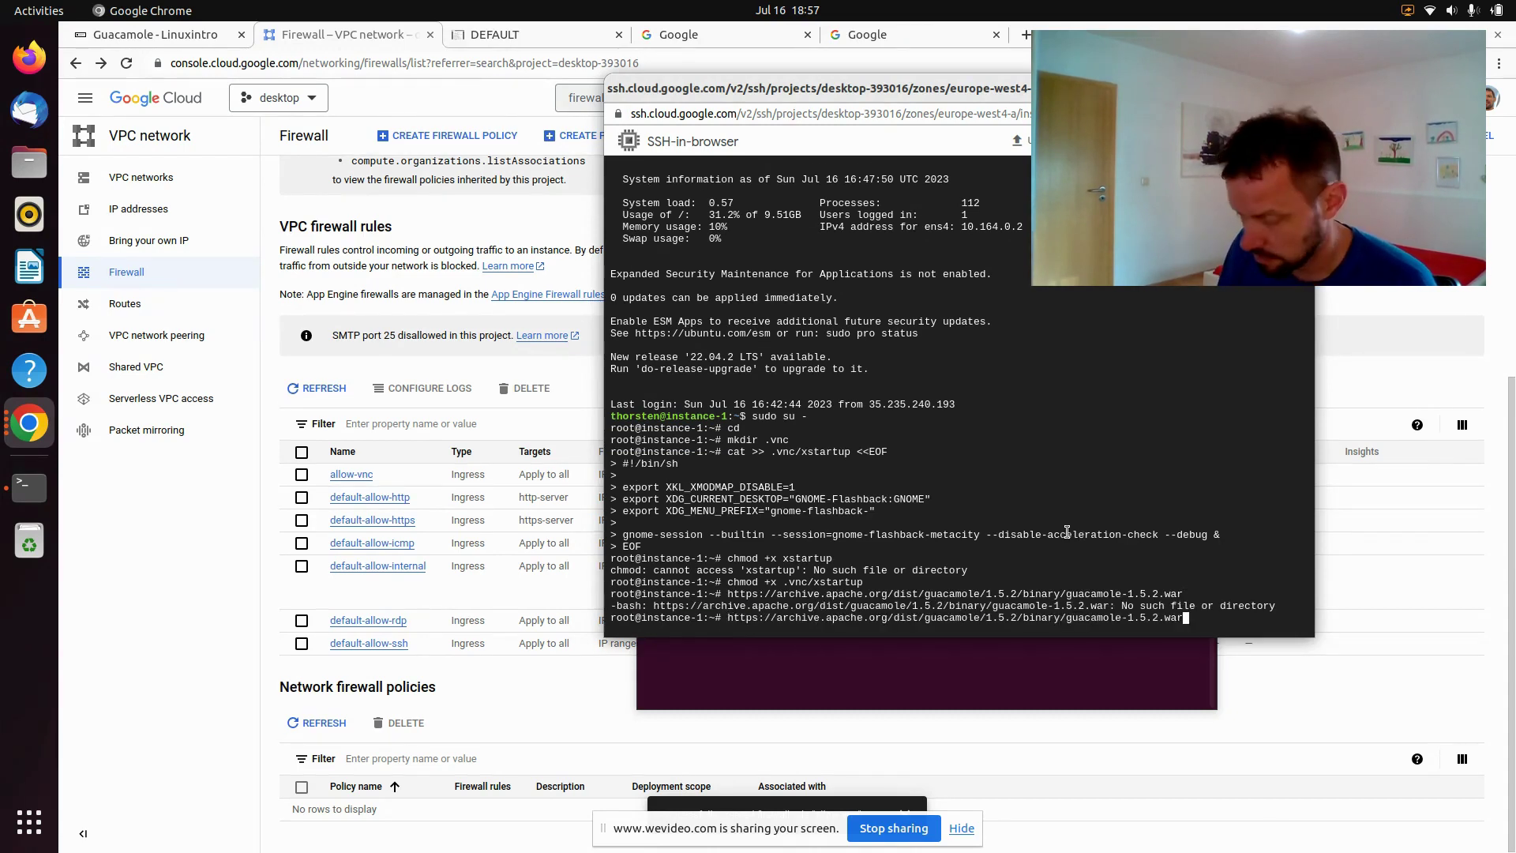
text(wget)
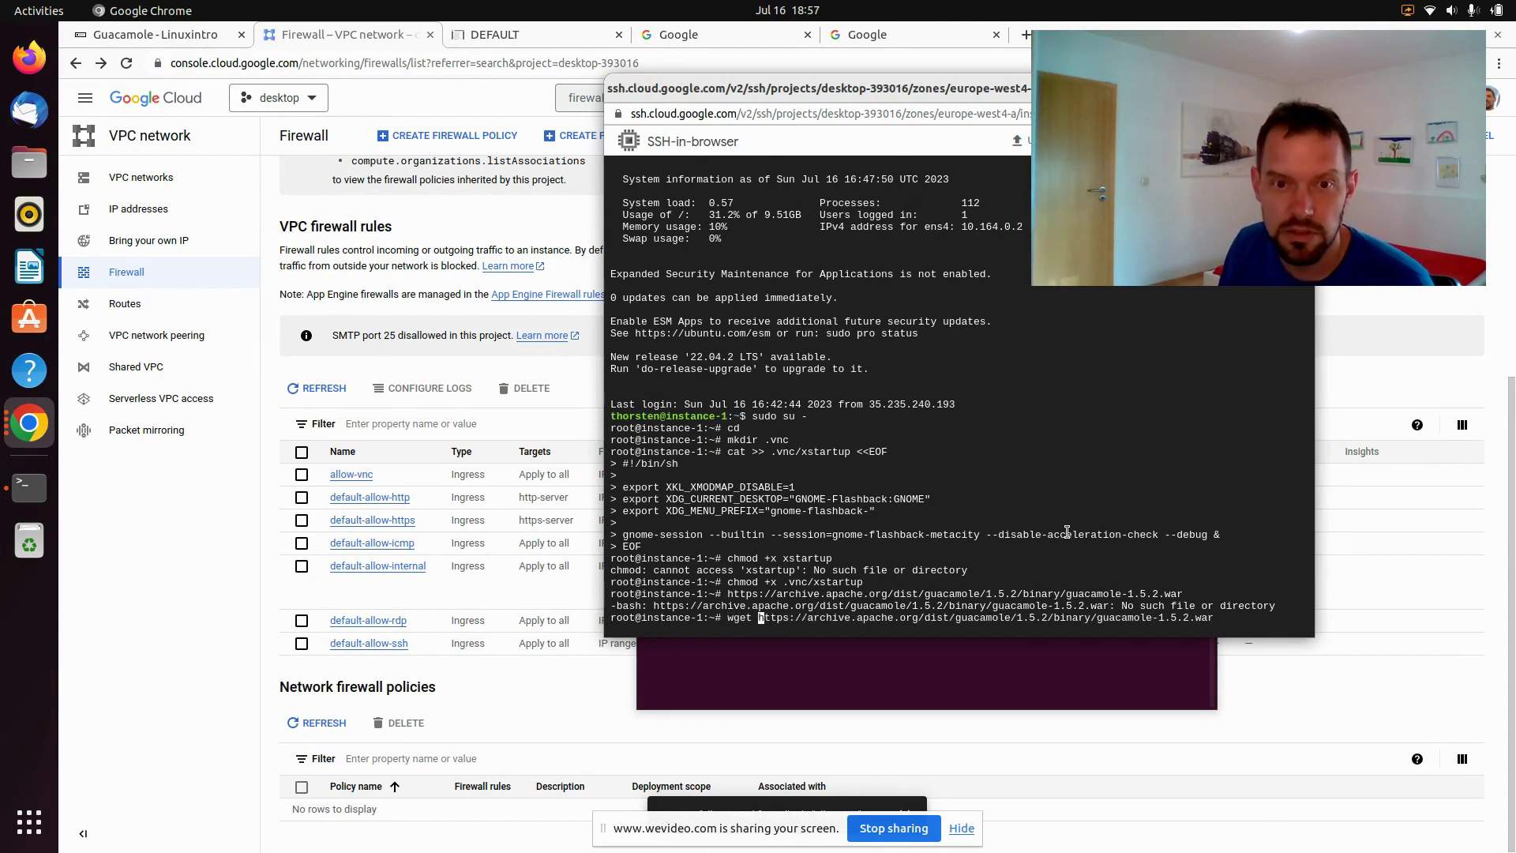
key(Return)
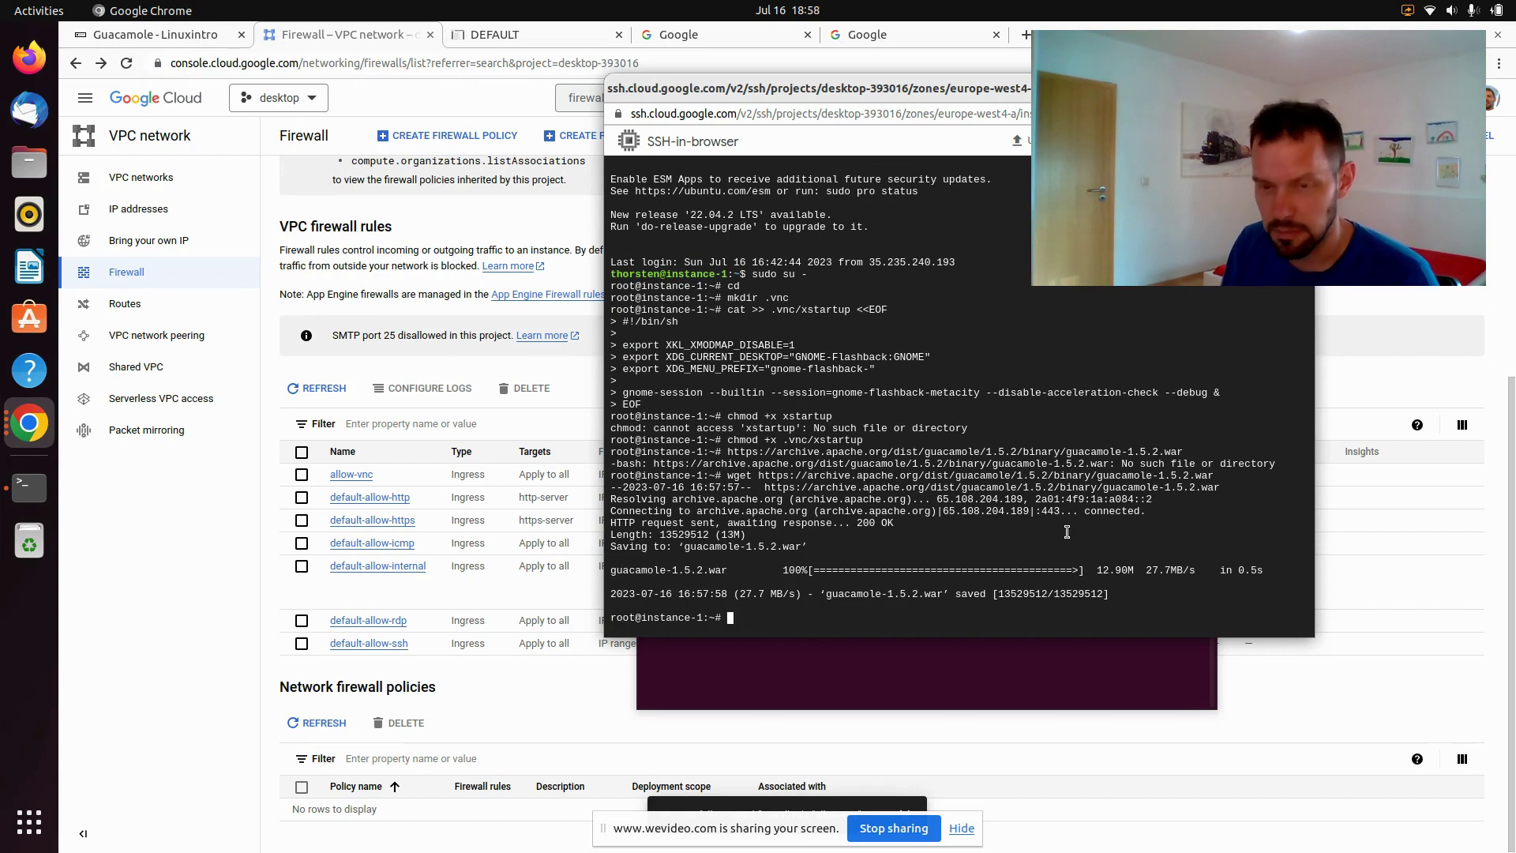
Move the WAR to /var/lib/tomcat9/webapps/guacamole.war and minimize the SSH window
text(mv gu)
key(Tab)
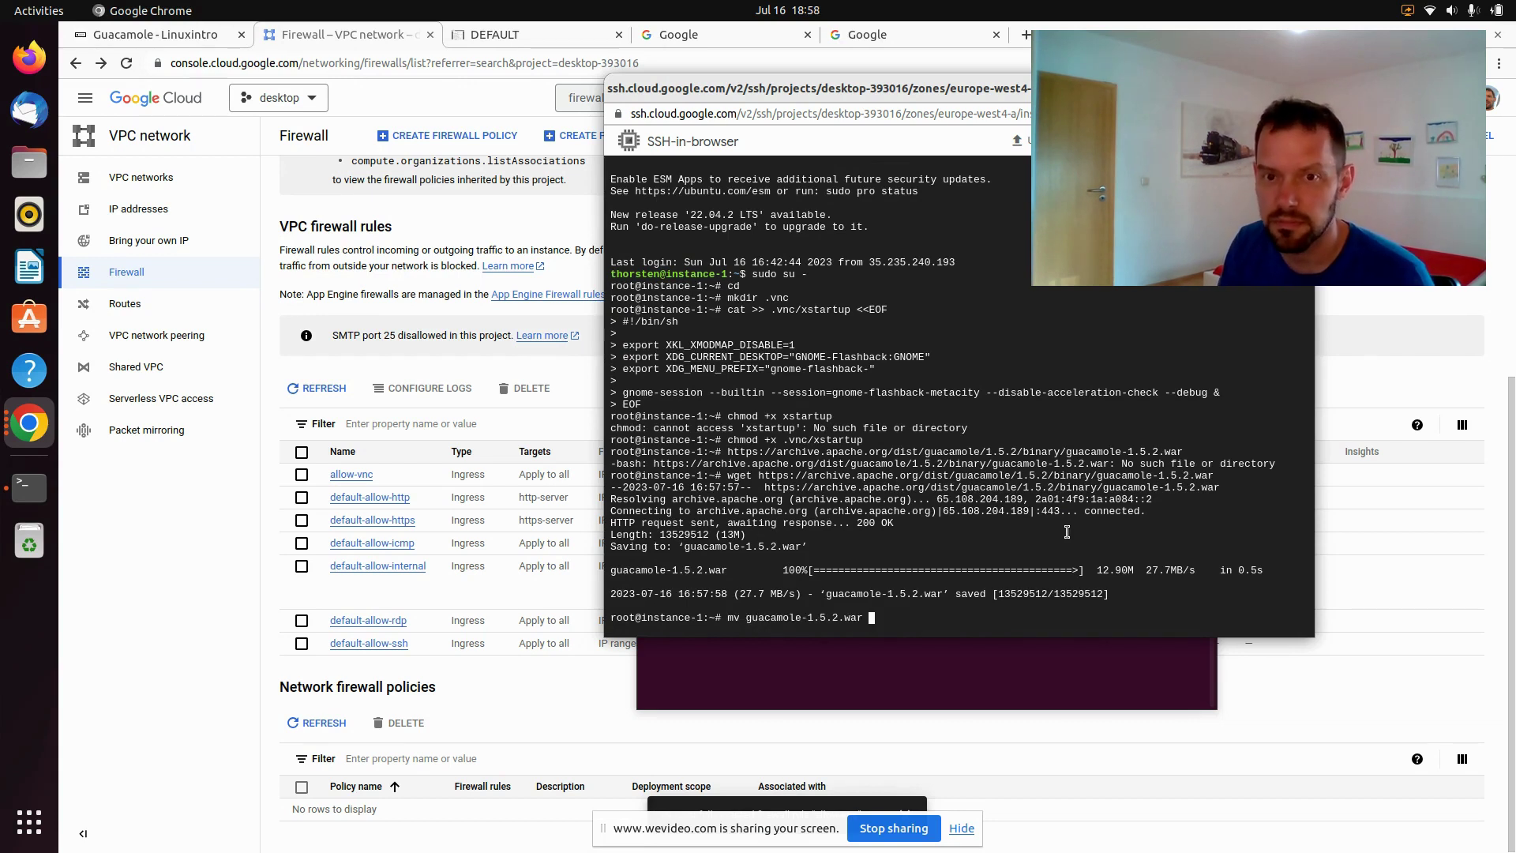
text(/var/)
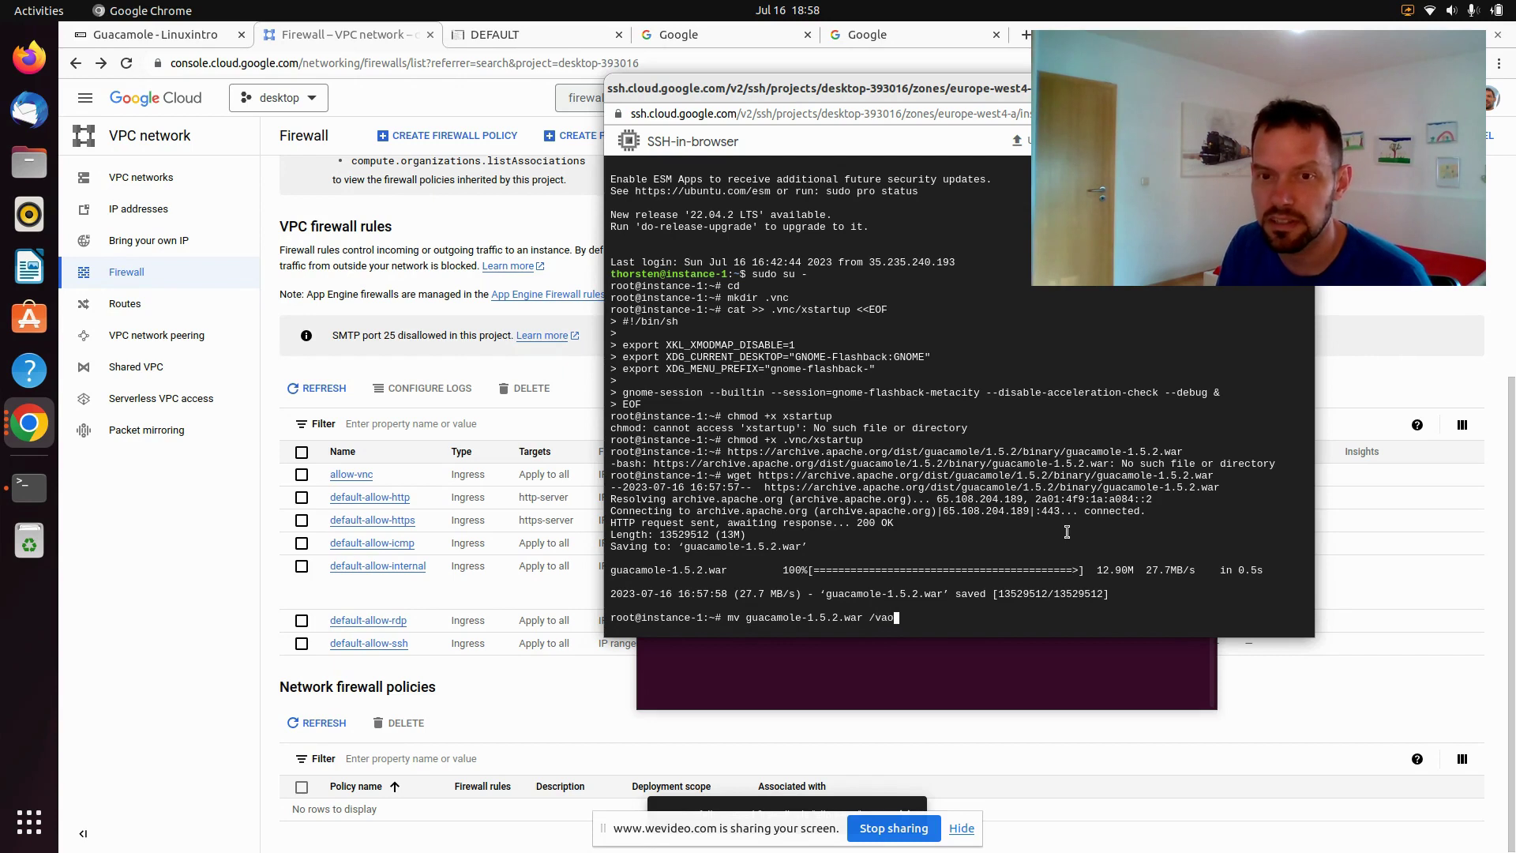
text(lib/)
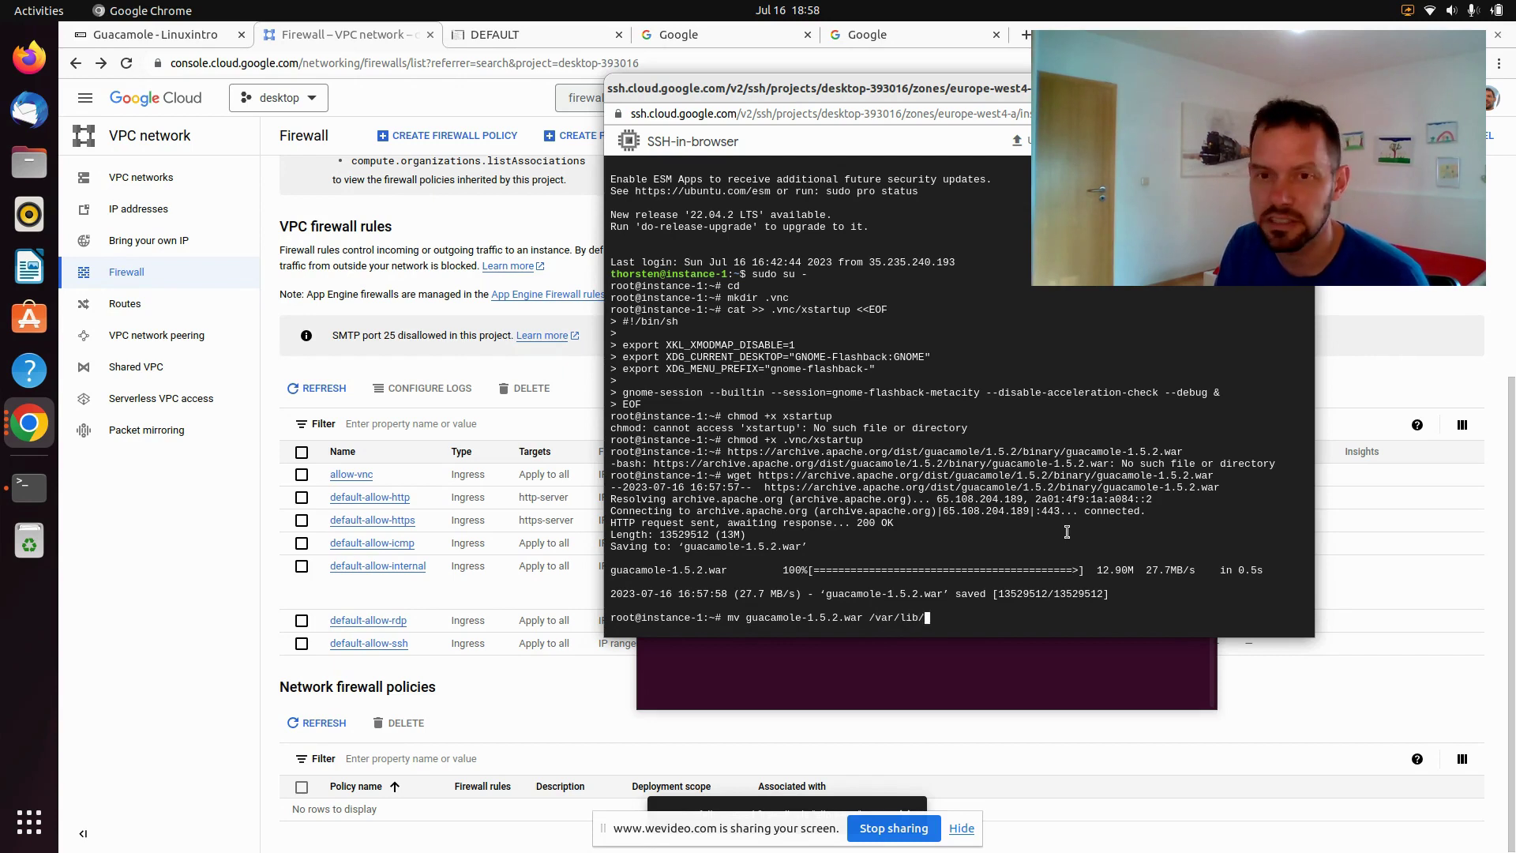
text(tomcat9/)
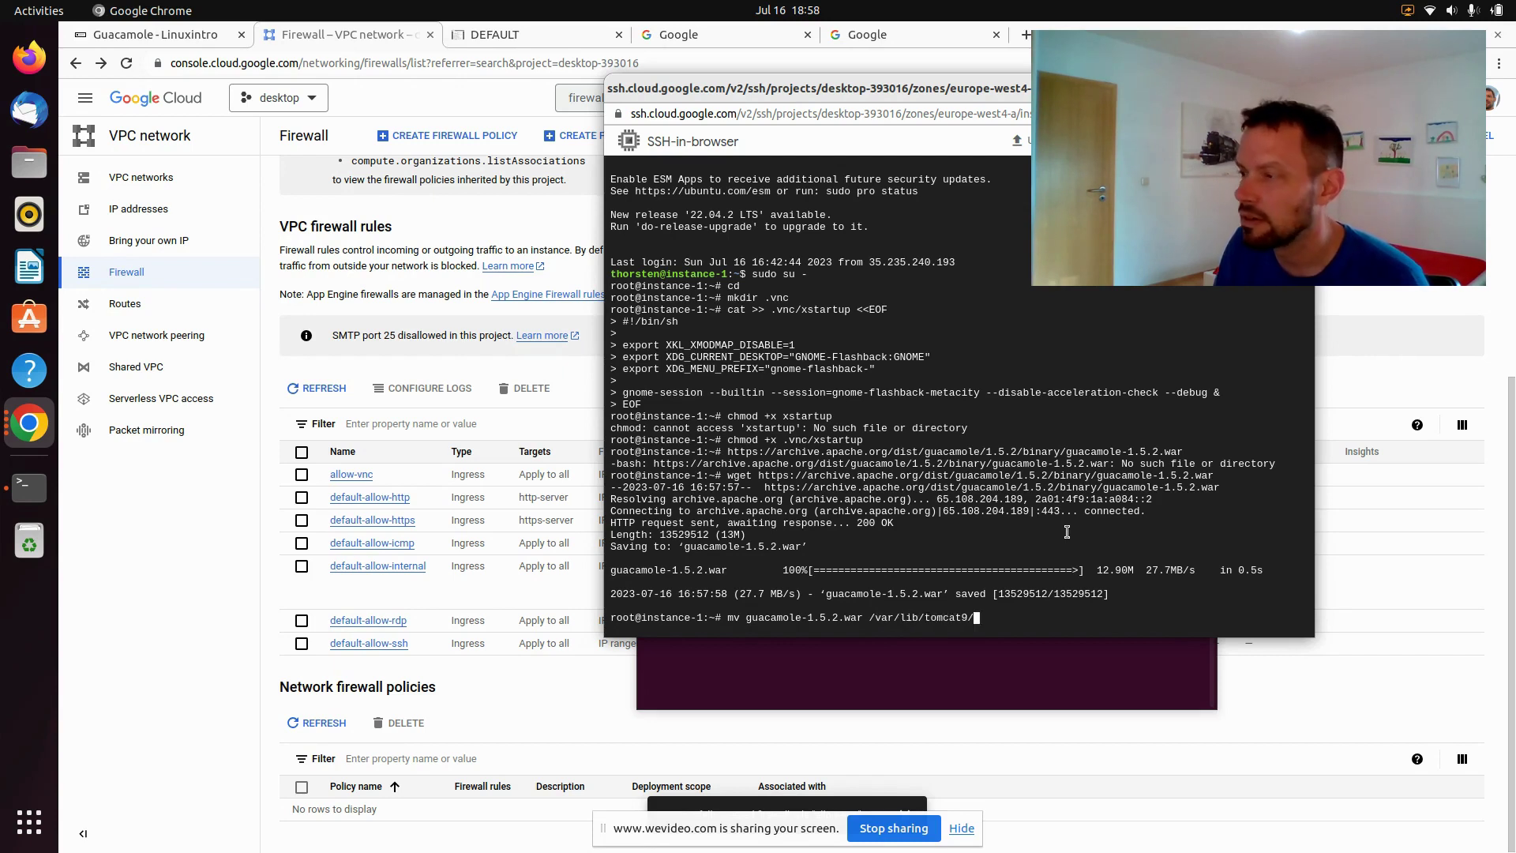
text(webapps/)
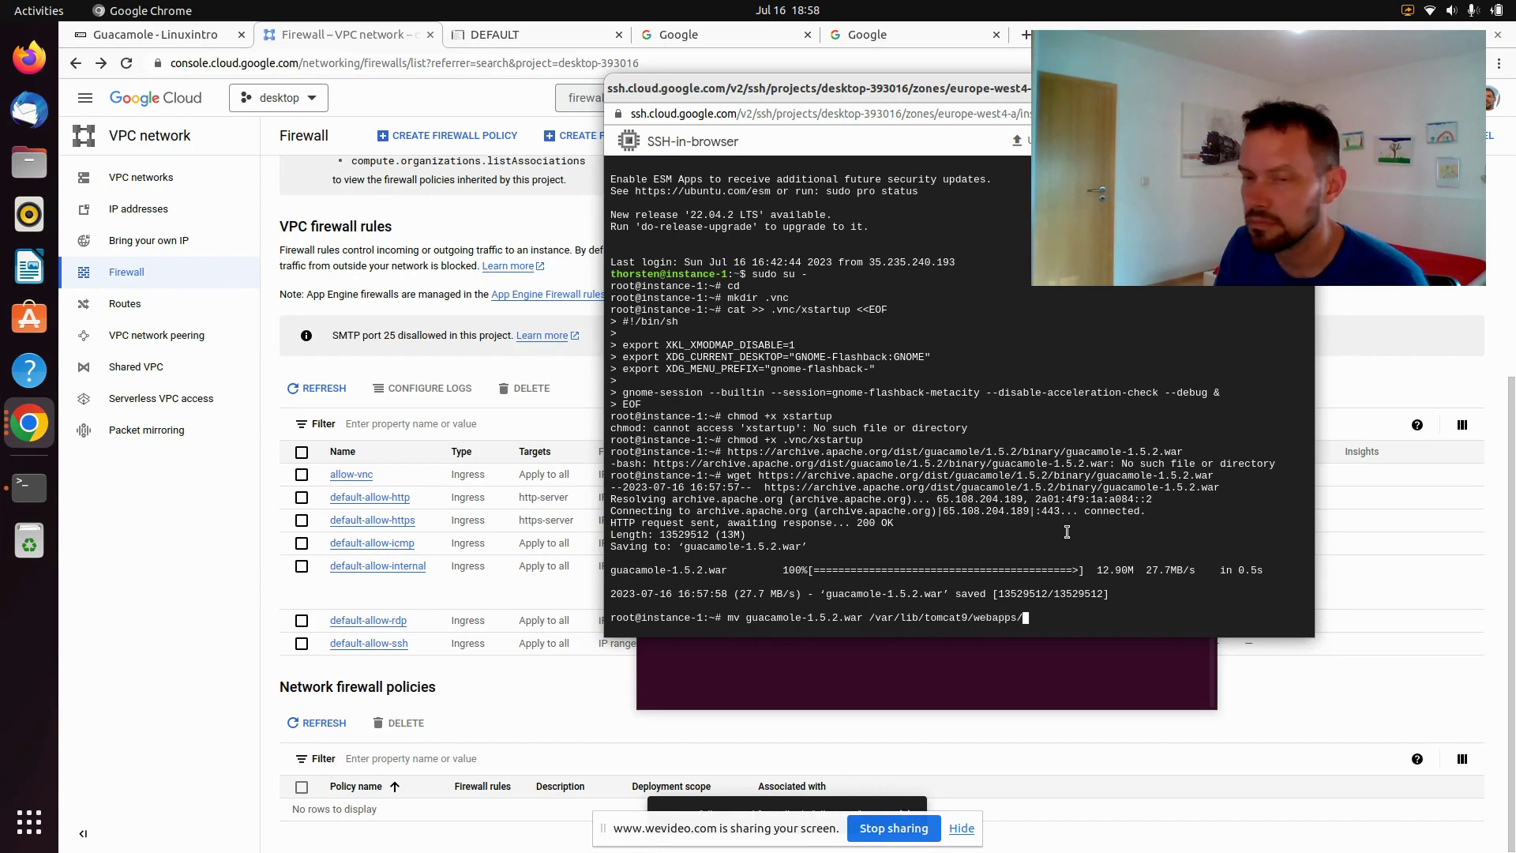
text(guacamo)
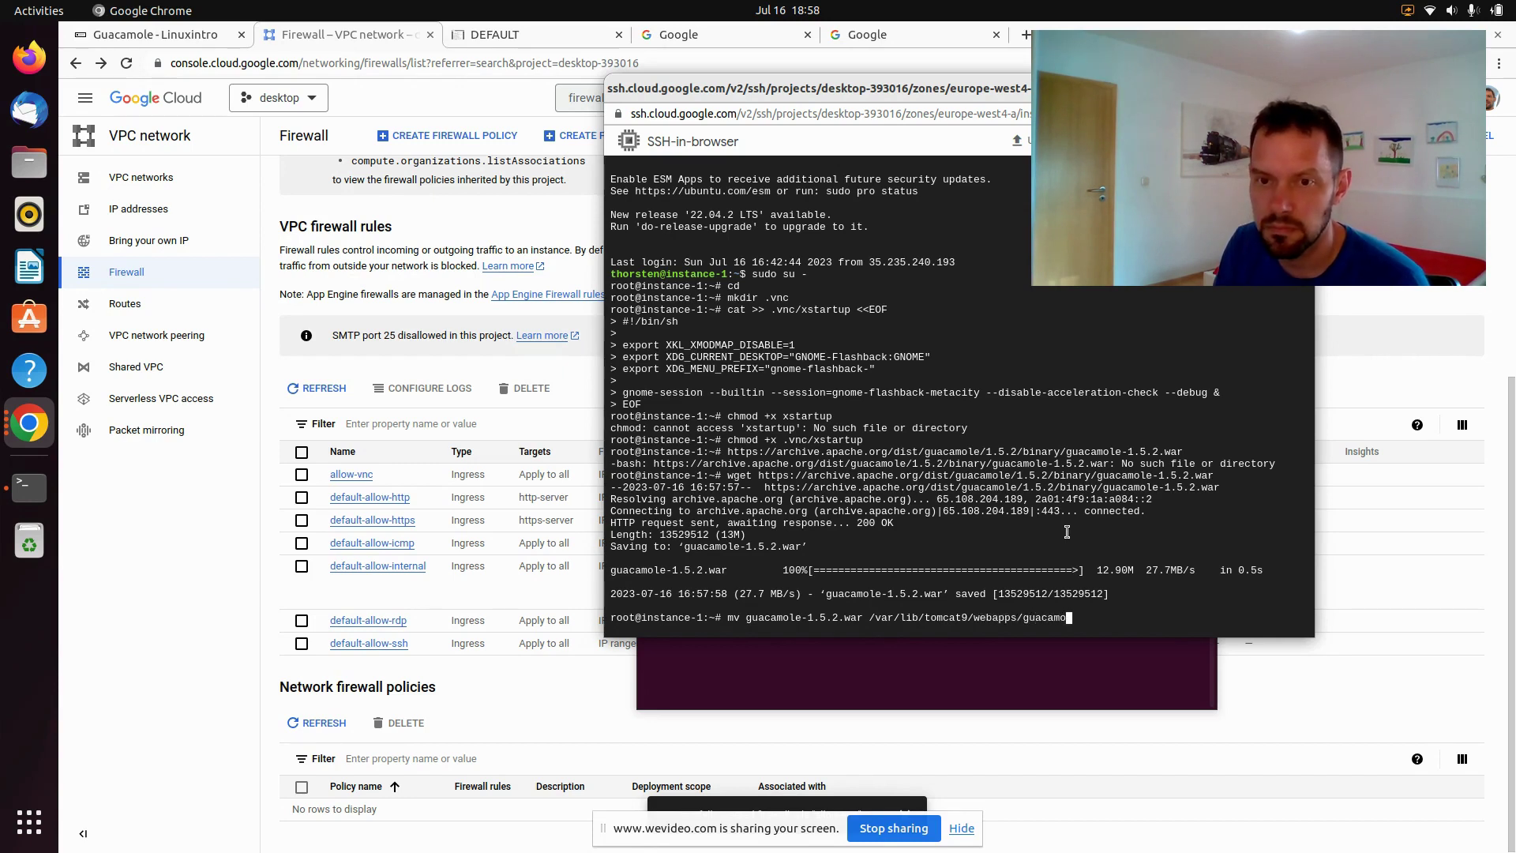
text(le.w)
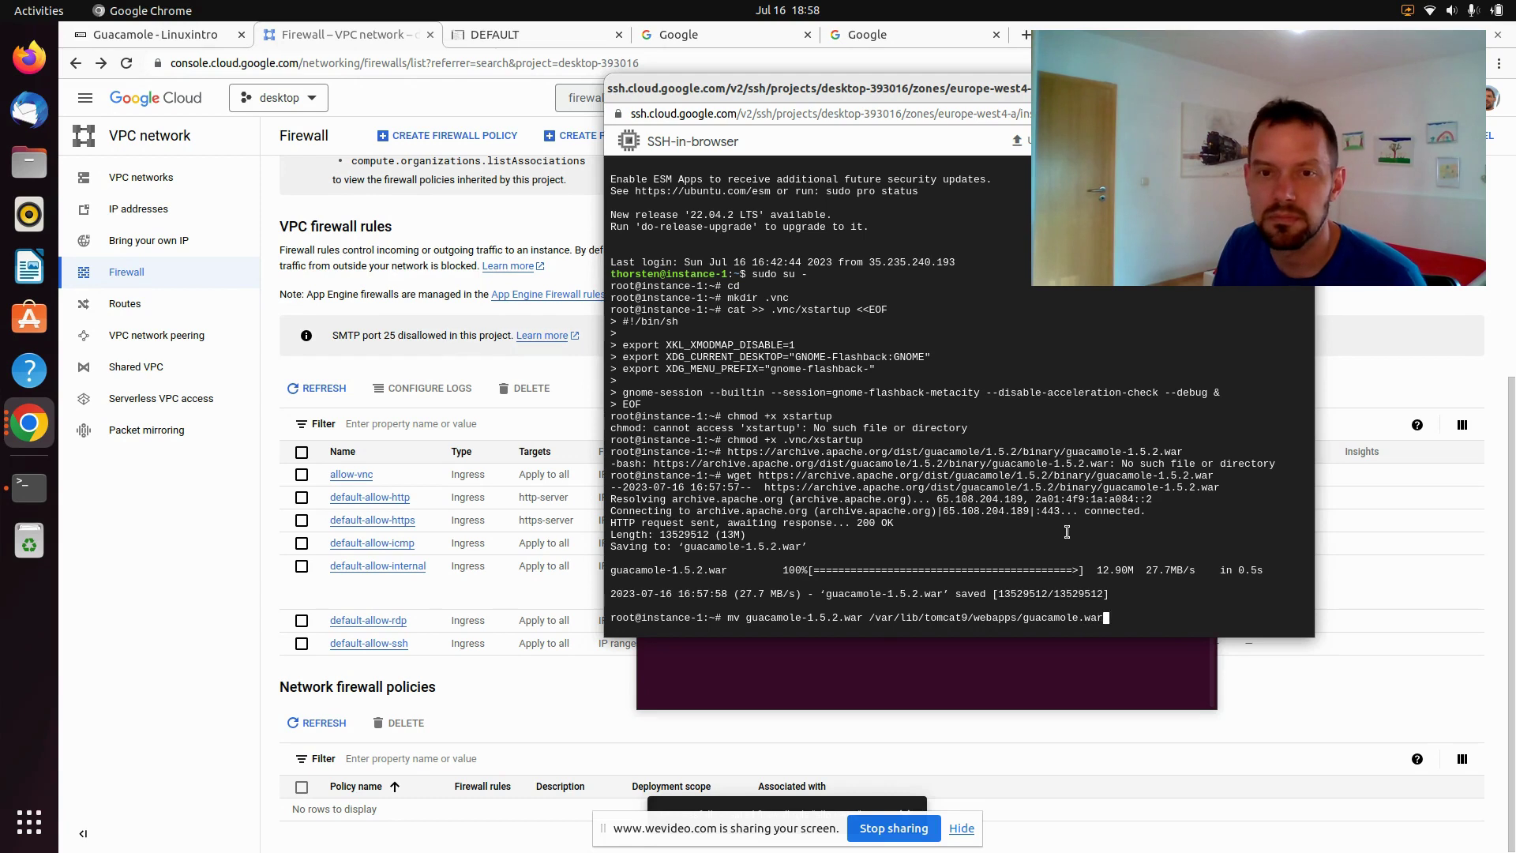
text(ar)
key(Return)
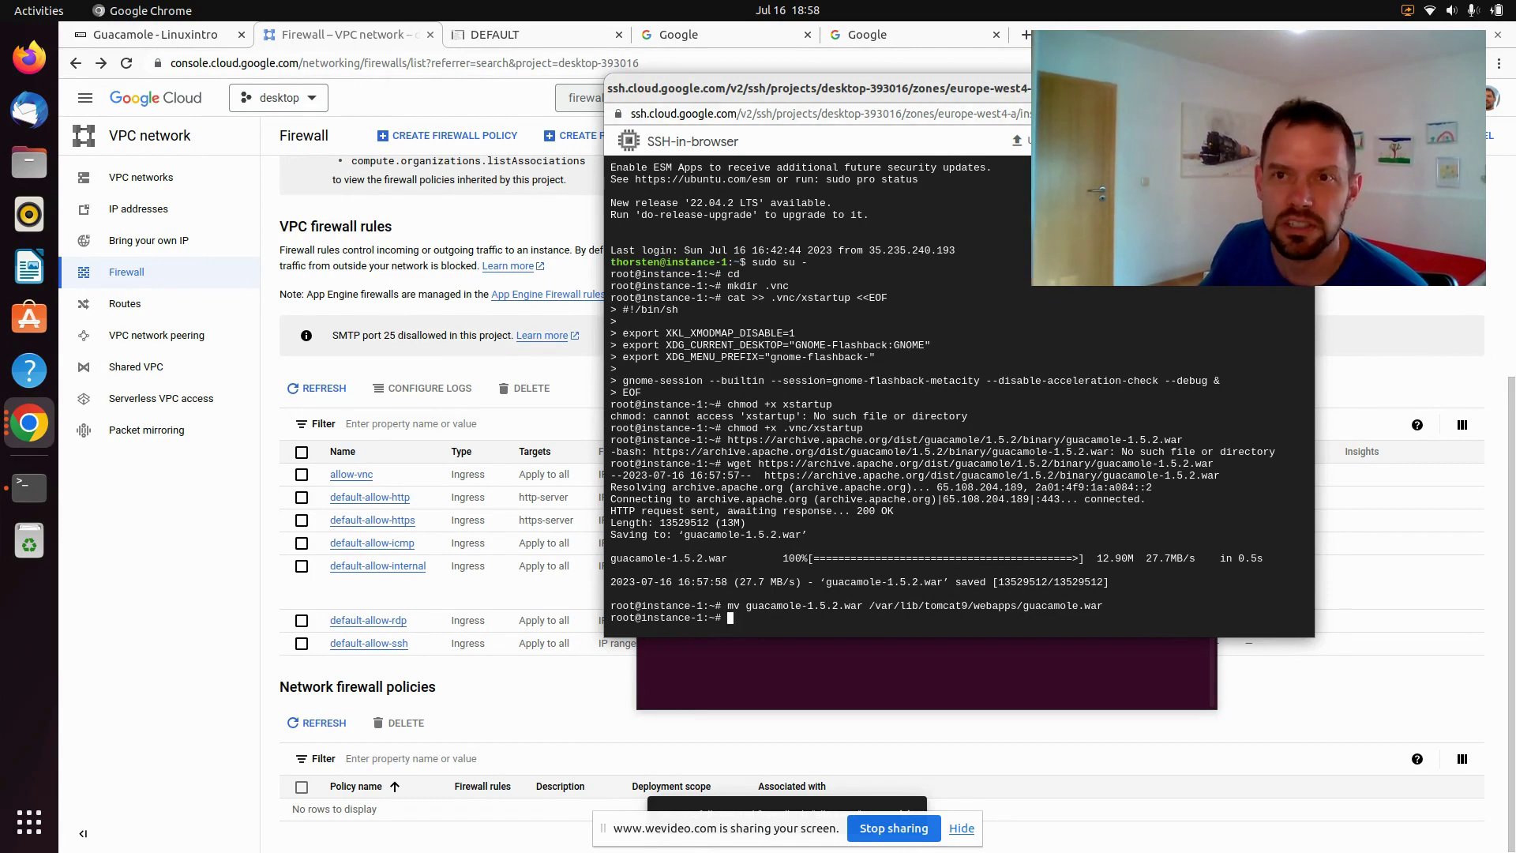
key(super+h)
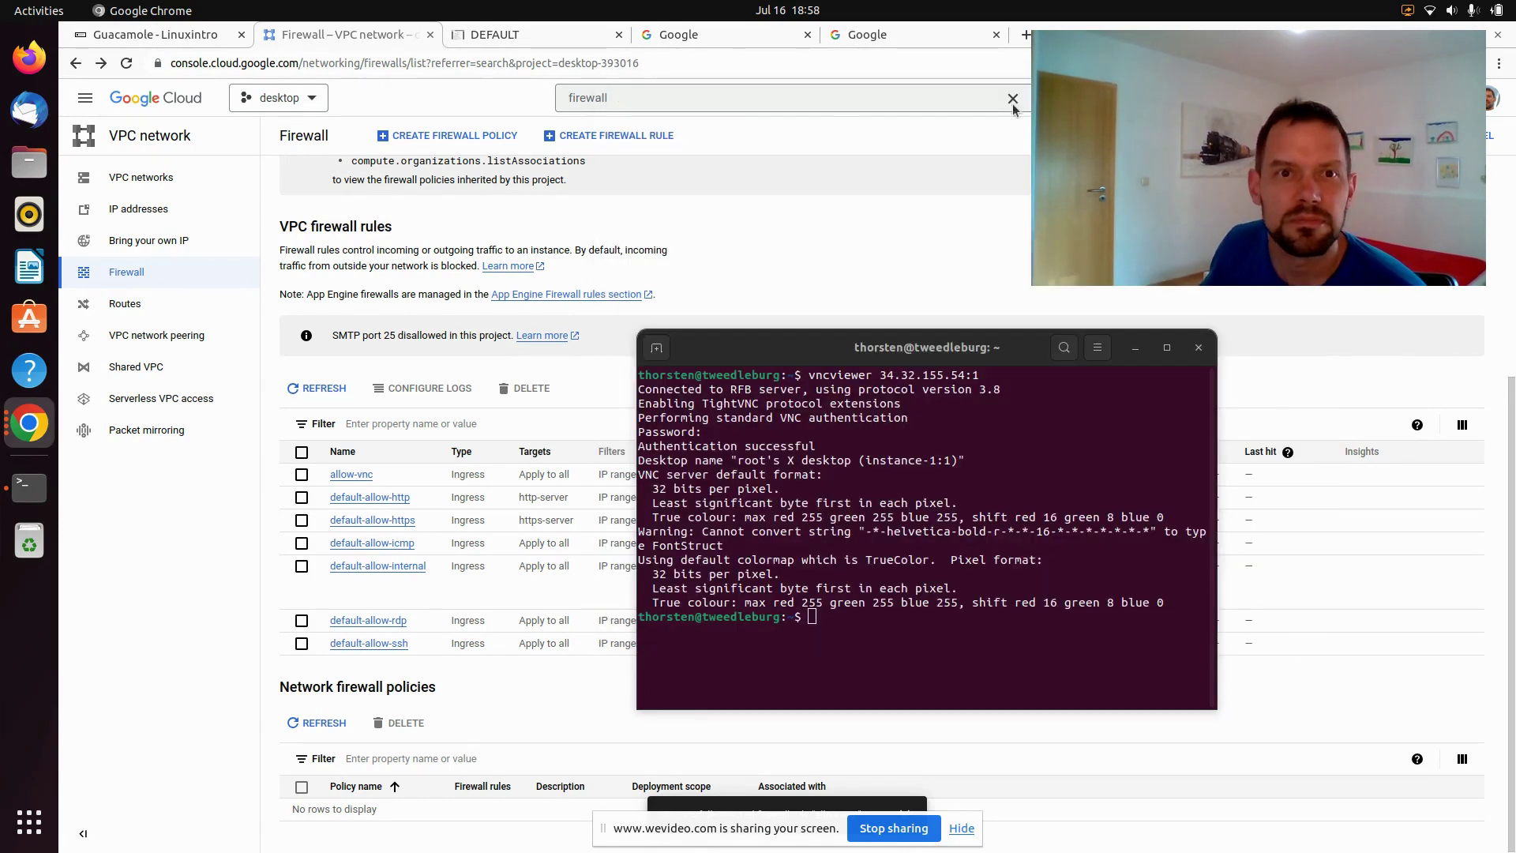
Minimize the local terminal and go to the Compute Engine VM instances list
click(1133, 349)
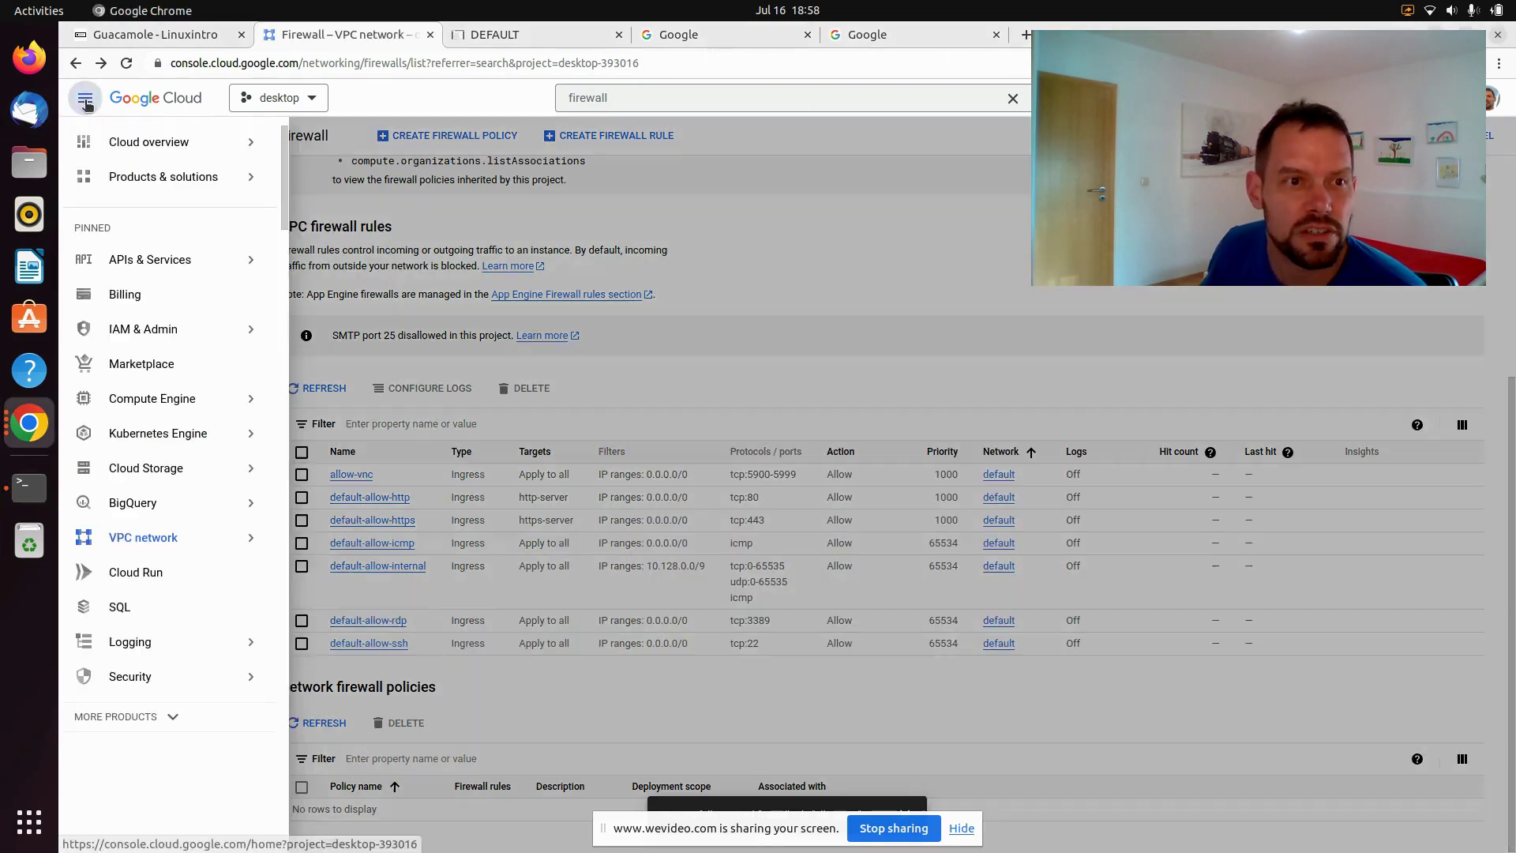
click(86, 98)
mouse_move(158, 328)
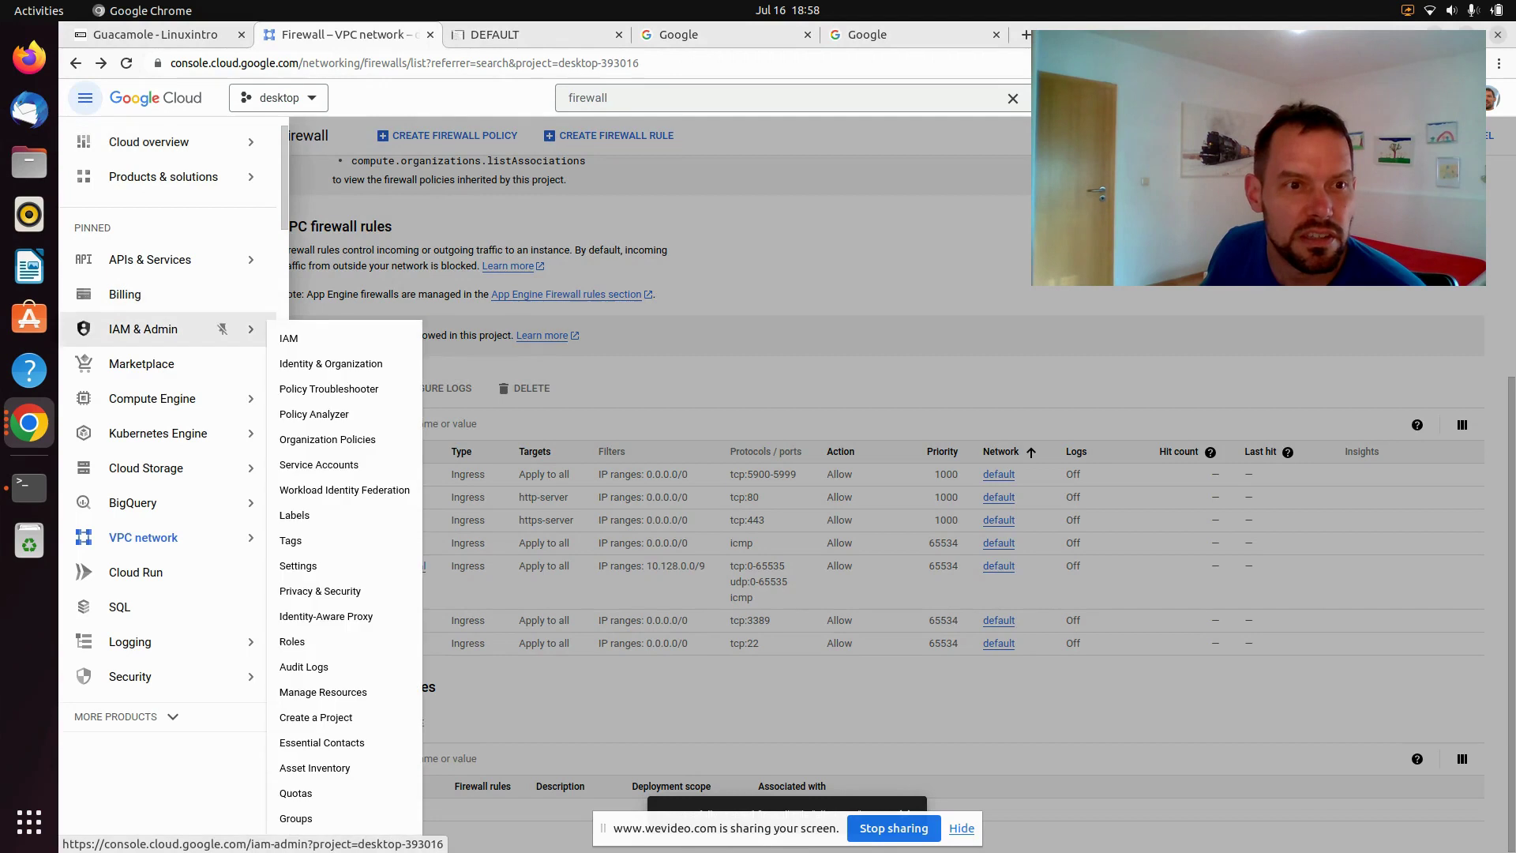
mouse_move(158, 398)
click(304, 161)
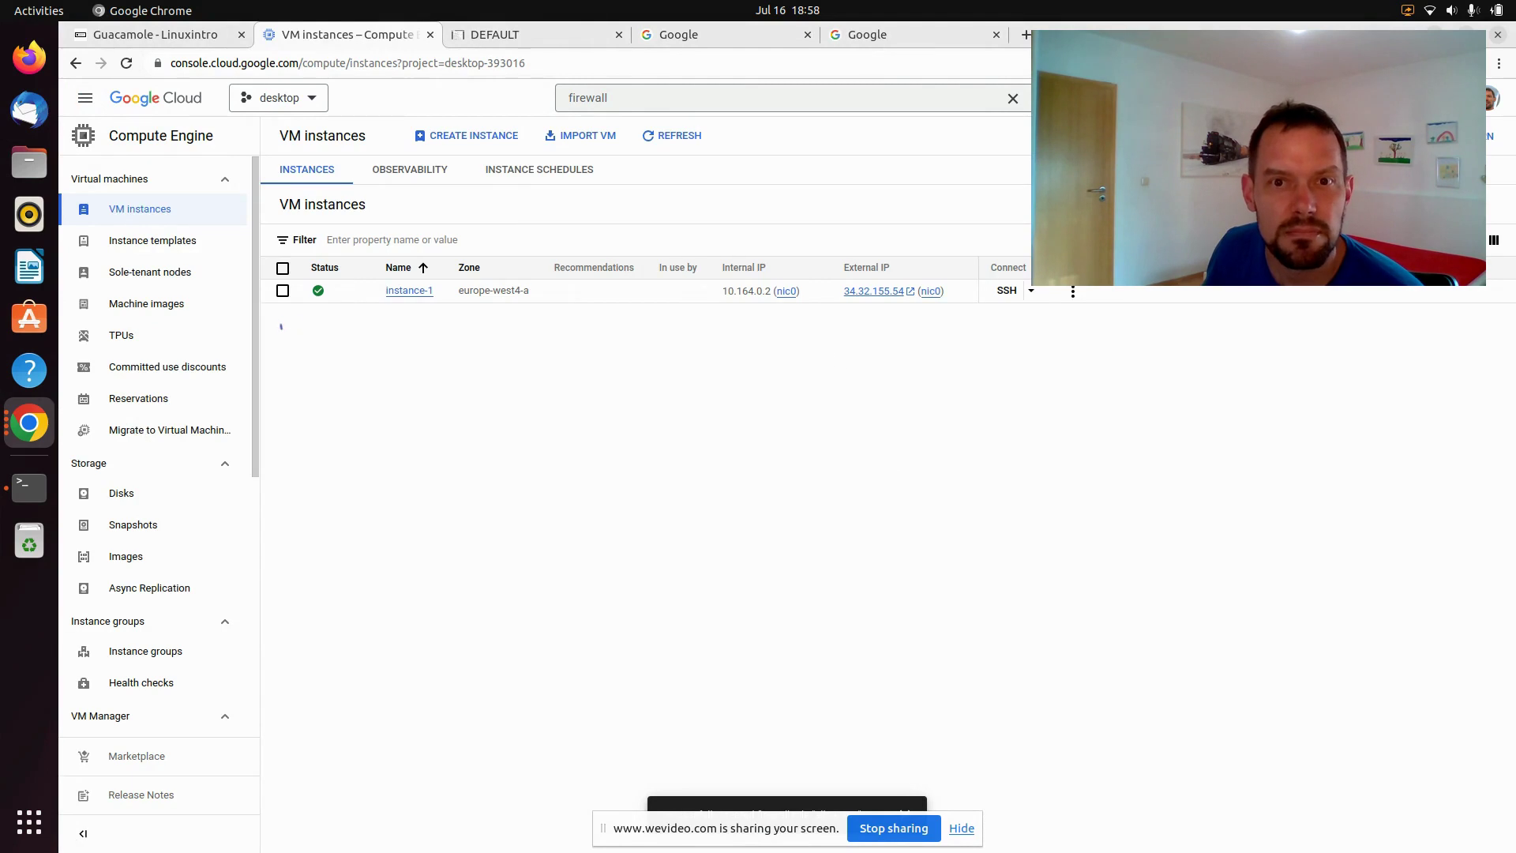
right_click(884, 291)
click(924, 302)
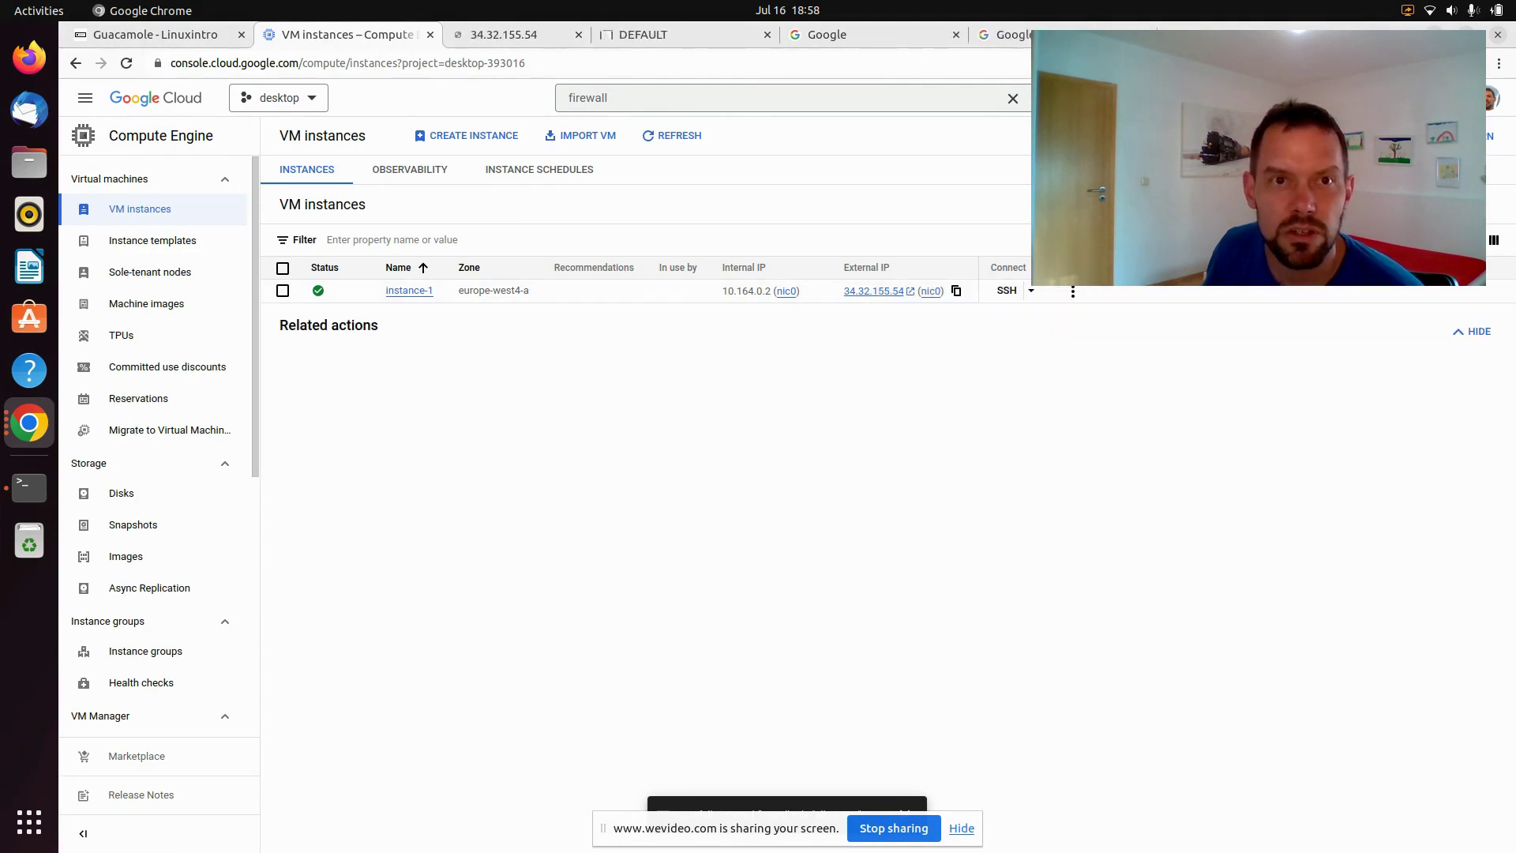
click(511, 40)
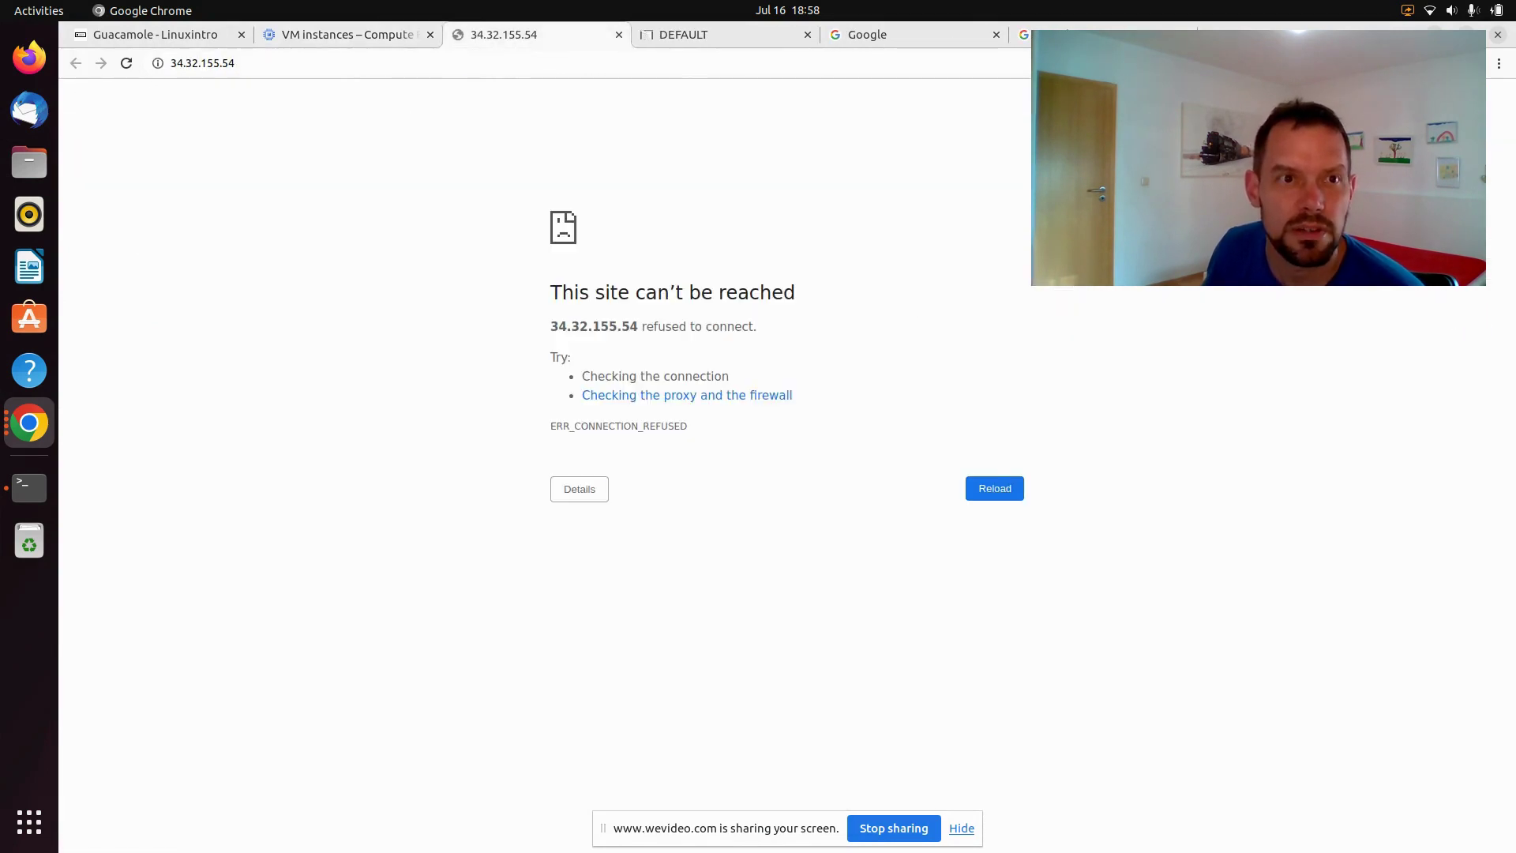
click(292, 66)
key(End)
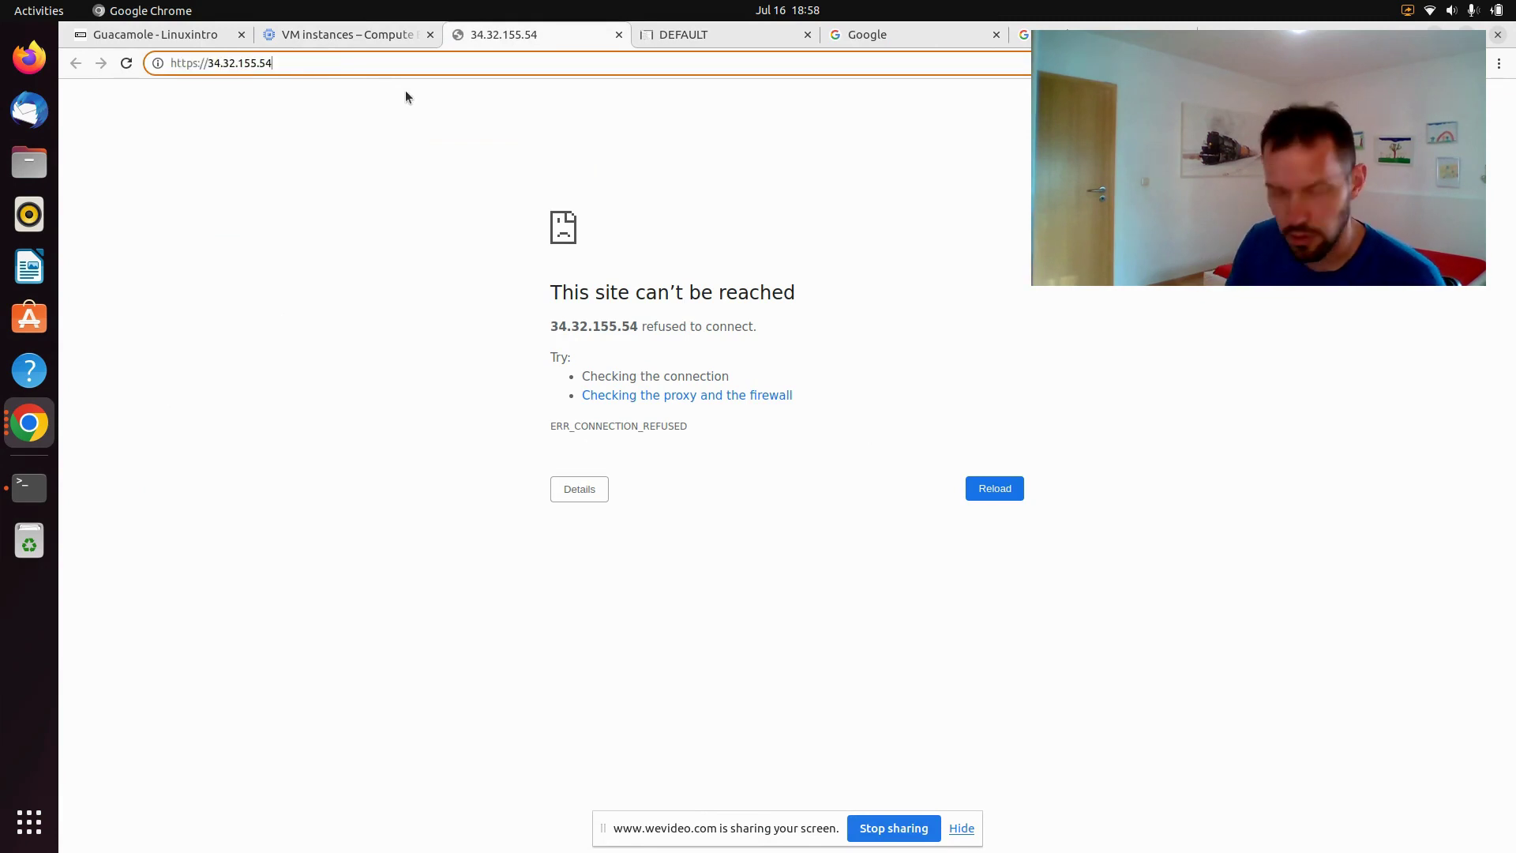
text(:8080)
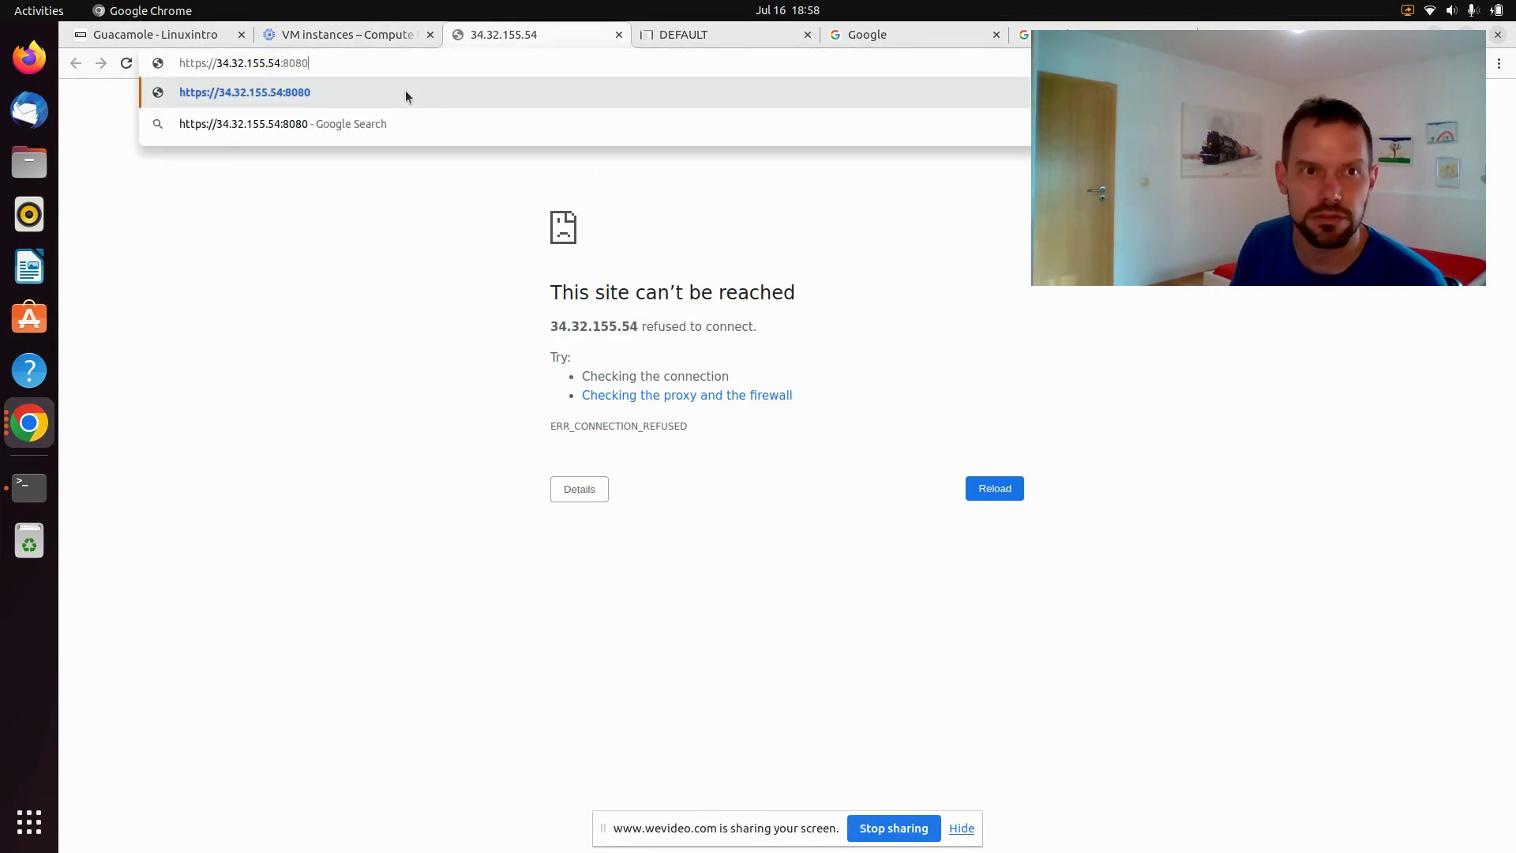
key(Home)
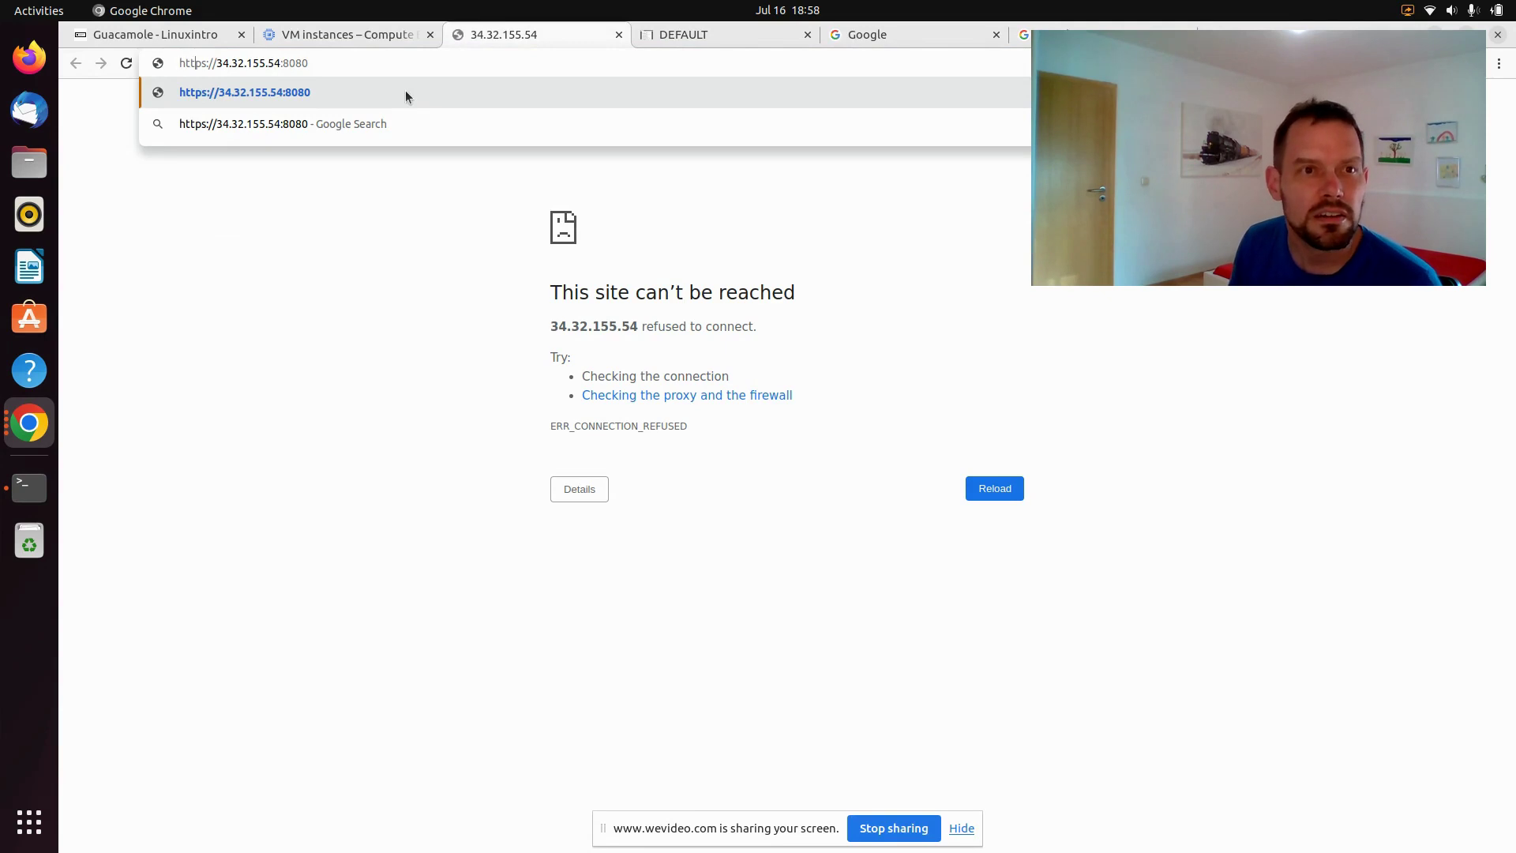
key(Delete)
key(Return)
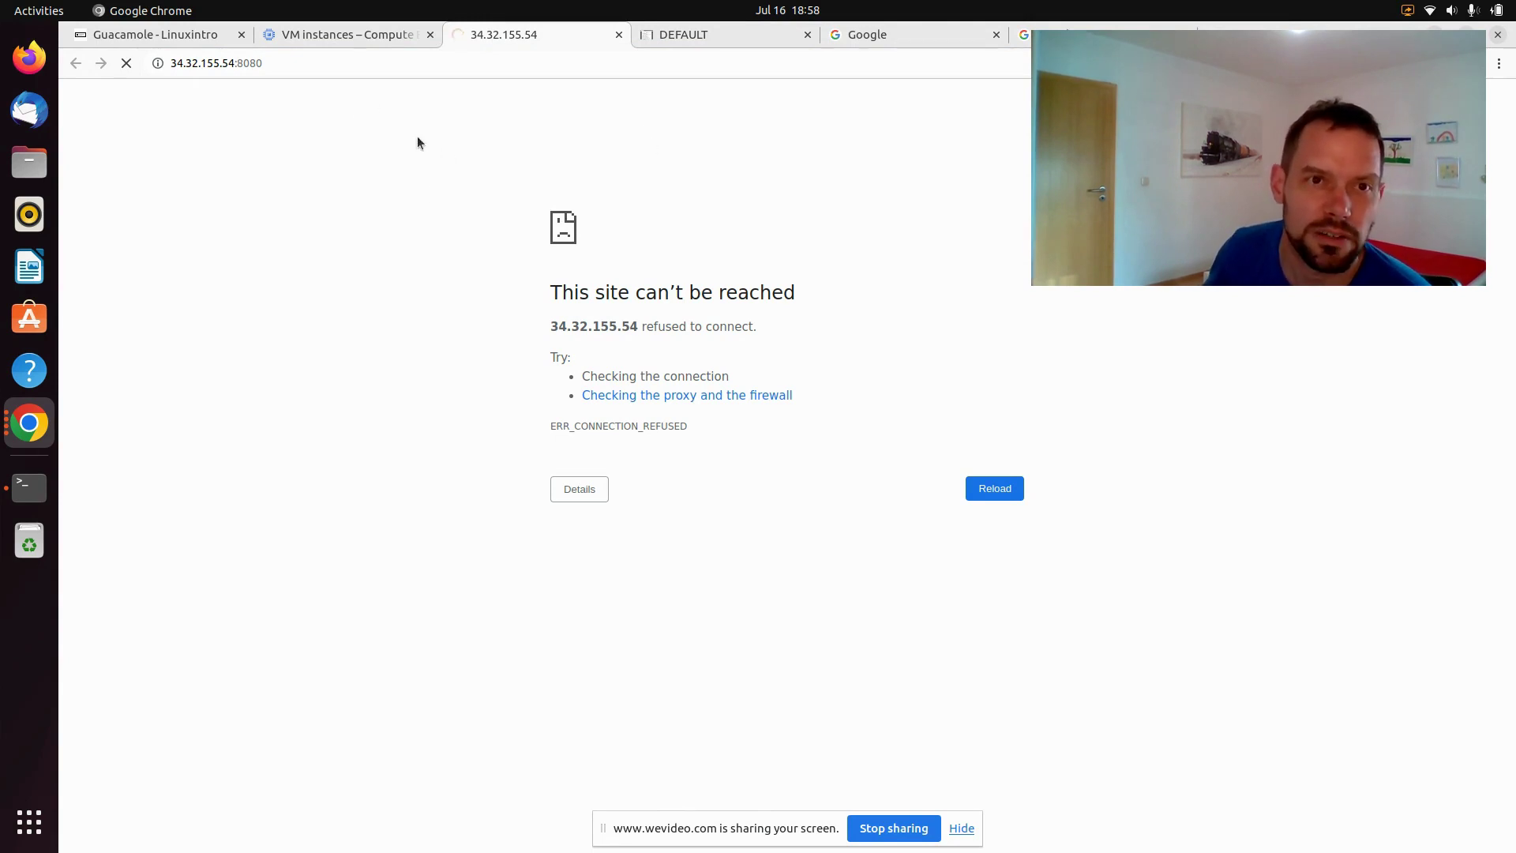
click(352, 27)
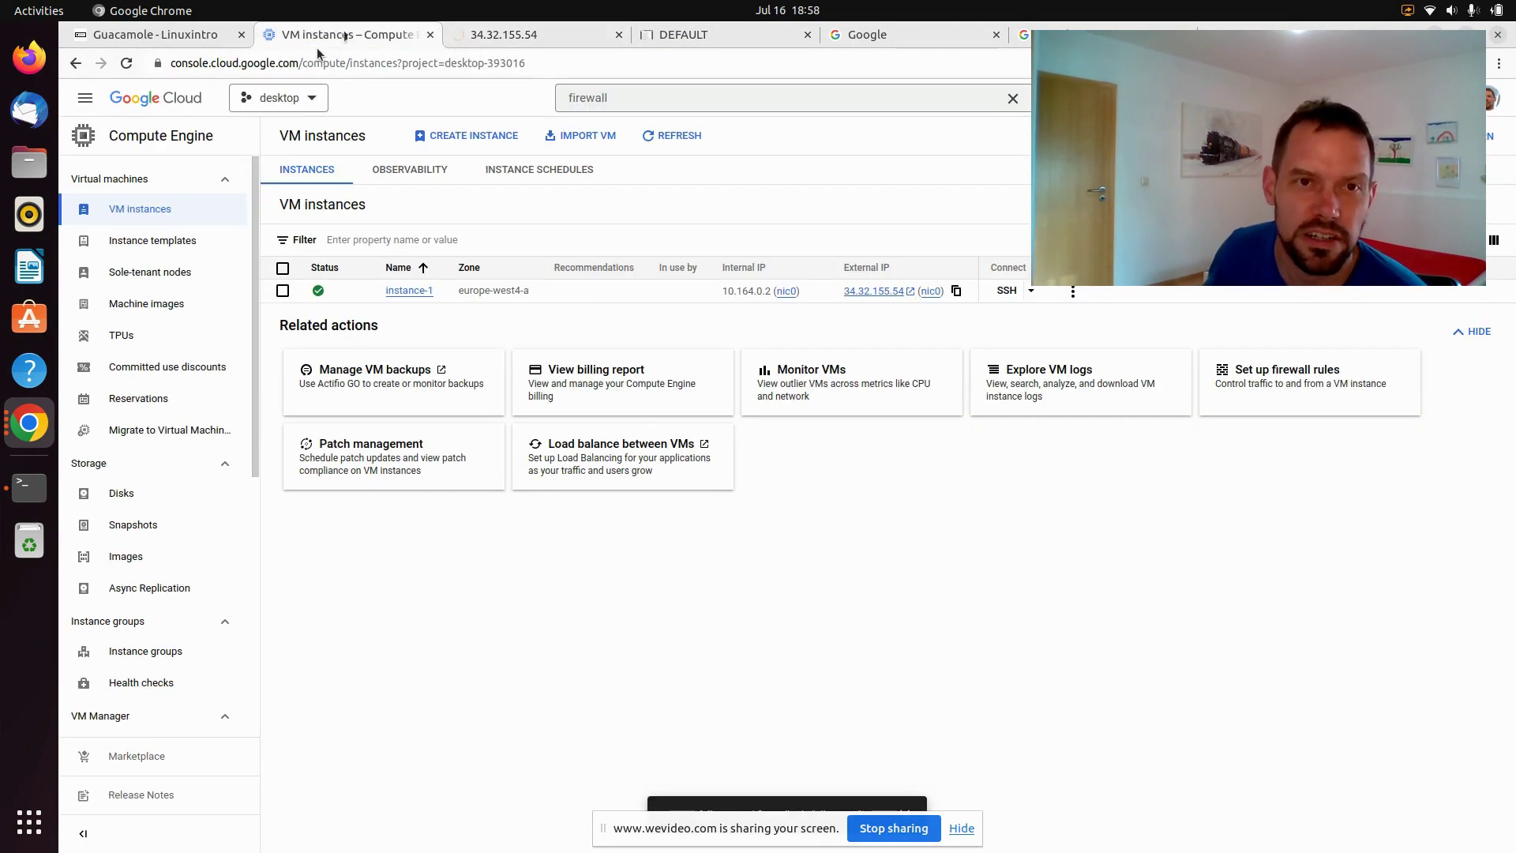
From the VPC network Firewall page, start a new firewall rule named allow-tomcat
click(634, 91)
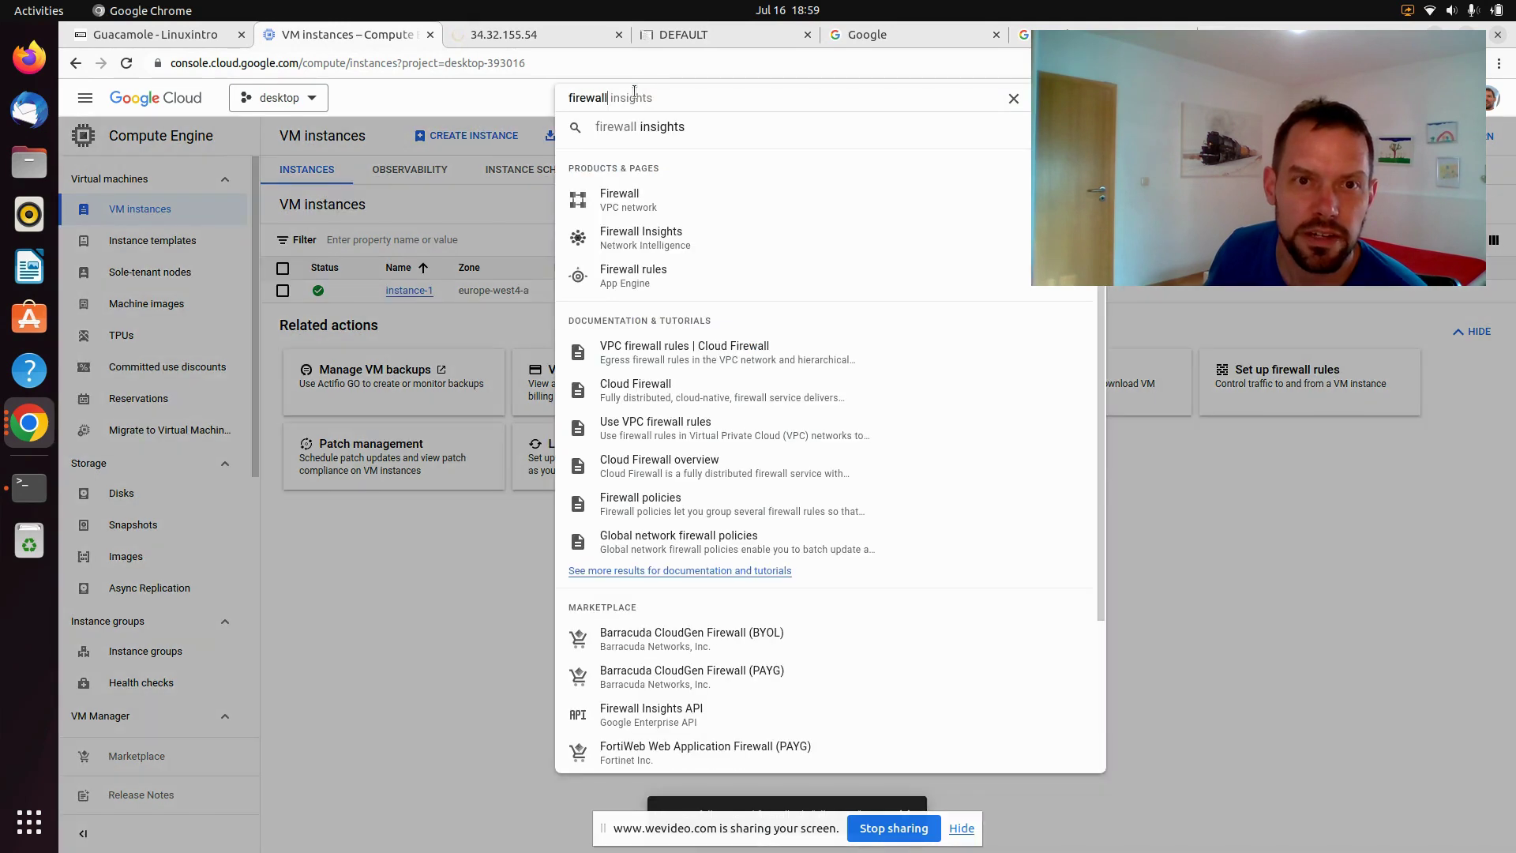
click(662, 208)
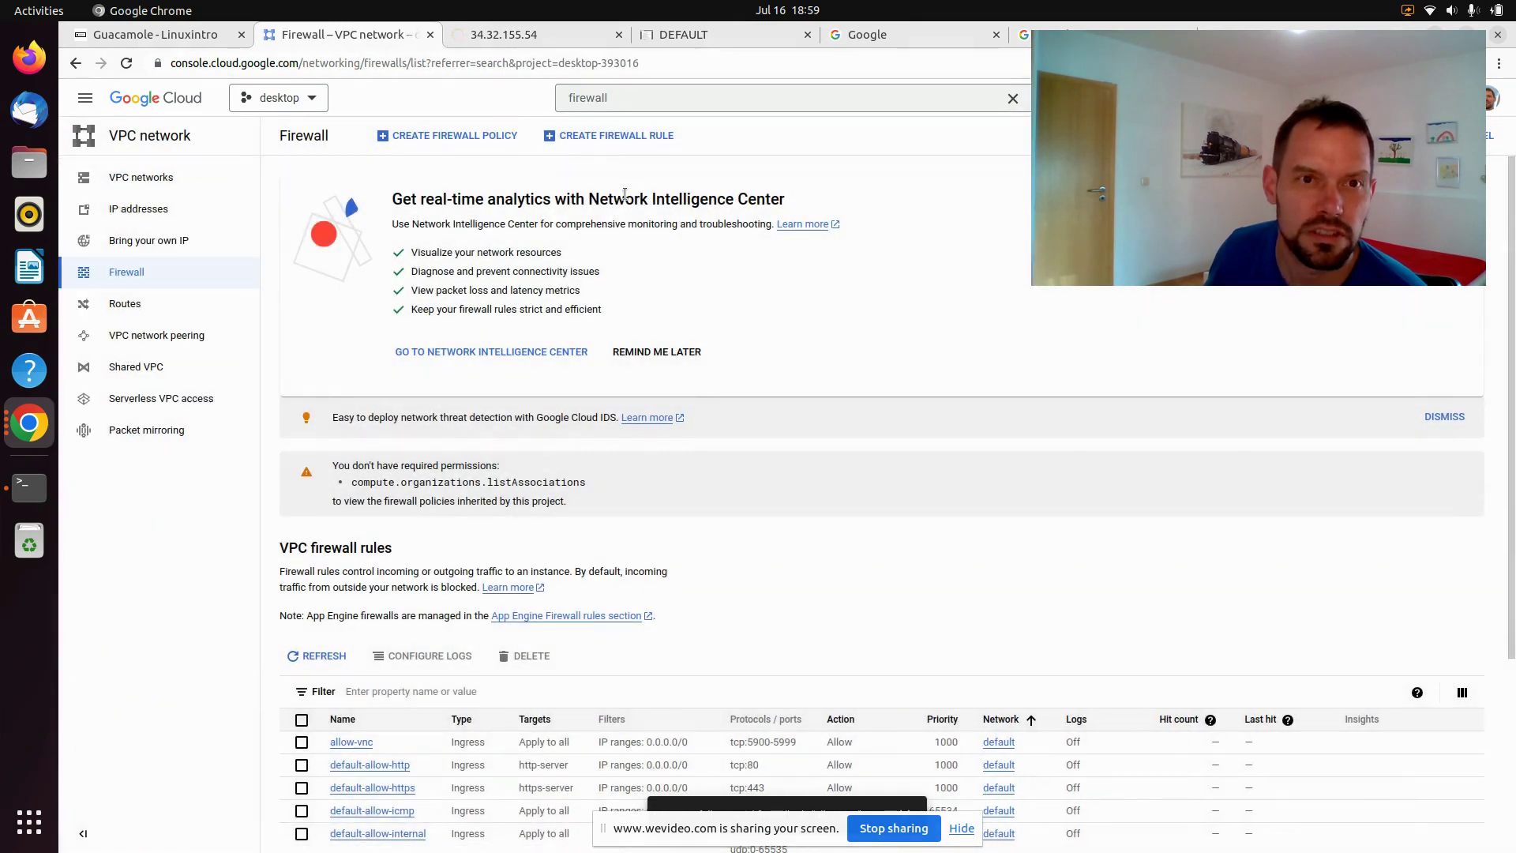
click(604, 137)
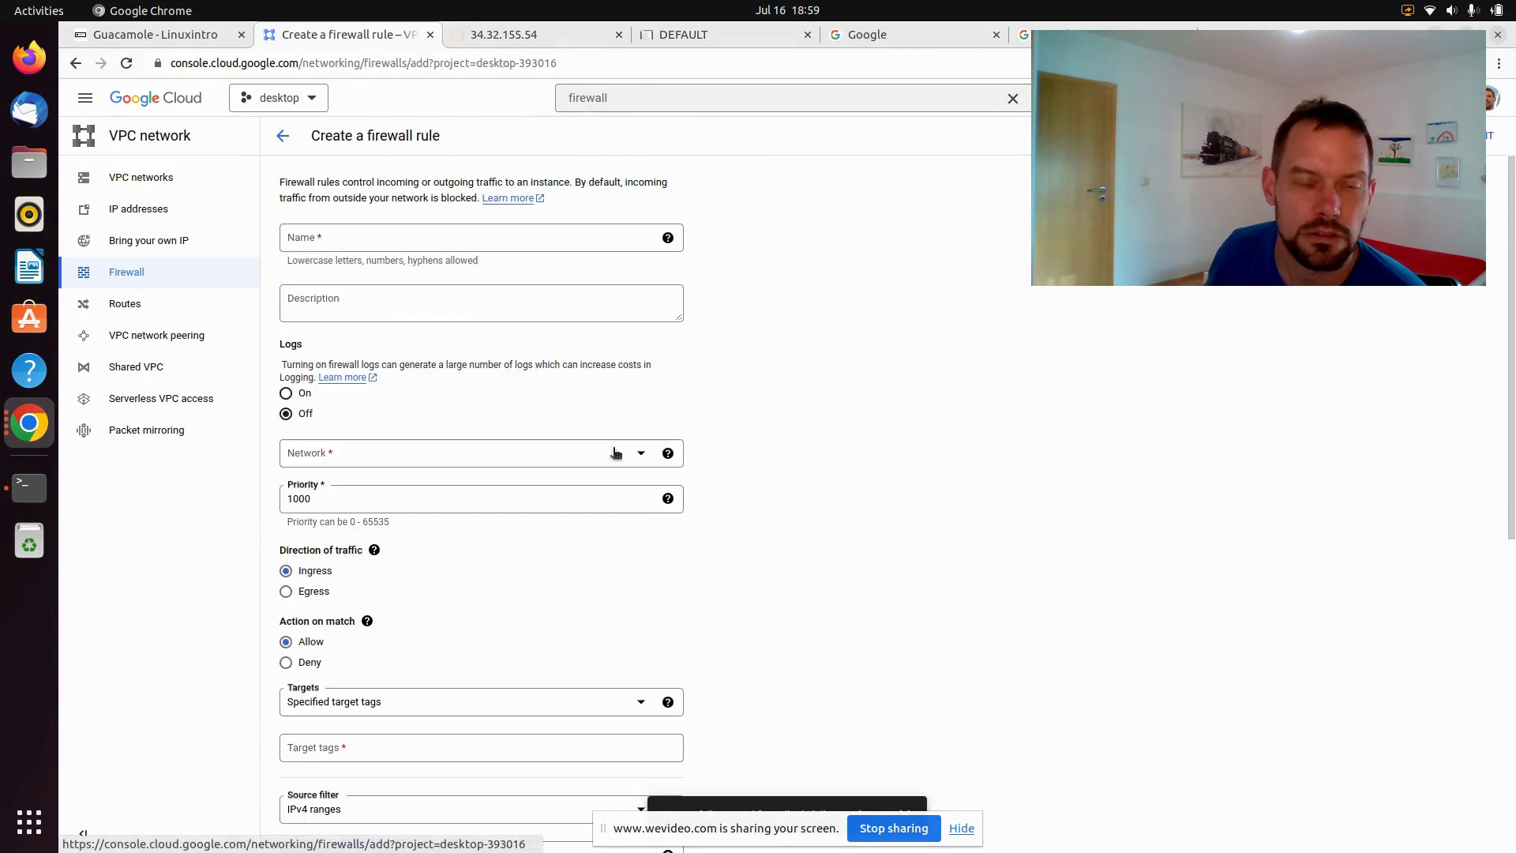
click(367, 236)
text(allow-tomcat)
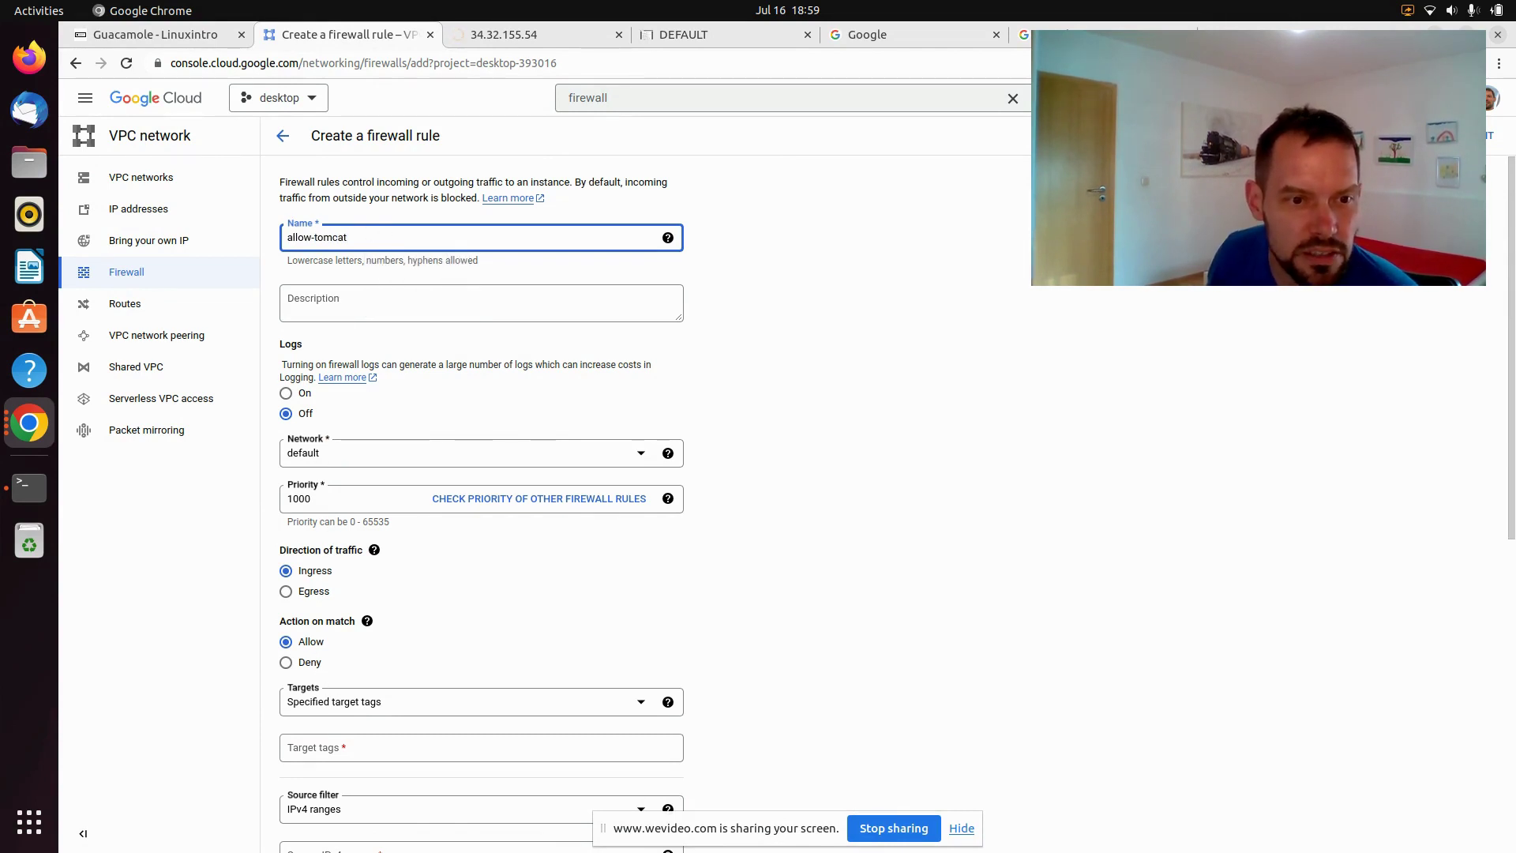
Target all instances, allow source 0.0.0.0/0 on TCP port 8080, and create the rule
click(344, 708)
click(315, 714)
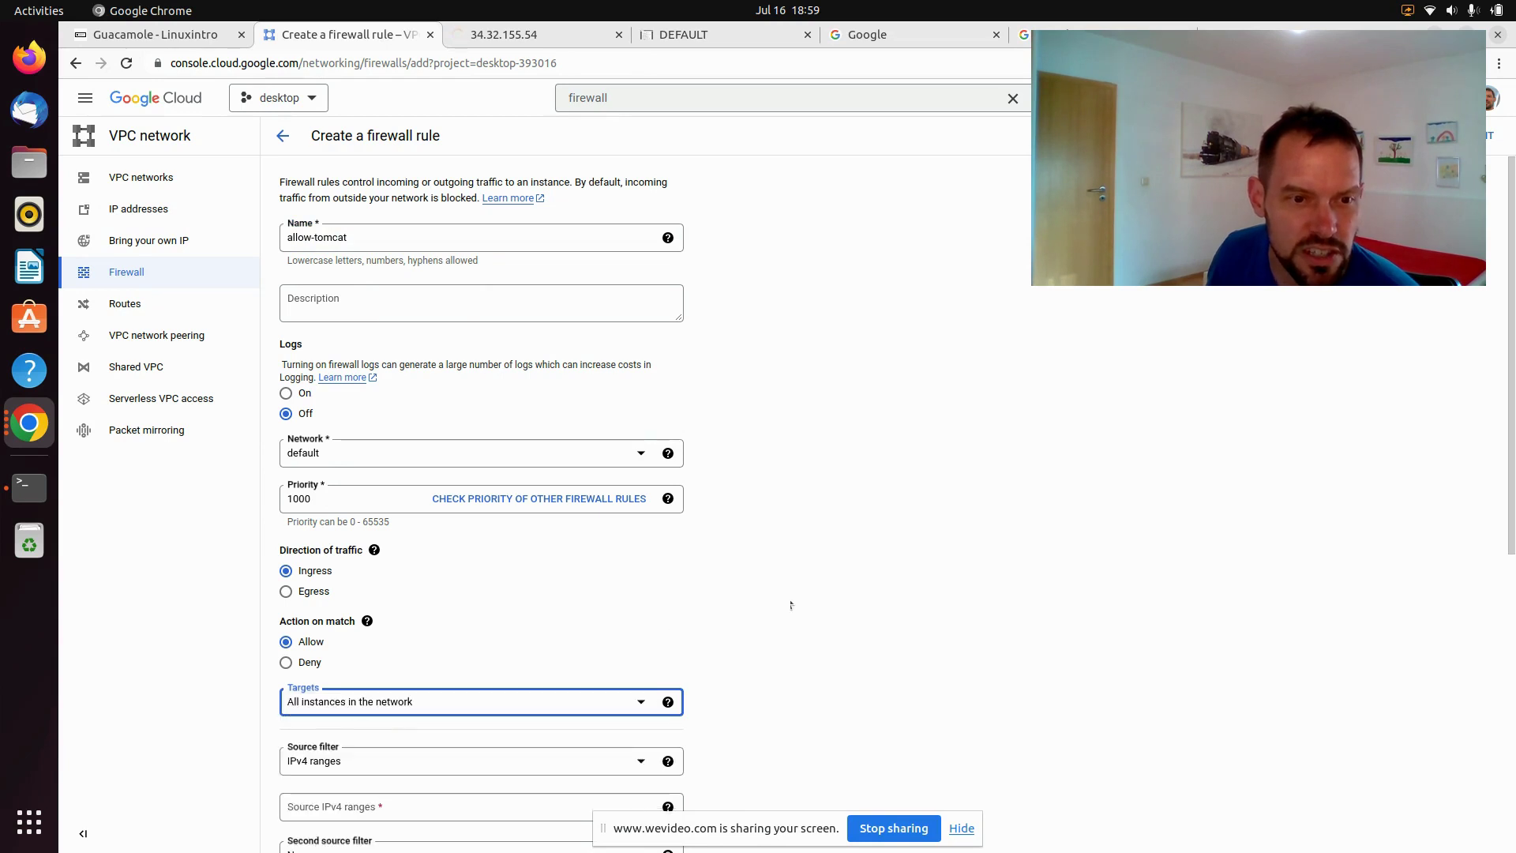
scroll(400, 555, down, 4)
click(357, 525)
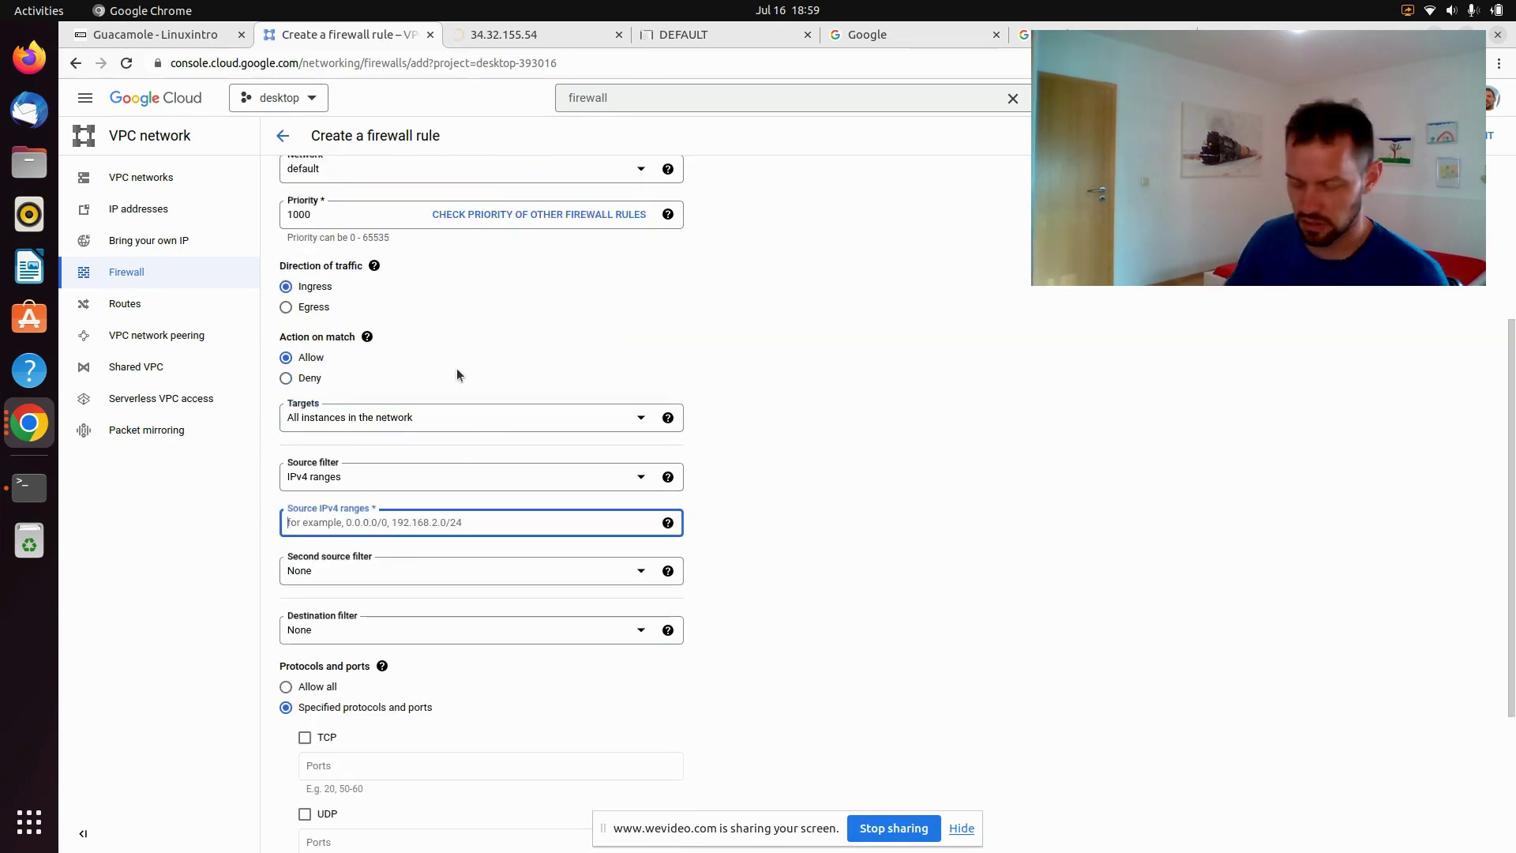
text(0.0.0.0/0)
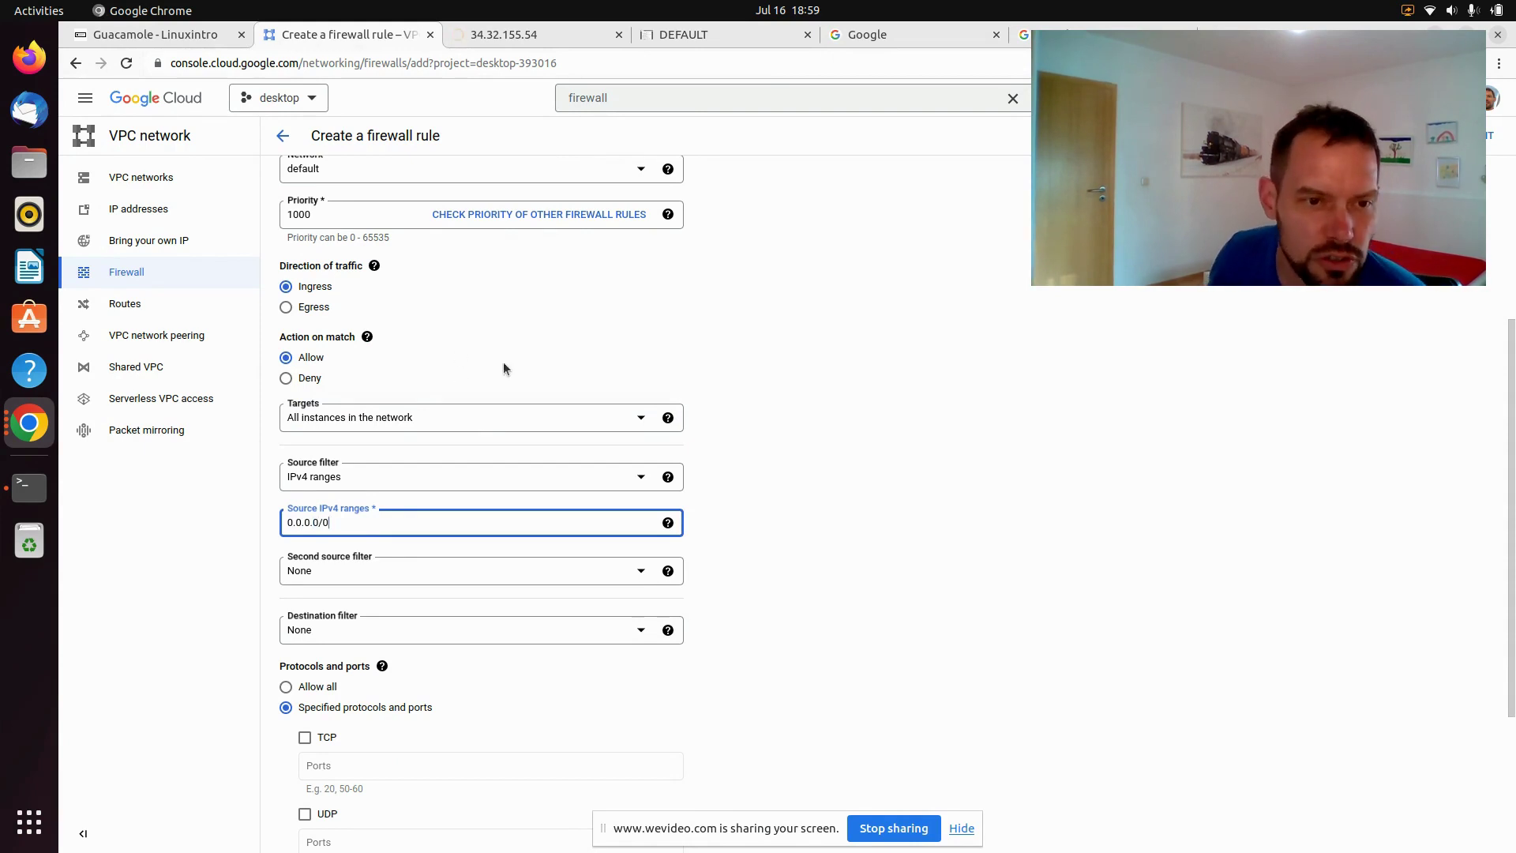
scroll(860, 403, down, 3)
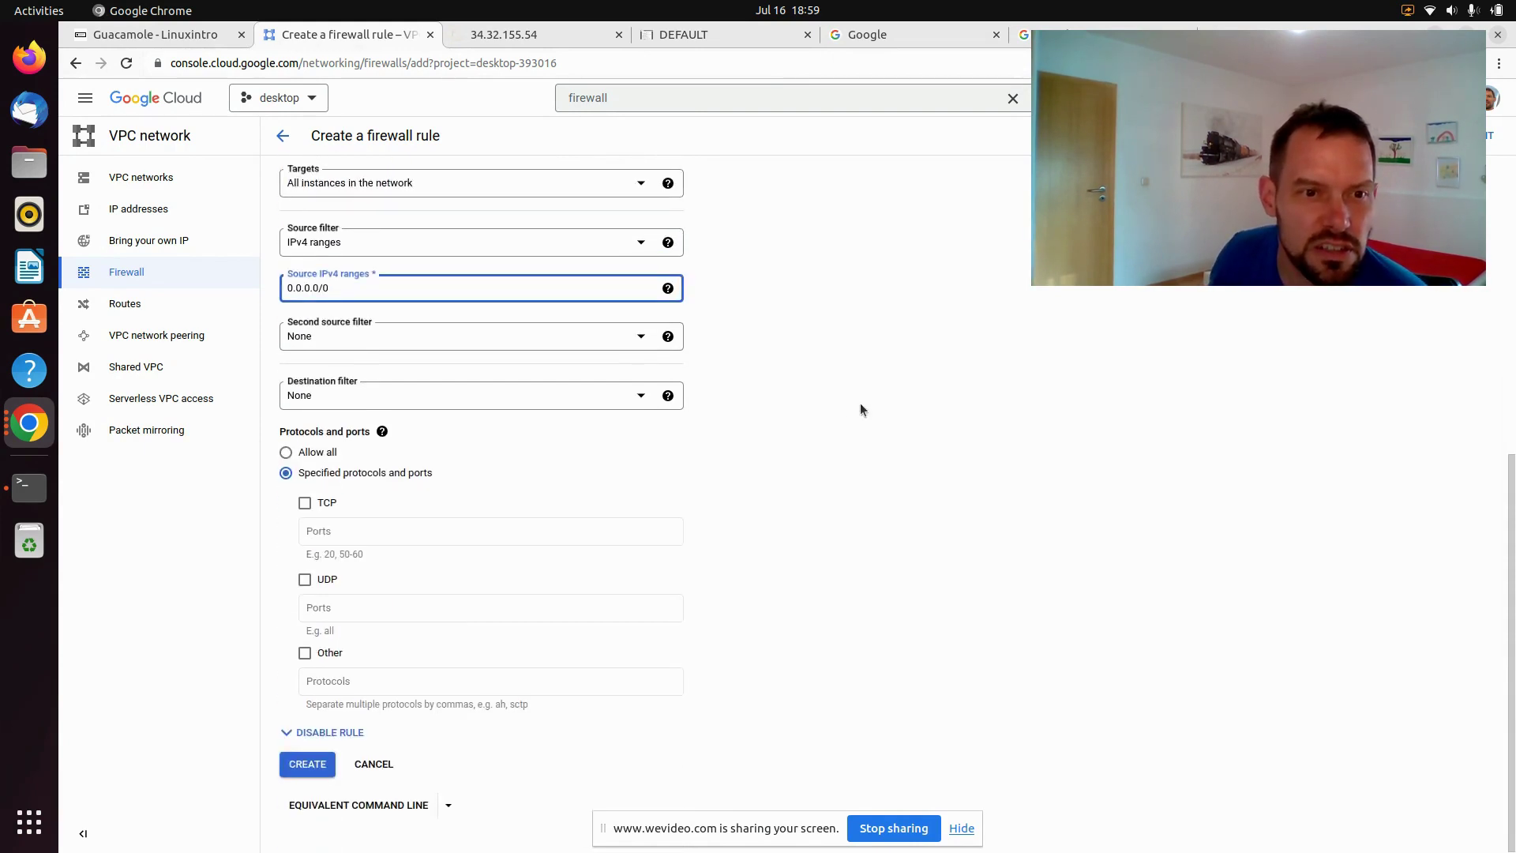
click(305, 503)
click(317, 529)
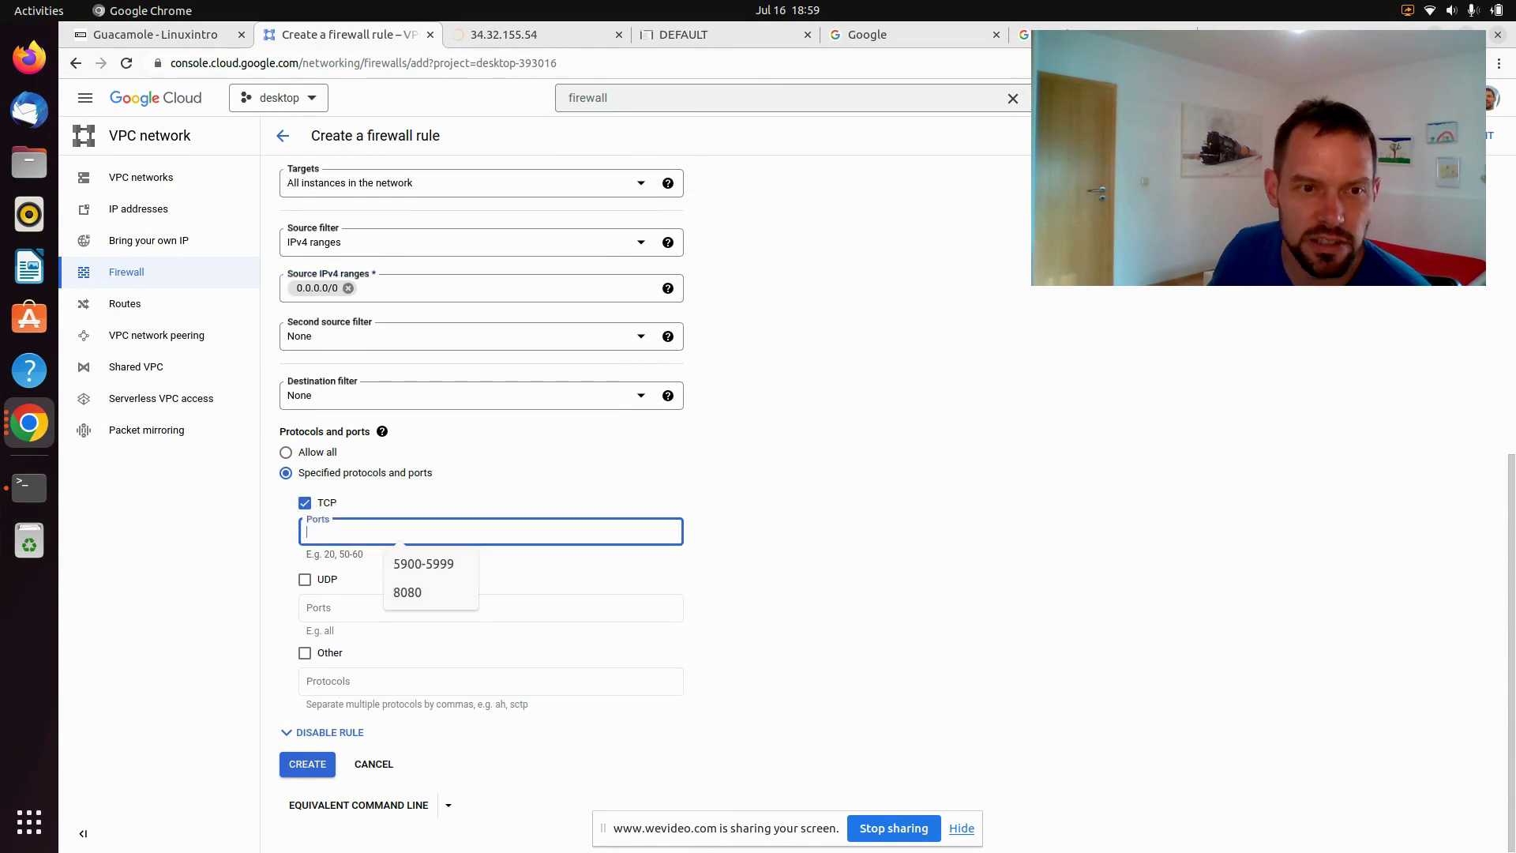
click(430, 592)
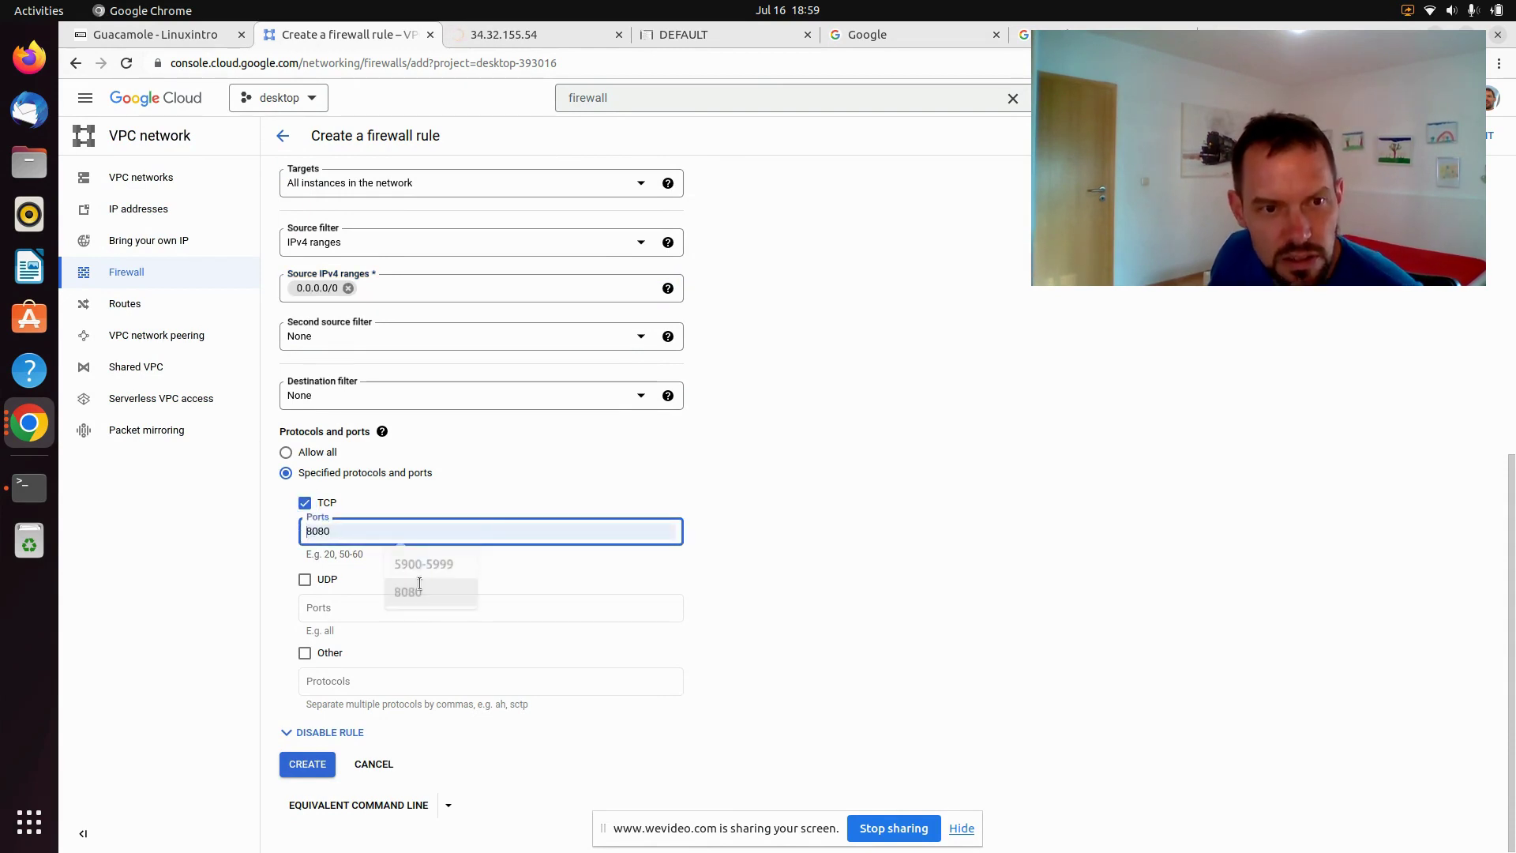
click(308, 764)
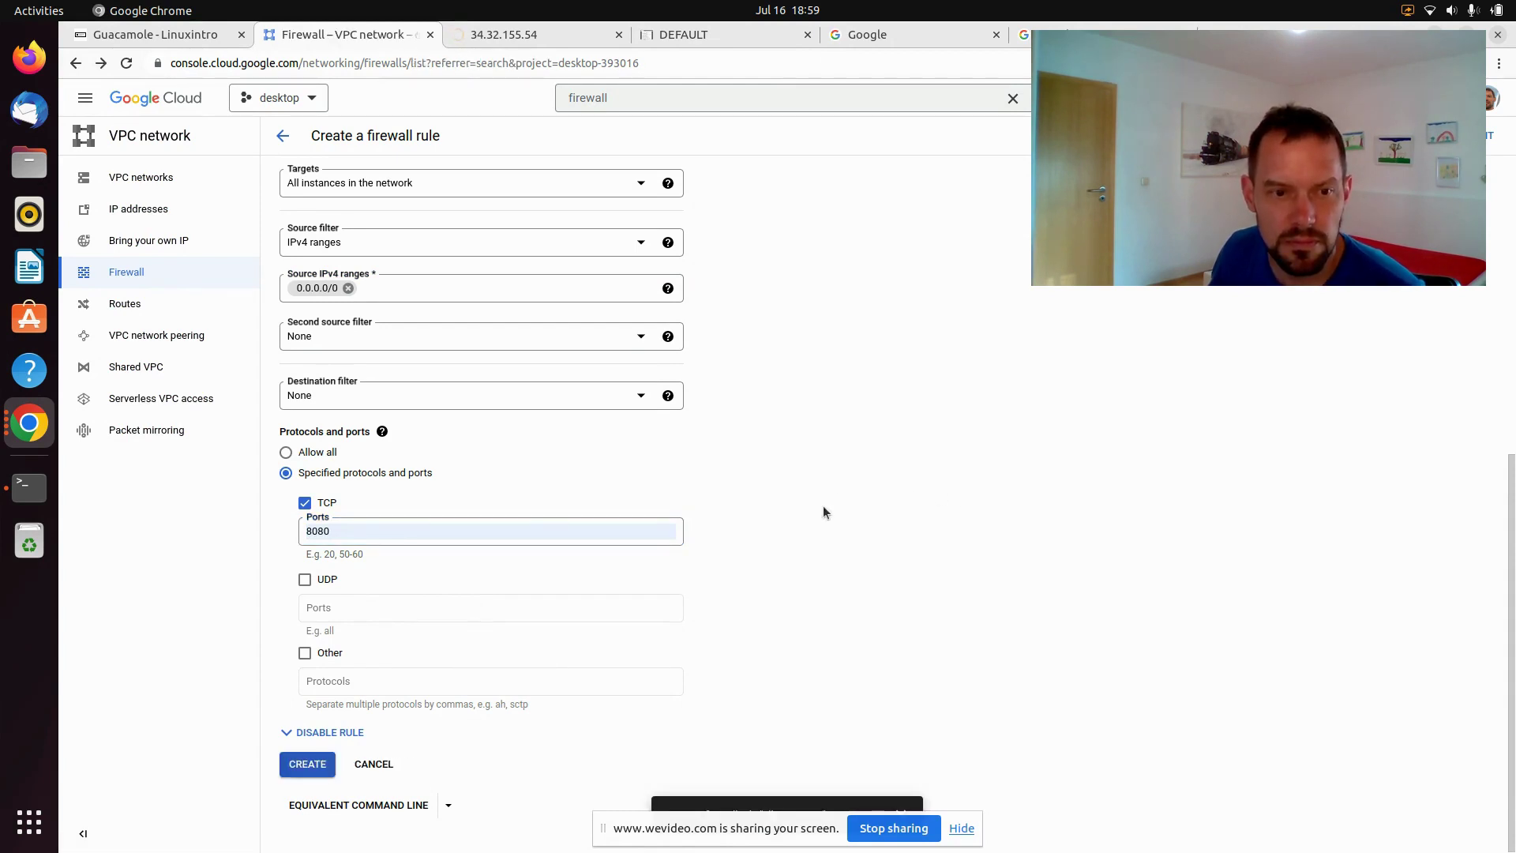
scroll(562, 594, down, 4)
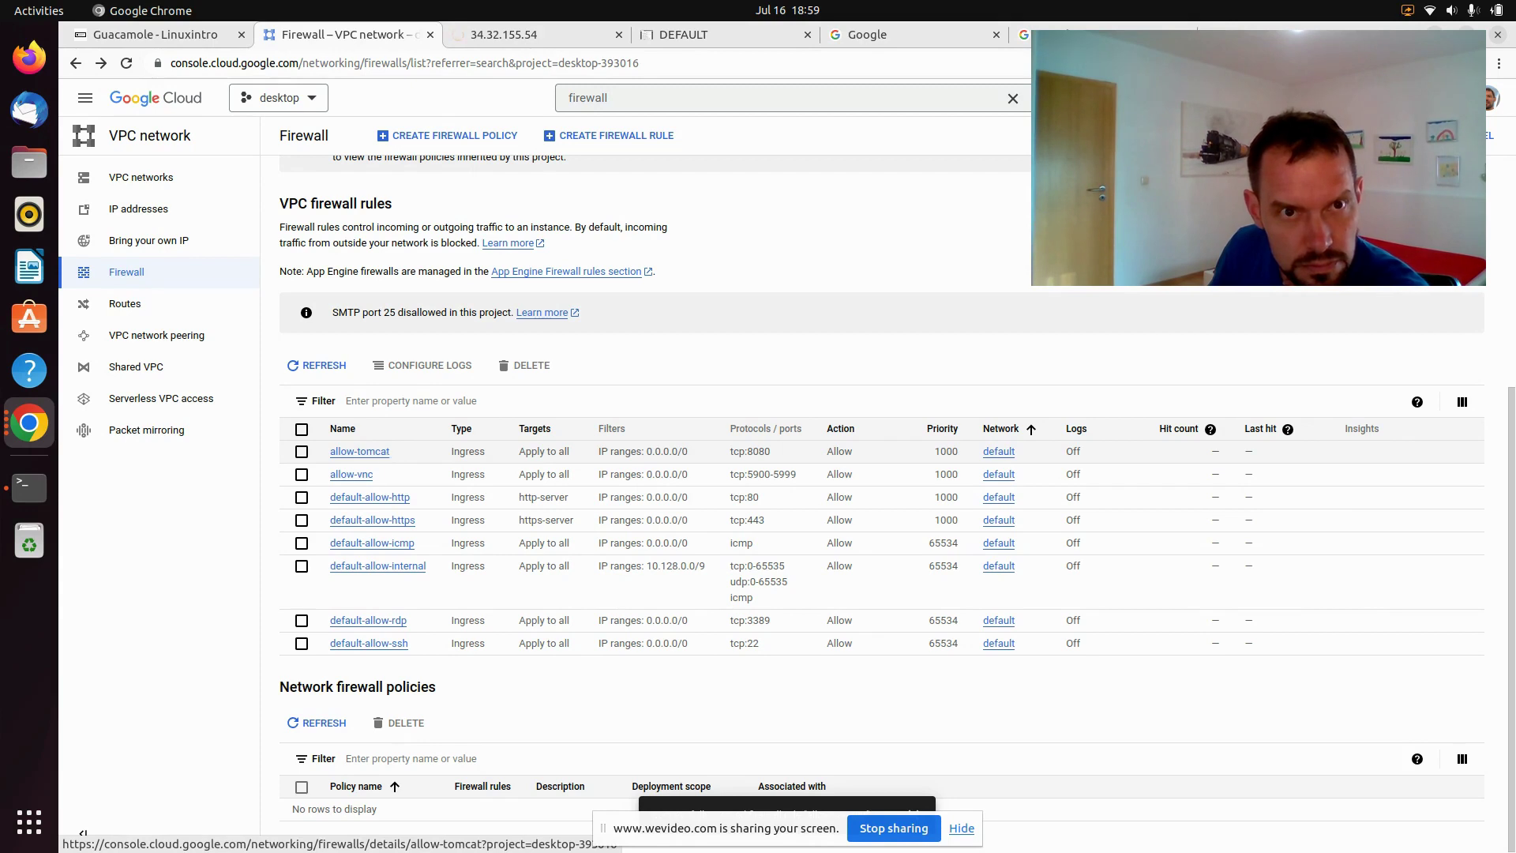
Confirm Tomcat's page at 34.32.155.54:8080, then load /guacamole and click into the username field
click(513, 35)
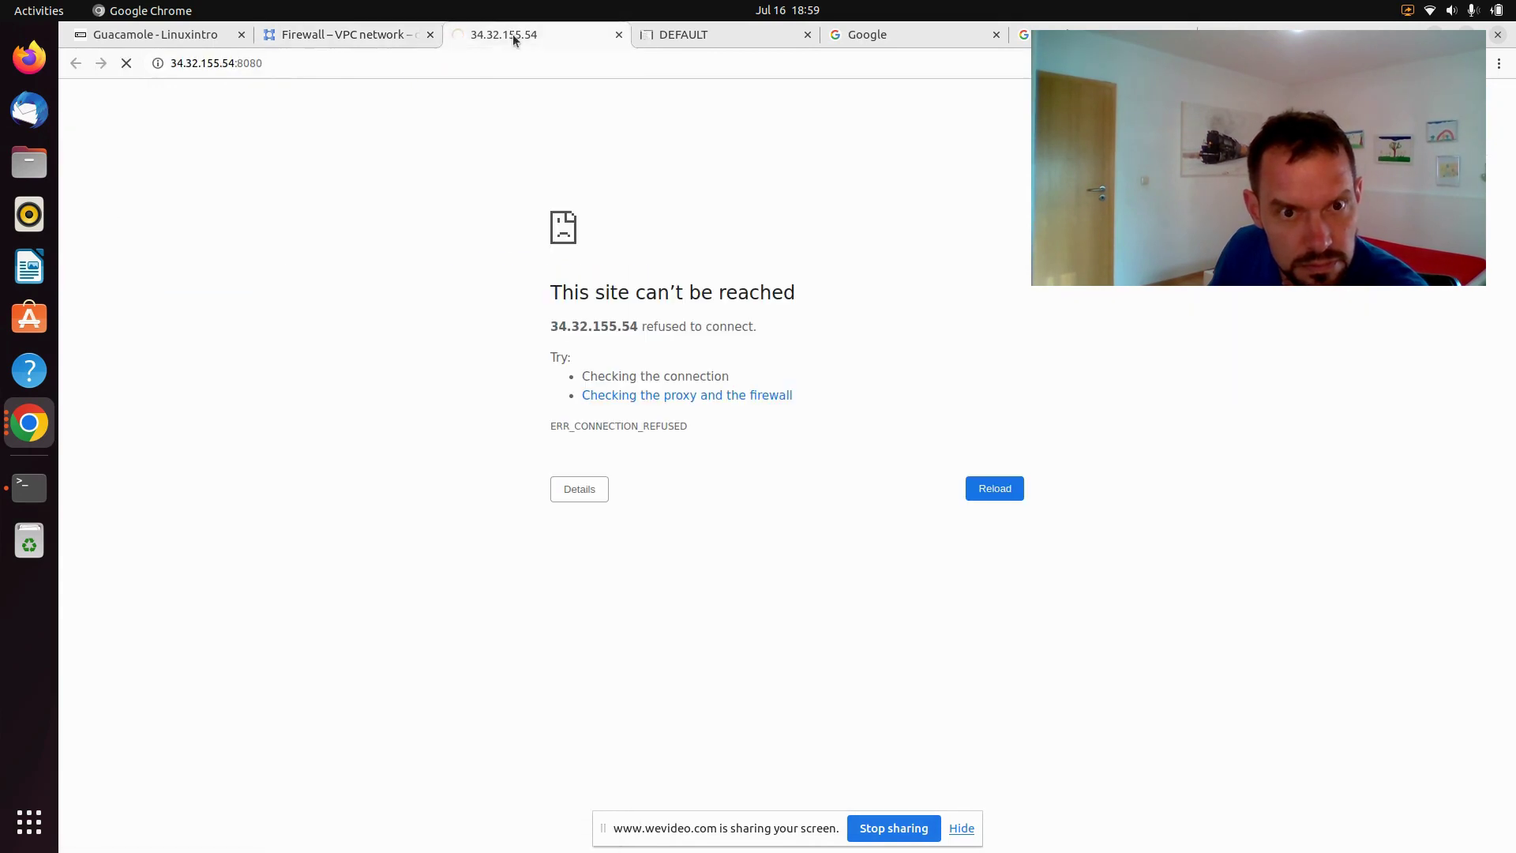
click(302, 64)
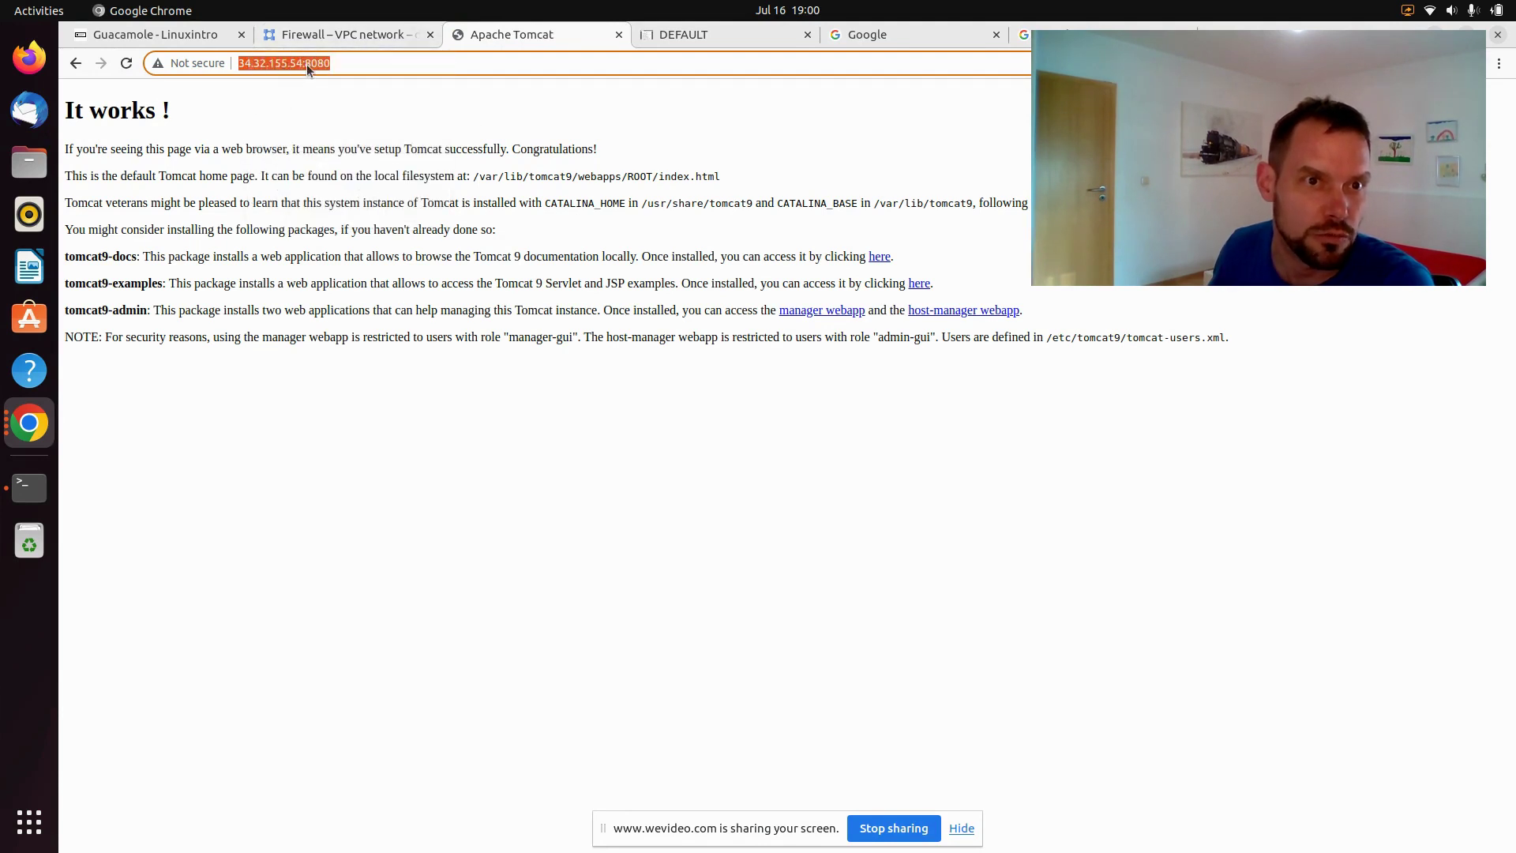
drag(130, 147, 356, 198)
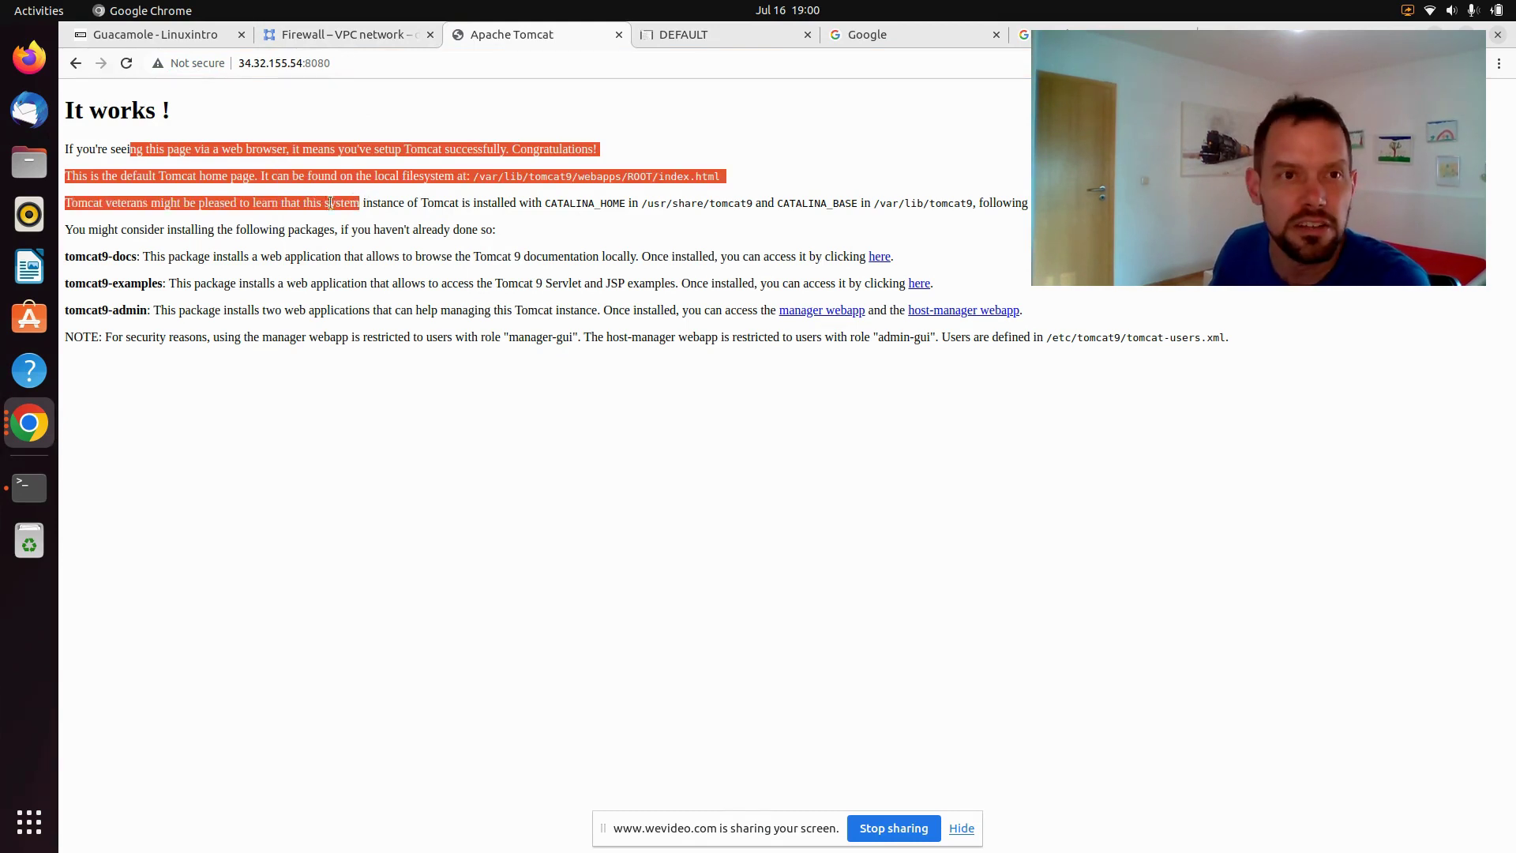
click(376, 62)
click(383, 64)
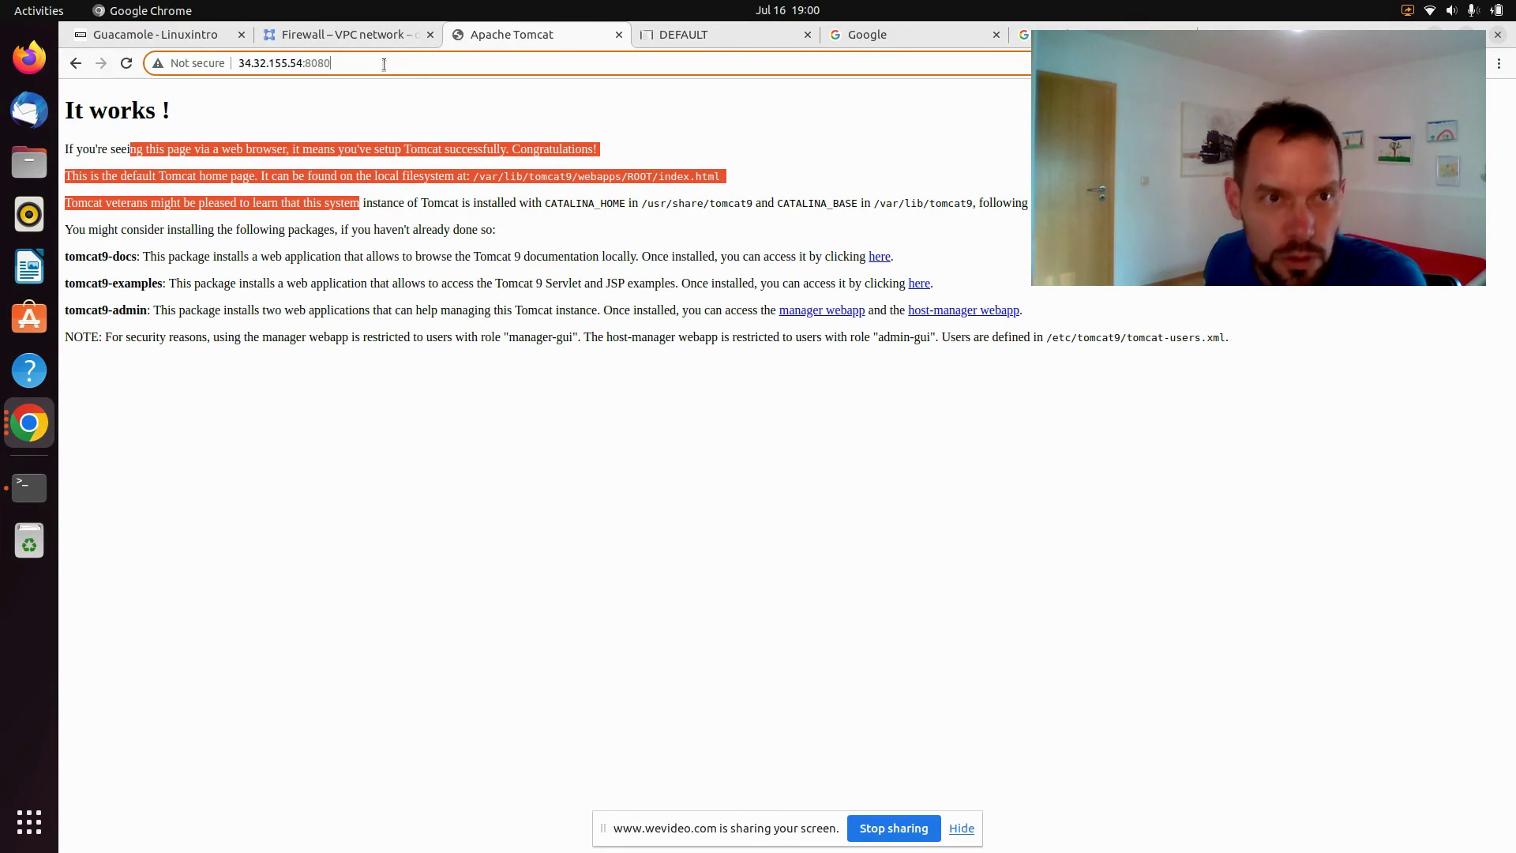
text(/)
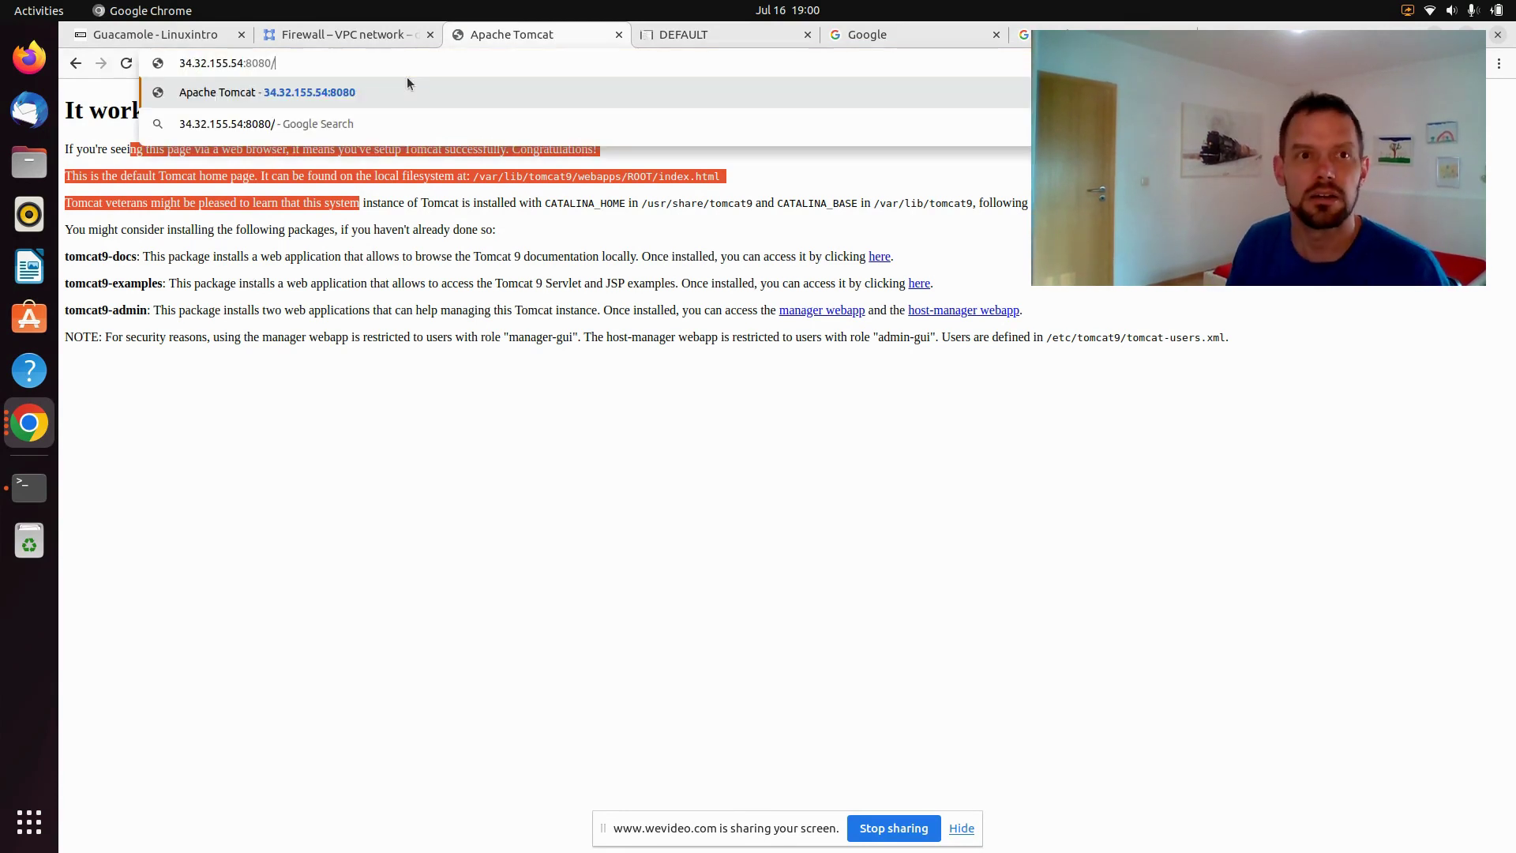
text(guacamole)
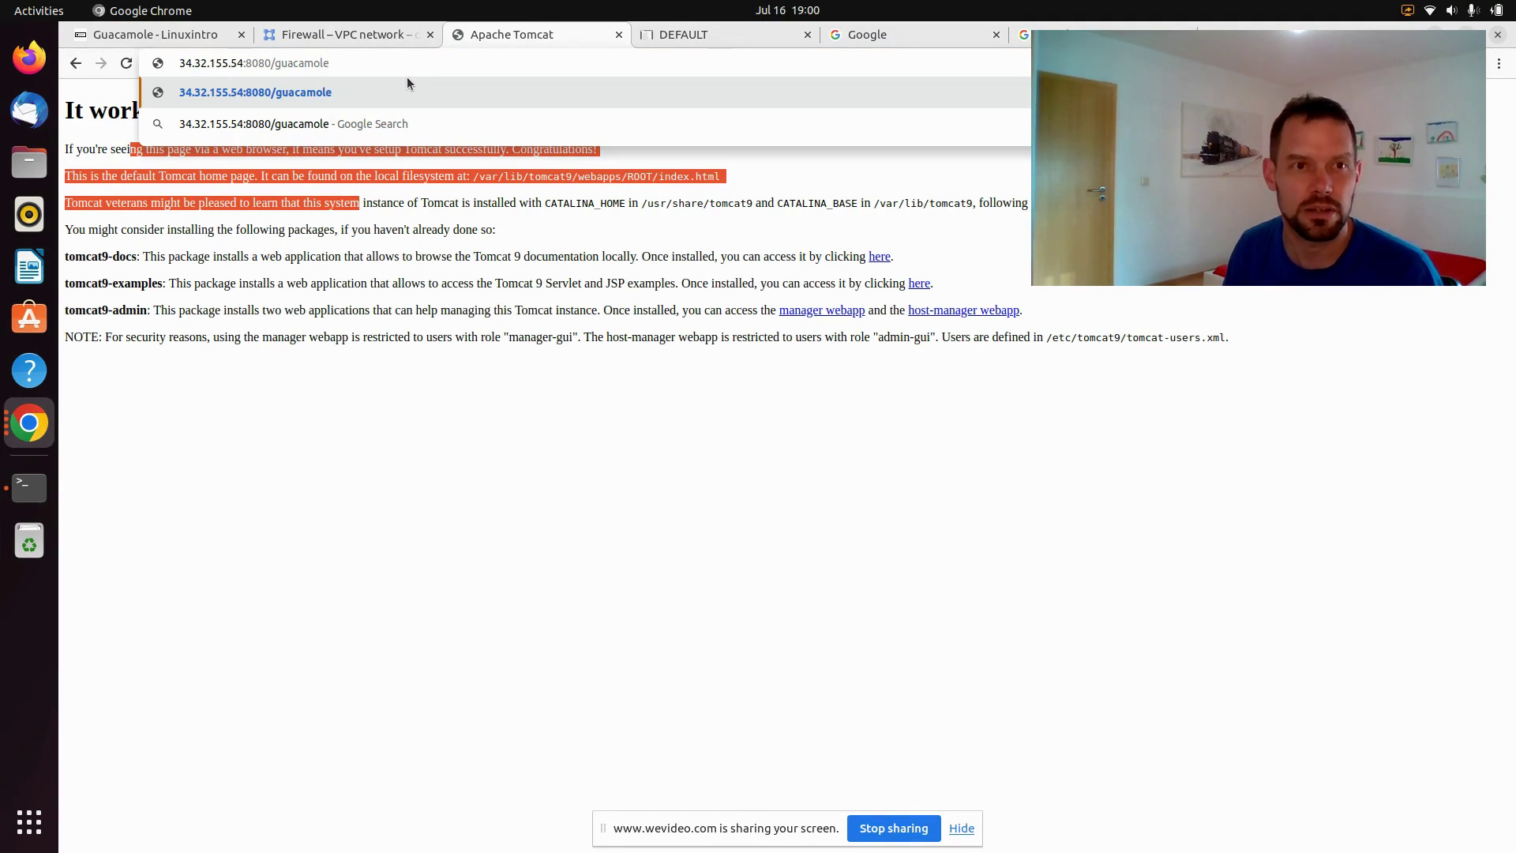
key(Return)
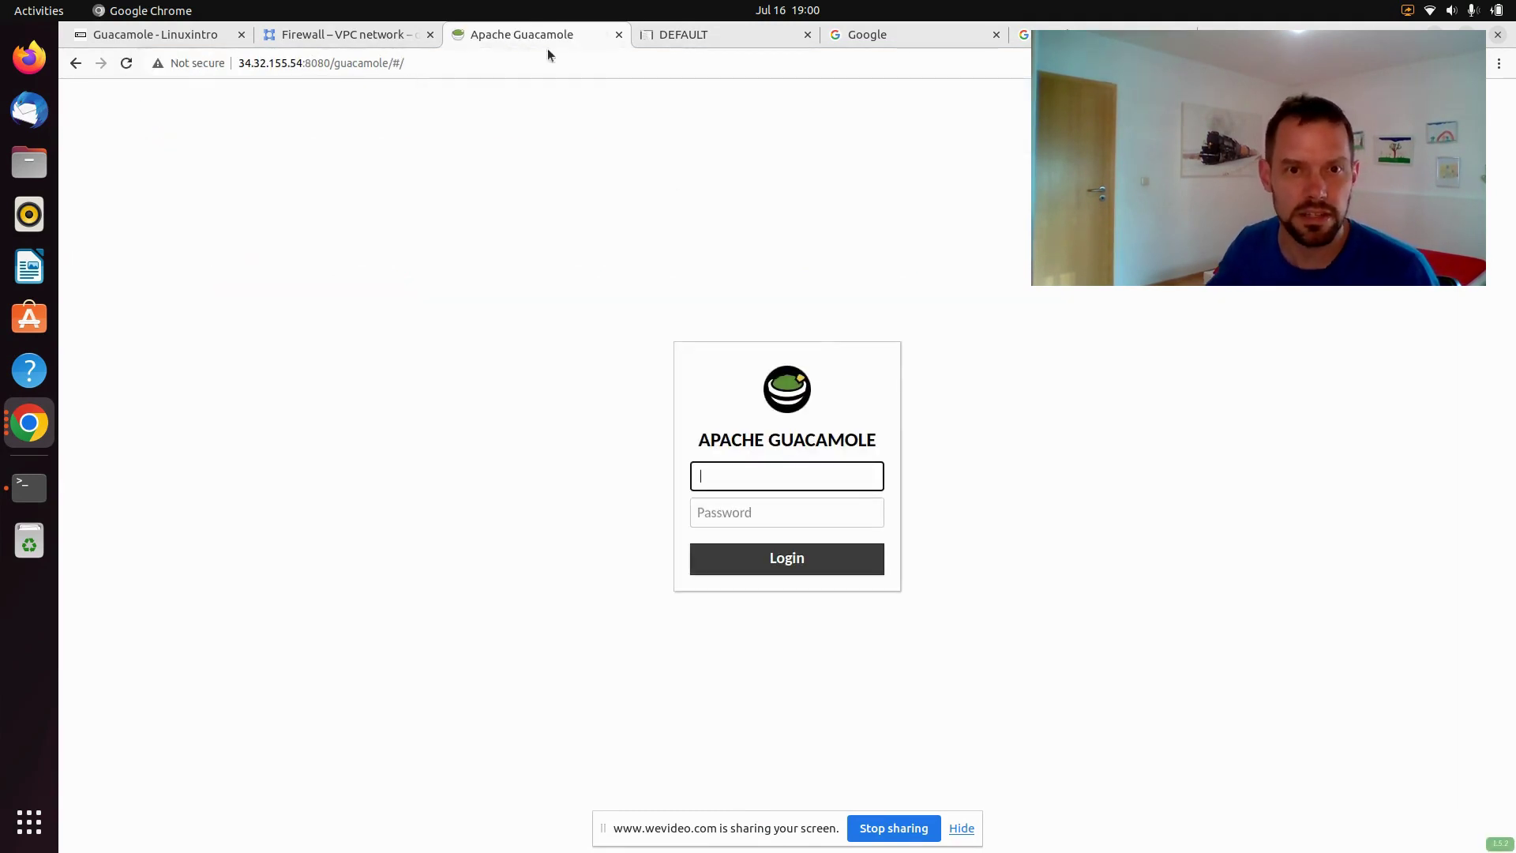
click(801, 476)
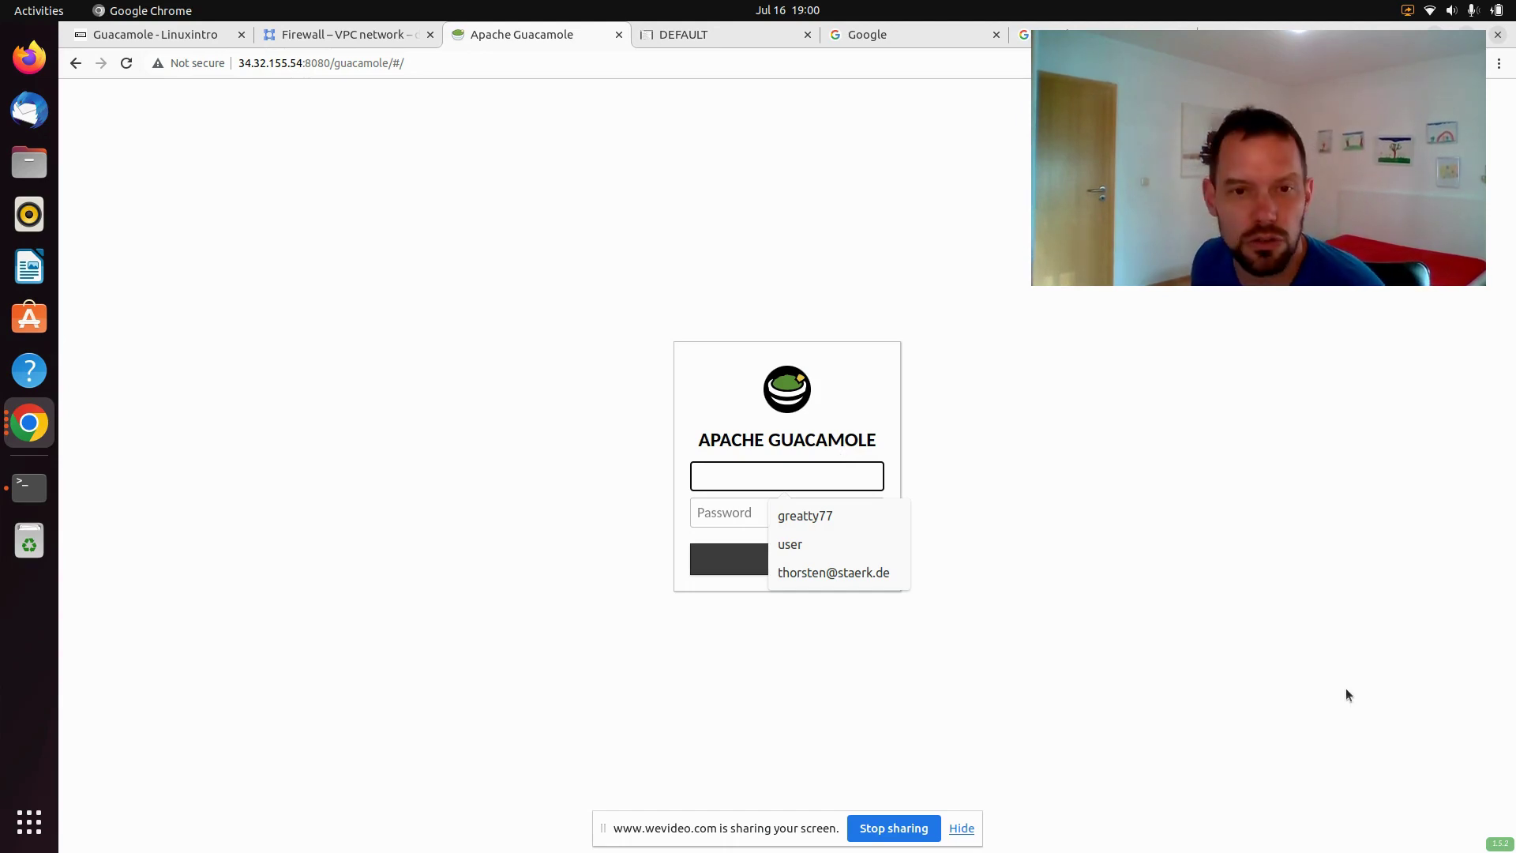
Bring the SSH-in-browser window to the front, move it up, and paste the apt-get install command
click(29, 422)
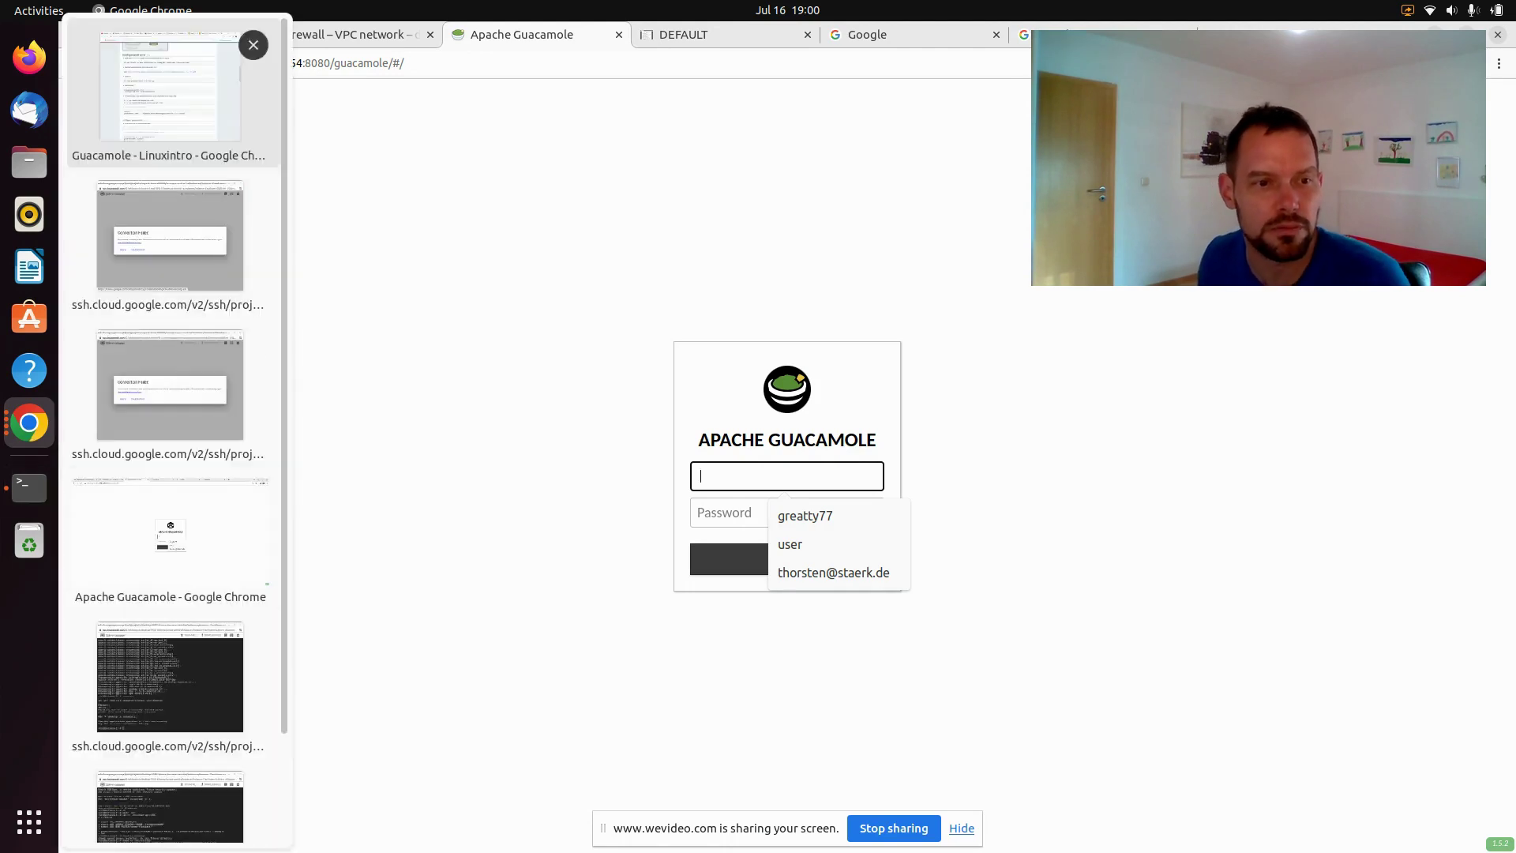
click(143, 700)
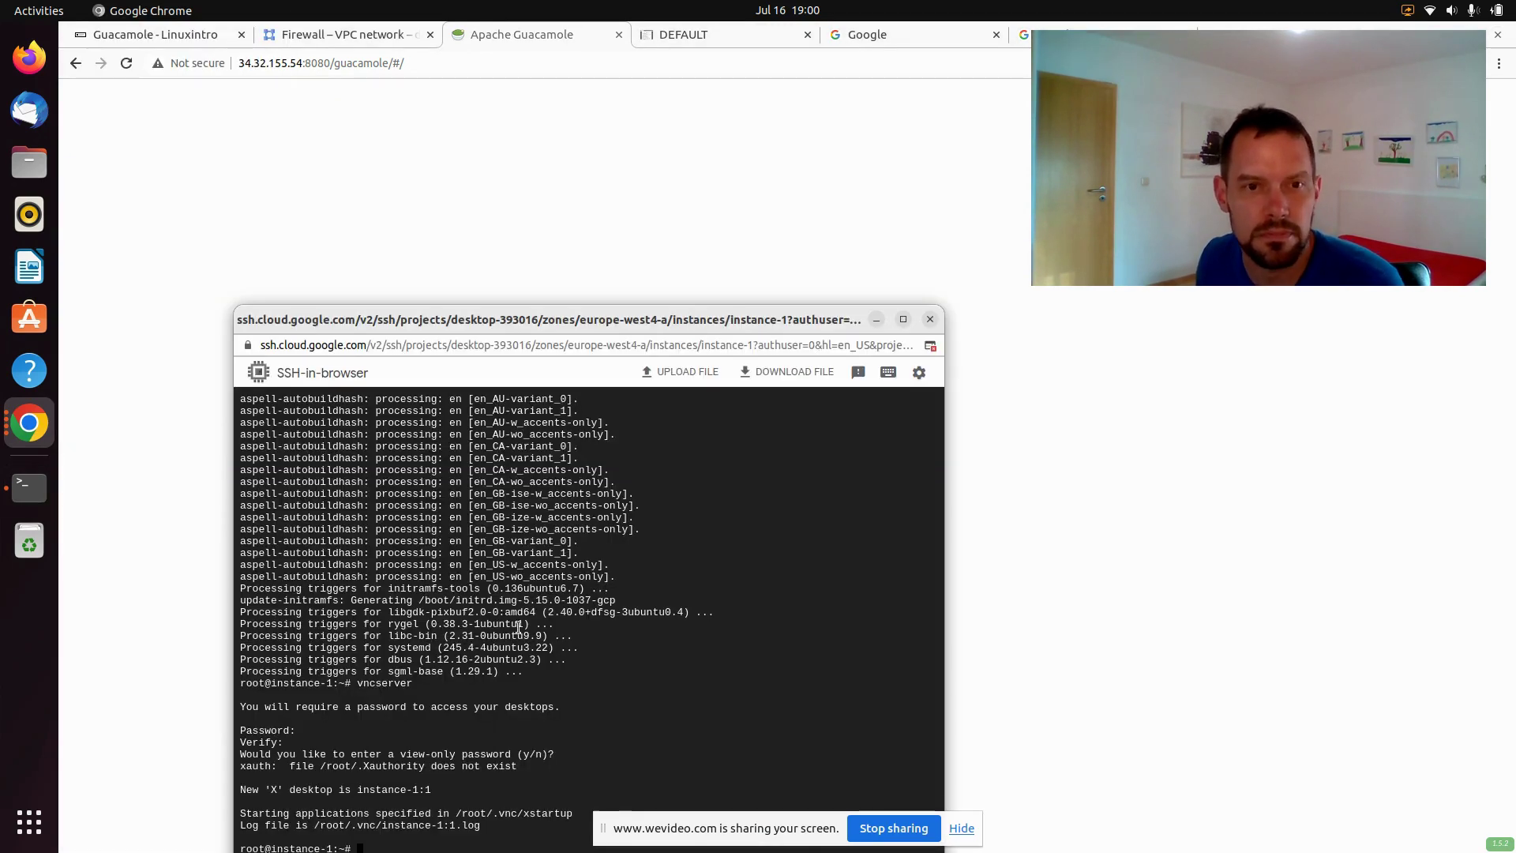
drag(653, 319, 740, 118)
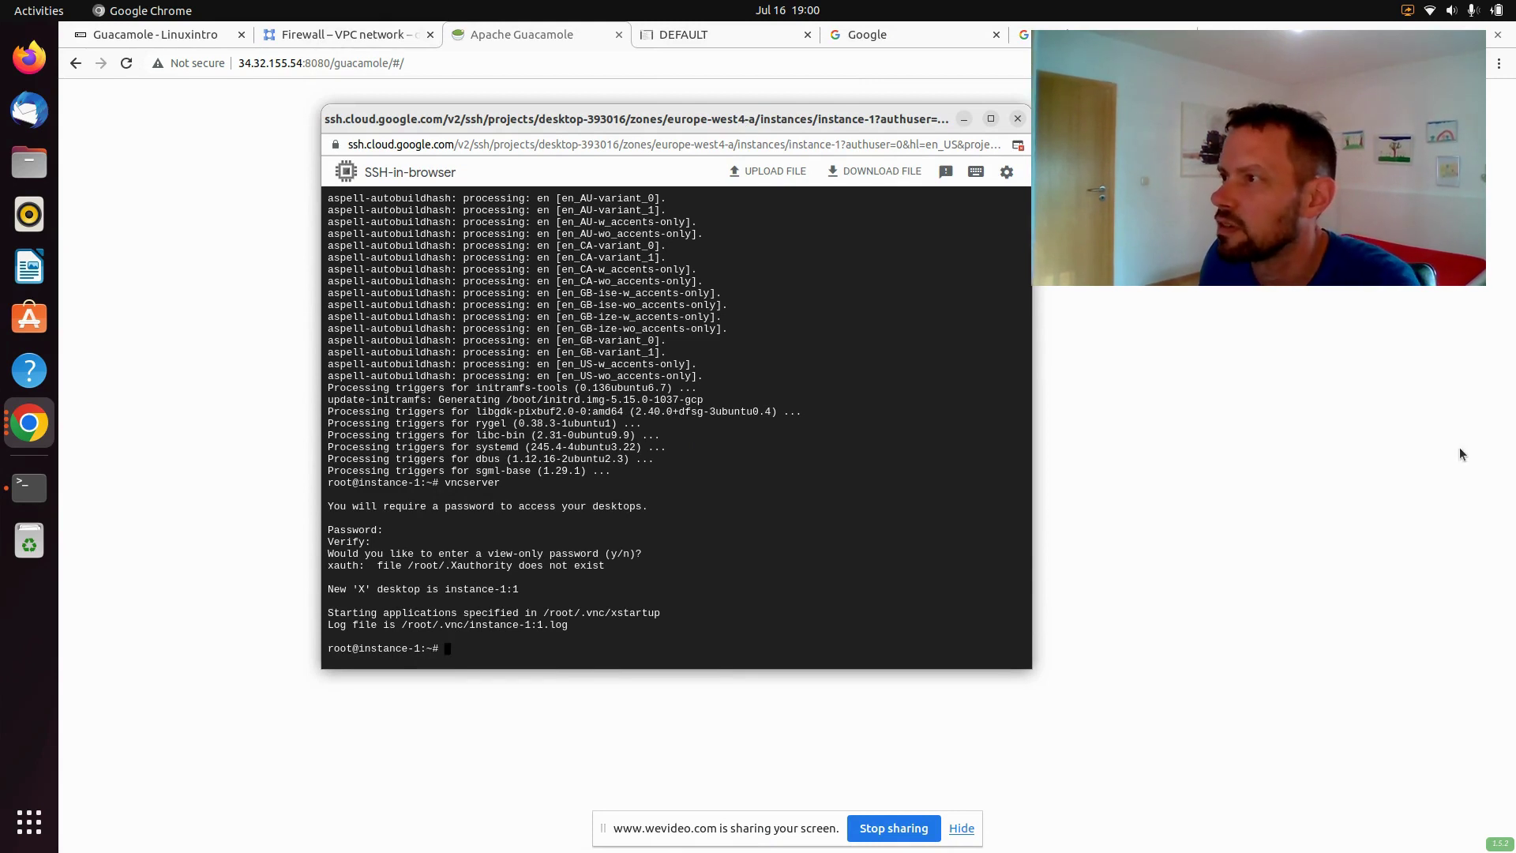
key(alt+Tab)
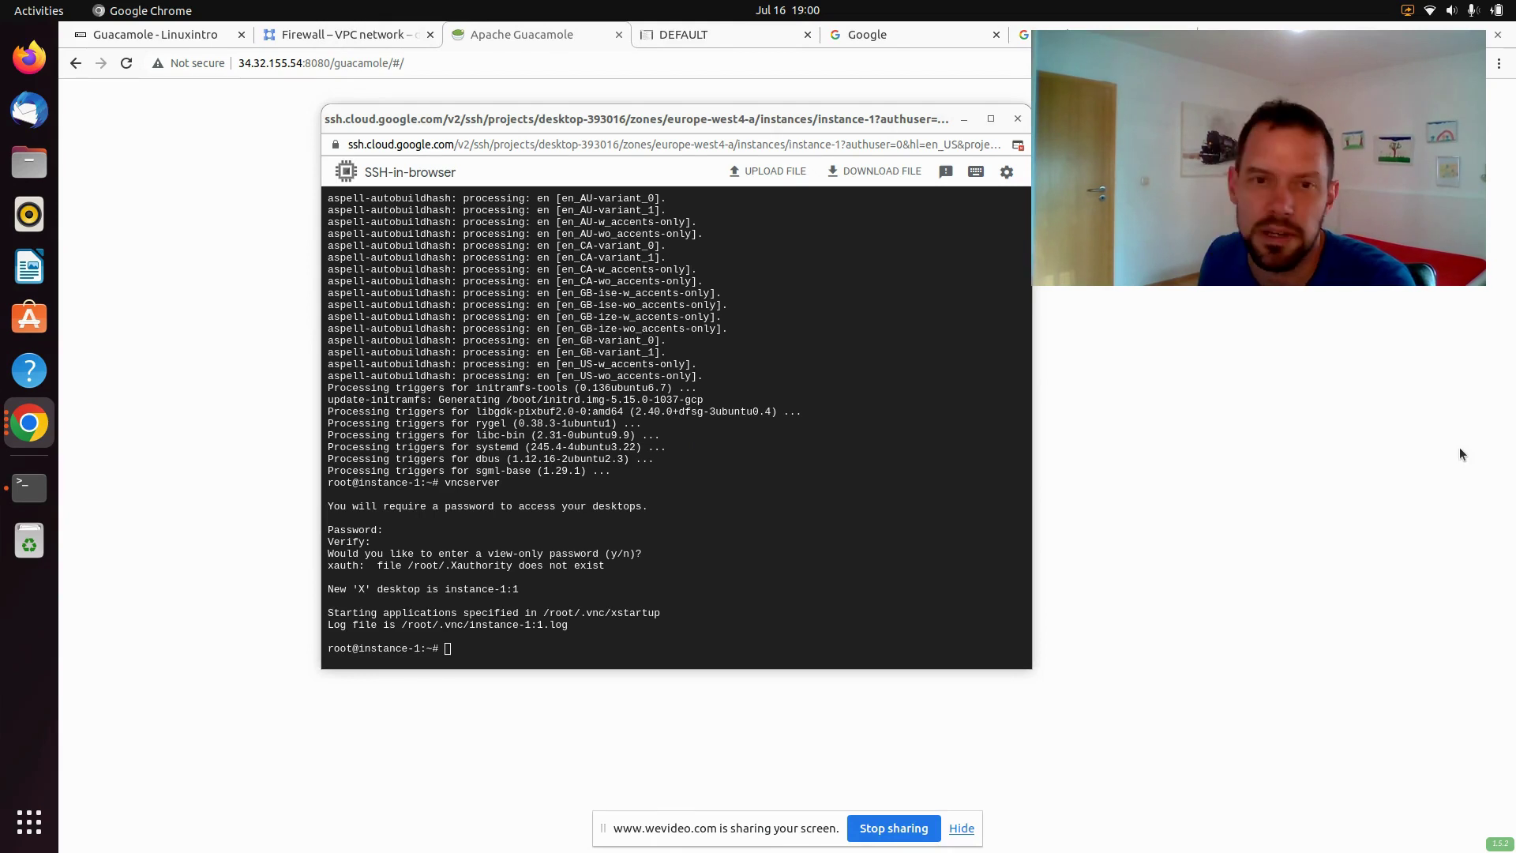
right_click(672, 456)
Run the apt-get install for gcc, make and the VNC, PNG, Cairo and UUID dev libraries
click(732, 565)
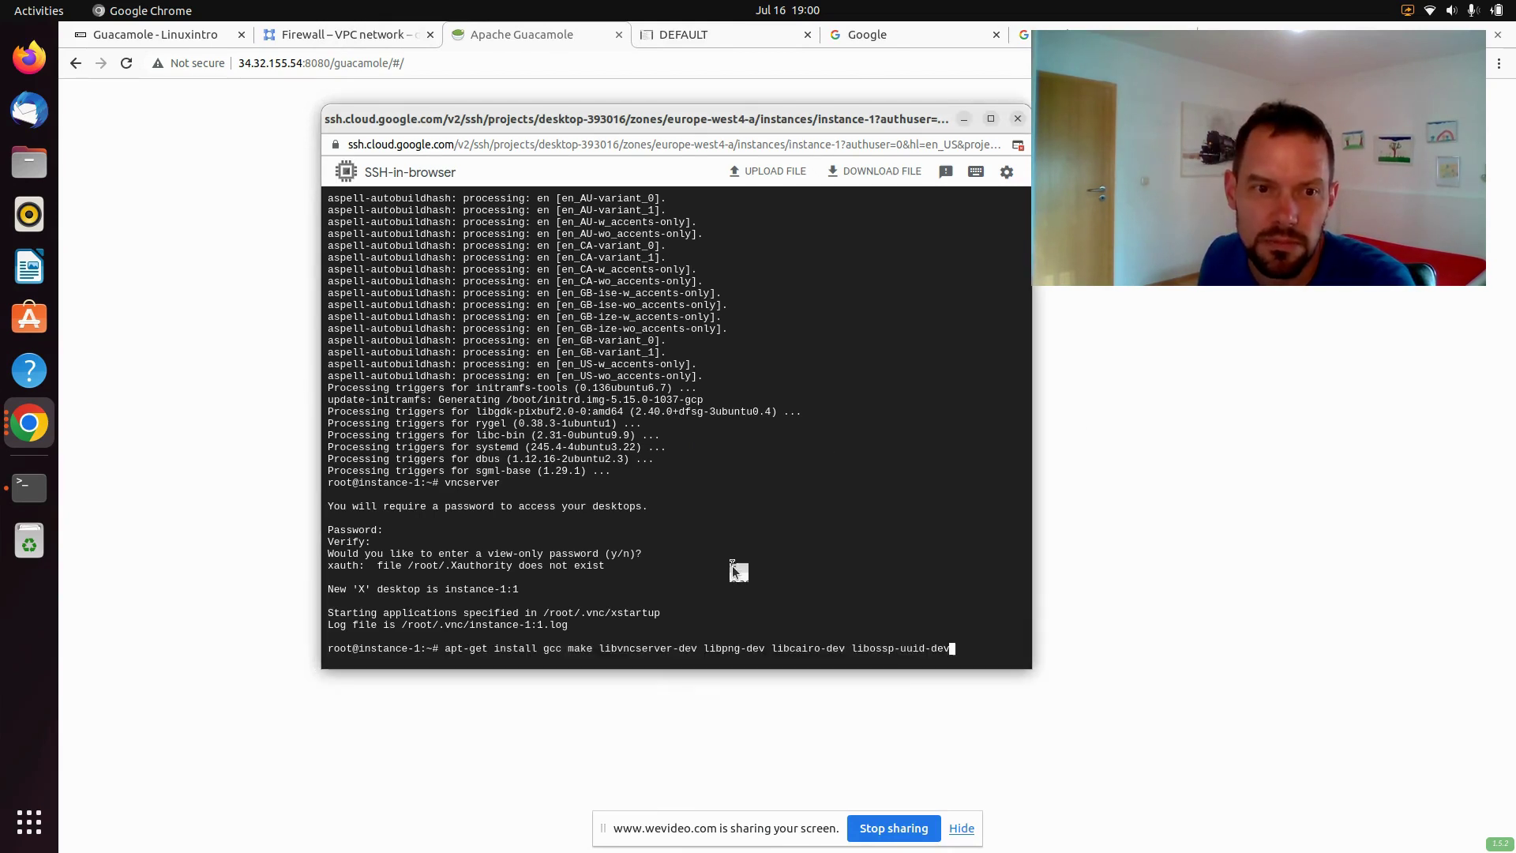
key(Return)
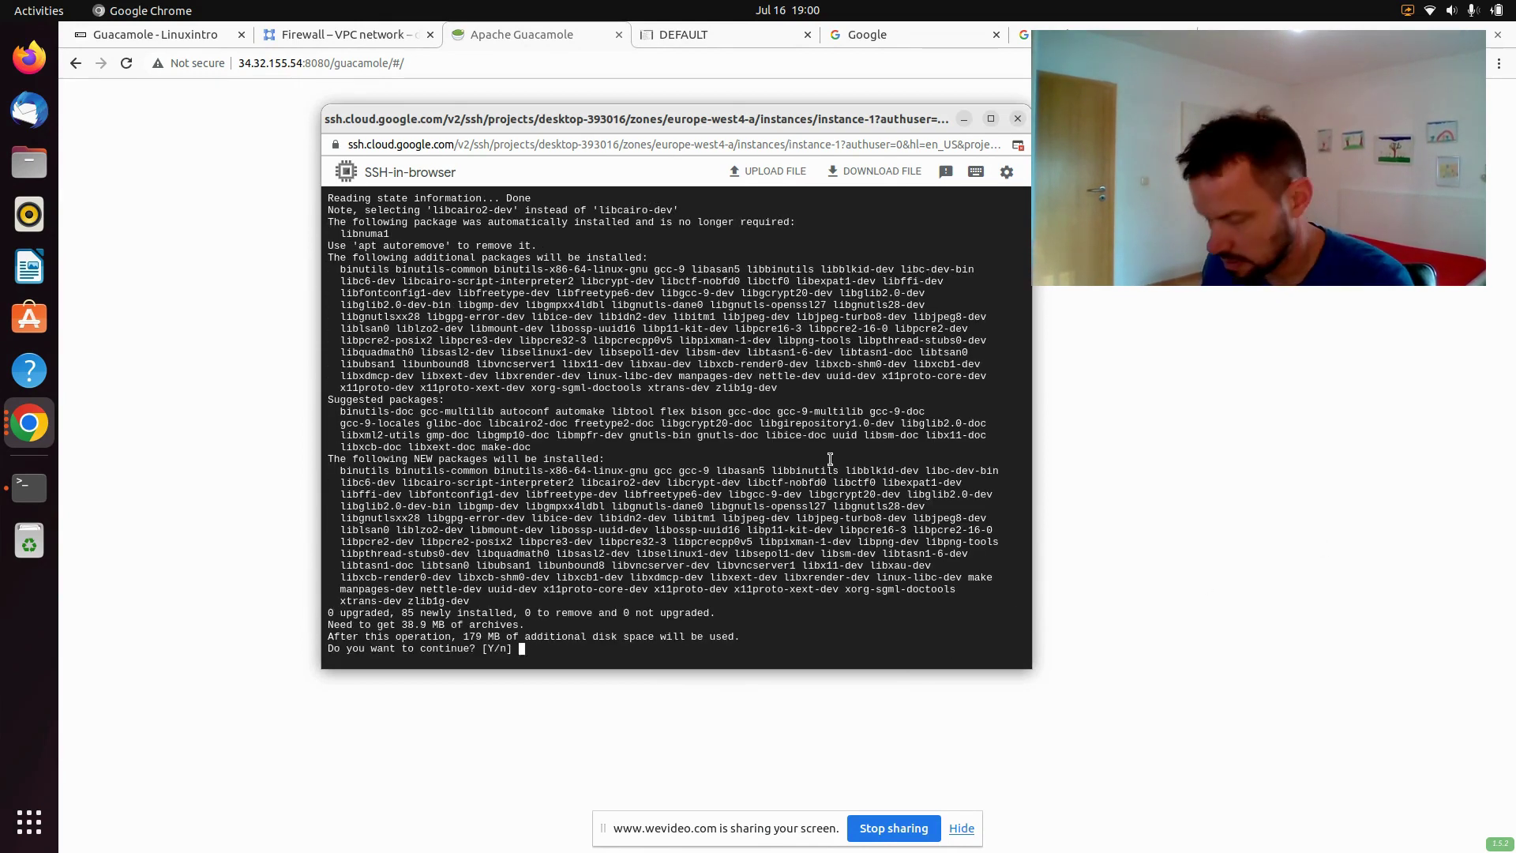
key(Return)
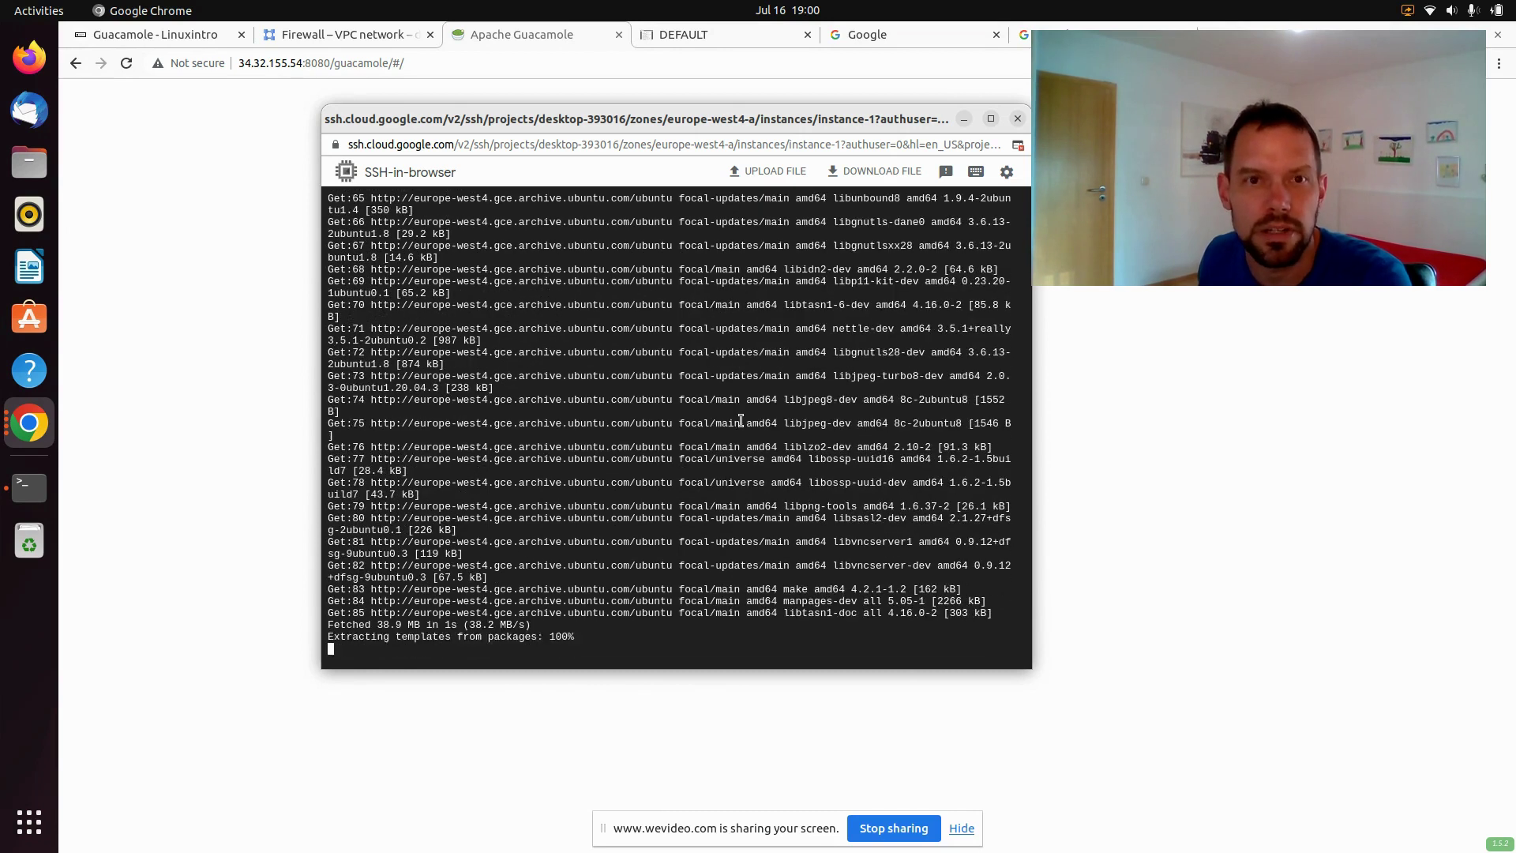
Open a second SSH connection to instance-1, then return to the first terminal
click(1005, 175)
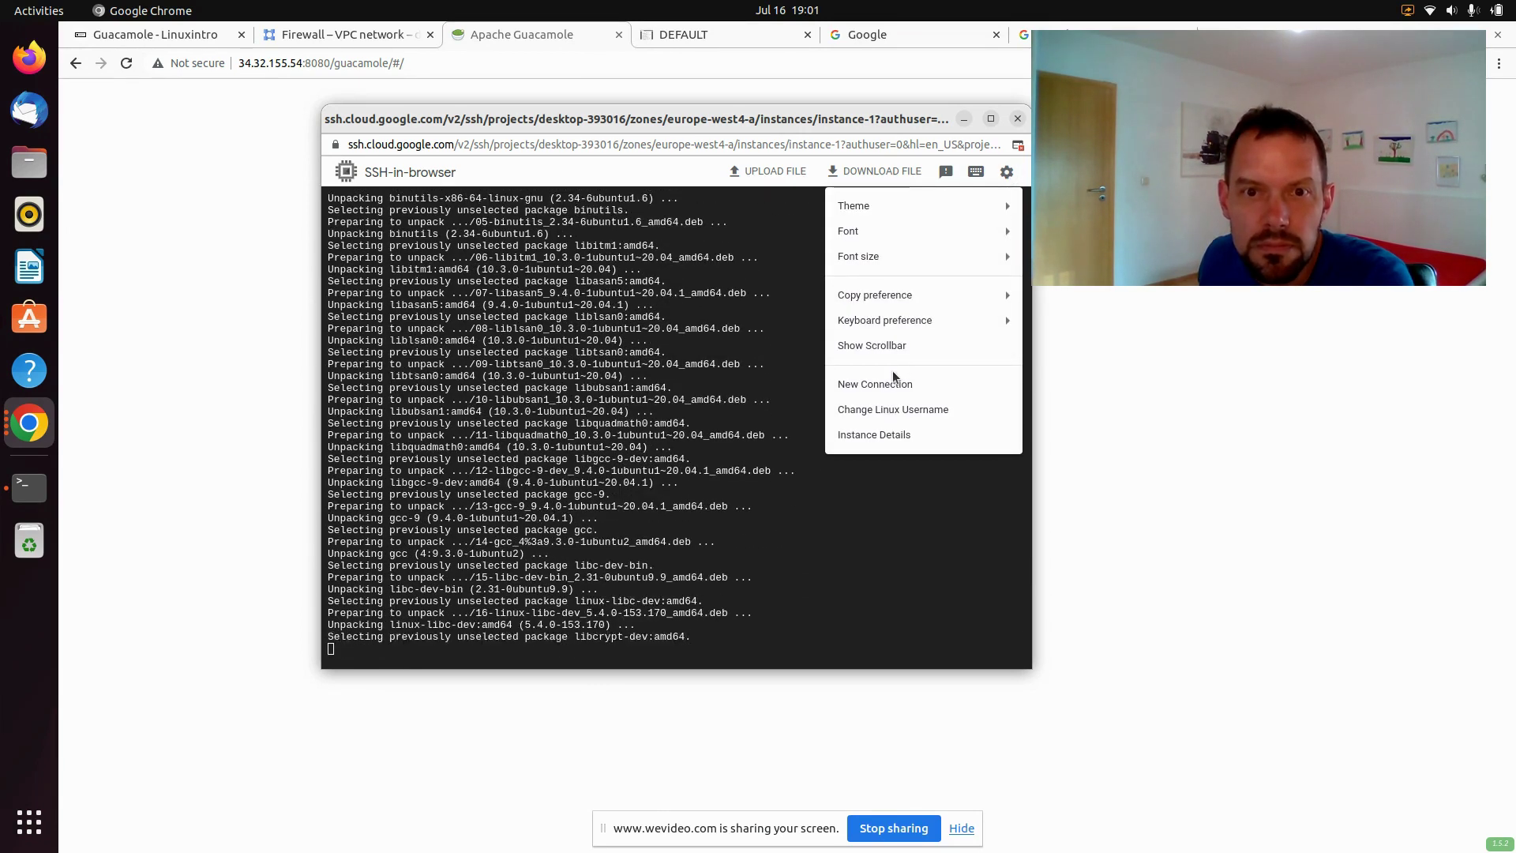
click(892, 382)
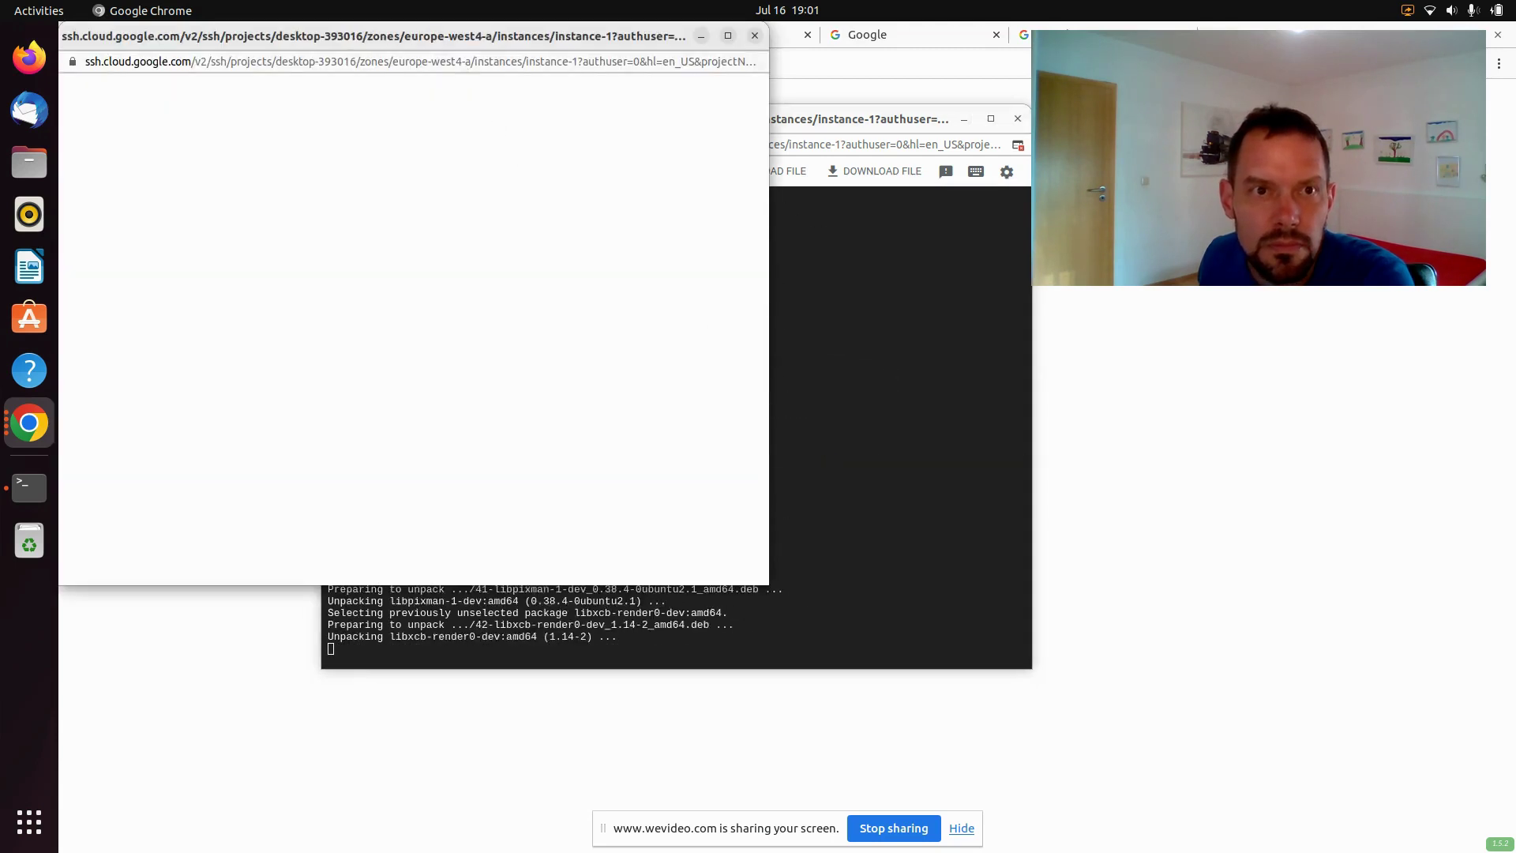
drag(467, 39, 1045, 103)
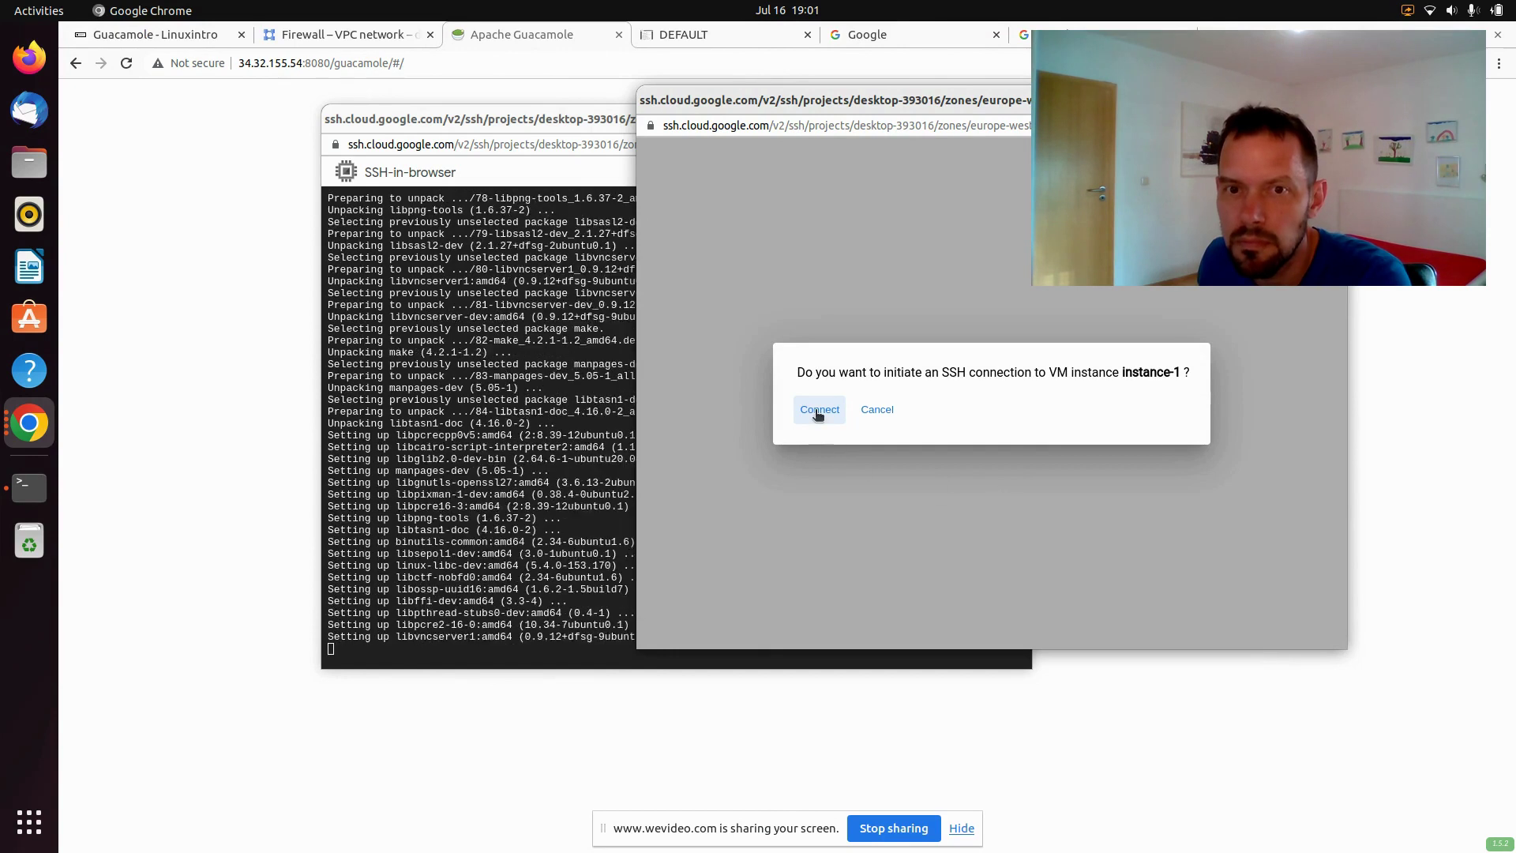
click(818, 410)
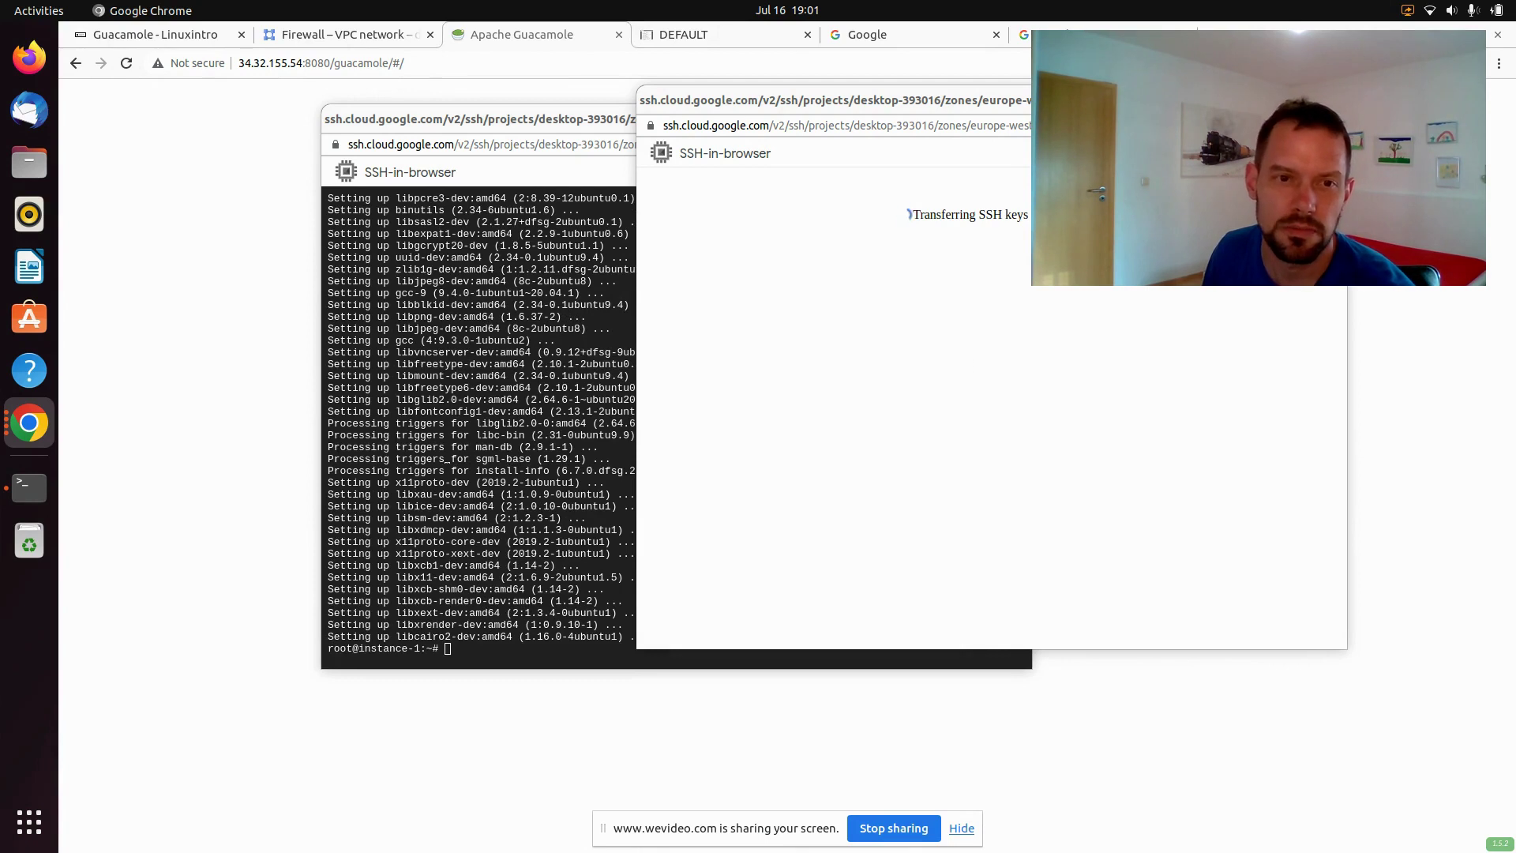
click(447, 469)
Download the guacamole-server-1.5.2 tarball with wget and extract it with tar xvzf
text(wget https://archive.apache.org/dist/guacamole/1.5.2/source/guacamole-server-1.5.2.tar.gz)
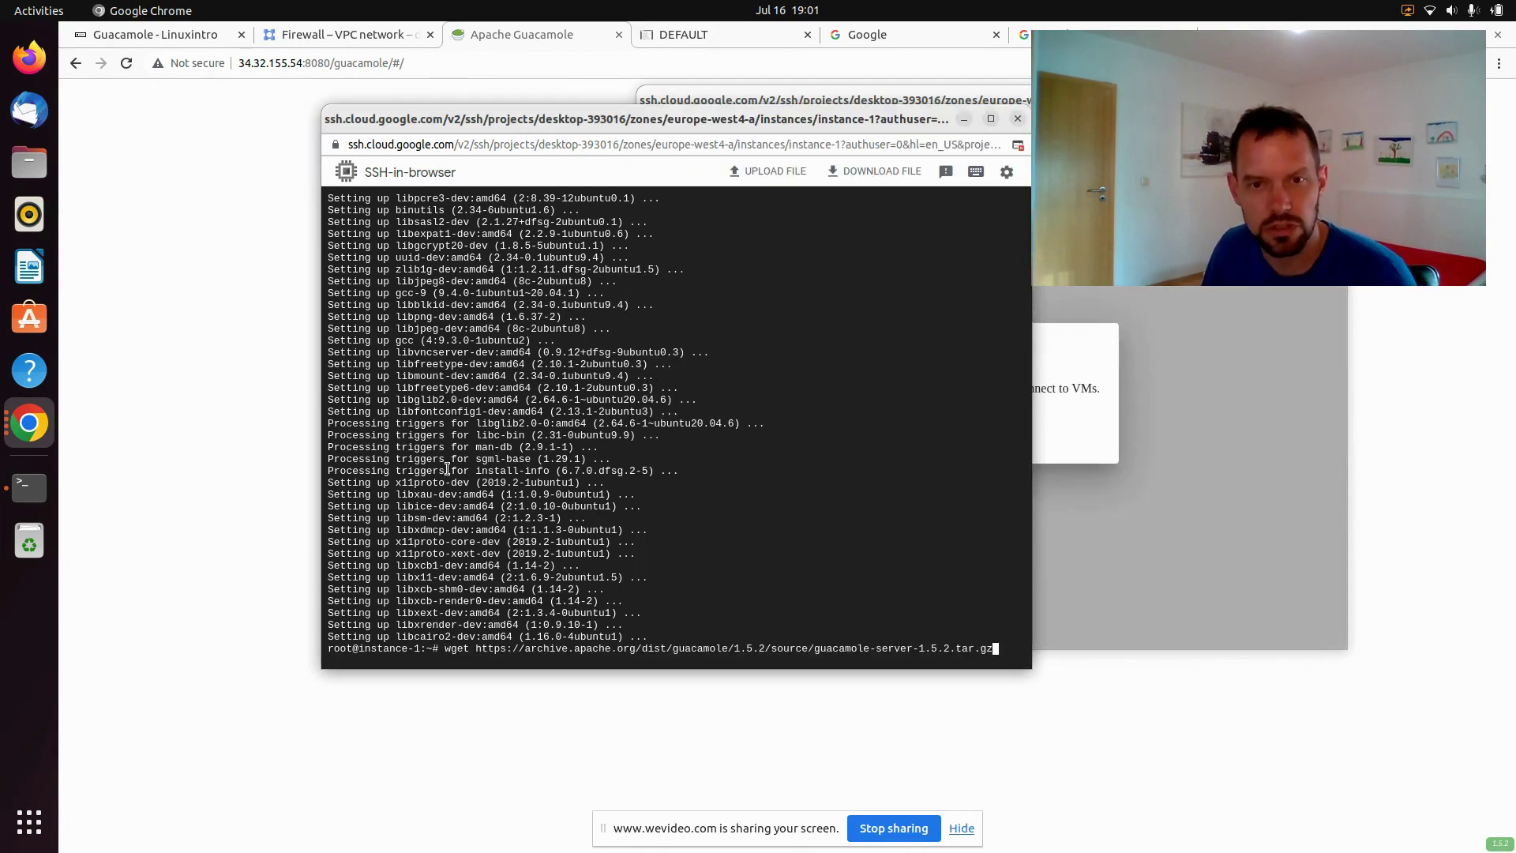
key(Return)
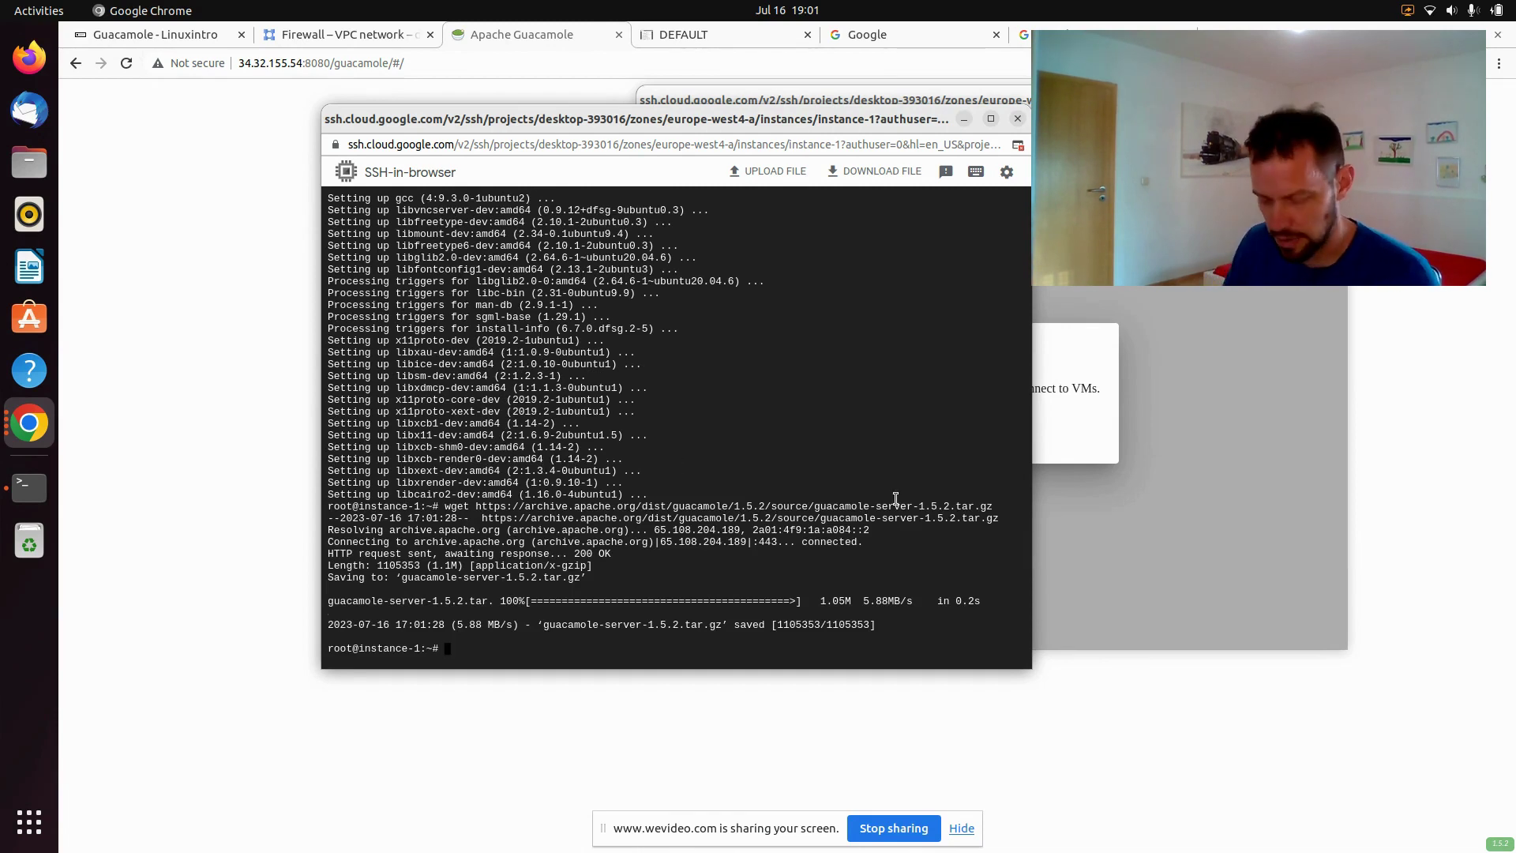
text(tar x)
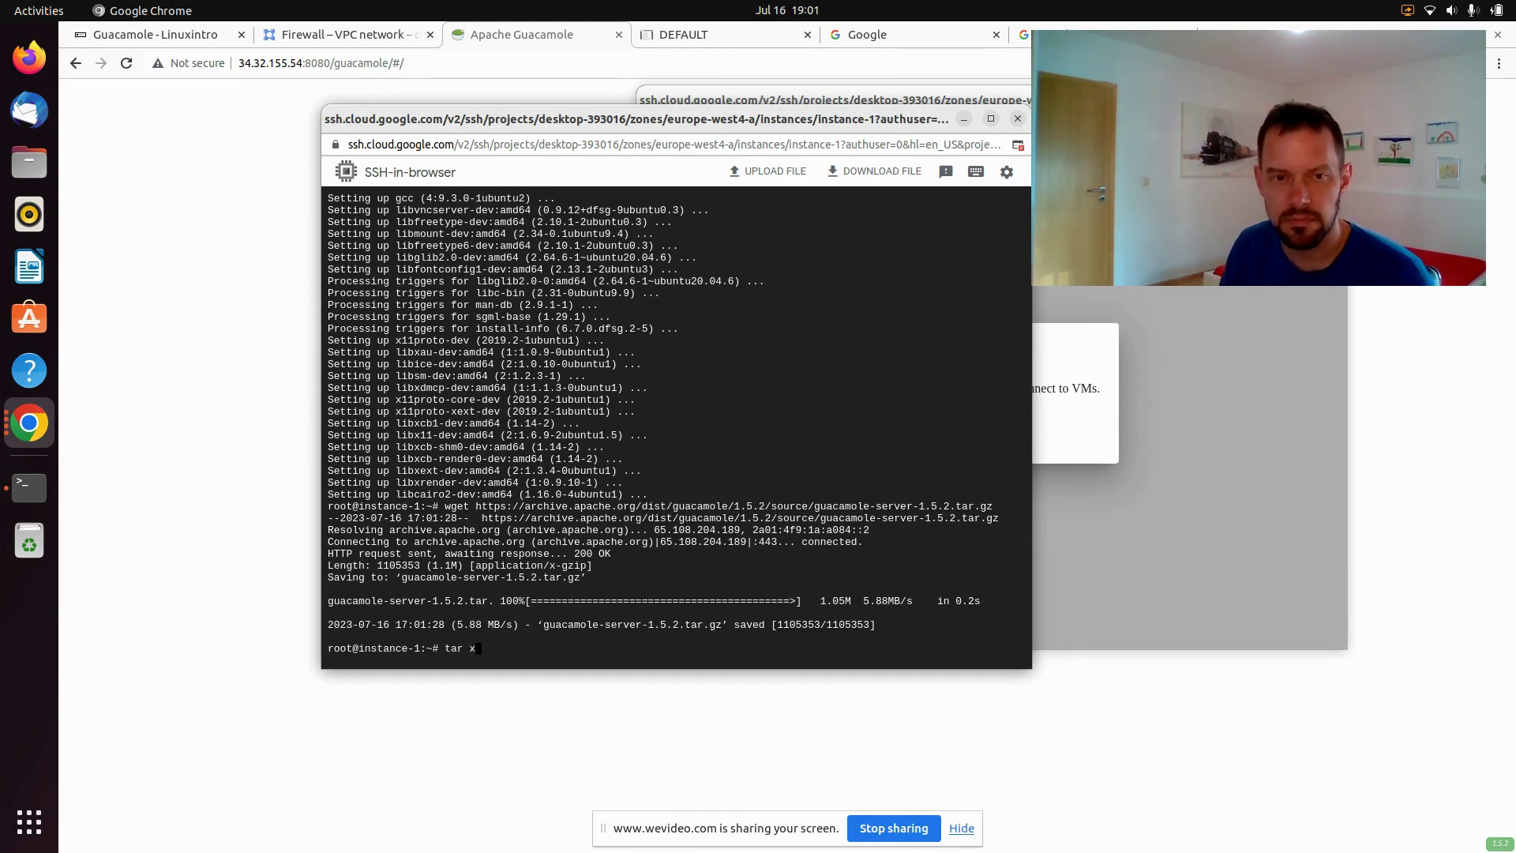
text(vzf gu)
key(Tab)
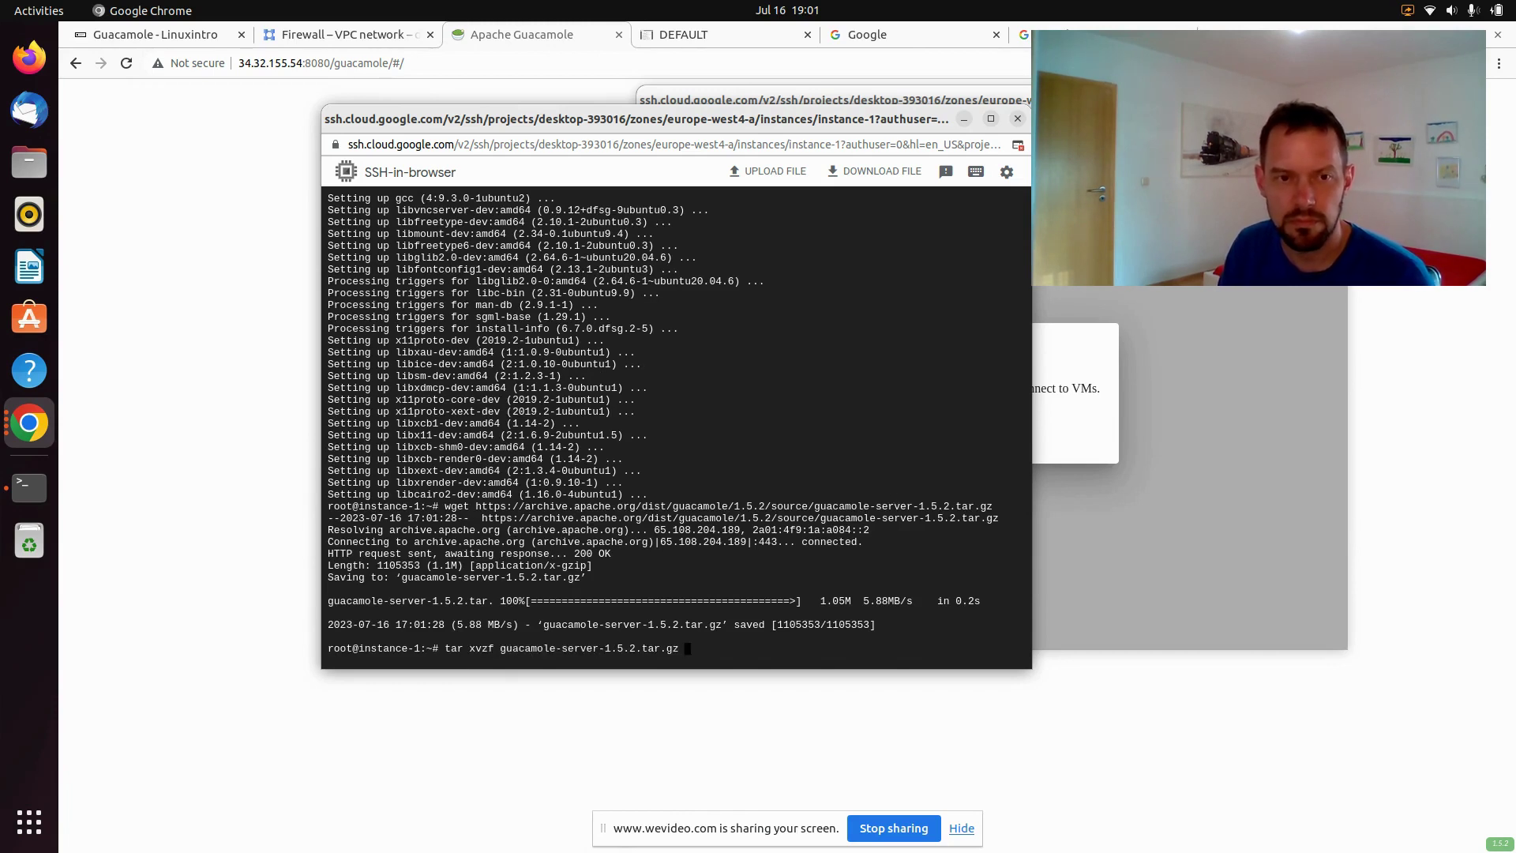
key(Return)
Enter guacamole-server-1.5.2, list its files, and type ./configure && make -j8 && make install
text(cd gu)
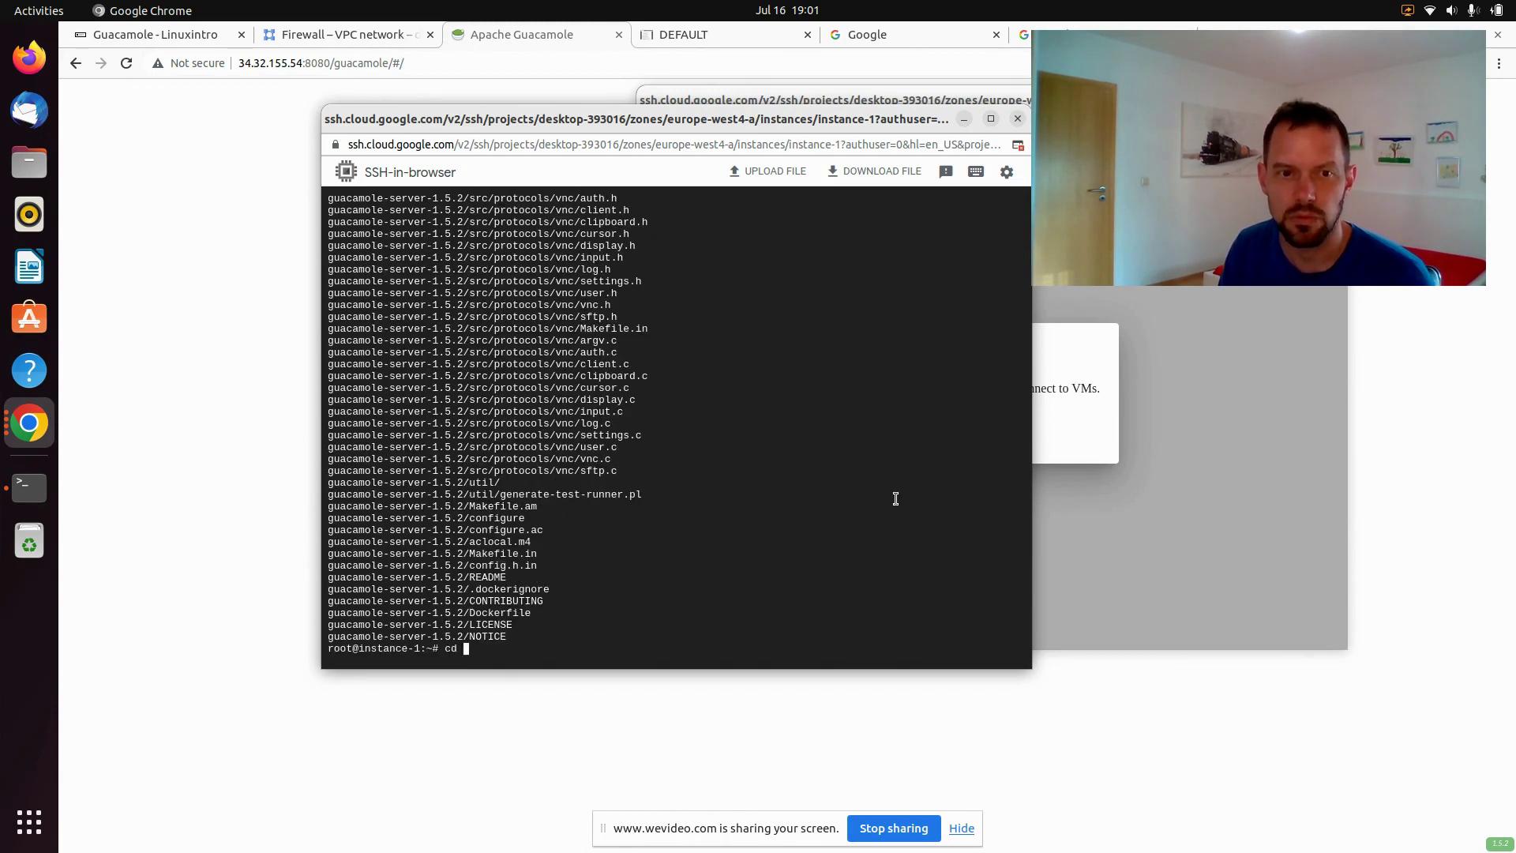
key(Tab)
key(Return)
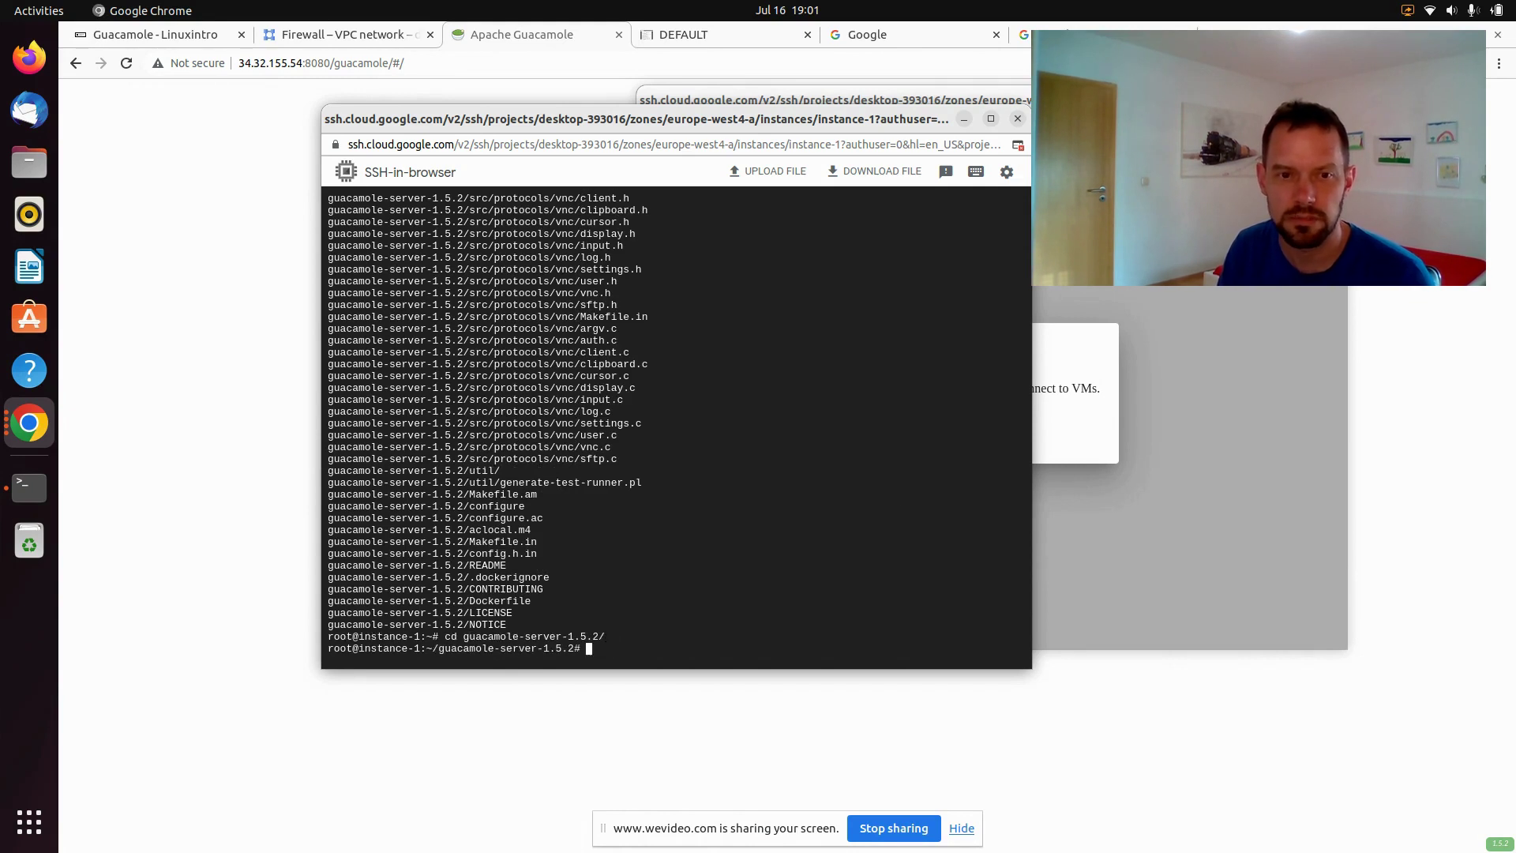
text(ls)
key(Return)
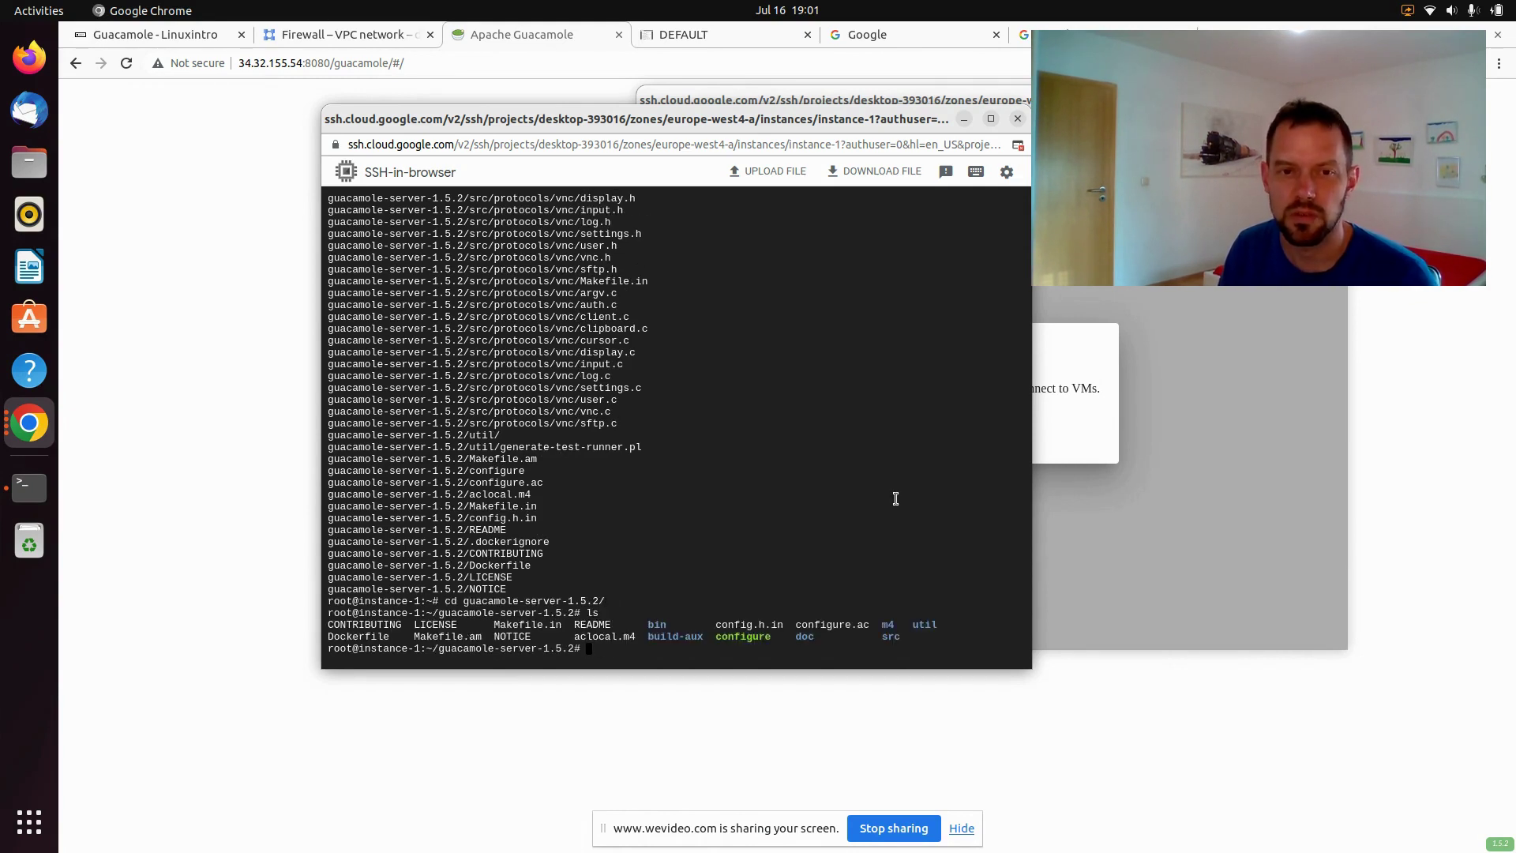
text(./con)
key(Tab)
text(&&)
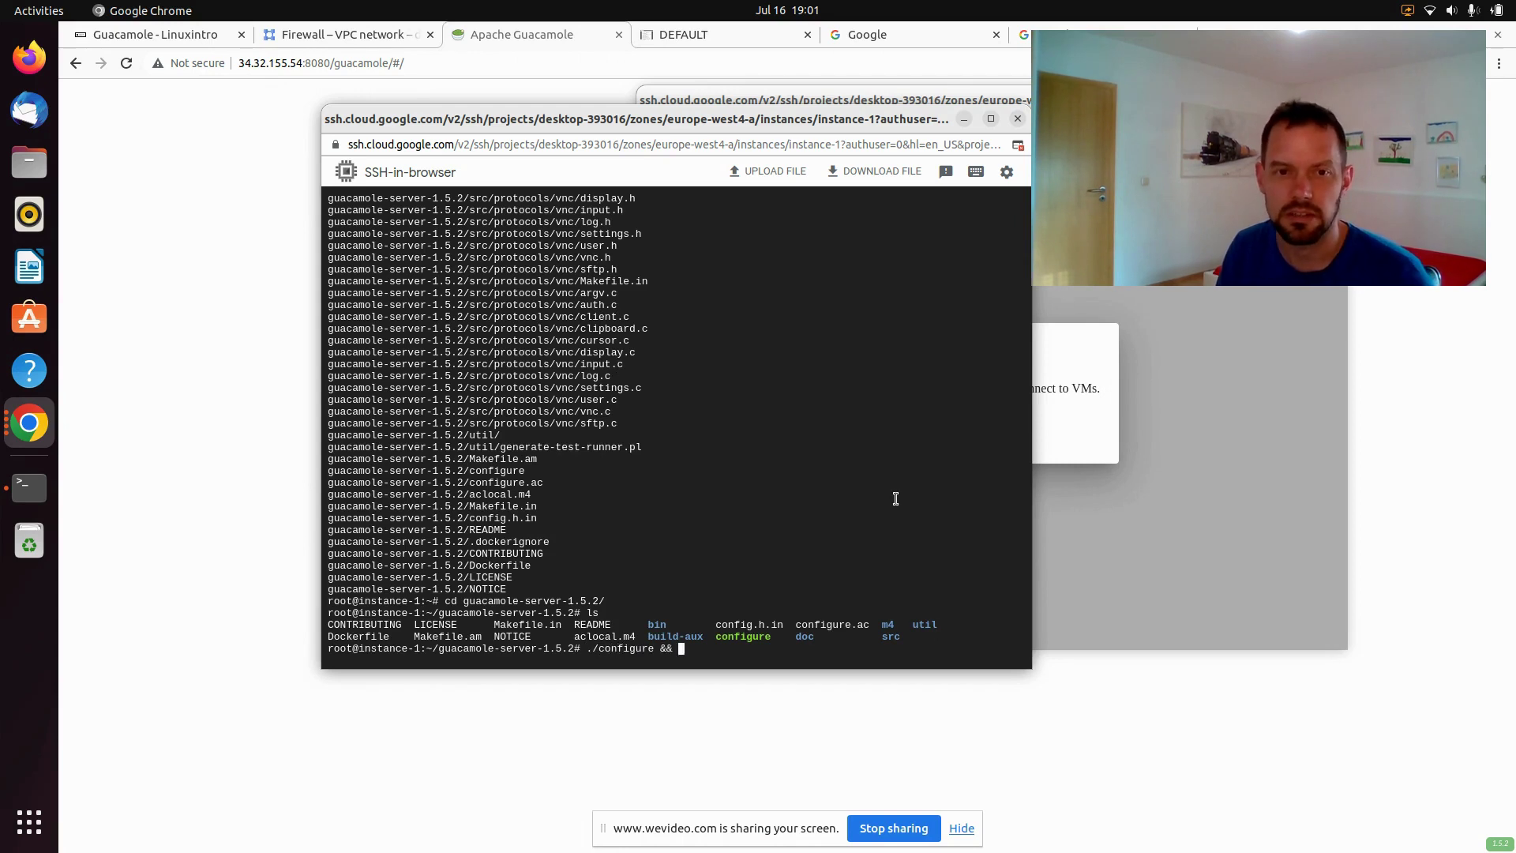
text( make -j)
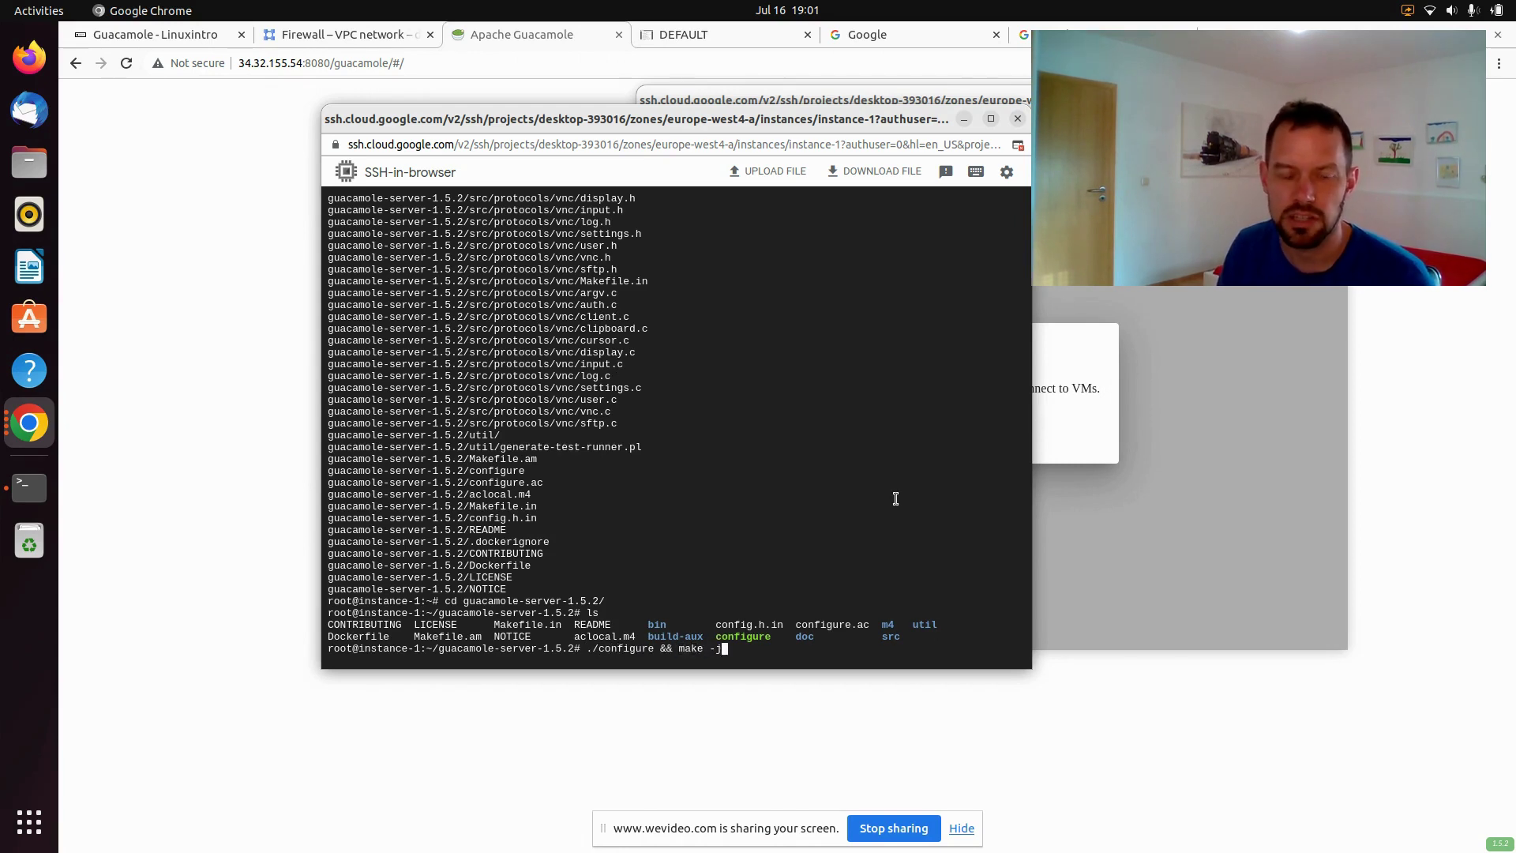
text(8 && mak)
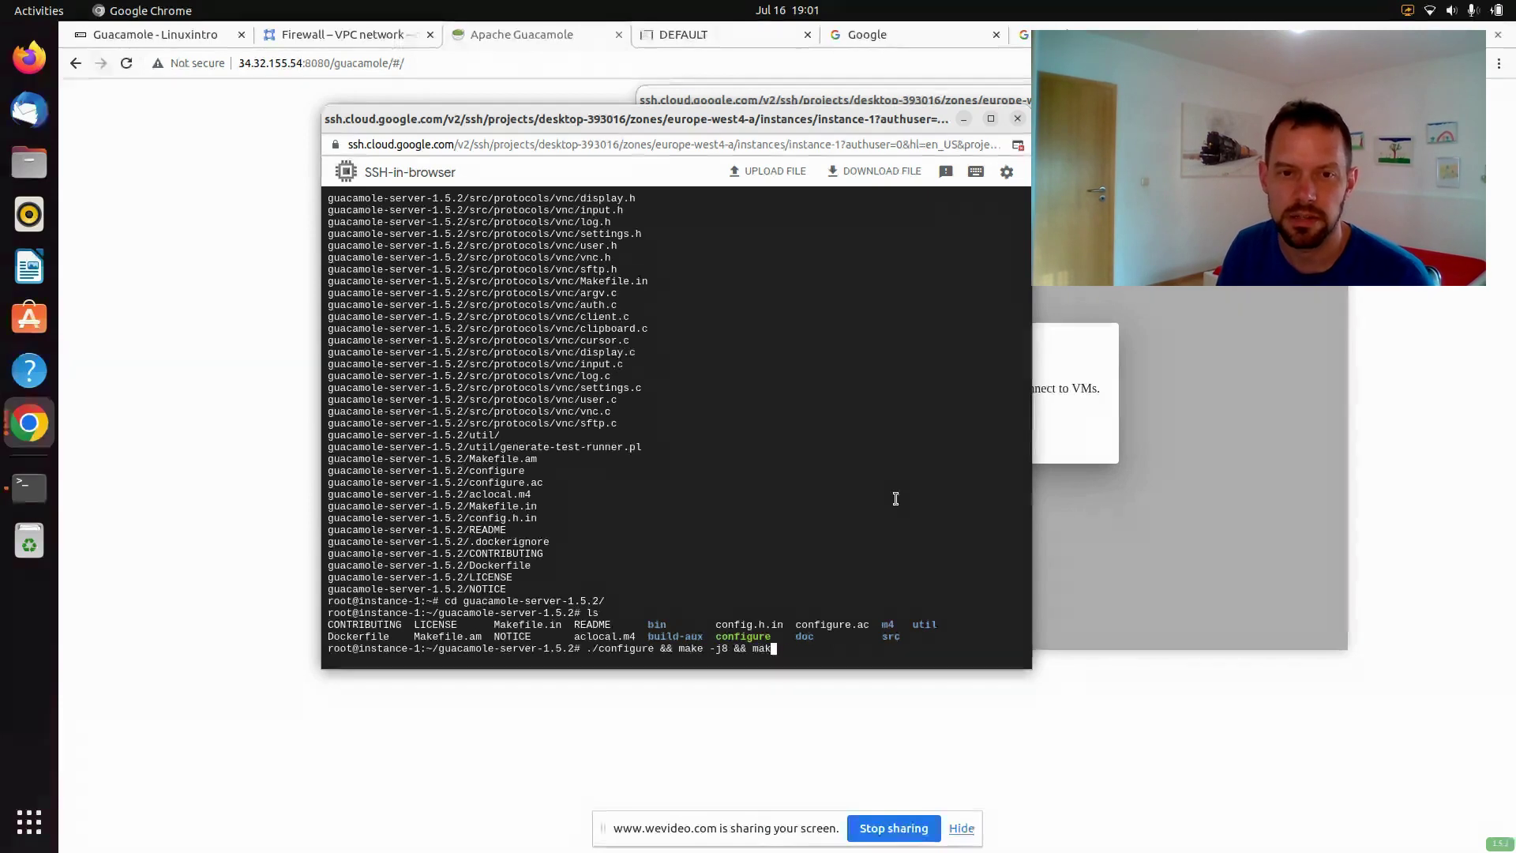
text(e install)
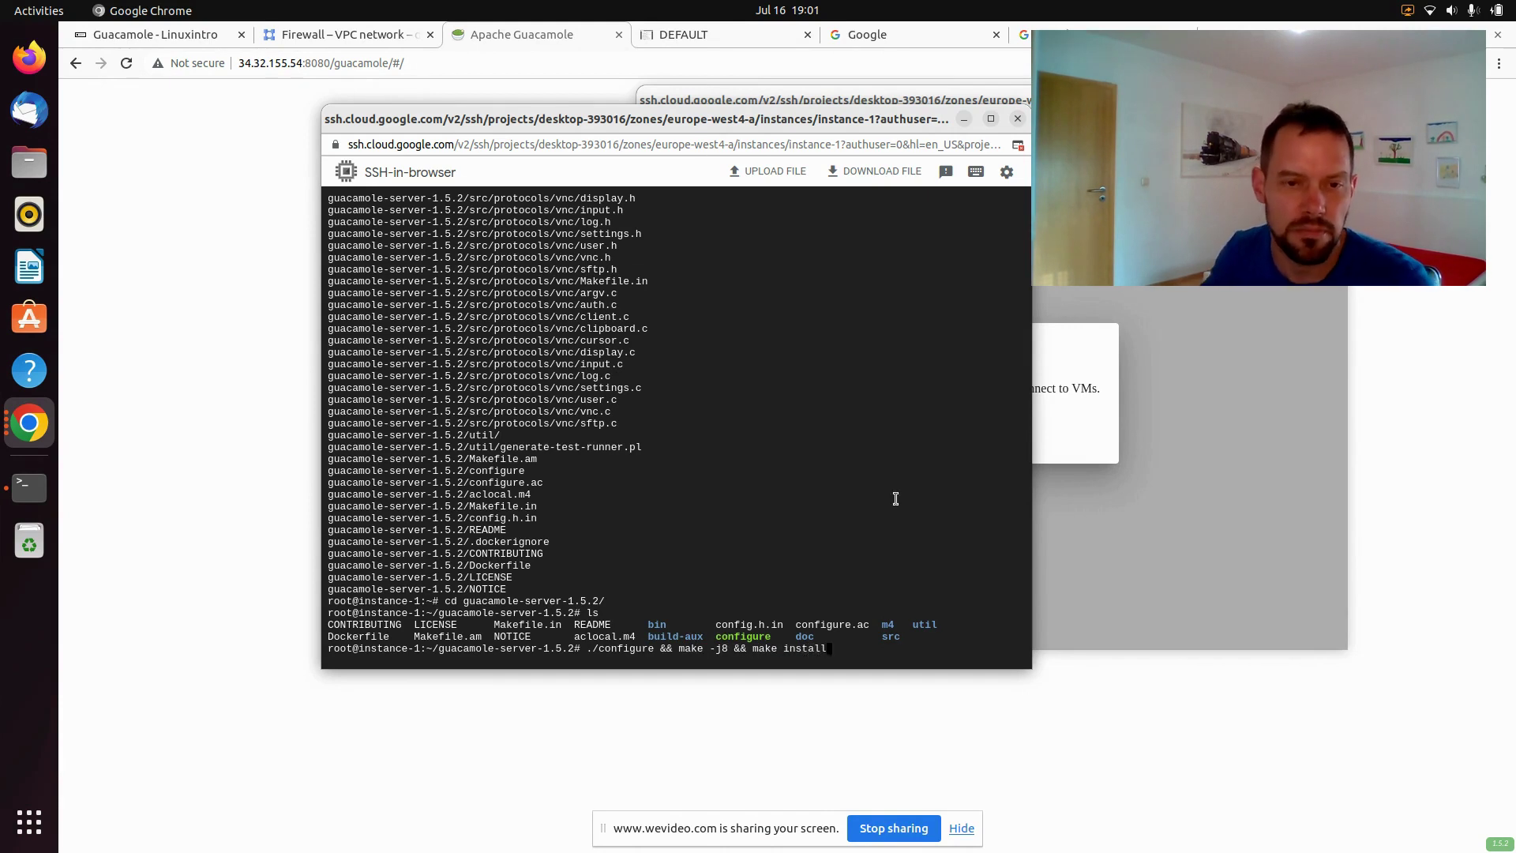
drag(716, 648, 733, 648)
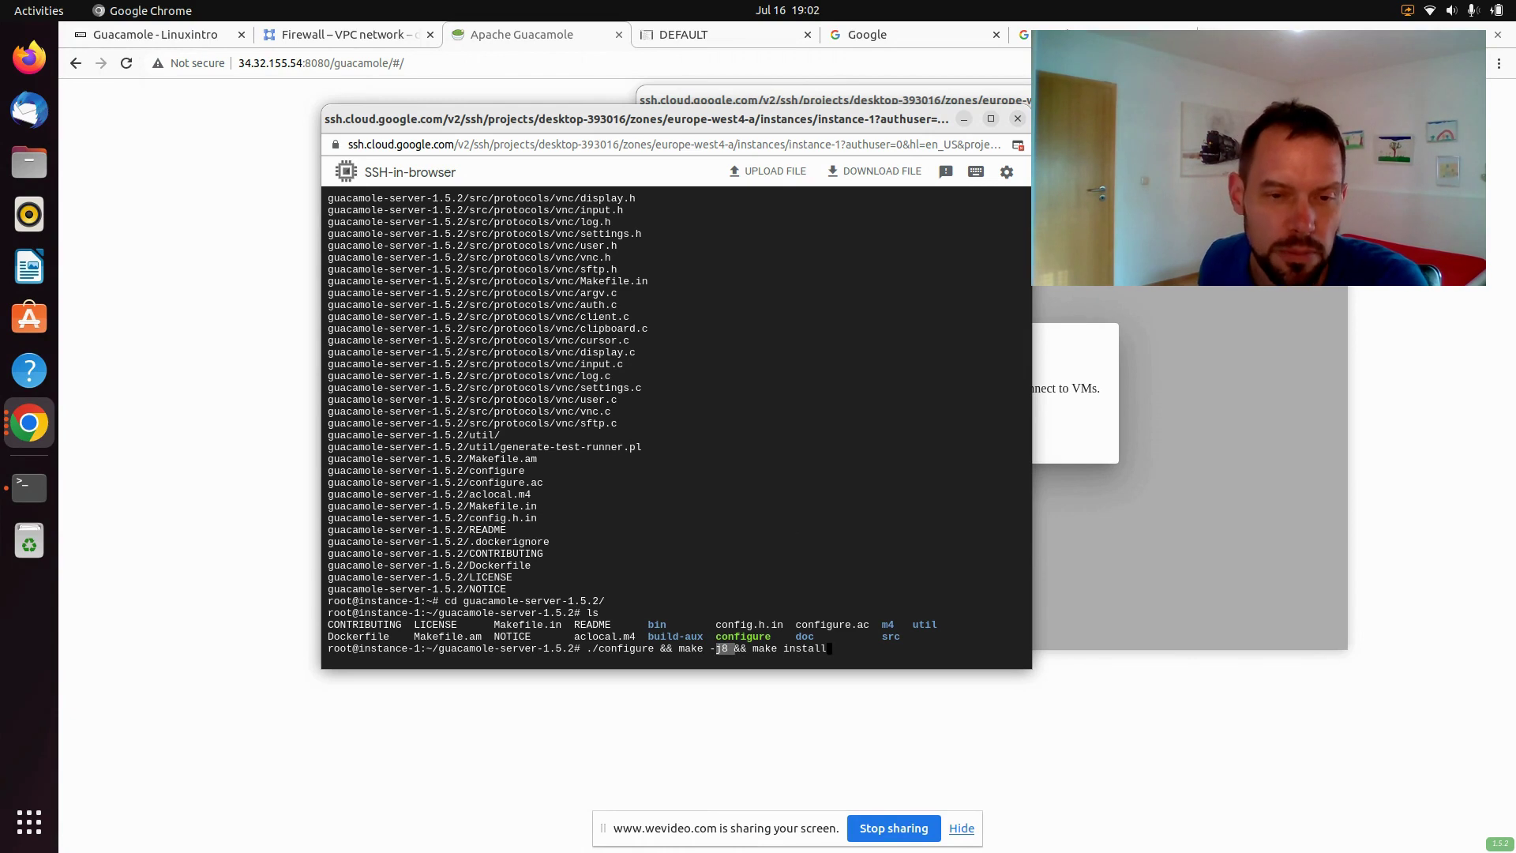
click(798, 523)
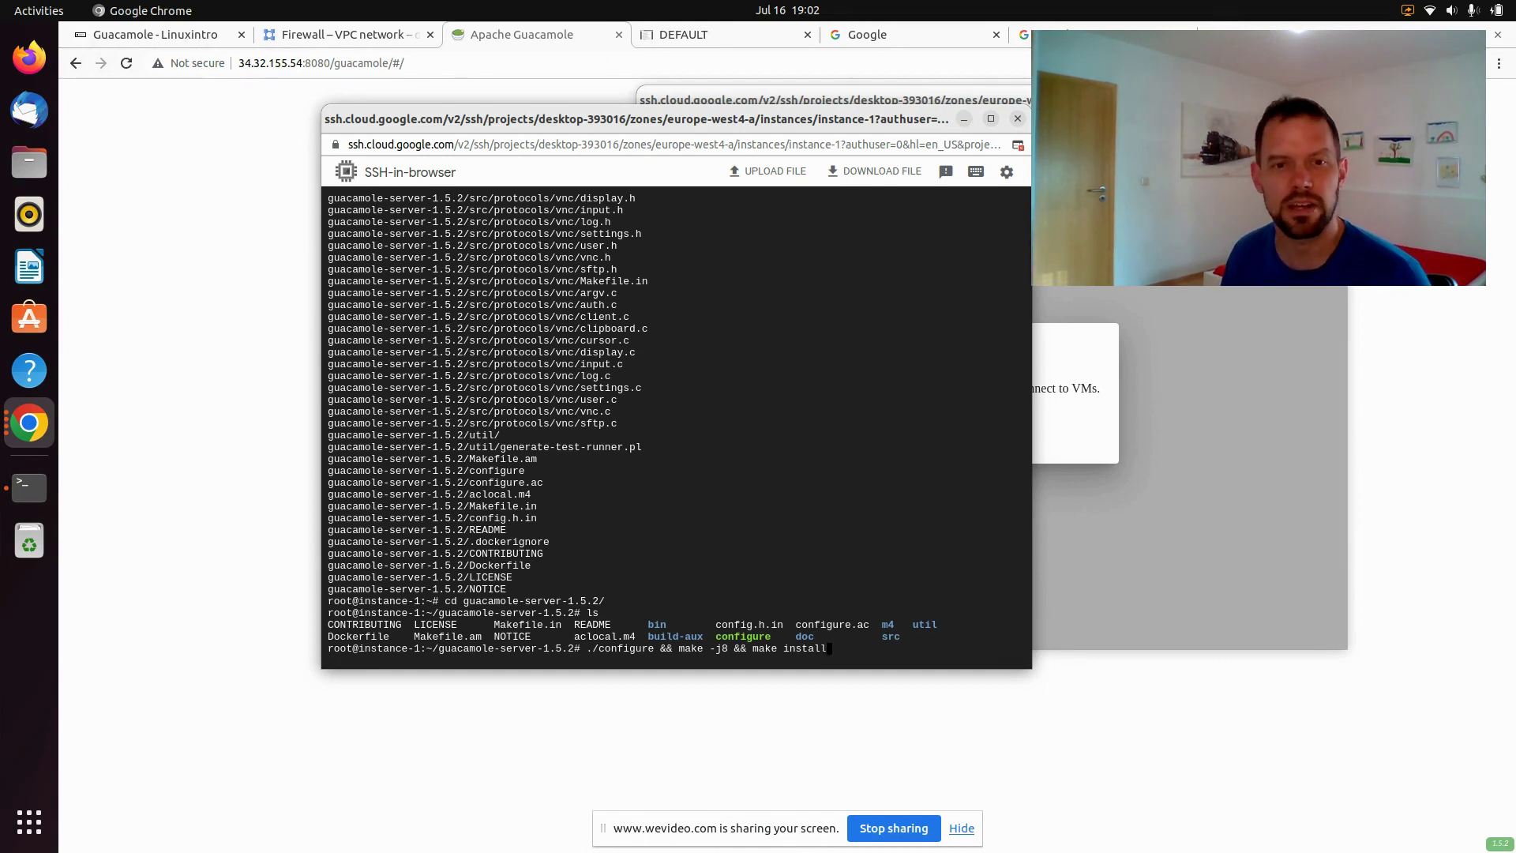
Start the configure, make -j8 and make install build, and authorize the second SSH connection
key(Return)
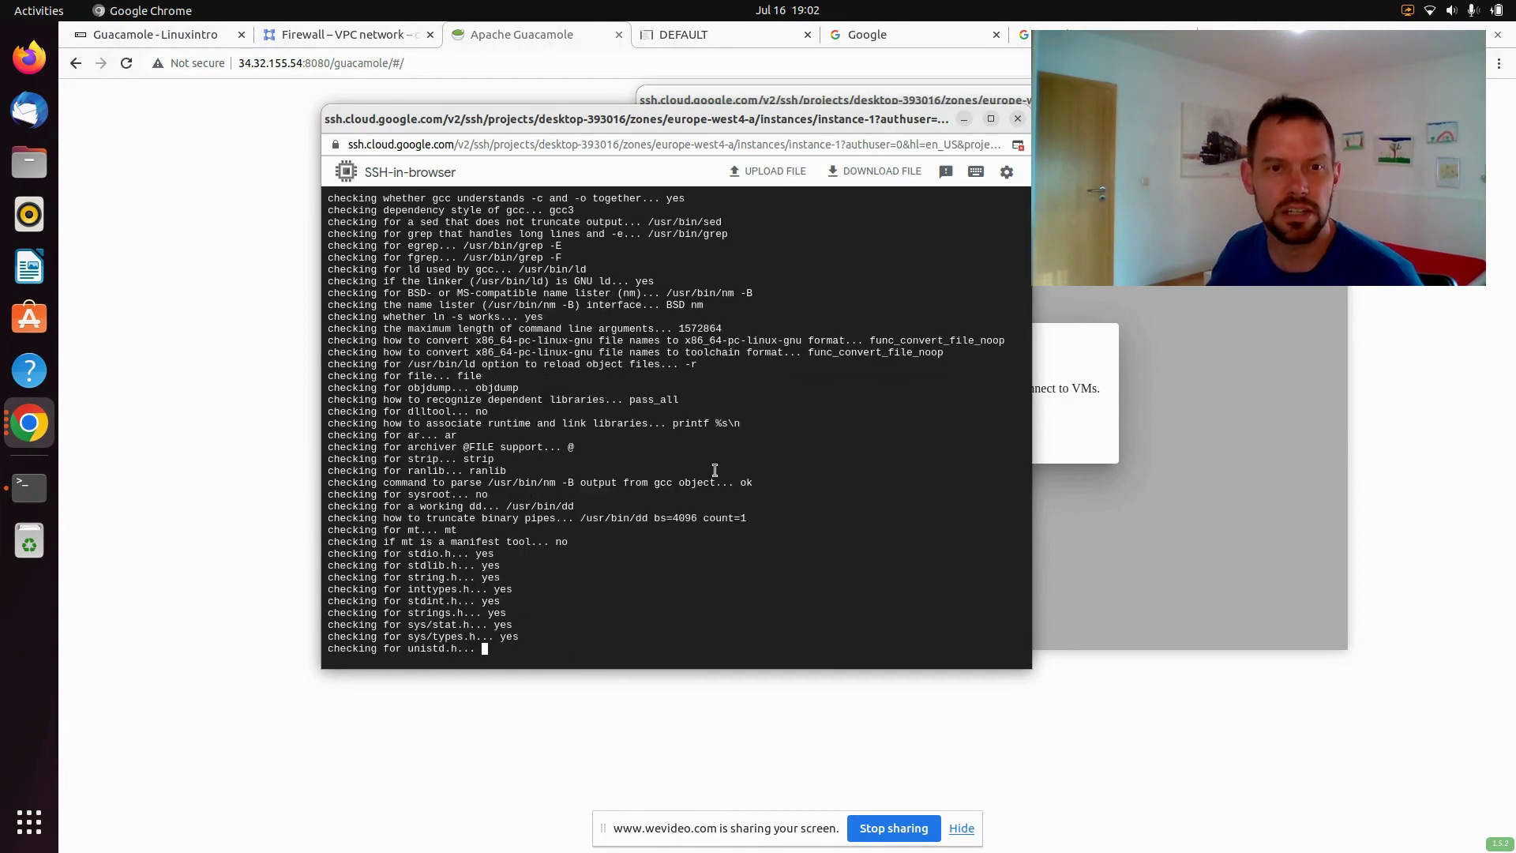
click(1295, 485)
click(912, 436)
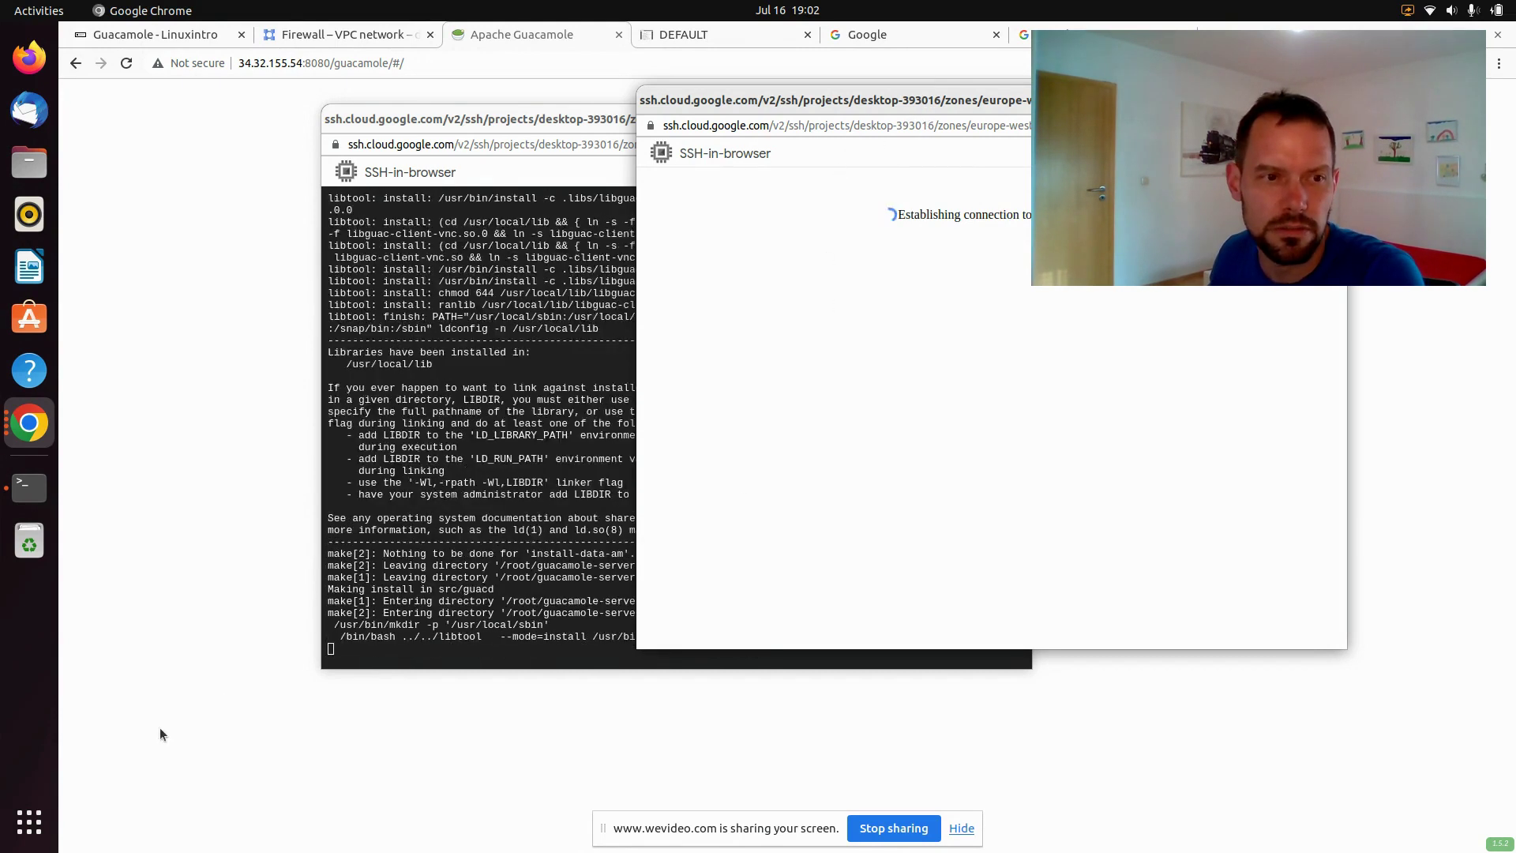
Bring the guacamole-server build terminal back to the front from Chrome's window list
click(33, 423)
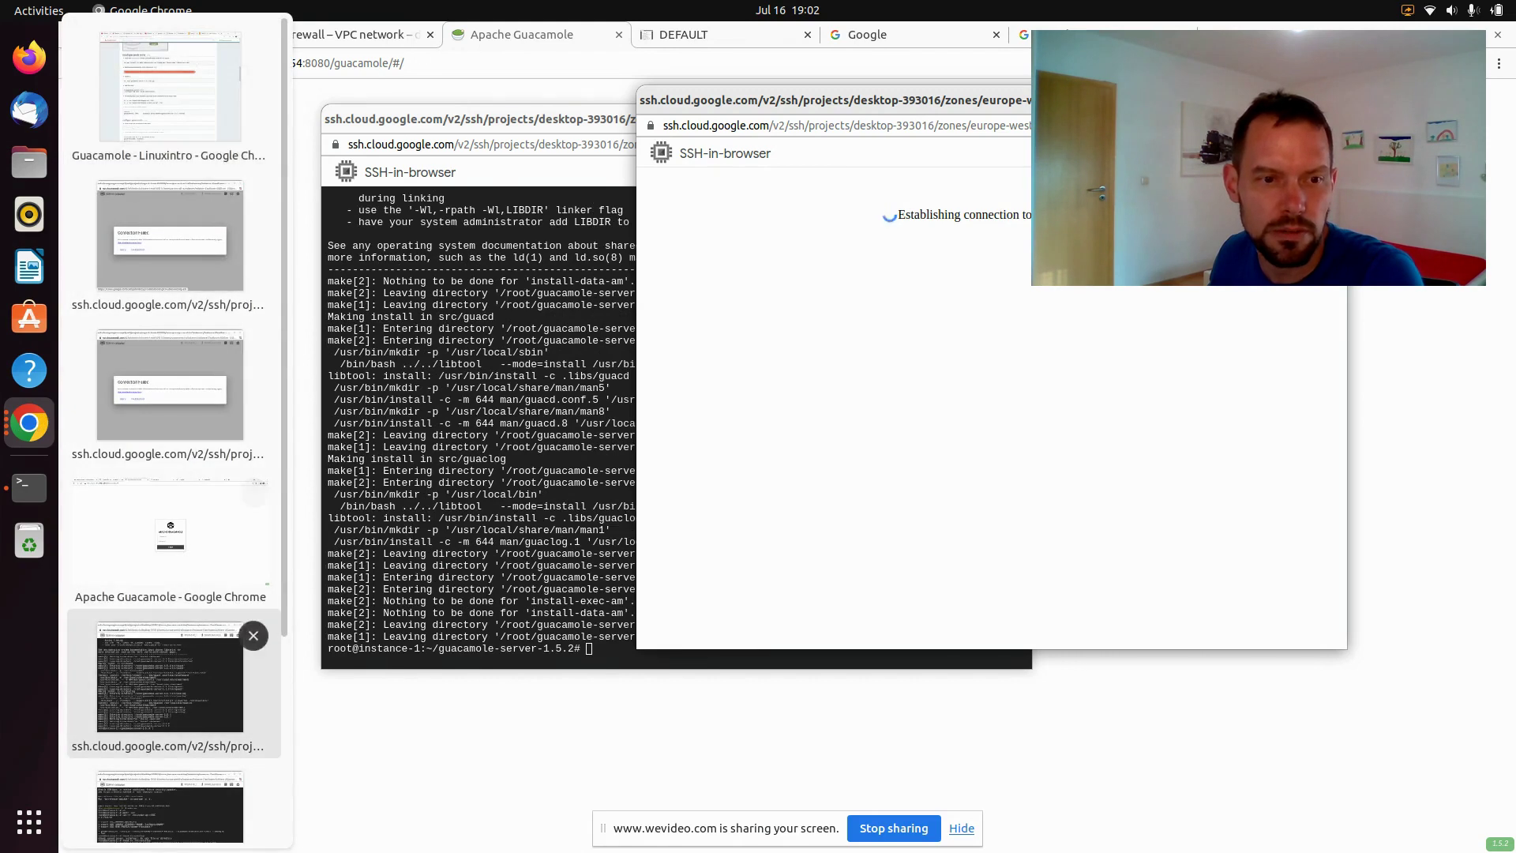
scroll(157, 679, down, 5)
click(148, 747)
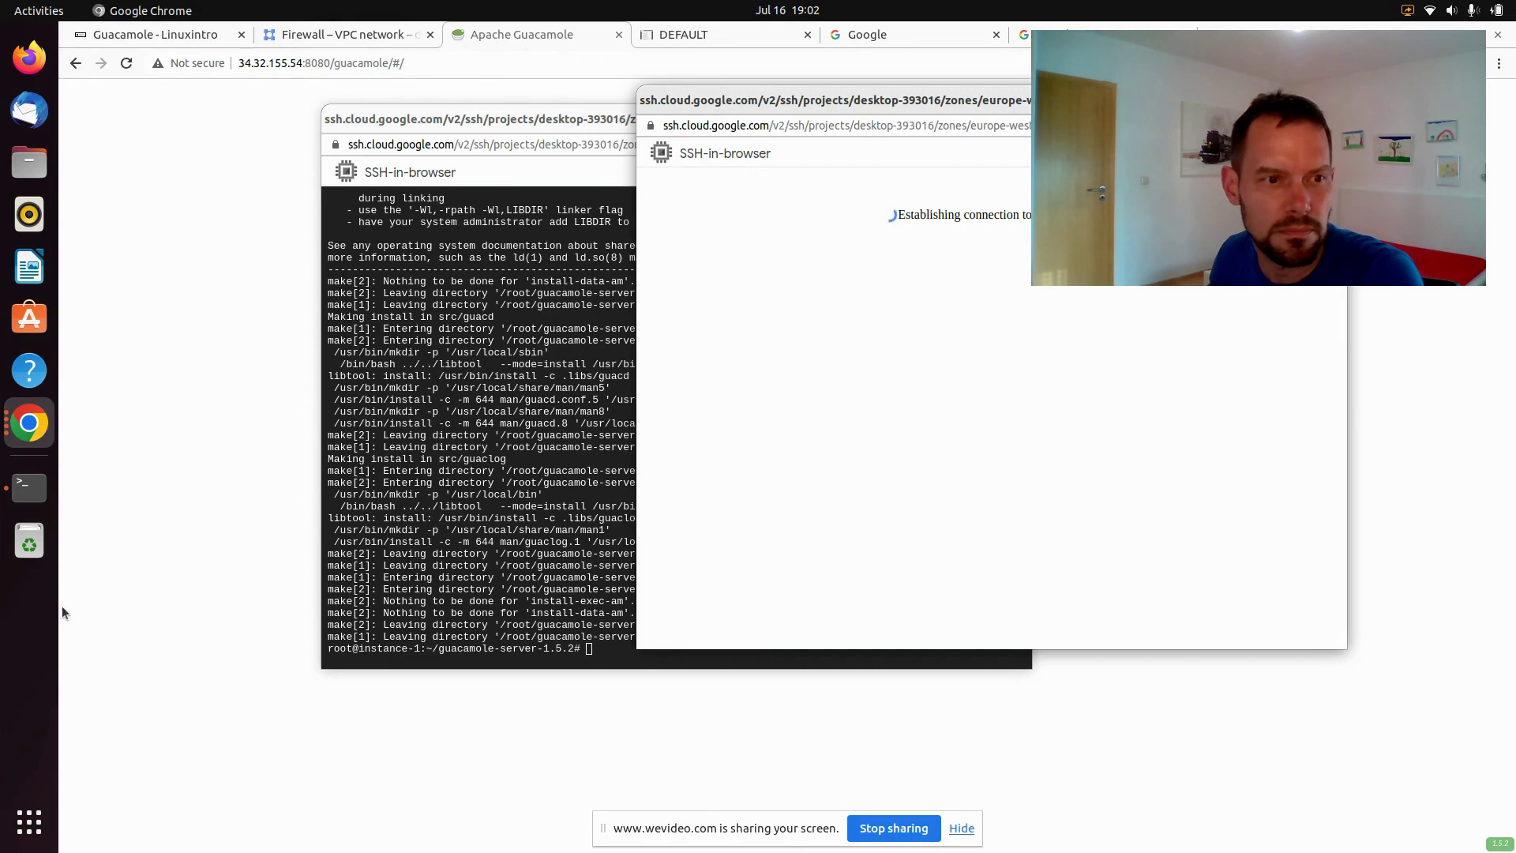
click(32, 427)
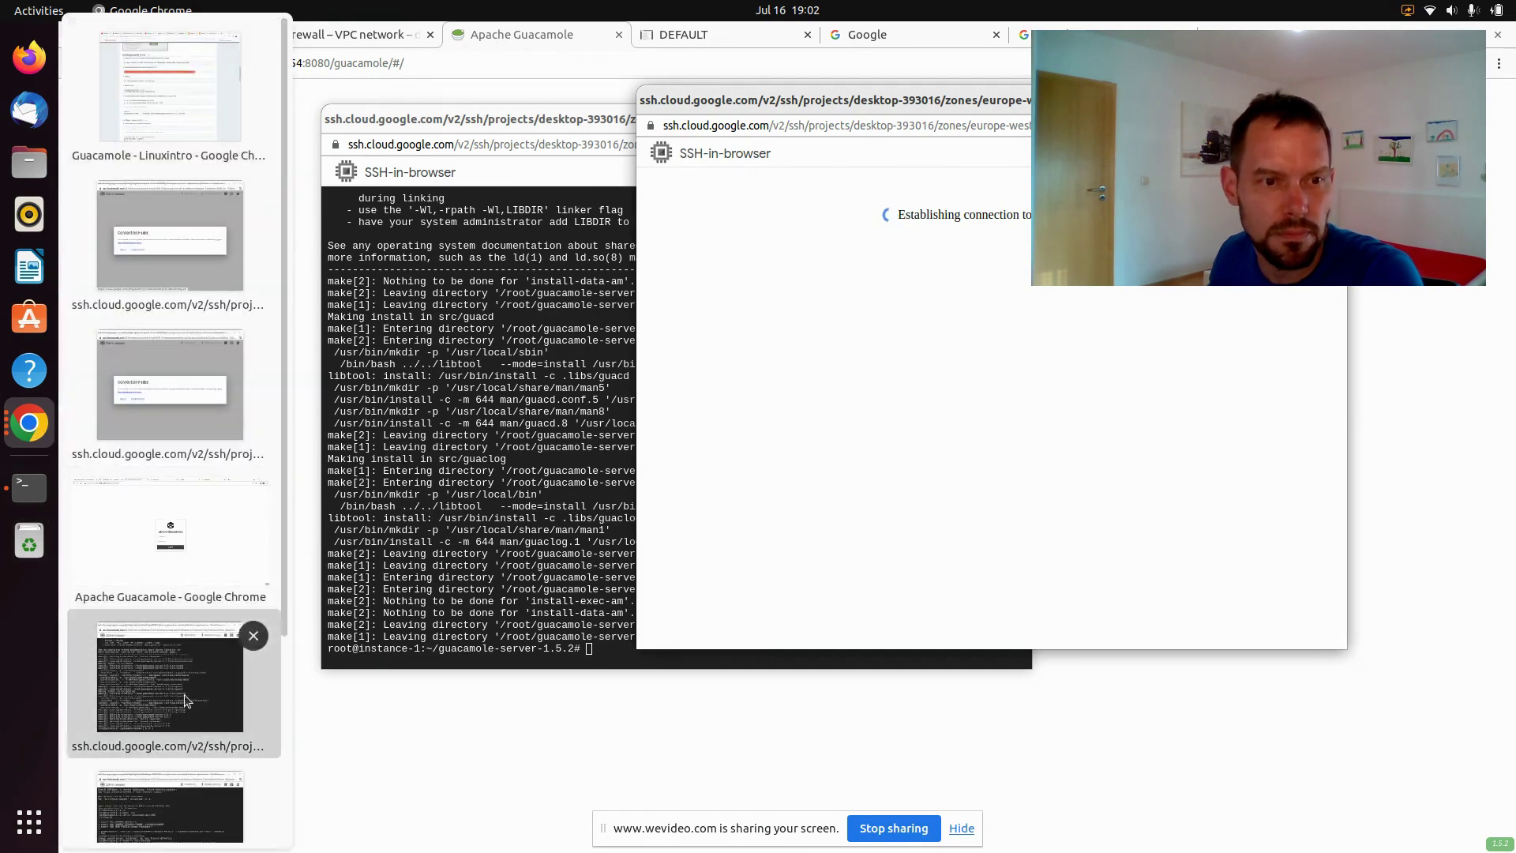
click(170, 687)
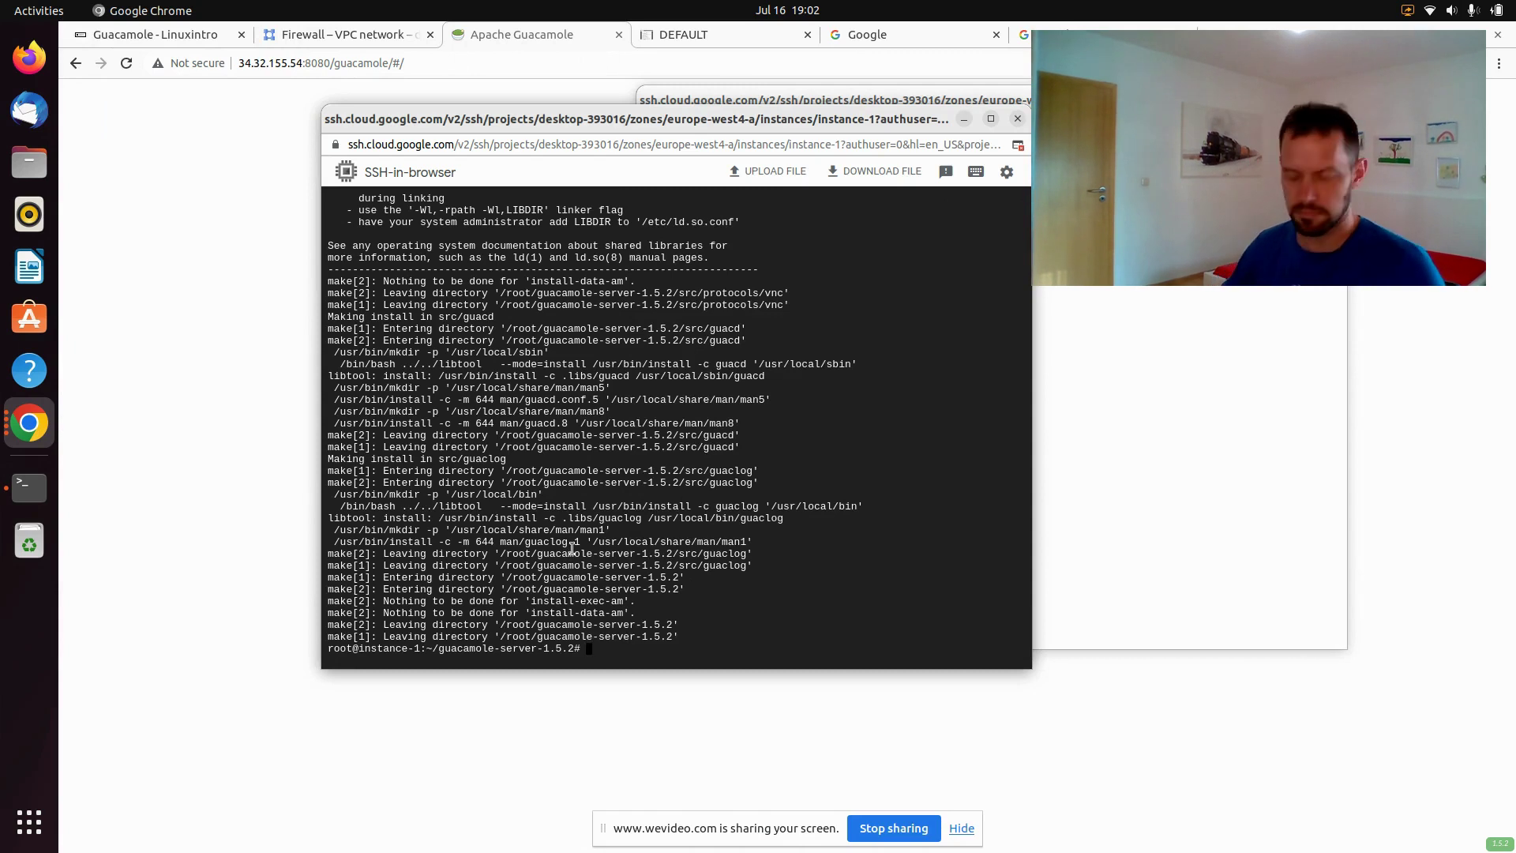
Run cat /proc/cpuinfo and scroll through the two AMD EPYC 7B12 processor entries
key(Up)
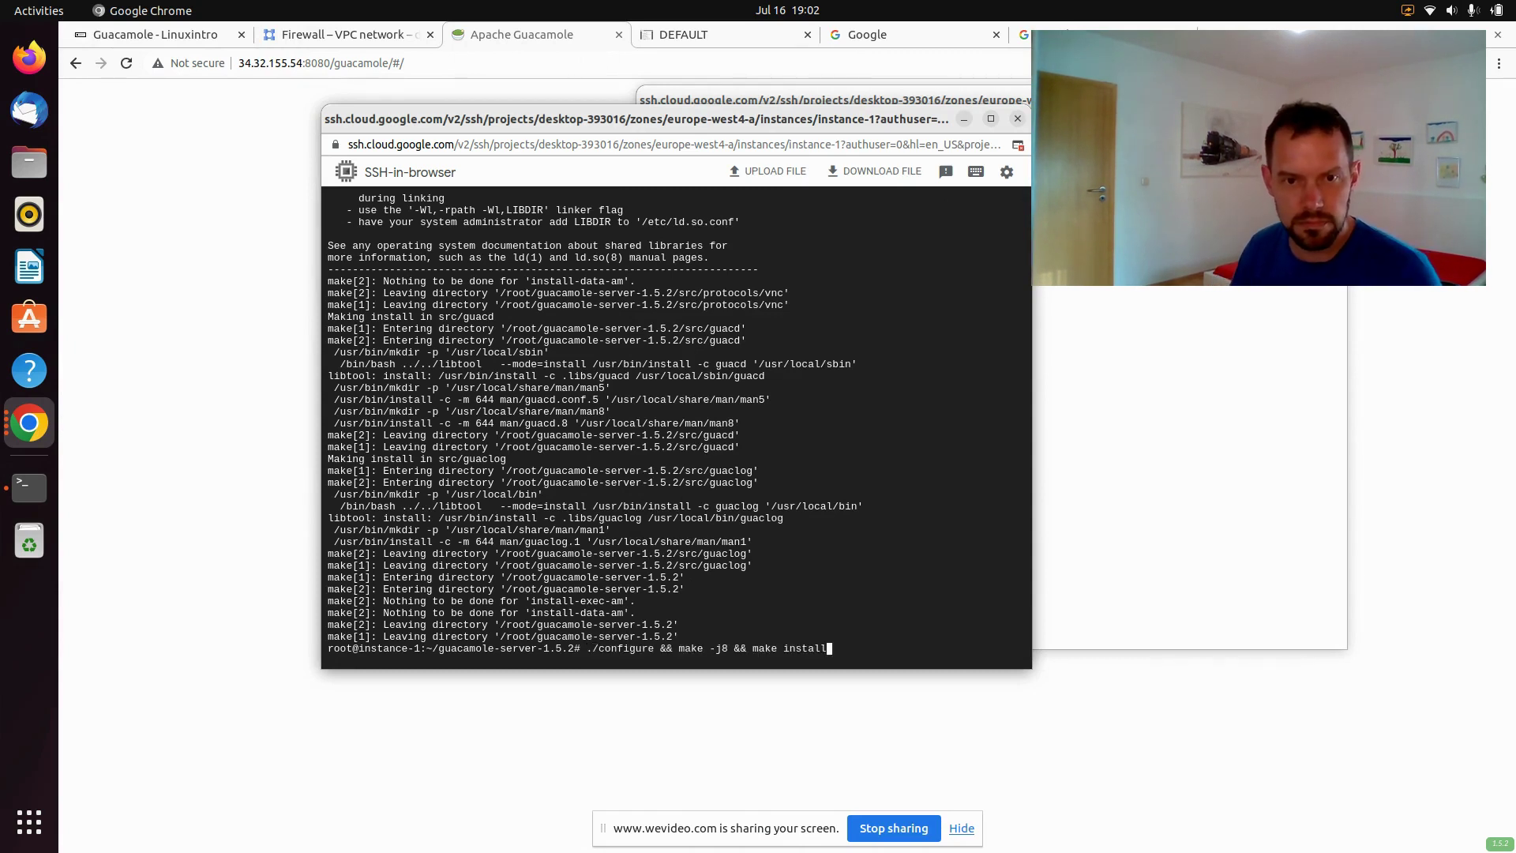
key(Down)
text(l)
key(BackSpace)
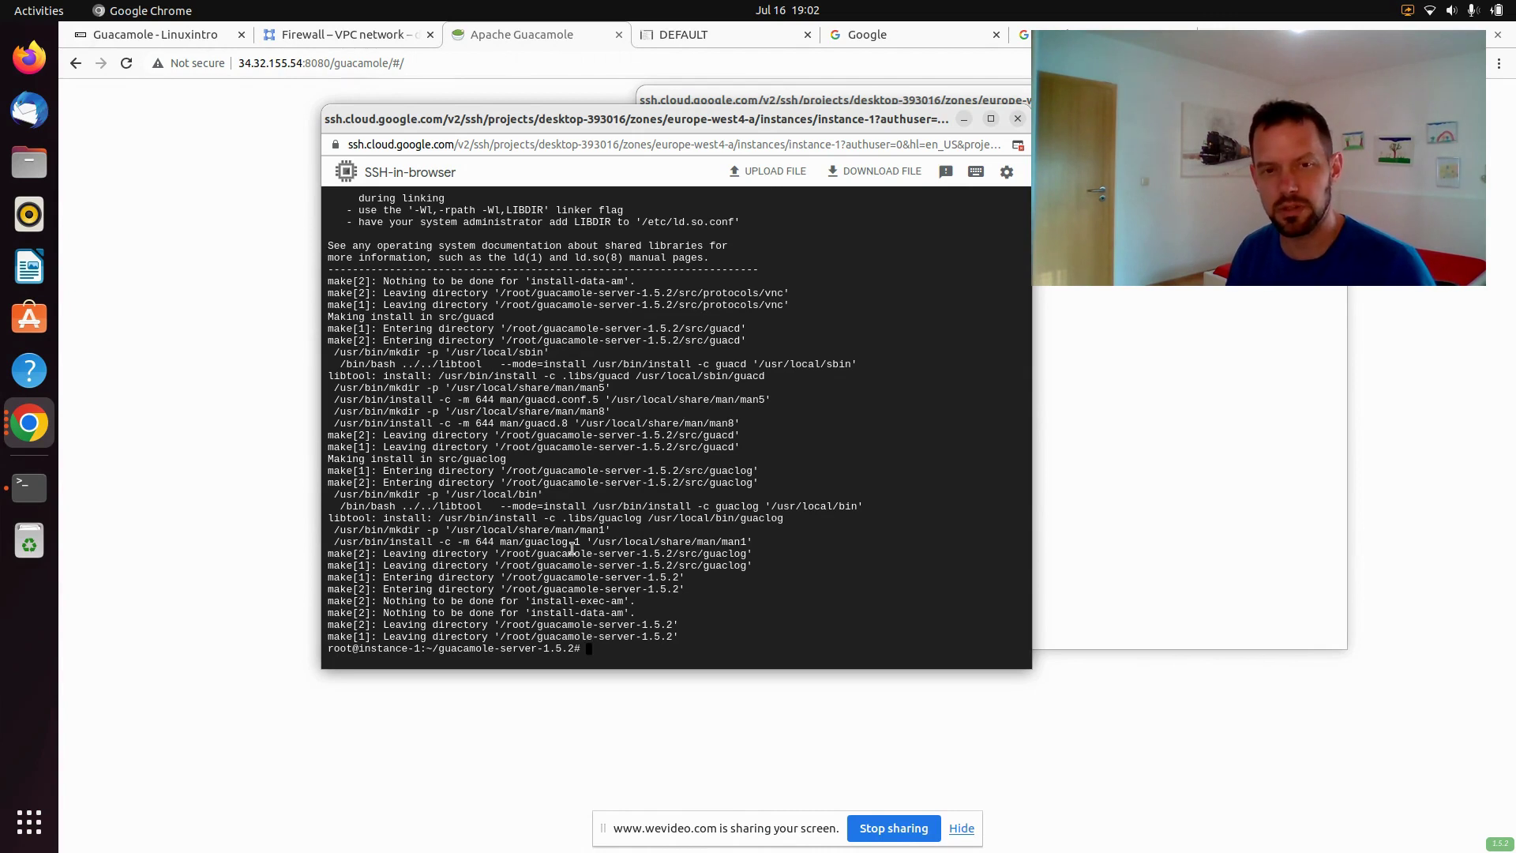
text(cat /p)
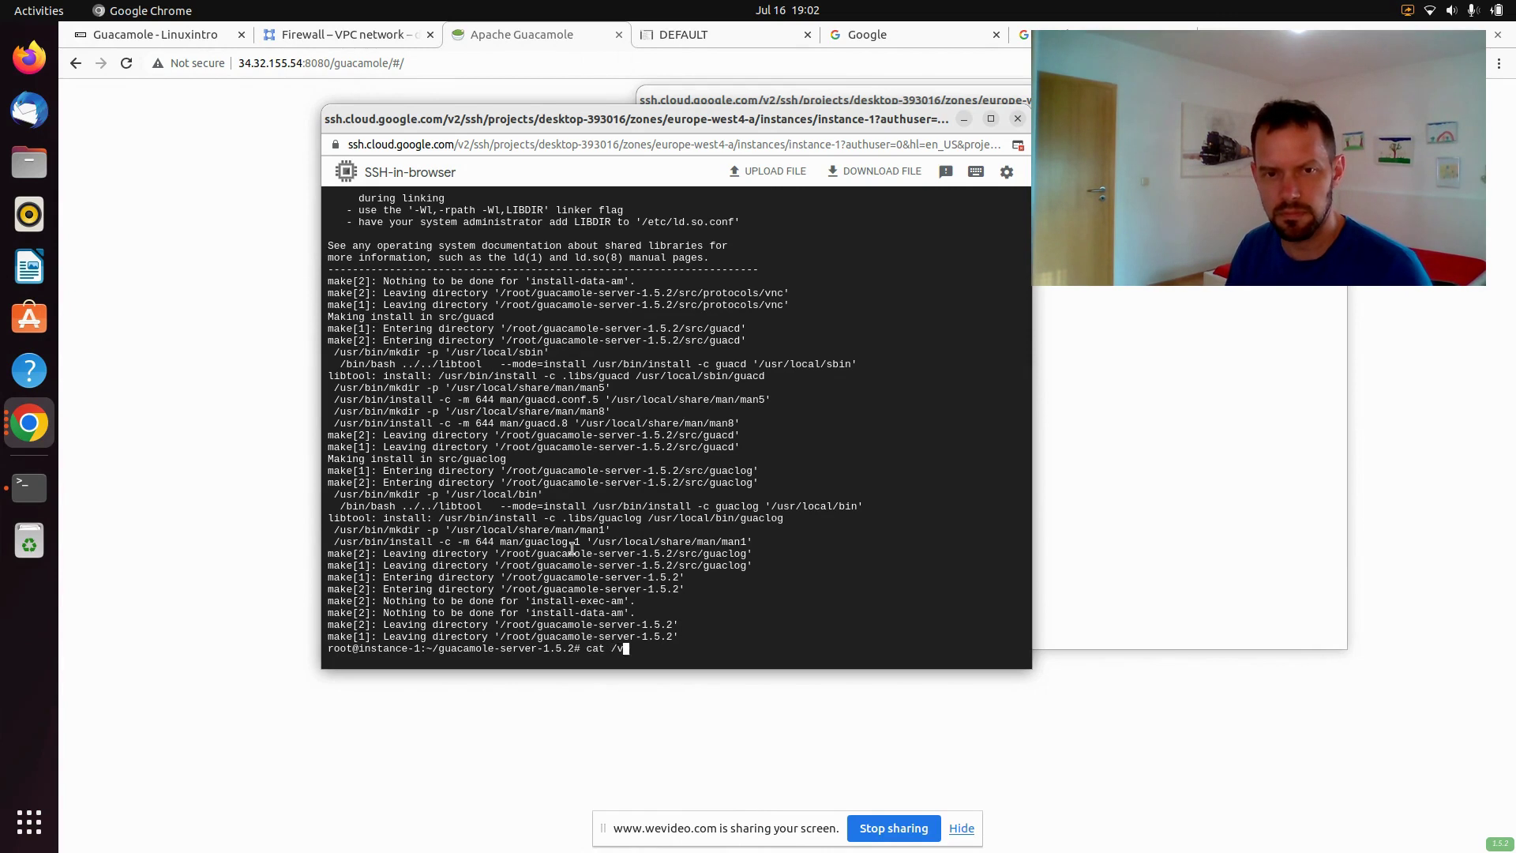
text(roc/cpuinfo)
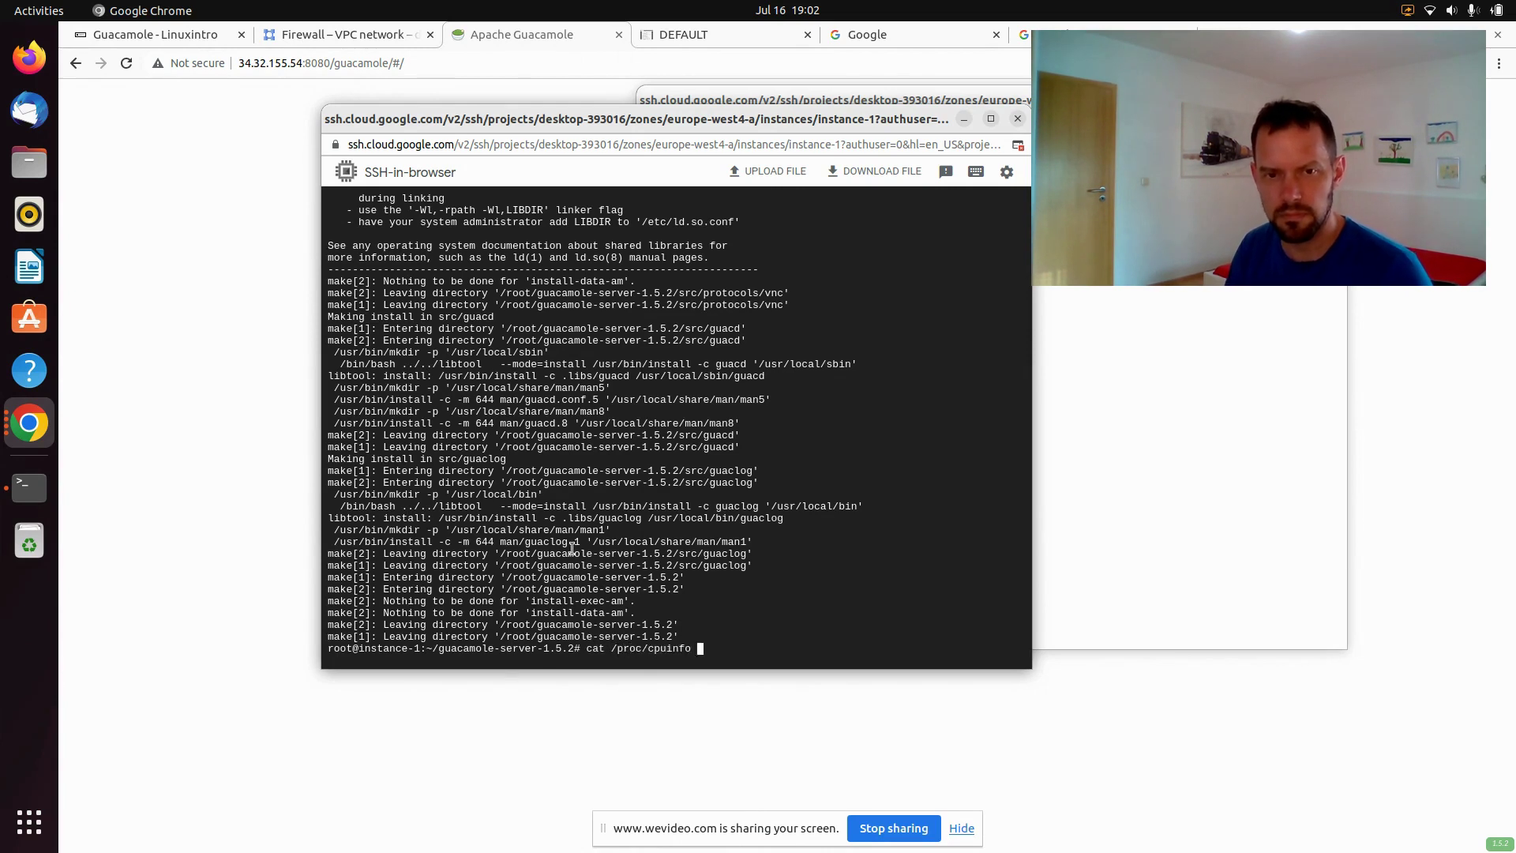
key(Return)
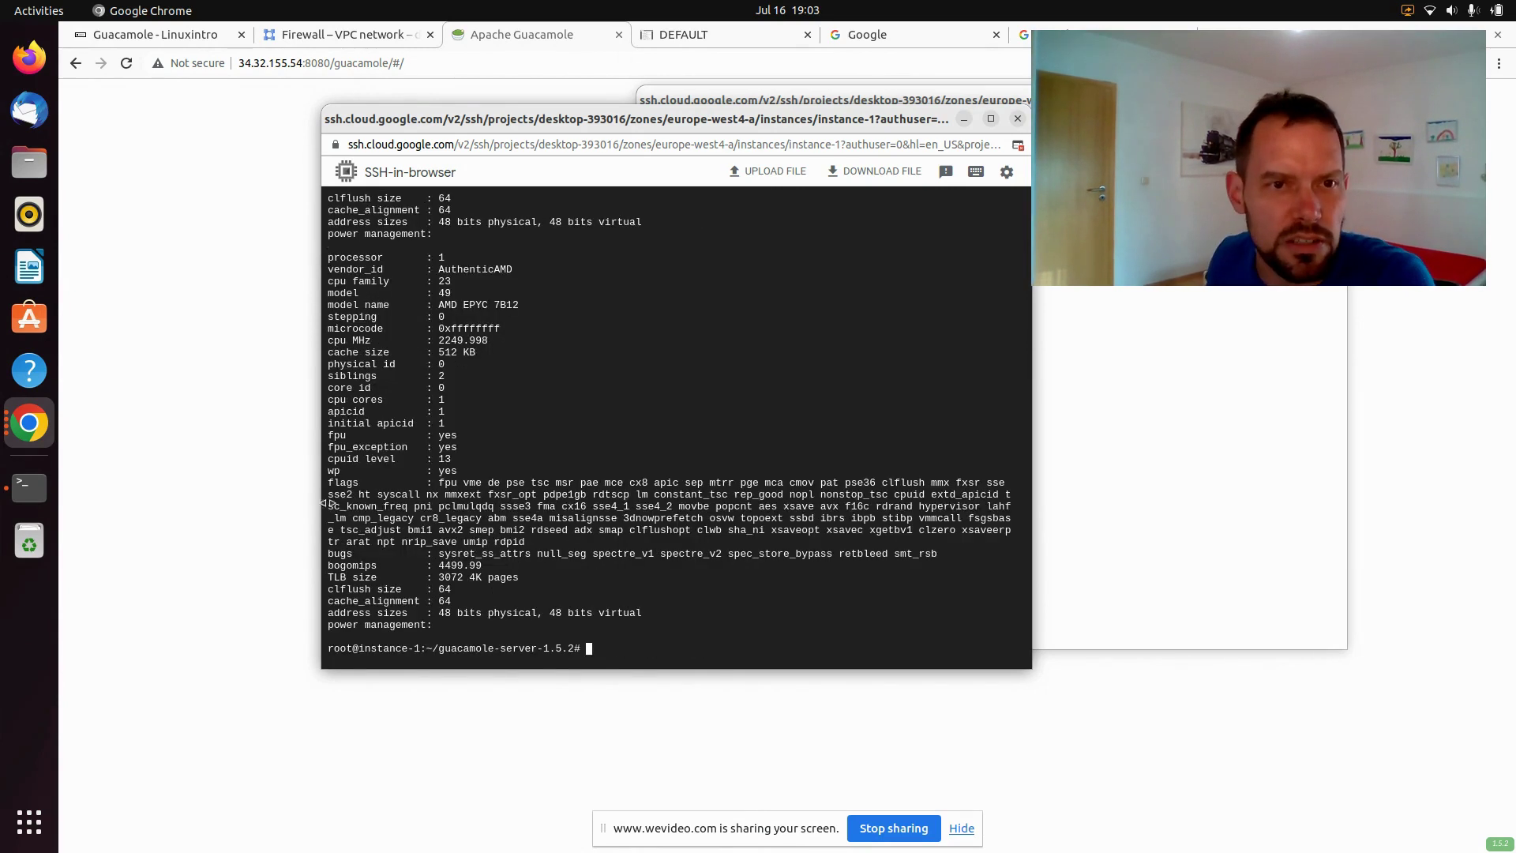
scroll(521, 470, up, 15)
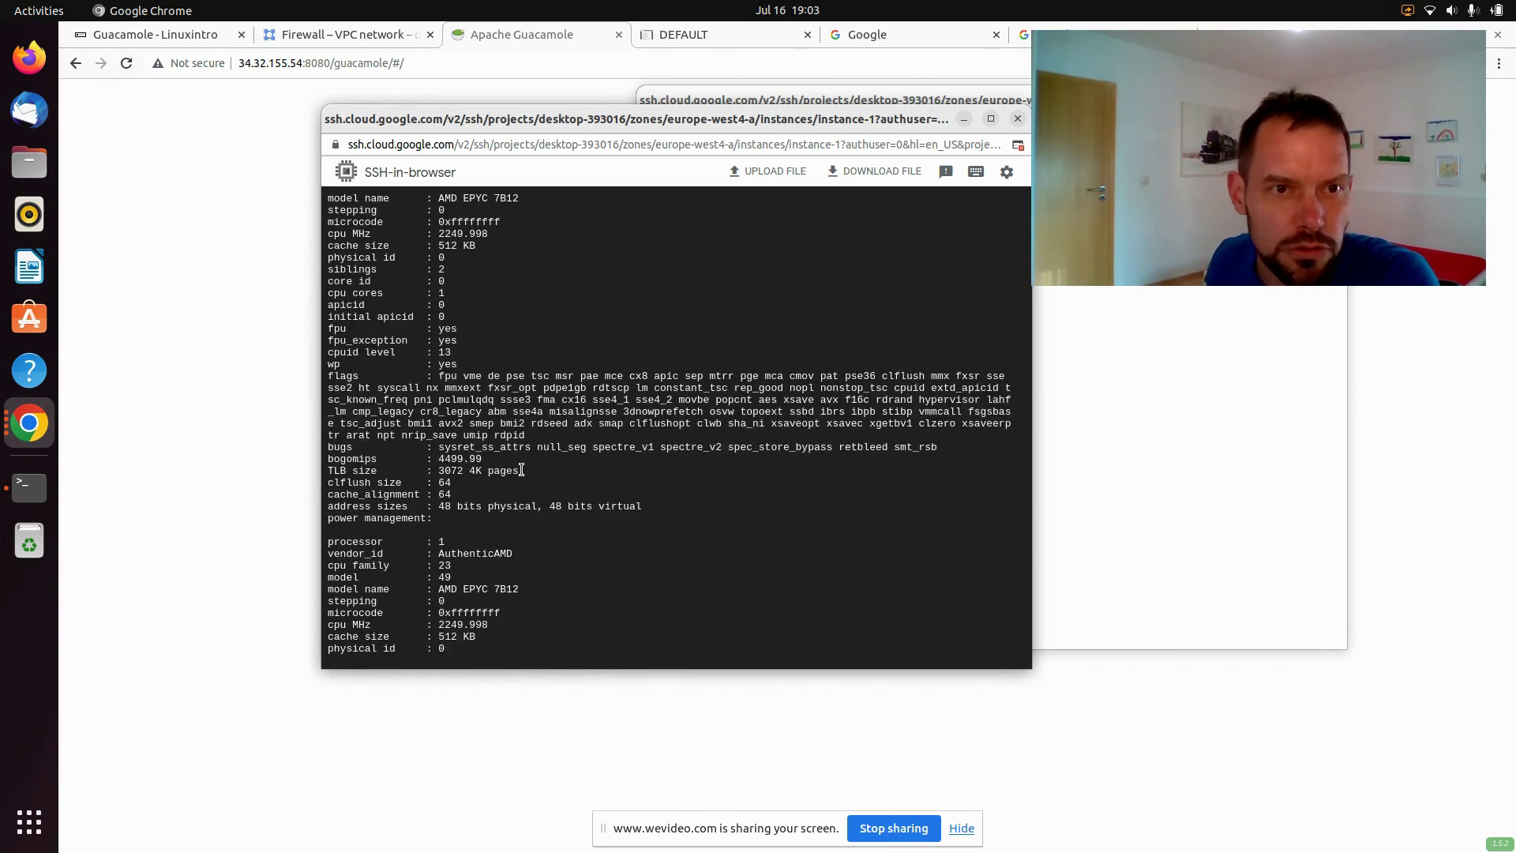
scroll(521, 469, down, 17)
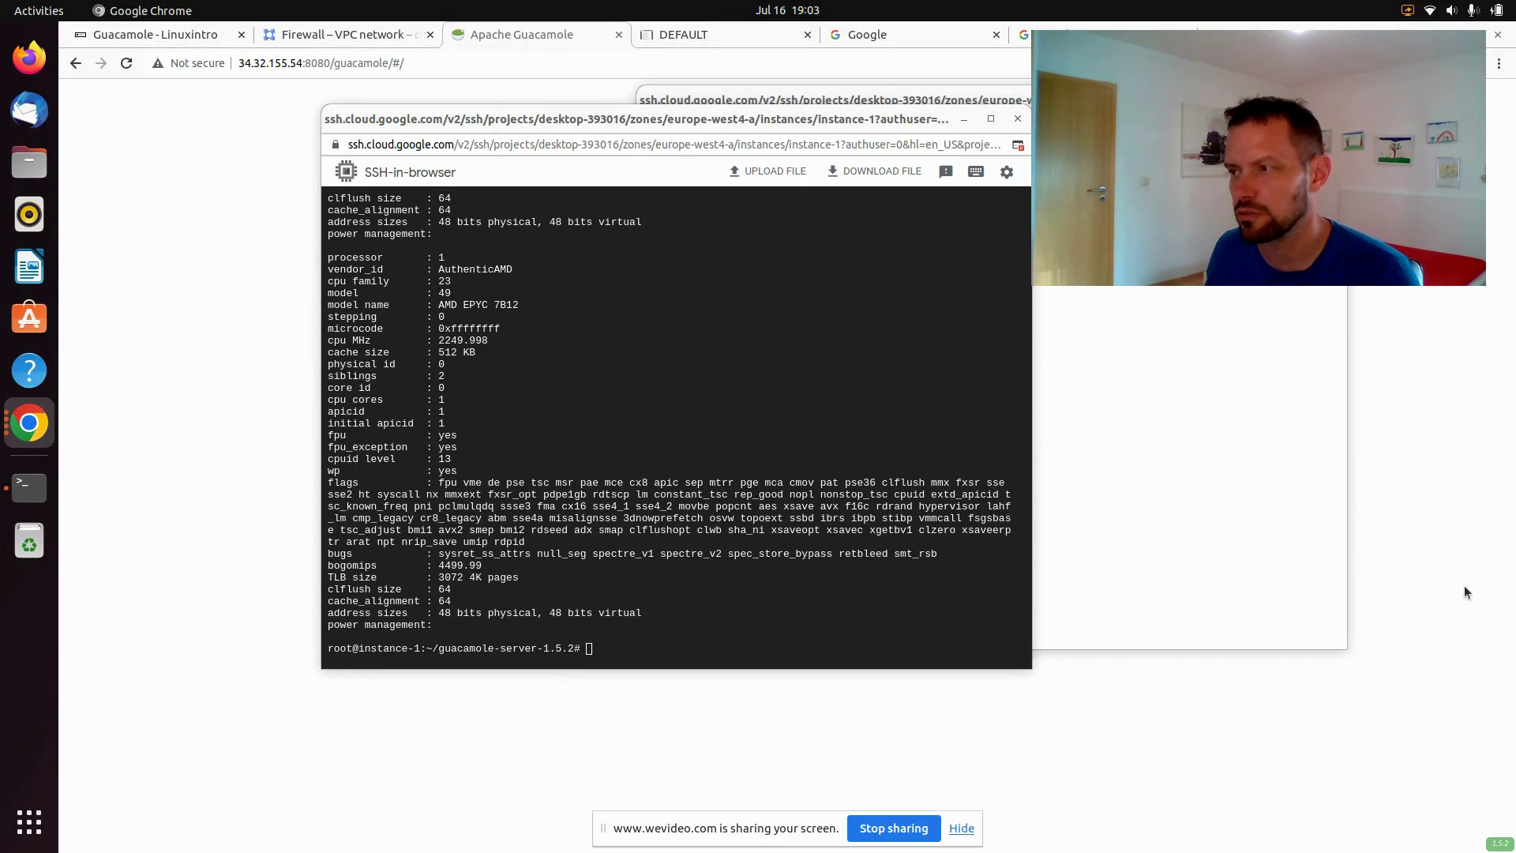
Link the libguac libraries into /lib with two ln -s commands and start guacd
click(775, 420)
text(ln -s /usr/local/lib/libguac.so* /lib ln -s /usr/local/lib/libguac-client-vnc.so* /lib/)
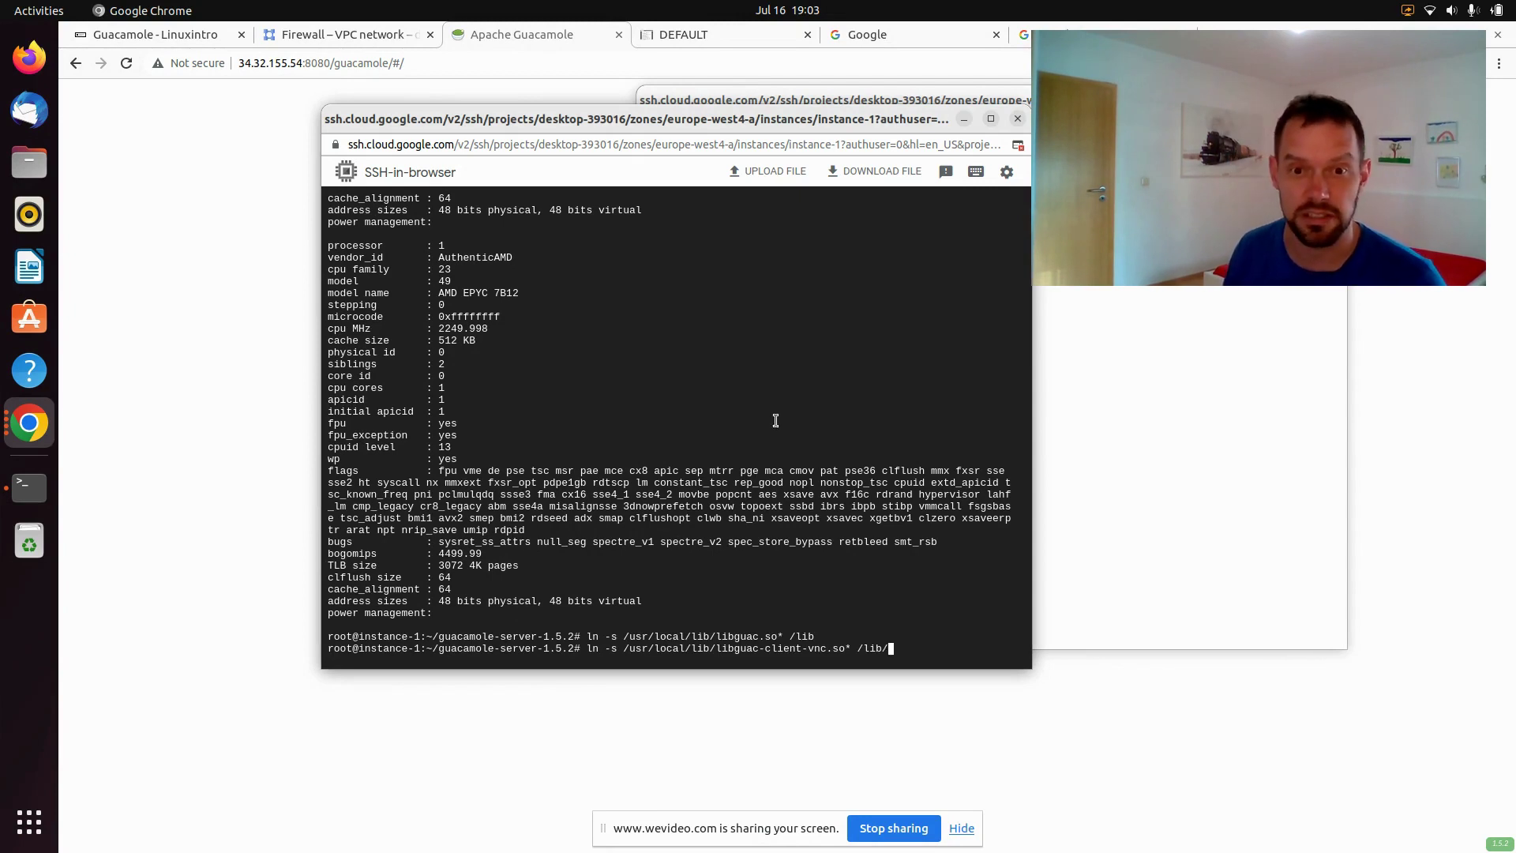
key(Return)
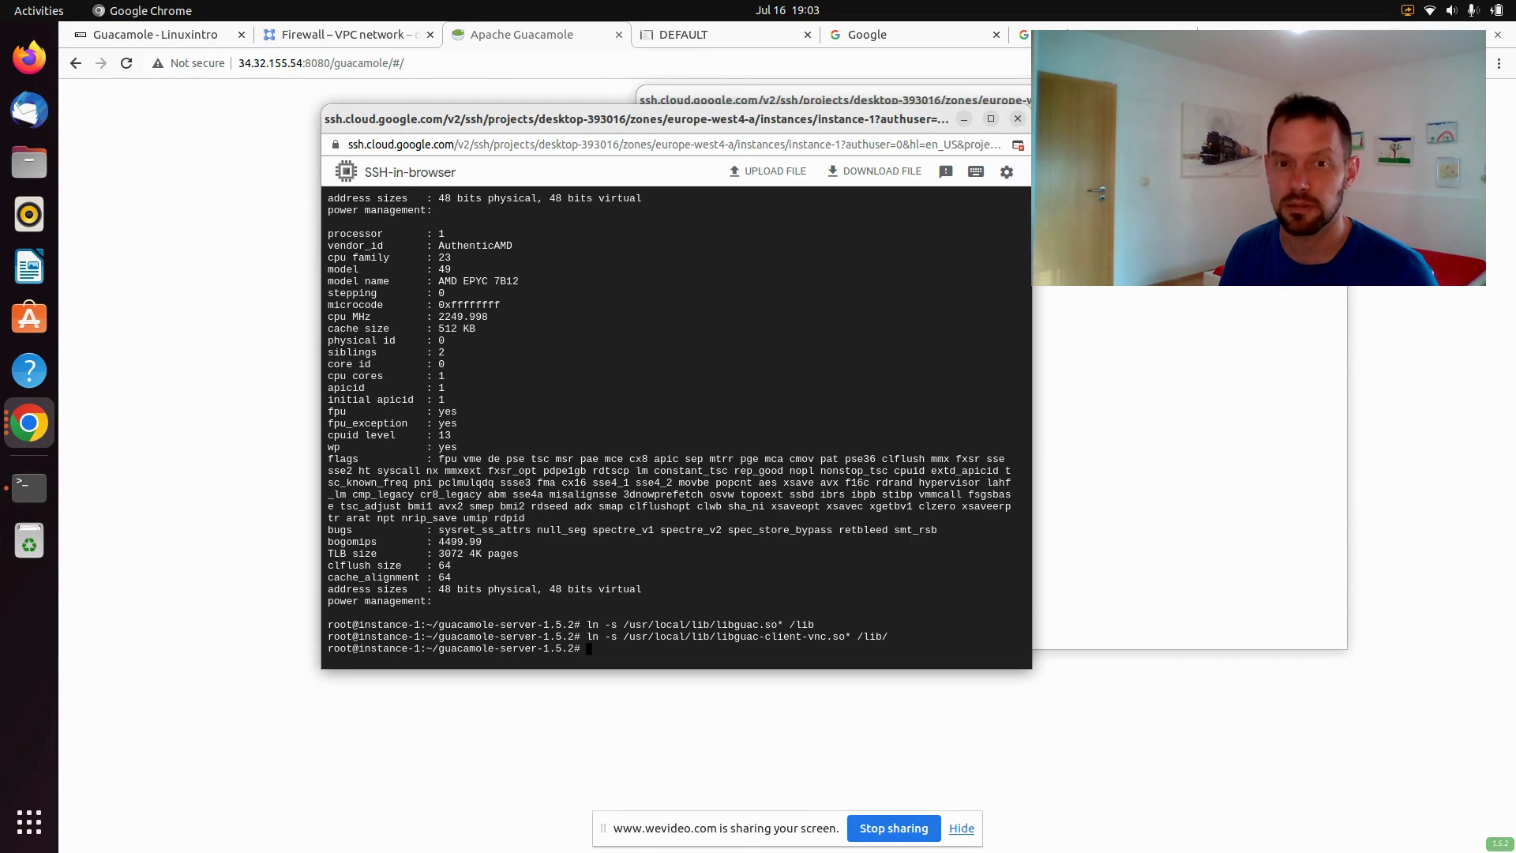
text(gua)
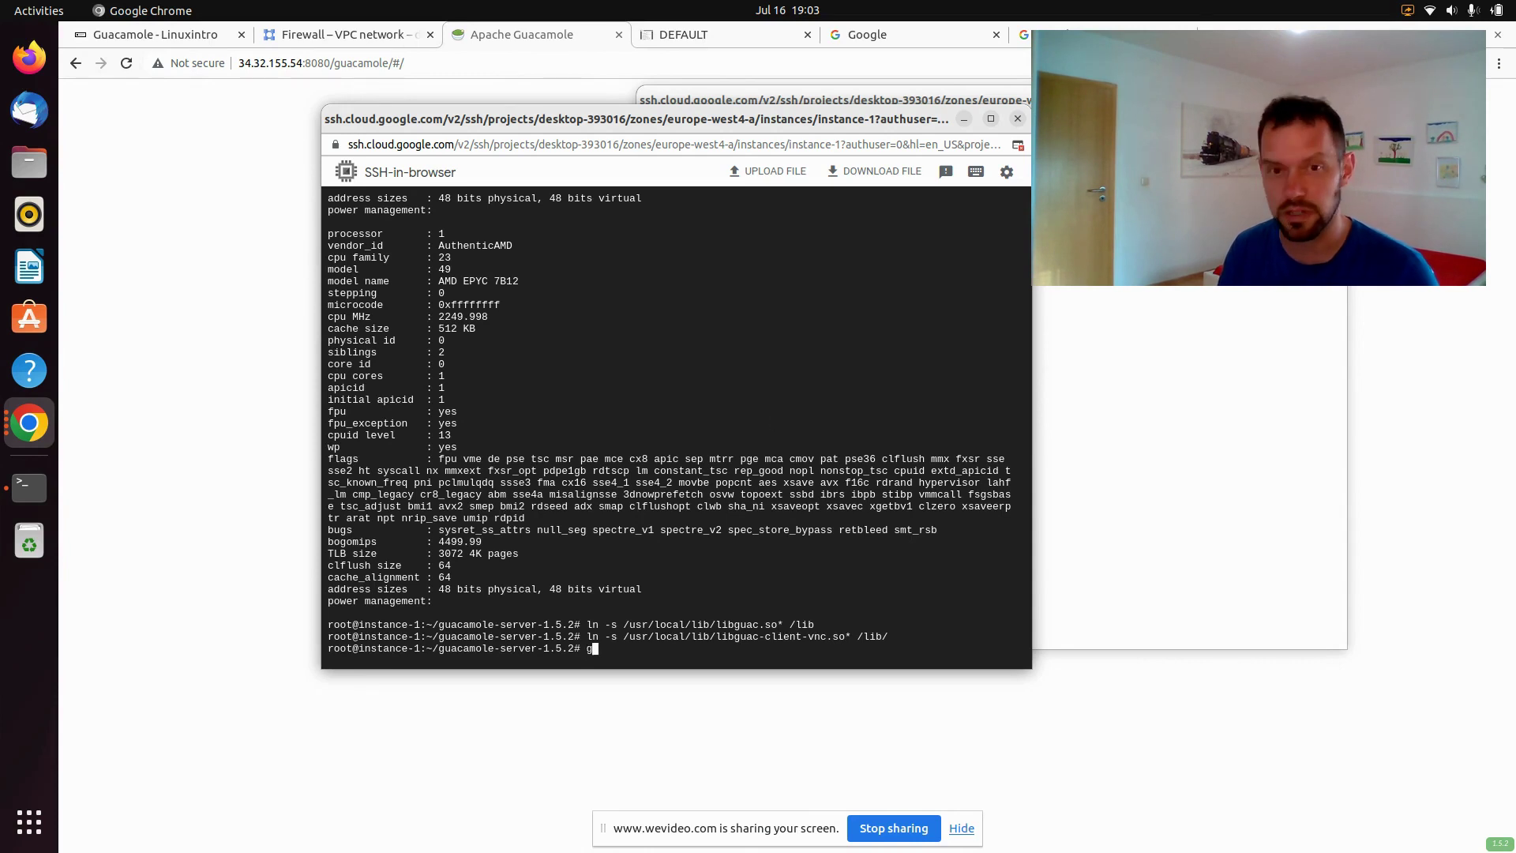
text(cd)
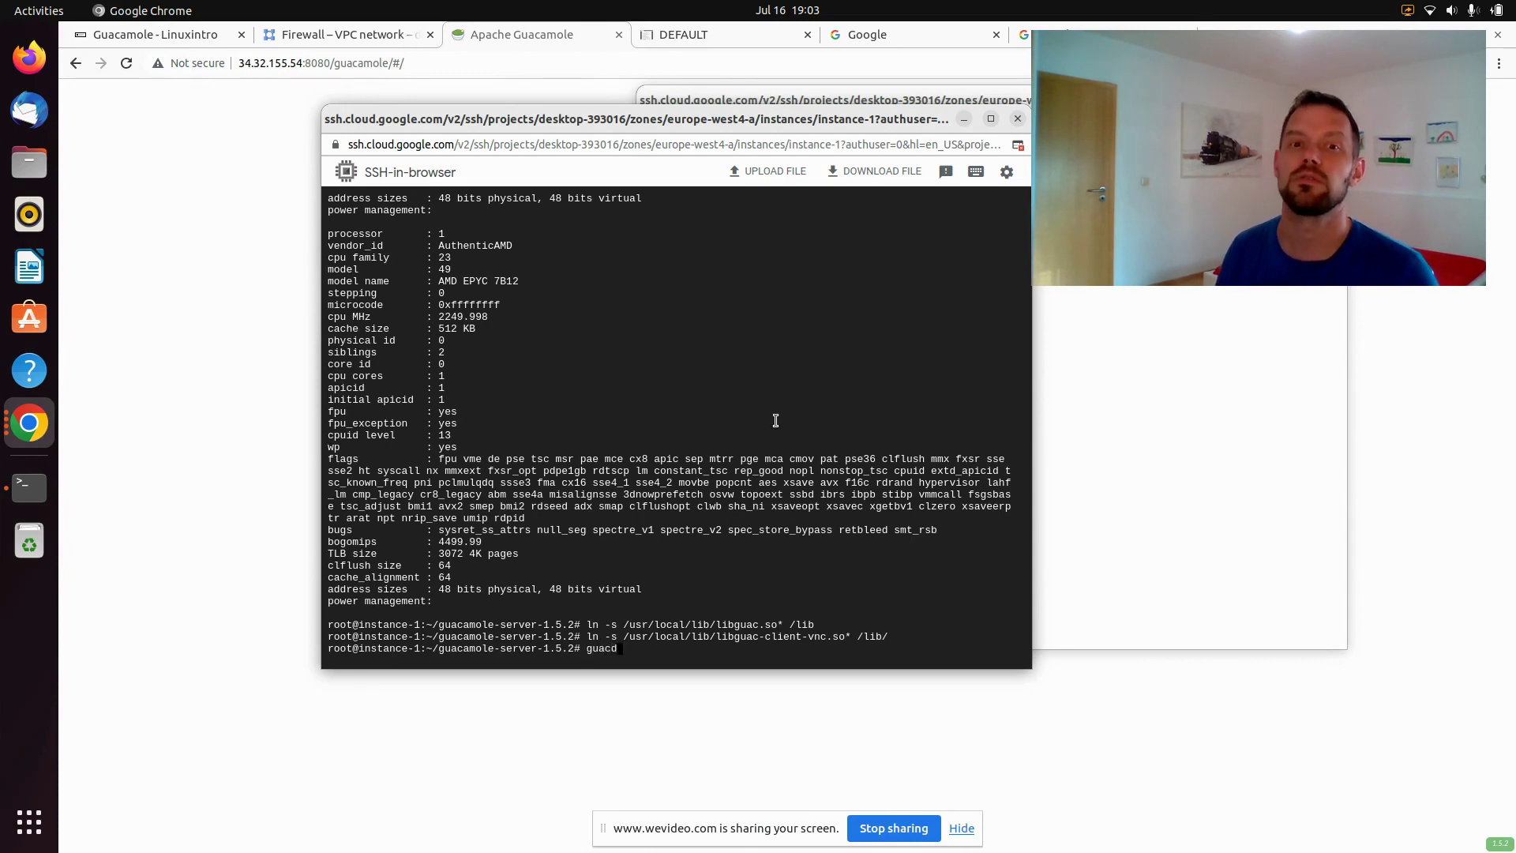
key(Return)
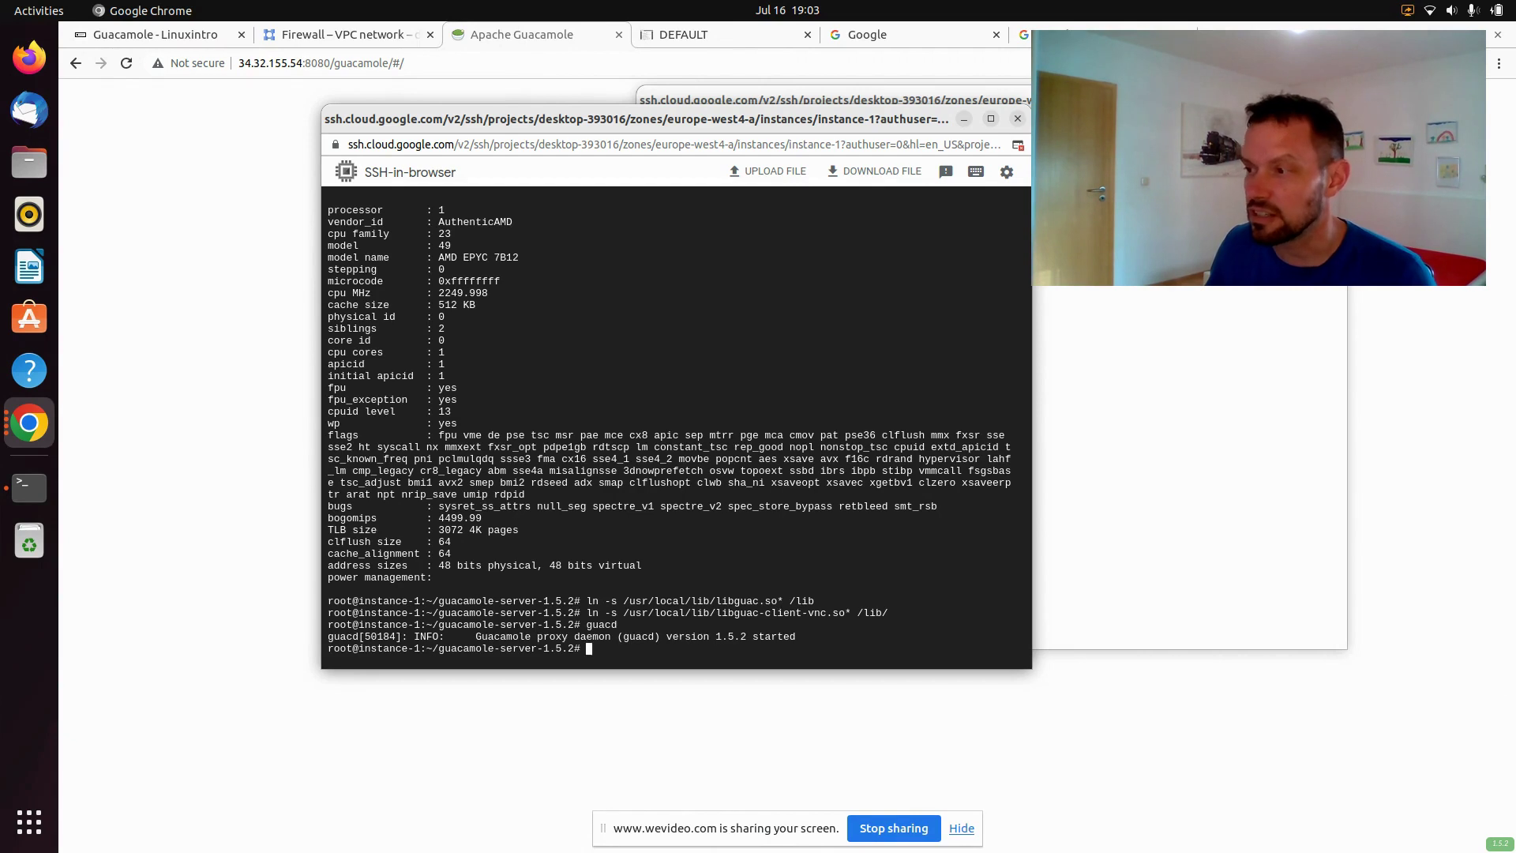
Create the /etc/guacamole directory with mkdir
click(1504, 684)
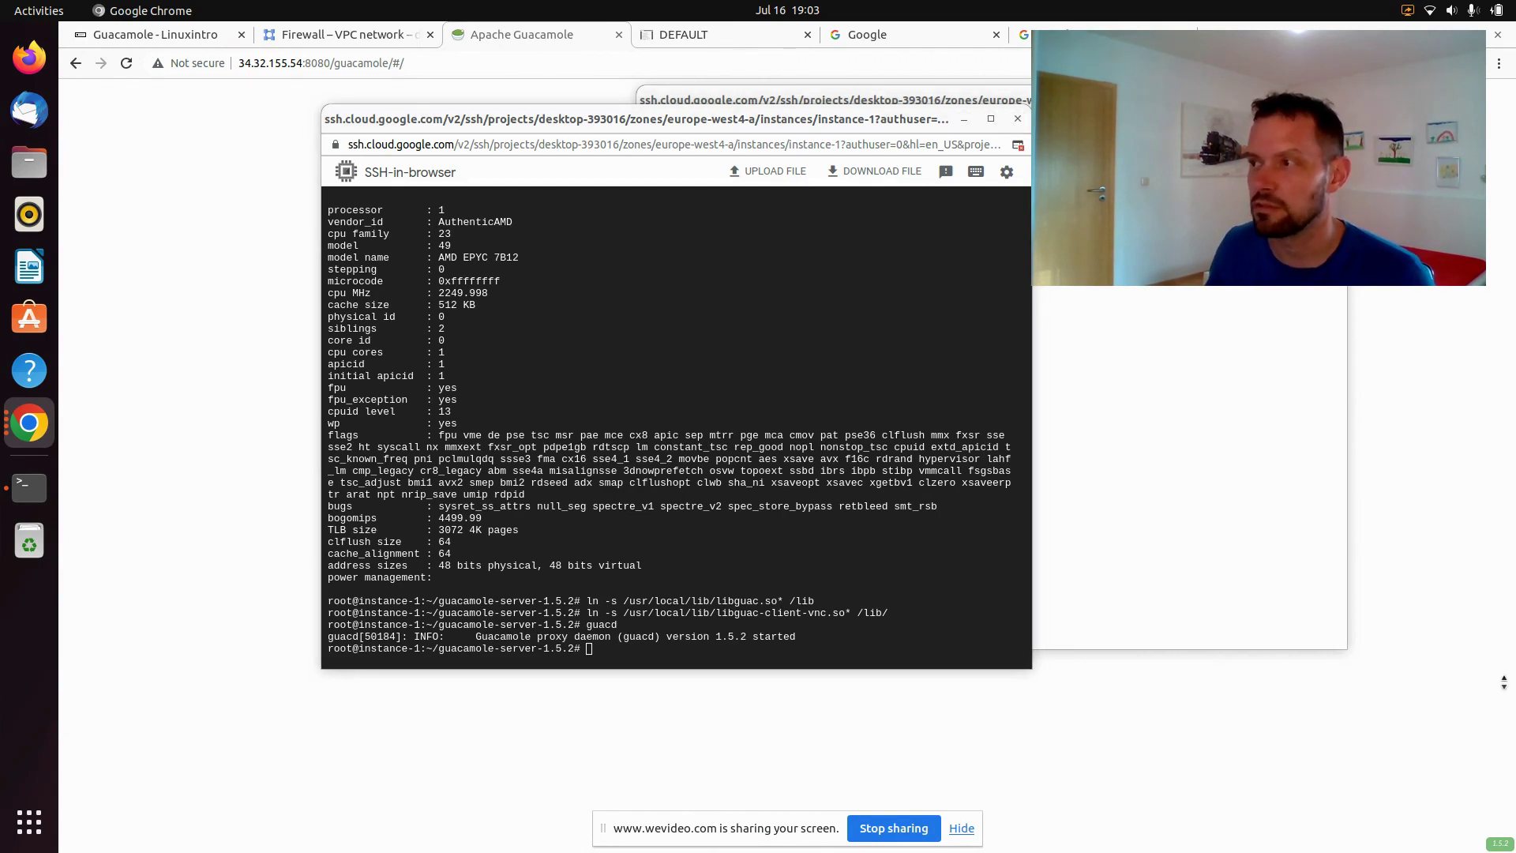
click(764, 545)
text(mkdir /etc/guacamole)
key(Return)
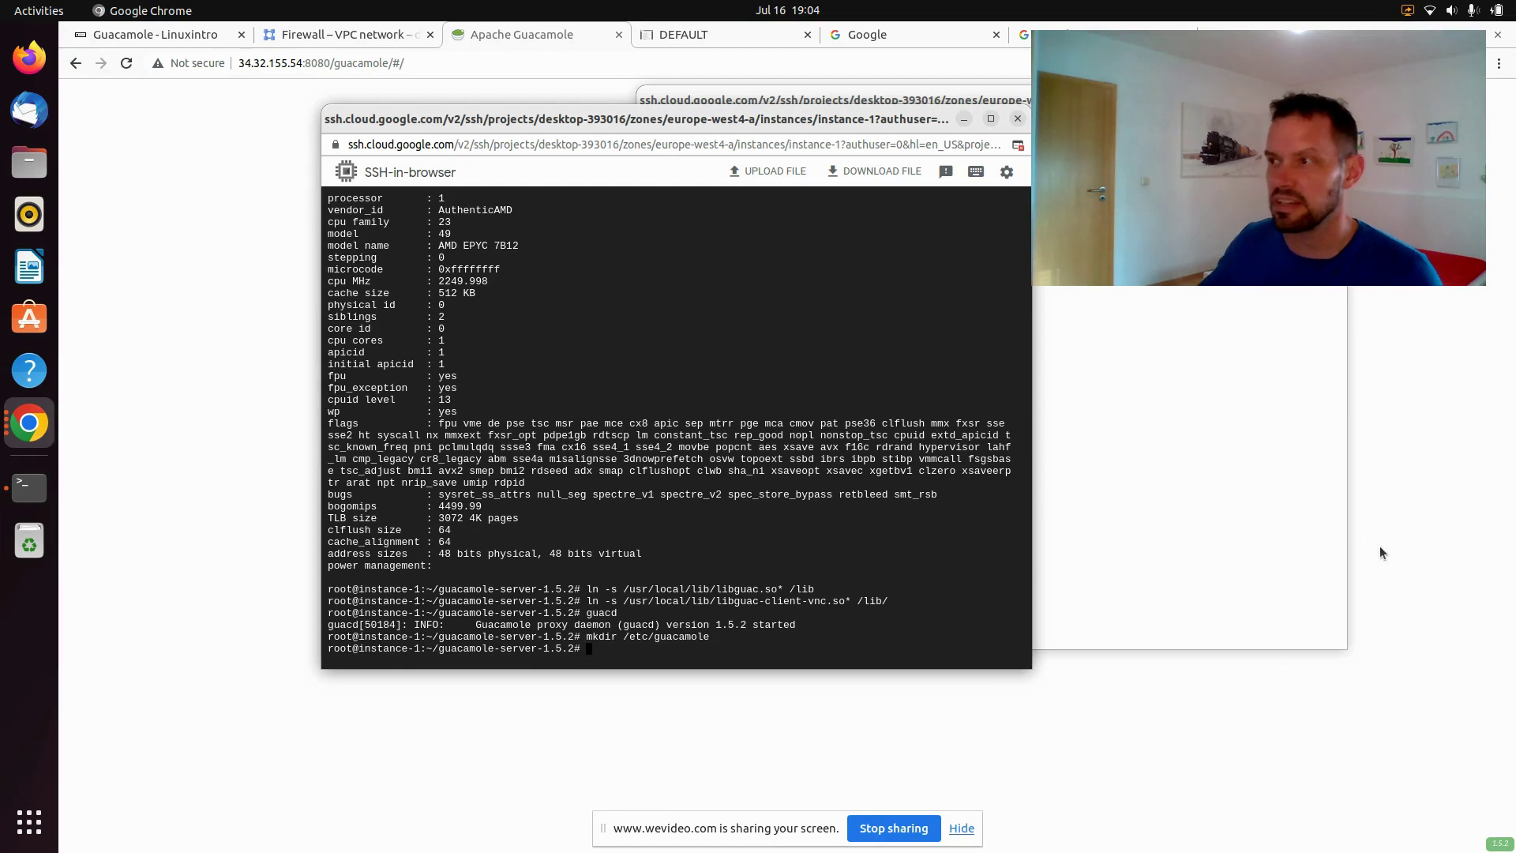
In vi, write guacamole.properties with guacd at localhost:4822 and user-mapping.xml auth, then save
text(vi)
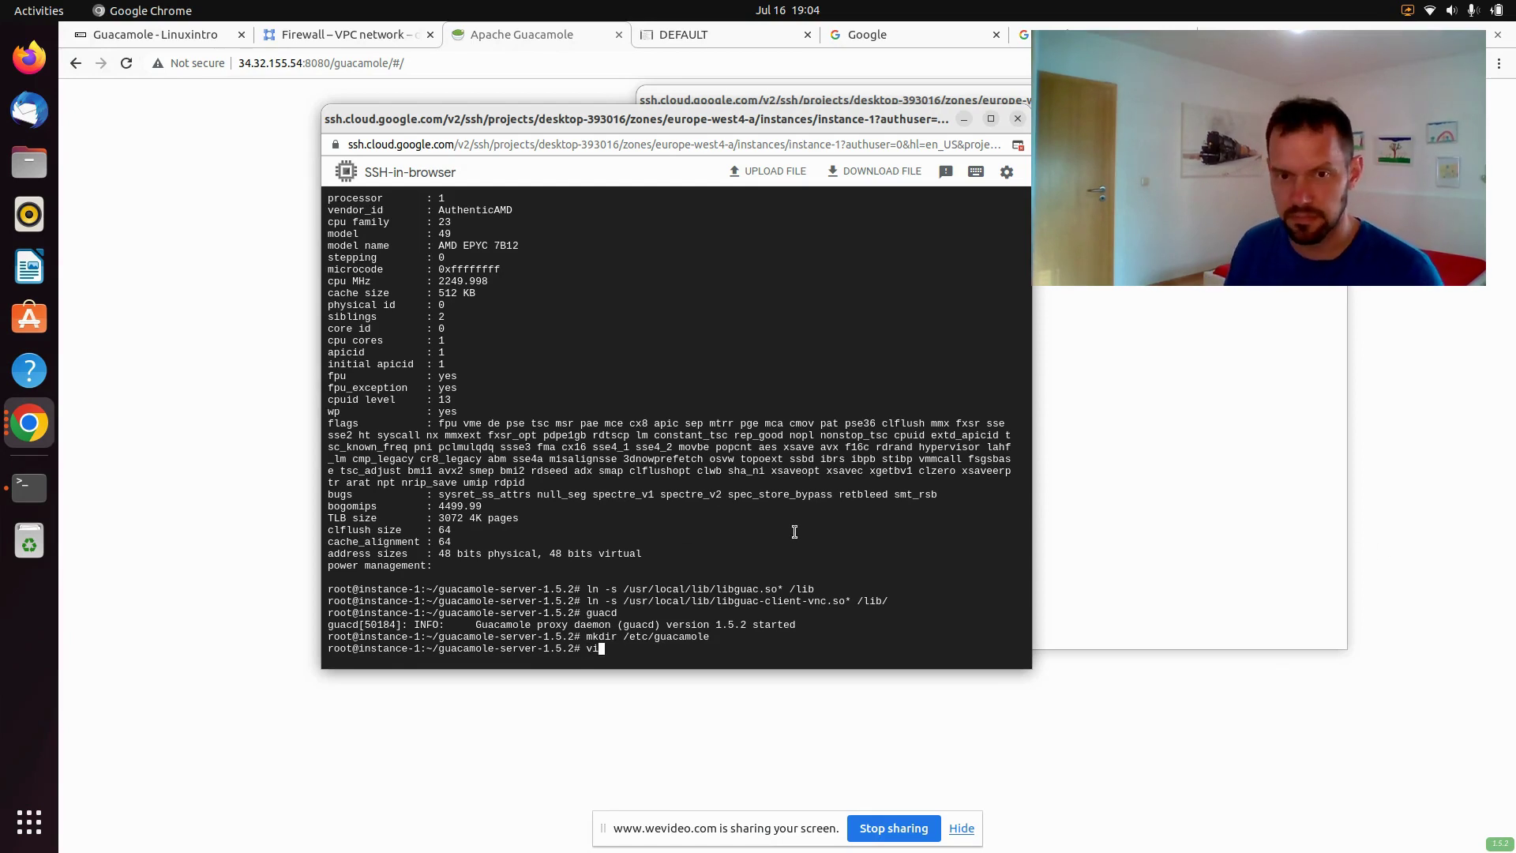
text( /etc/gu)
key(Tab)
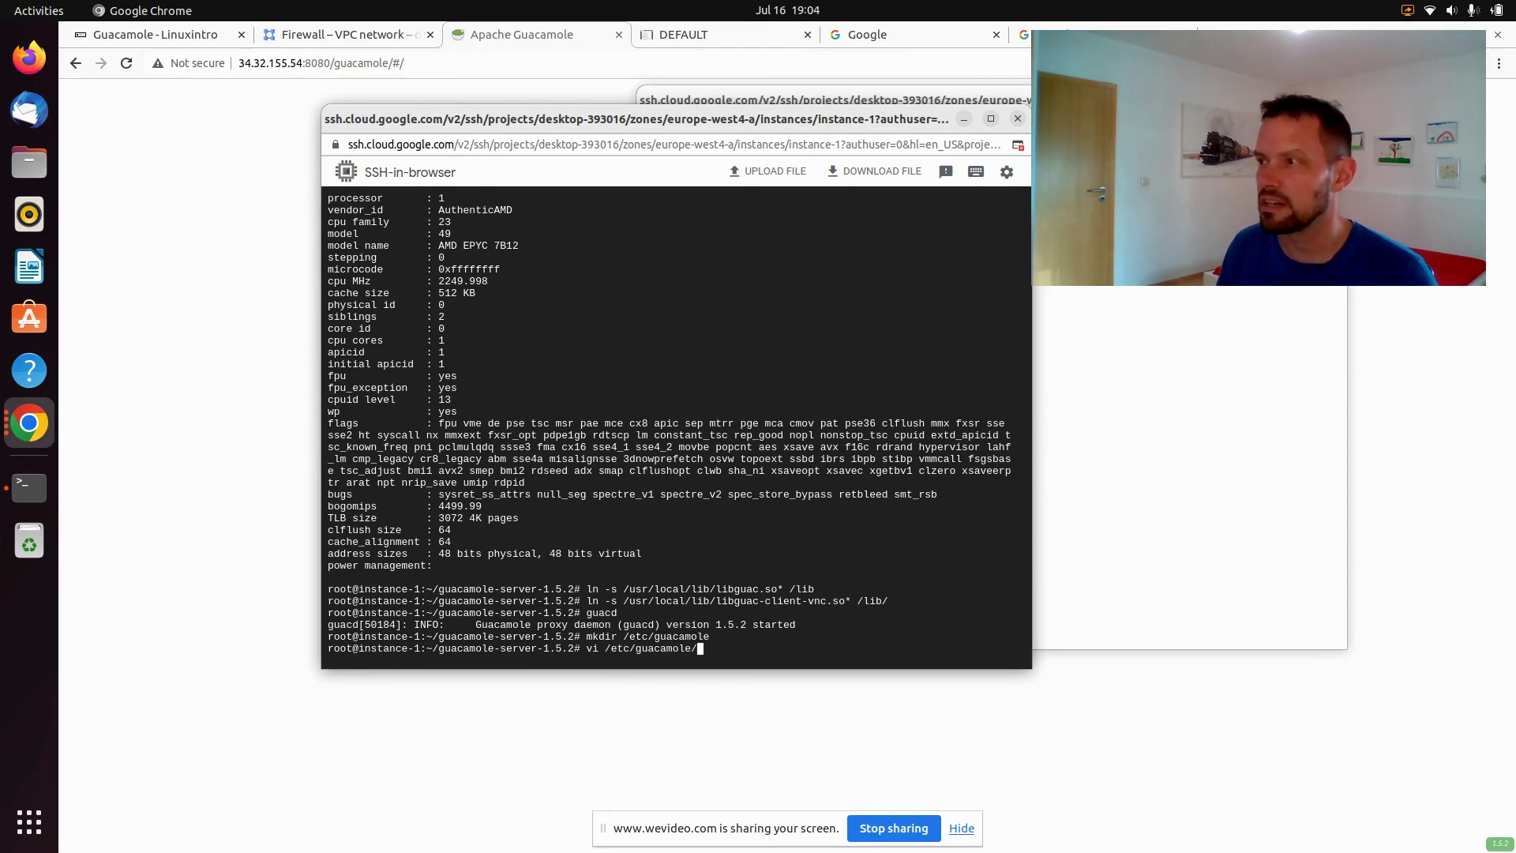
text(guaca)
text(mo)
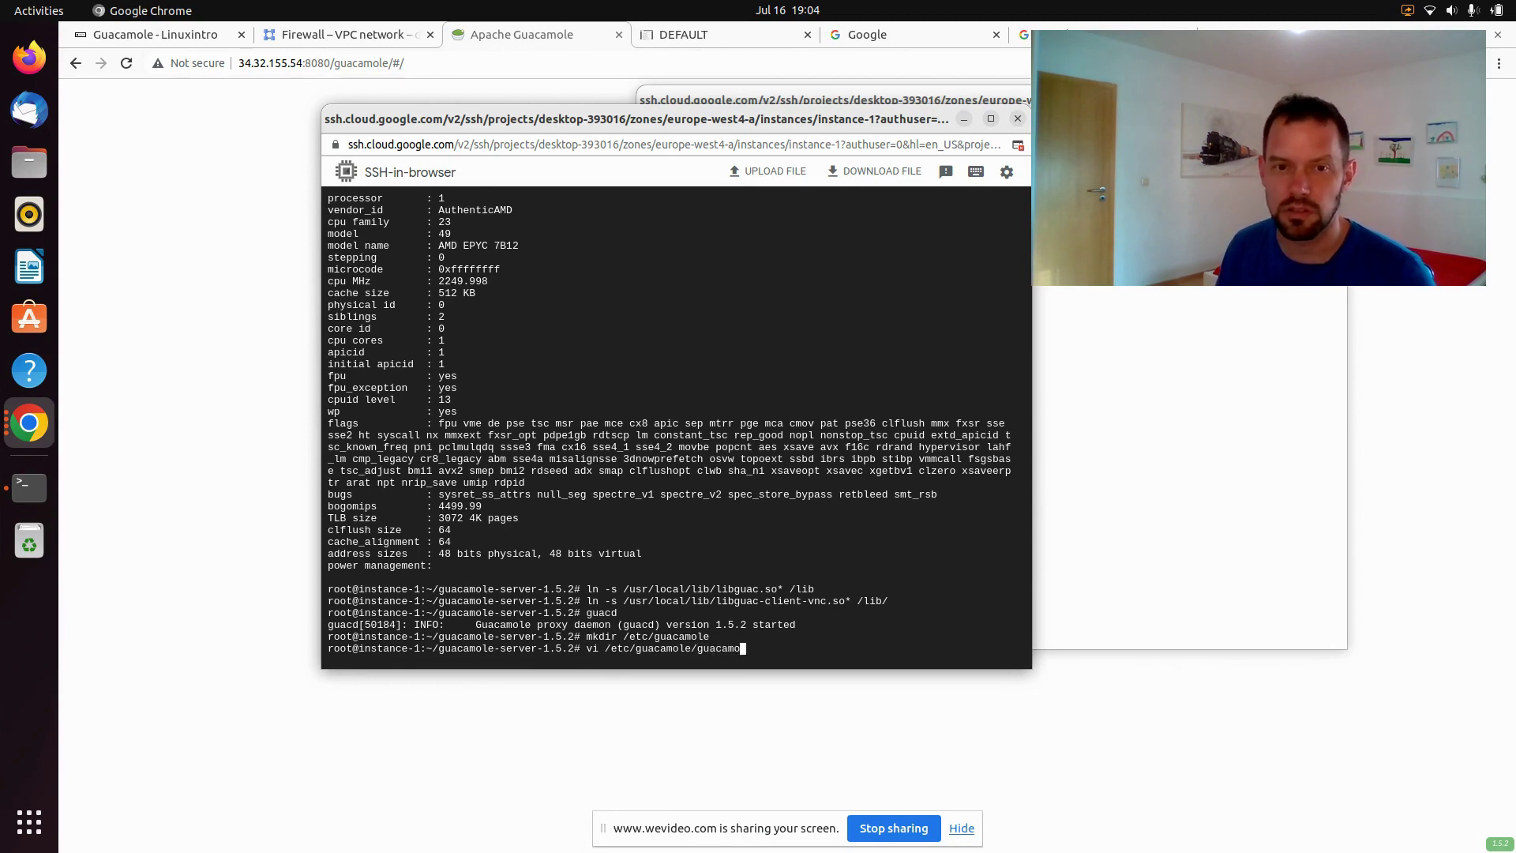
text(le.properties)
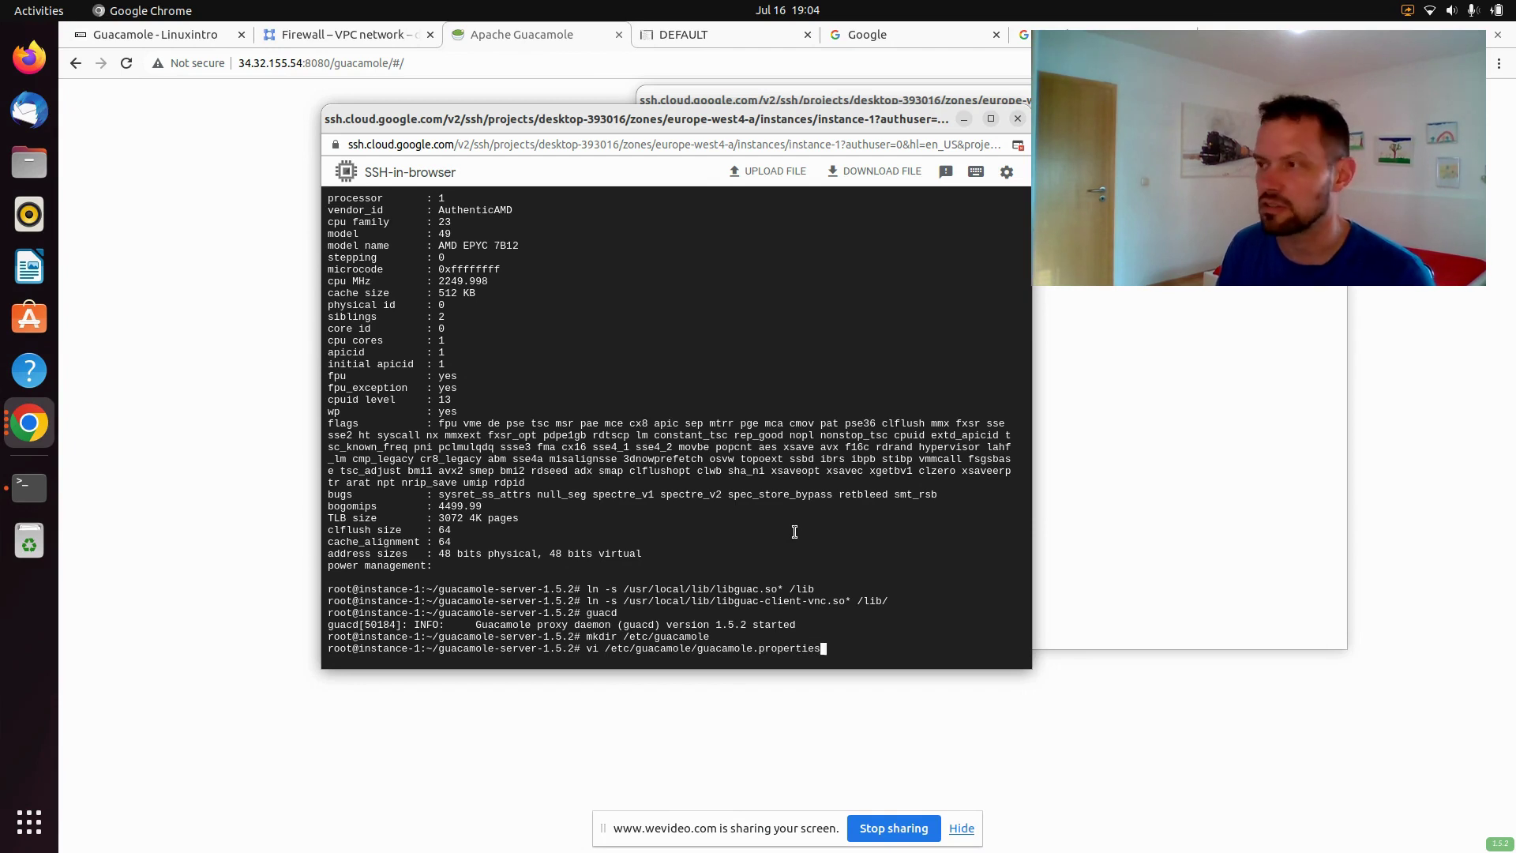
key(Return)
key(i)
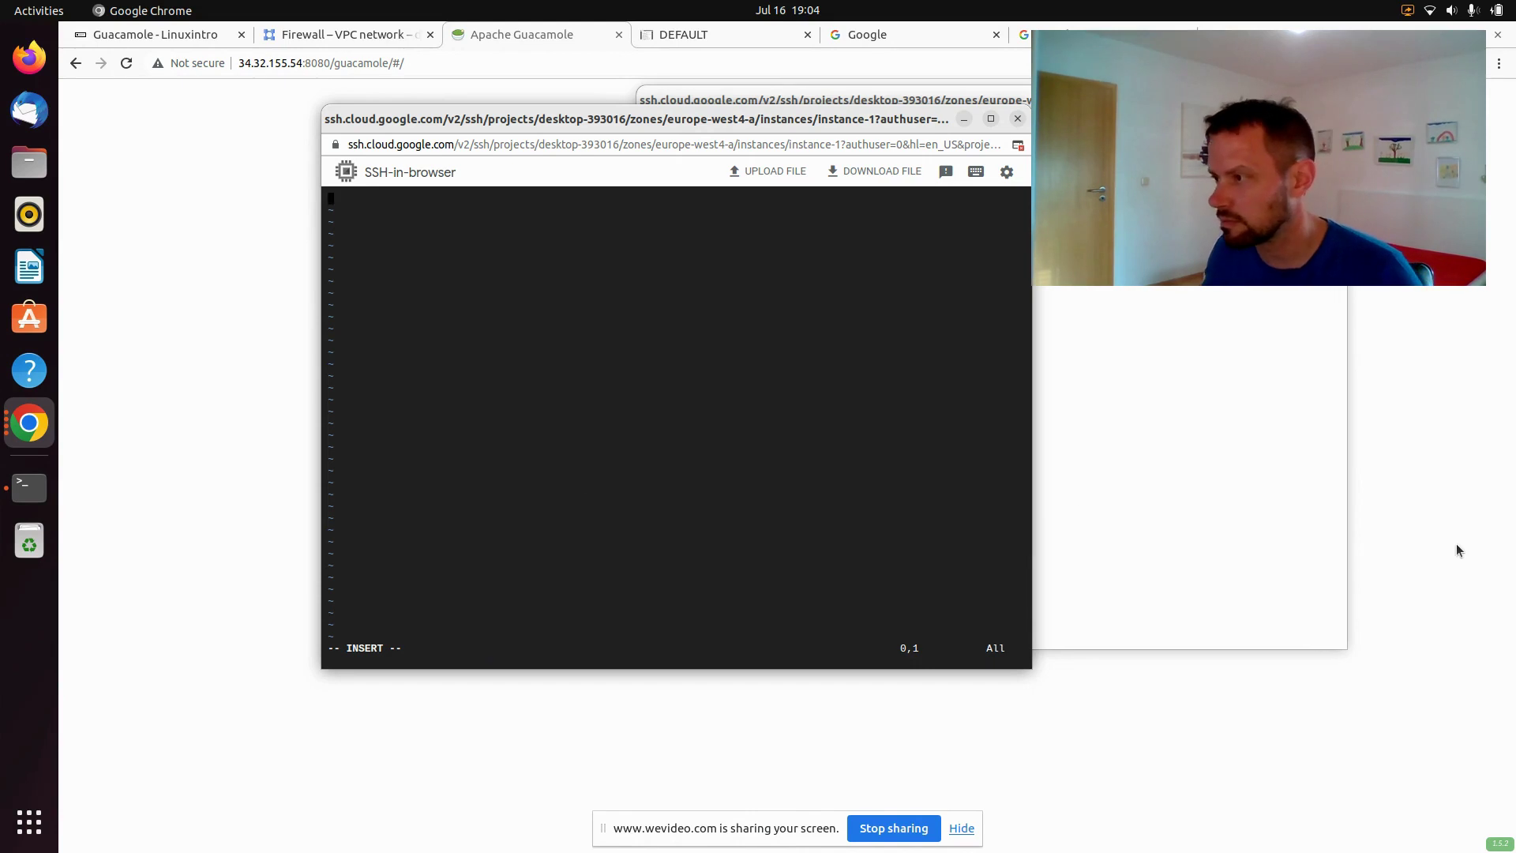
click(1458, 550)
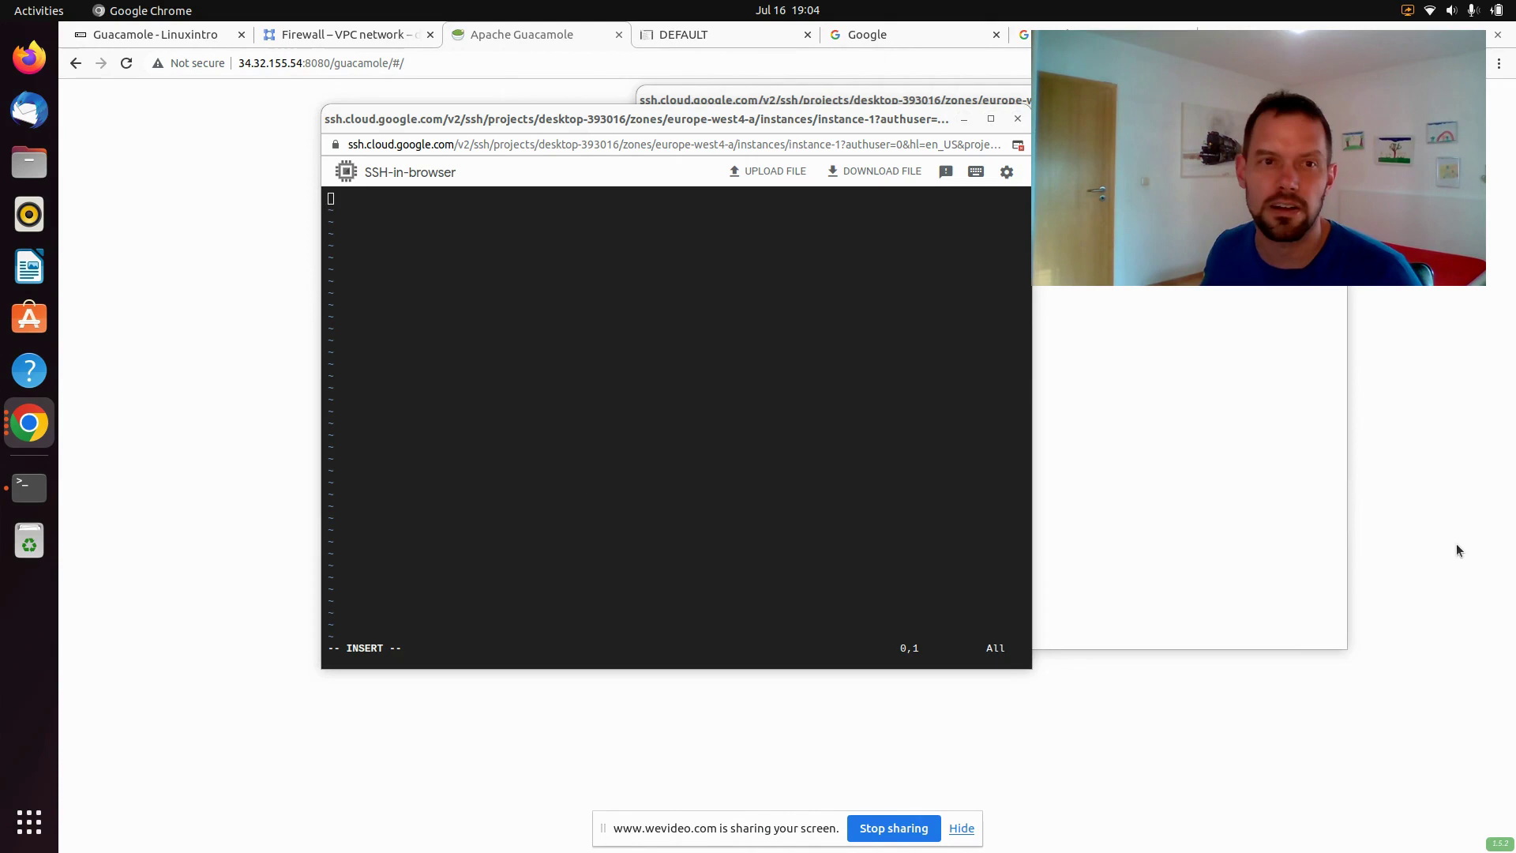
click(803, 458)
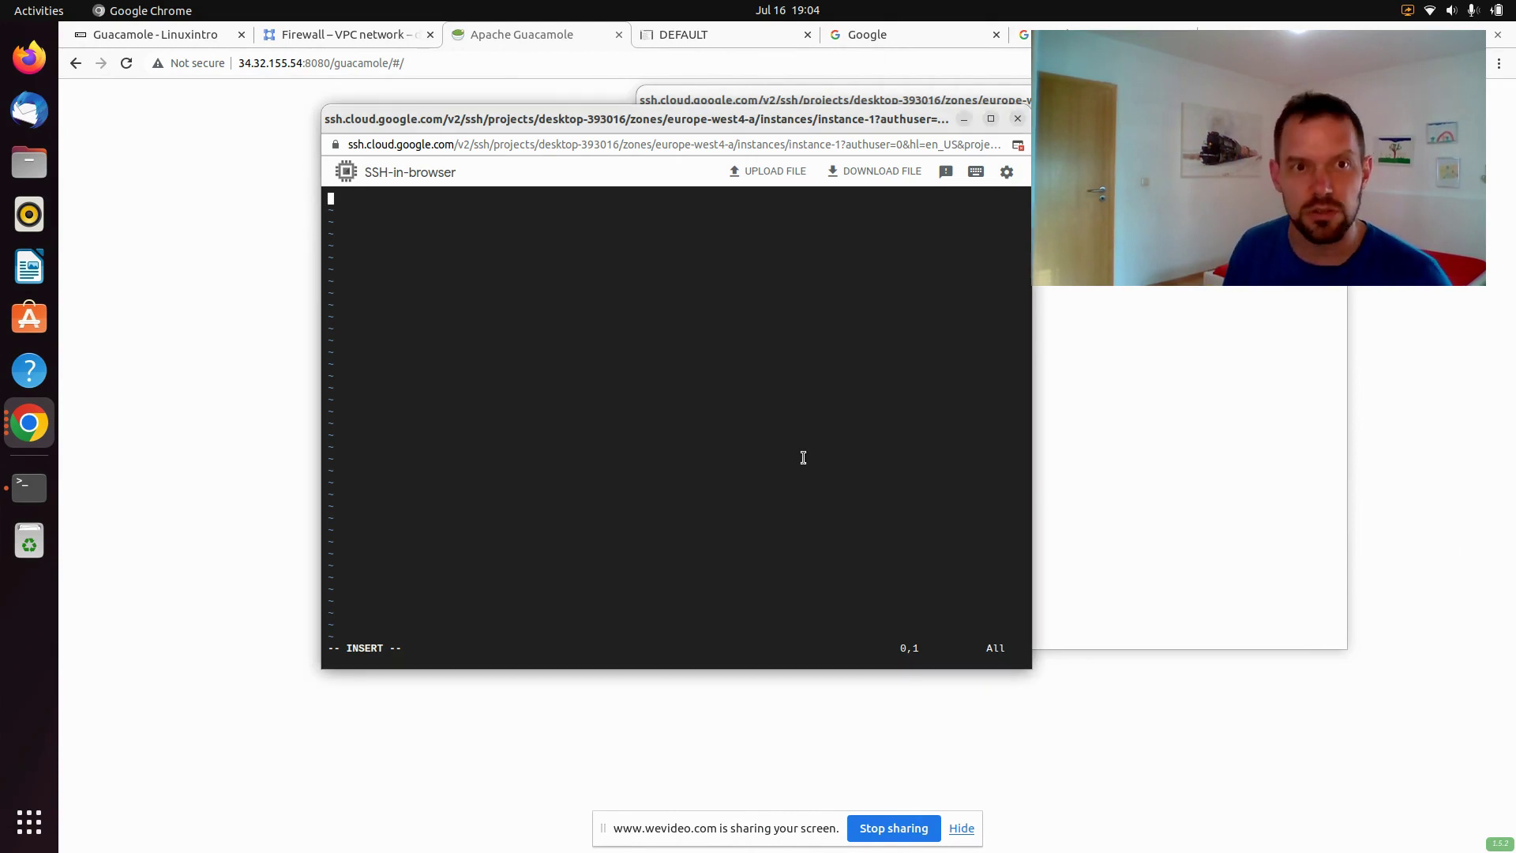
text(# Hostname and port of guacamole proxy guacd-hostname: localhost guacd-port:     4822  # Location to read extra .jar's from lib-directory:  /var/lib/tomcat9/webapps/guacamole-1.3.0/WEB-INF/classes  # Authentication provider class auth-provider: net.sourceforge.guacamole.net.basic.BasicFileAuthenticationProvider  # Properties used by BasicFileAuthenticationProvider basic-user-mapping: /etc/guacamole/user-mapping.xml)
key(Escape)
text(:wq)
key(Return)
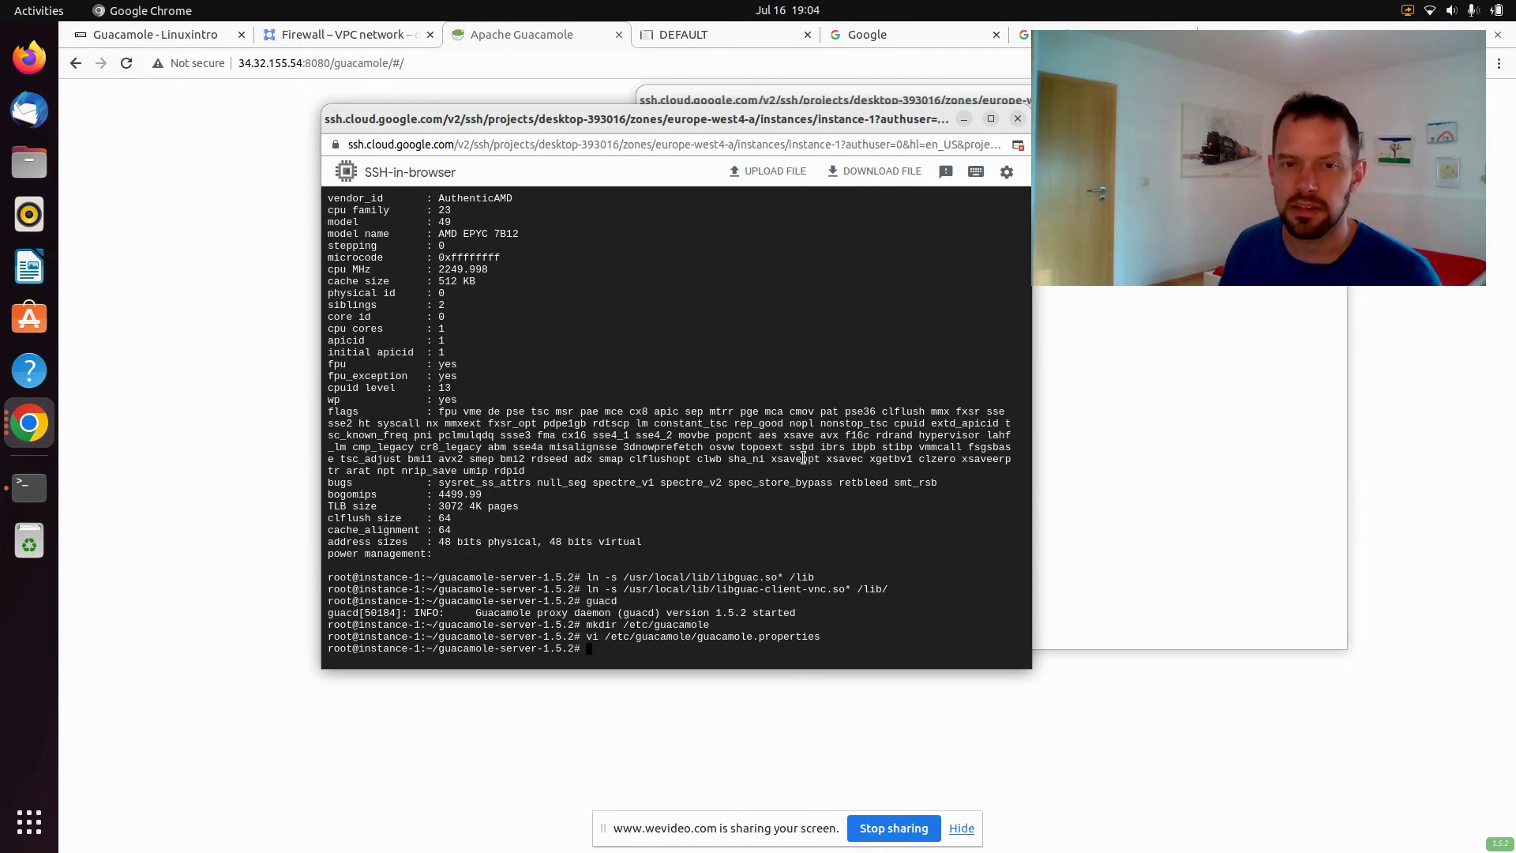
Create /etc/guacamole/user-mapping.xml in vi with the pasted VNC localhost:5901 mapping, and save it
text(vi /etc/)
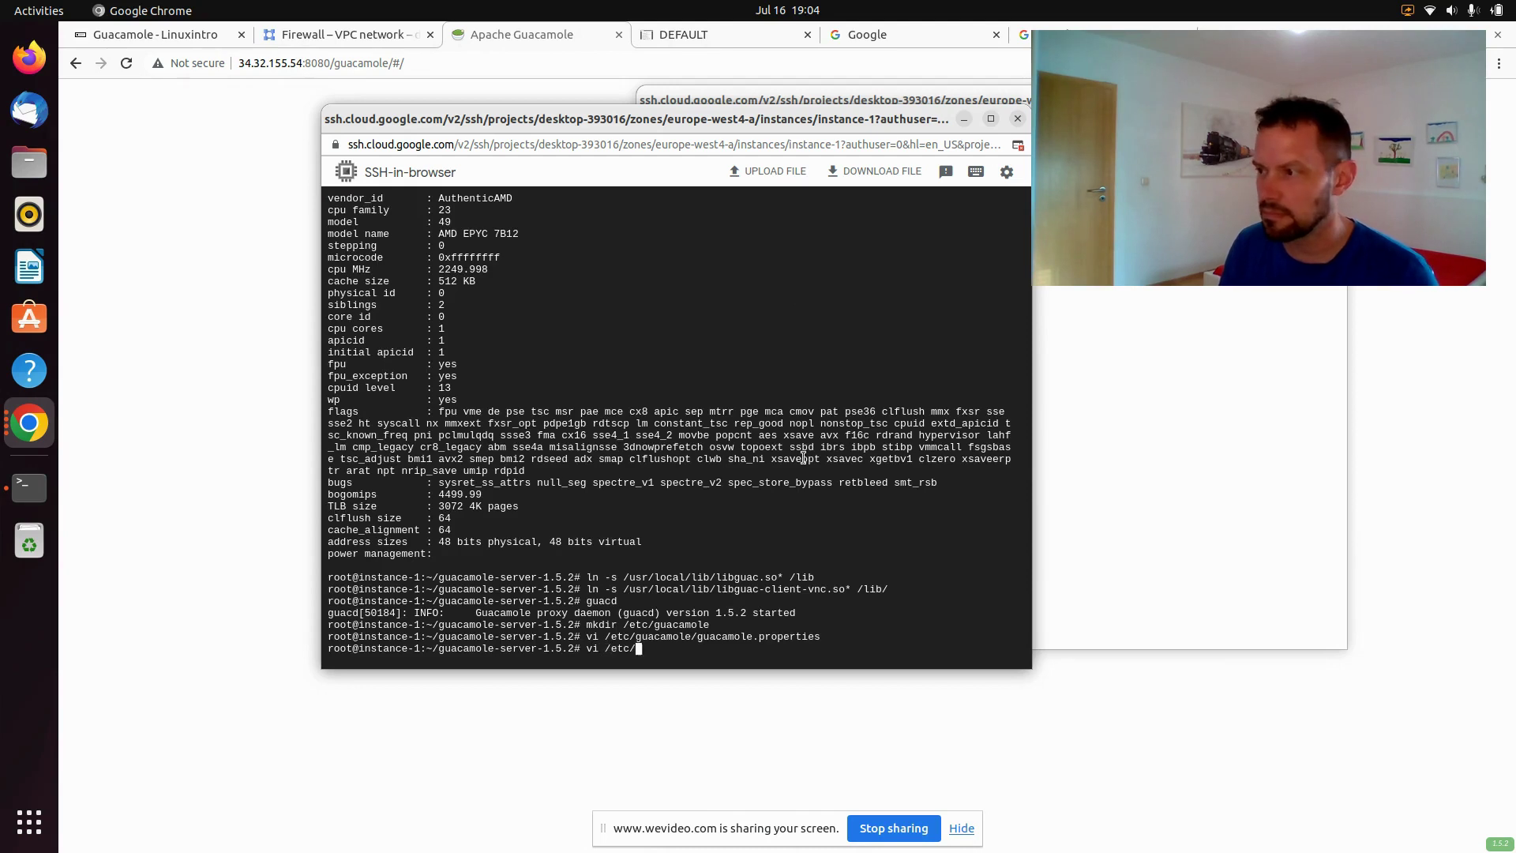
text(guacamole/)
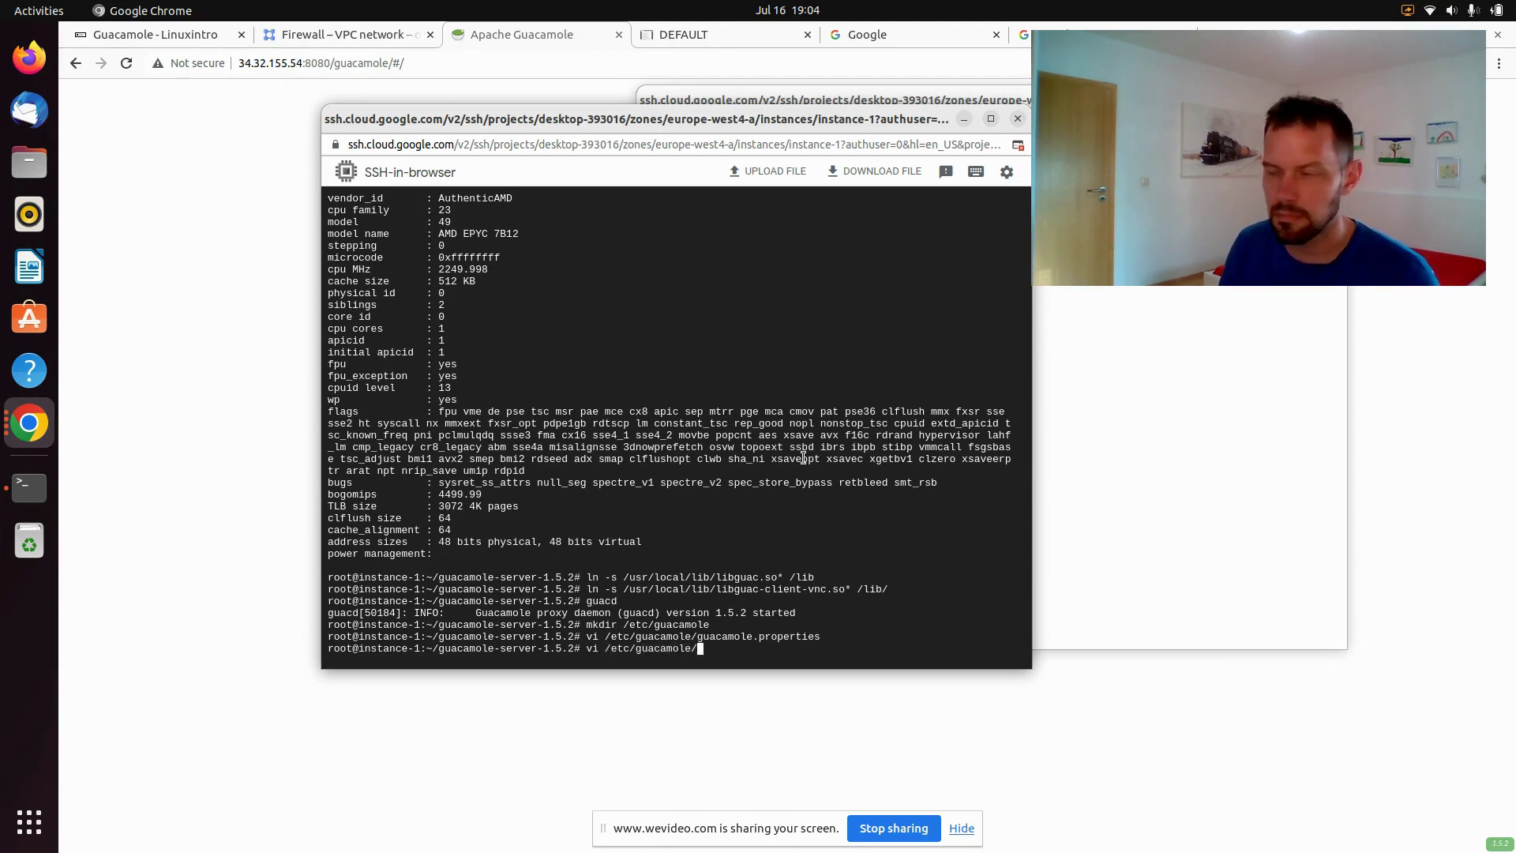
text(user)
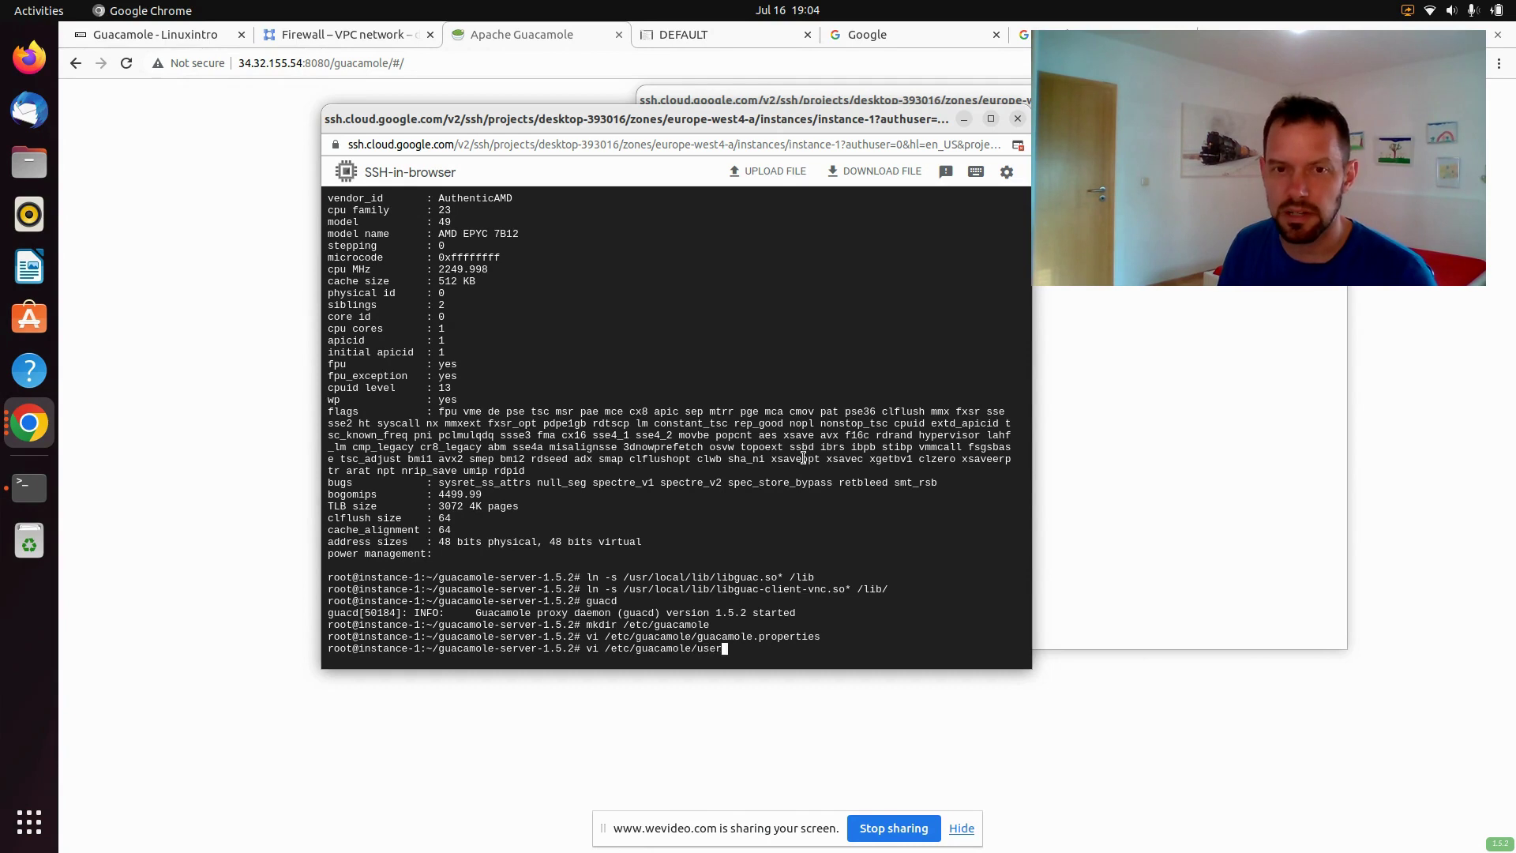
text(-mapping.xml)
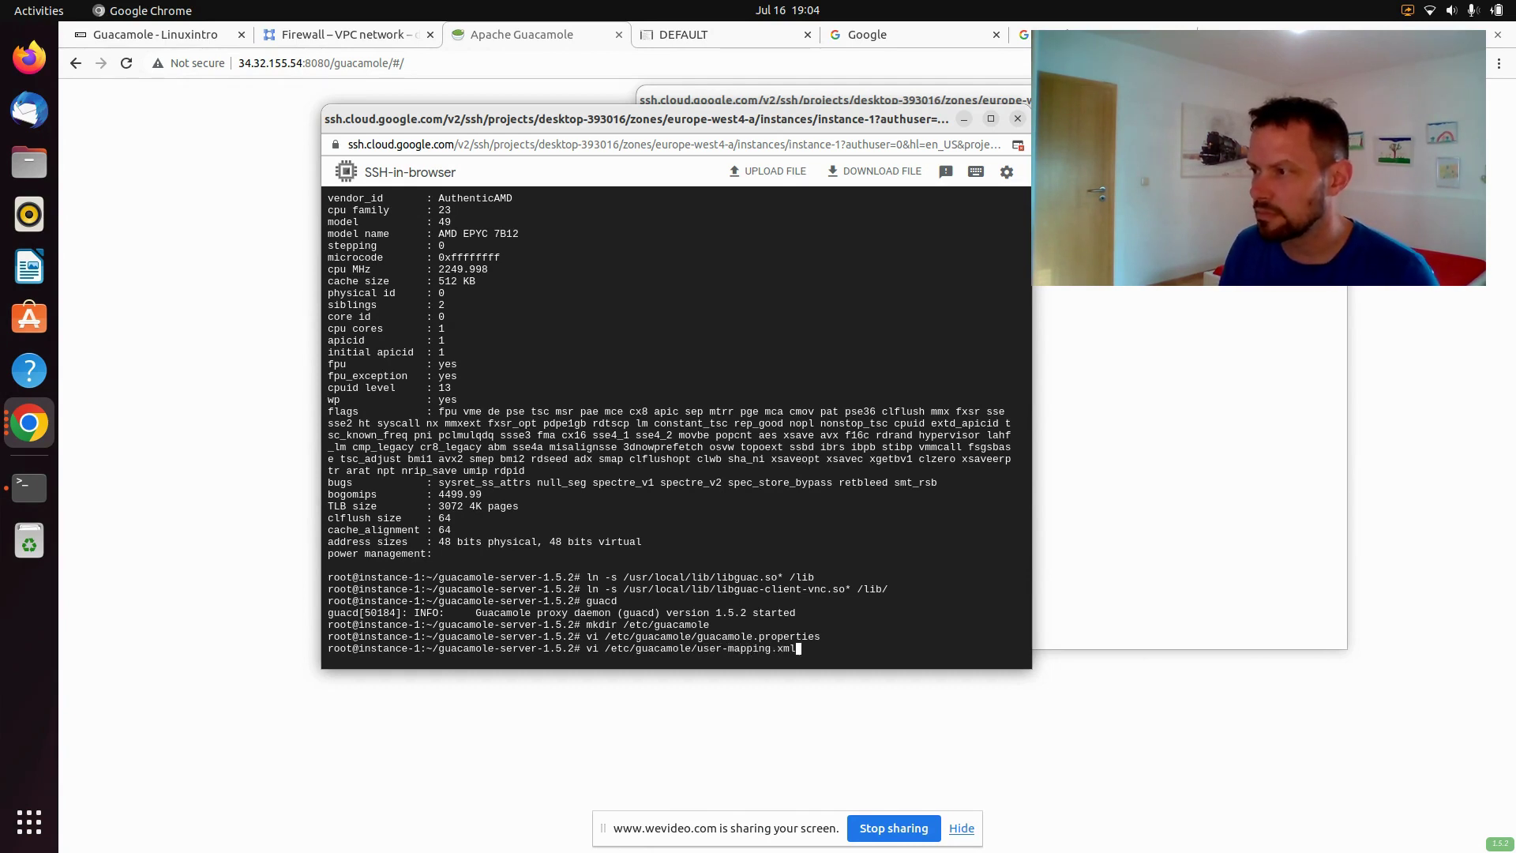
key(Return)
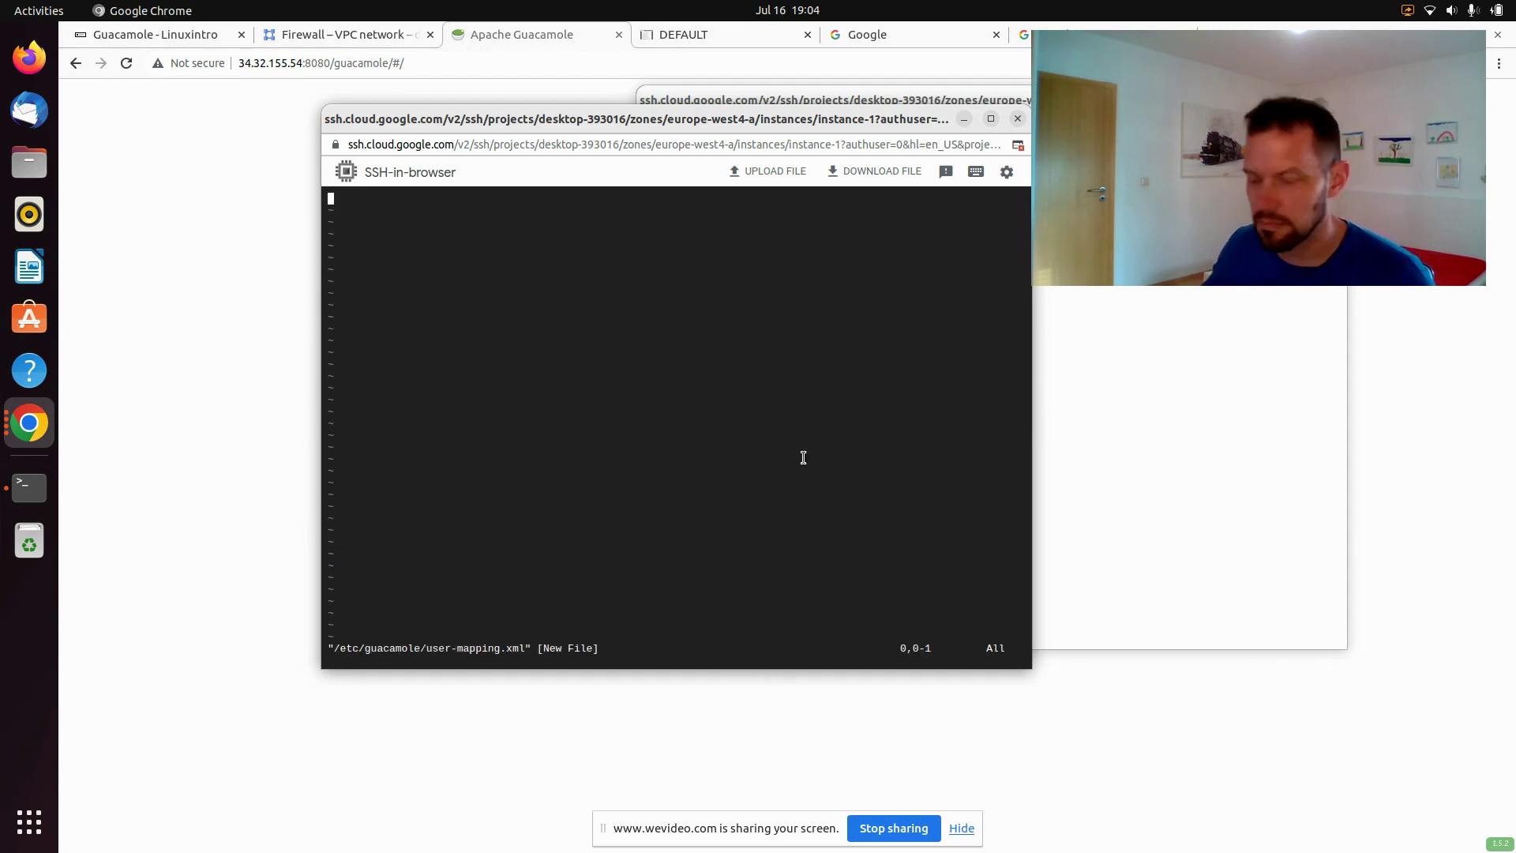
key(i)
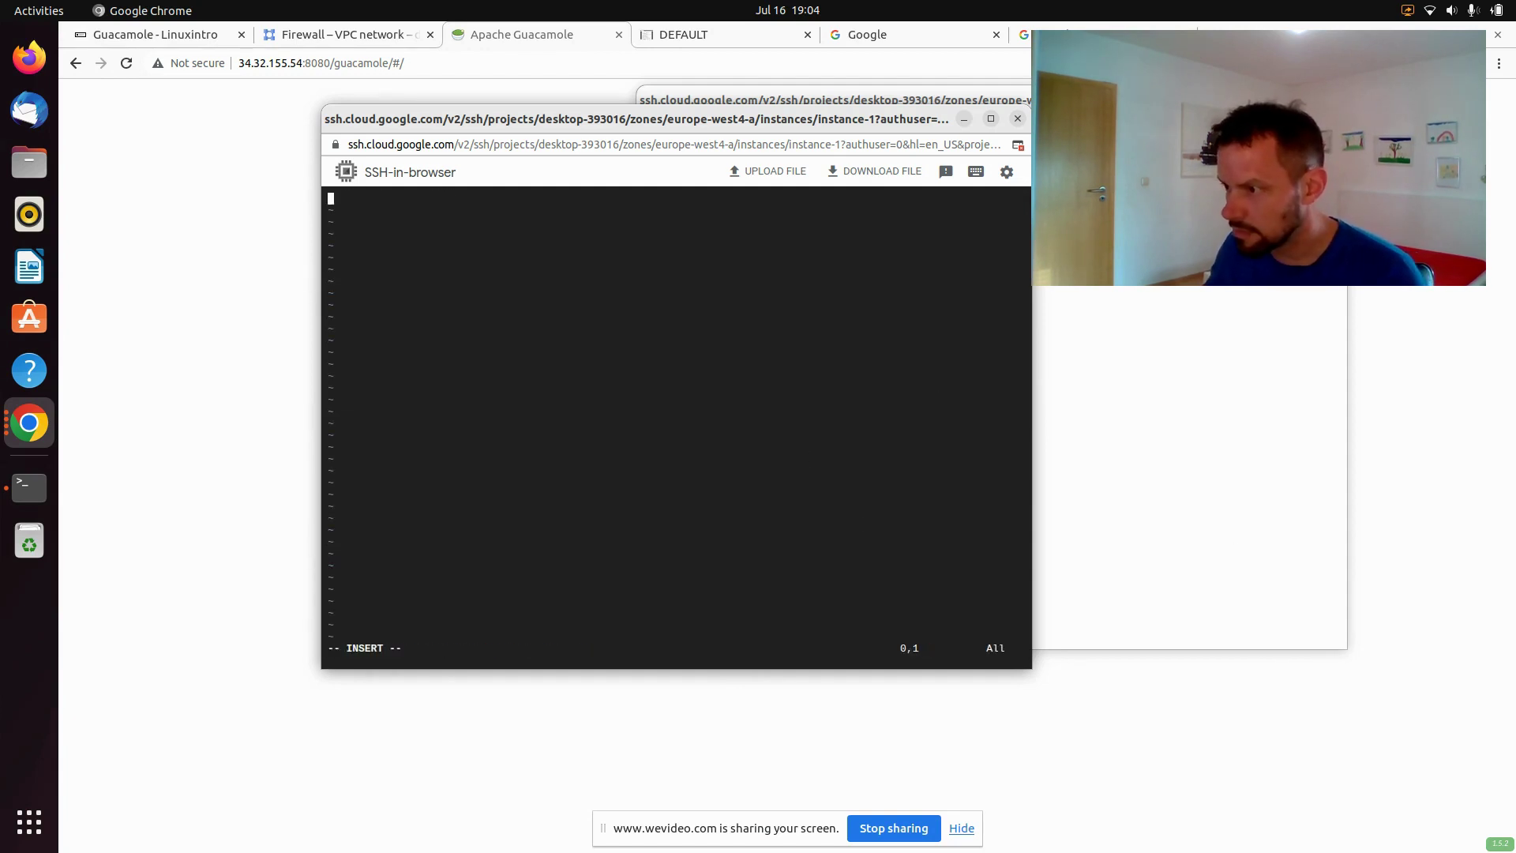
key(alt+Tab)
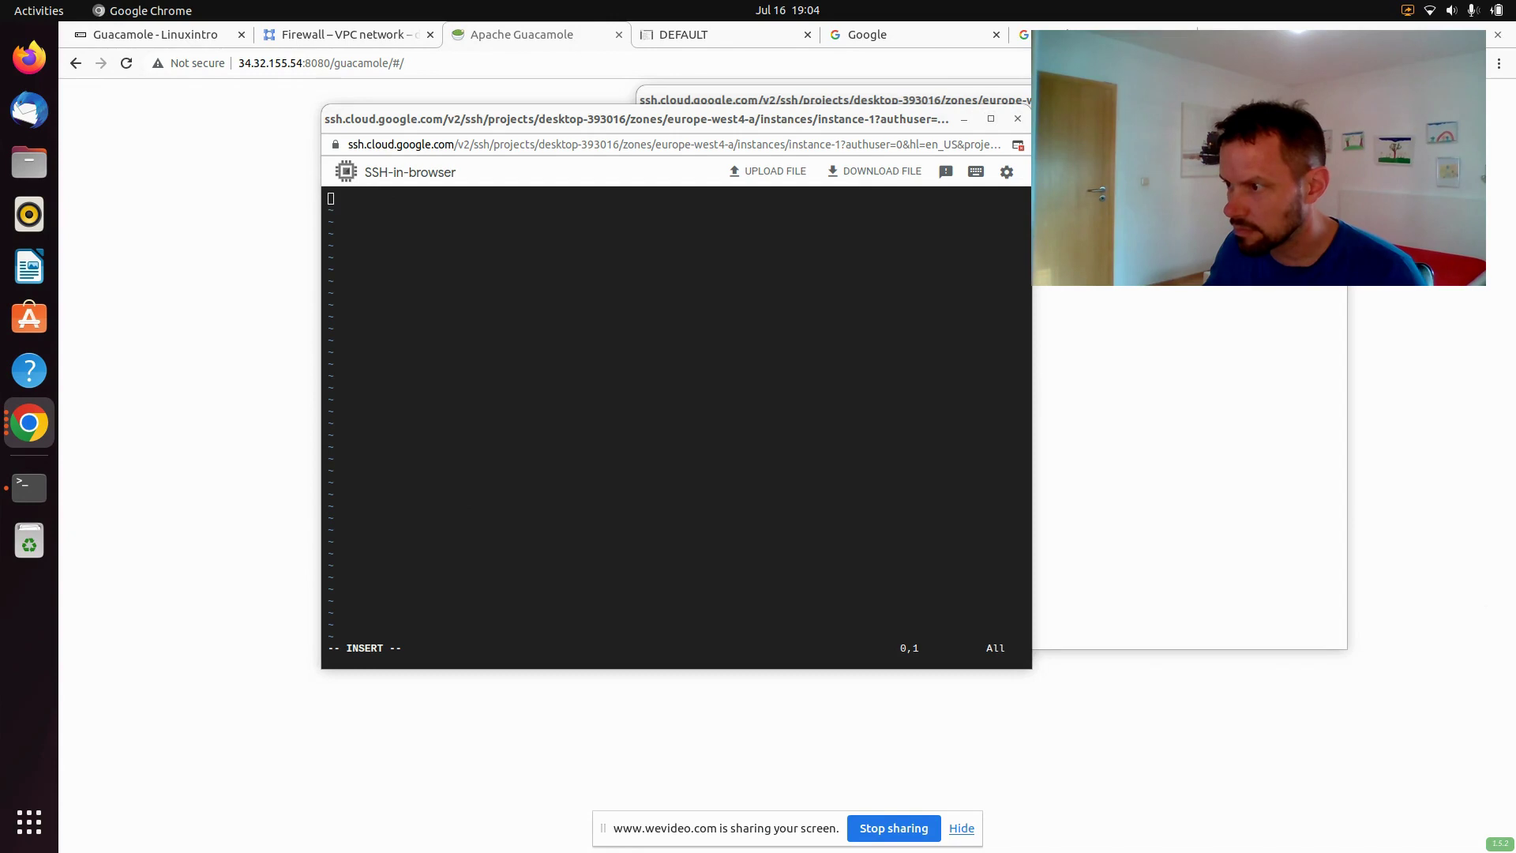
click(593, 371)
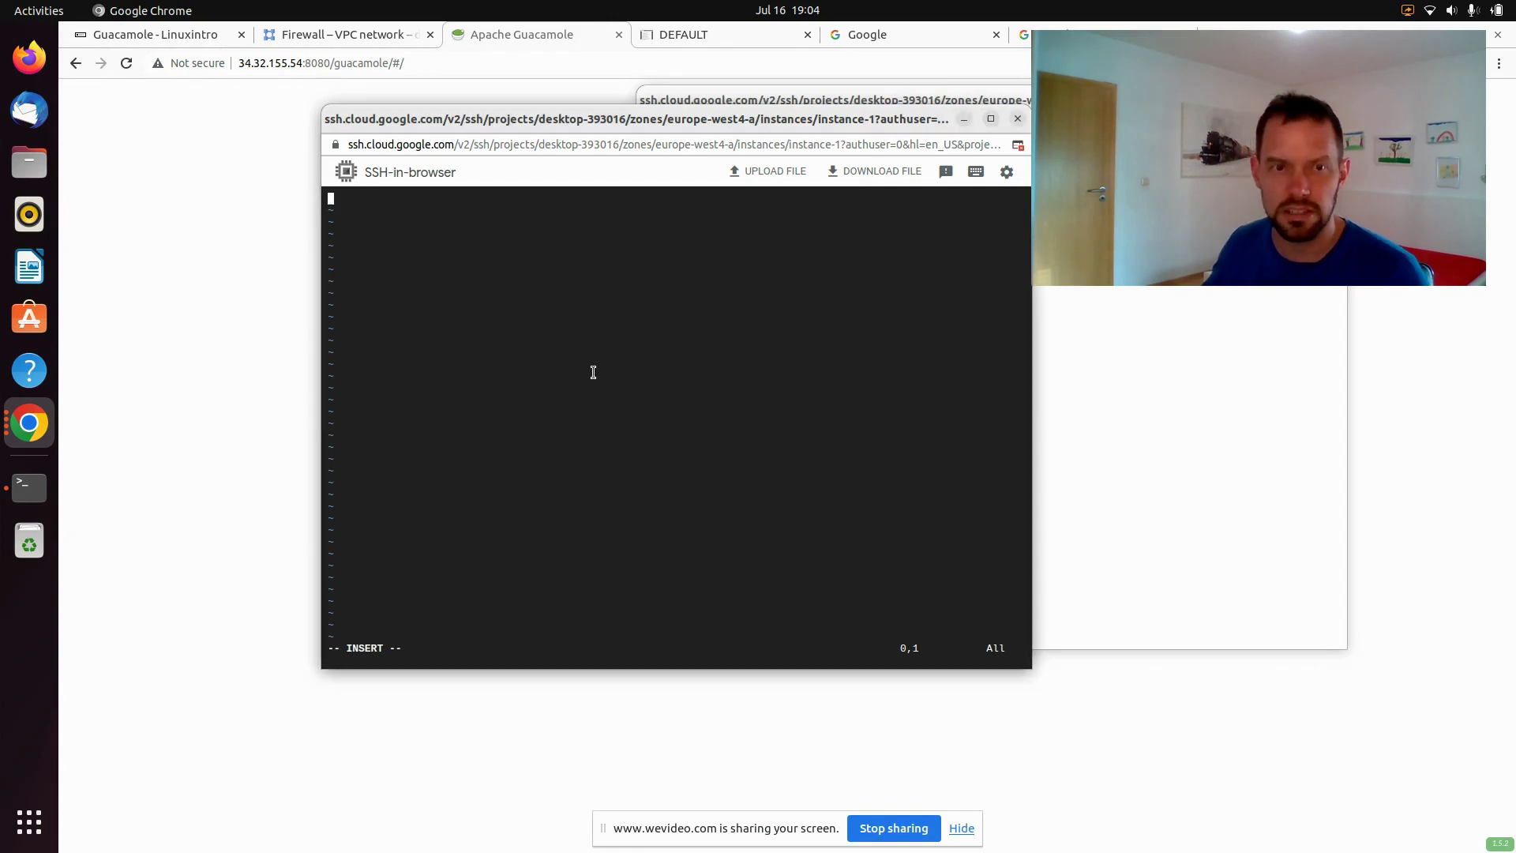
key(ctrl+shift+v)
key(Escape)
text(:wq)
key(Return)
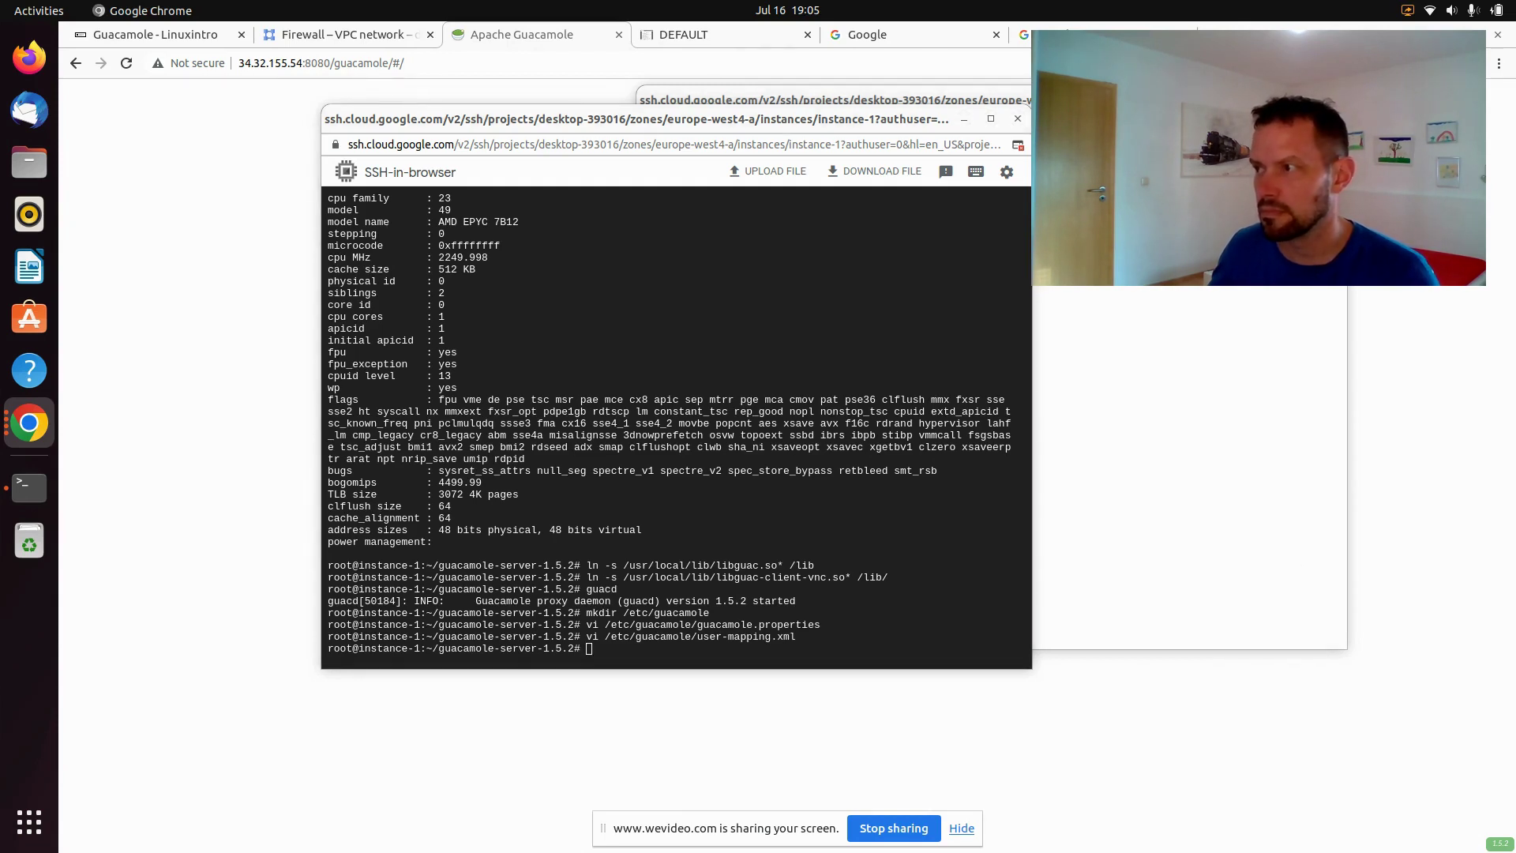
Create the /usr/share/tomcat9/.guacamole folder with mkdir
click(868, 418)
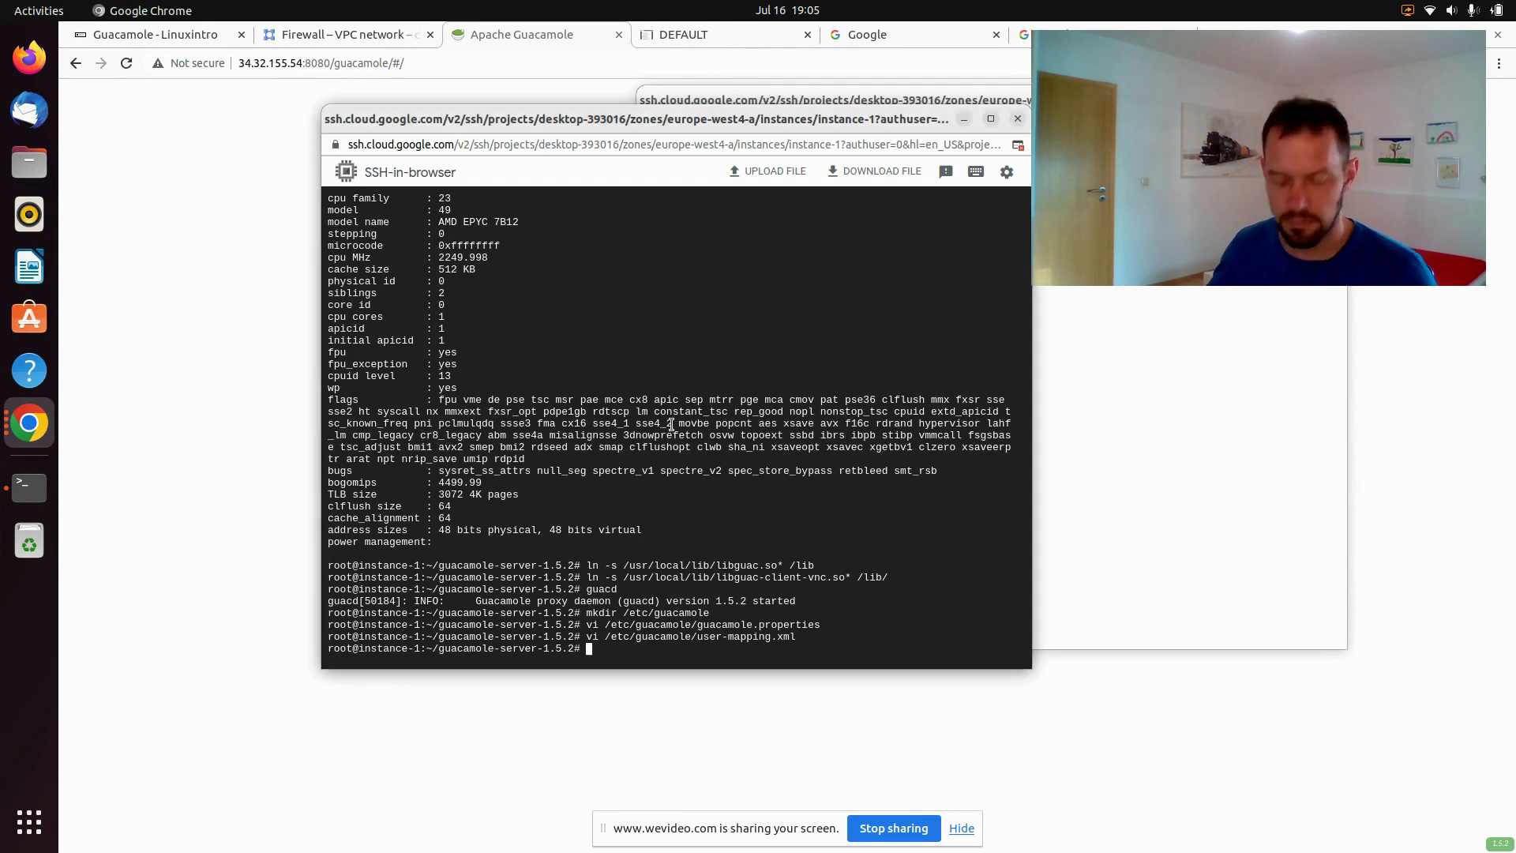
text(mkdir /usr/share/tomcat9/.guacamole)
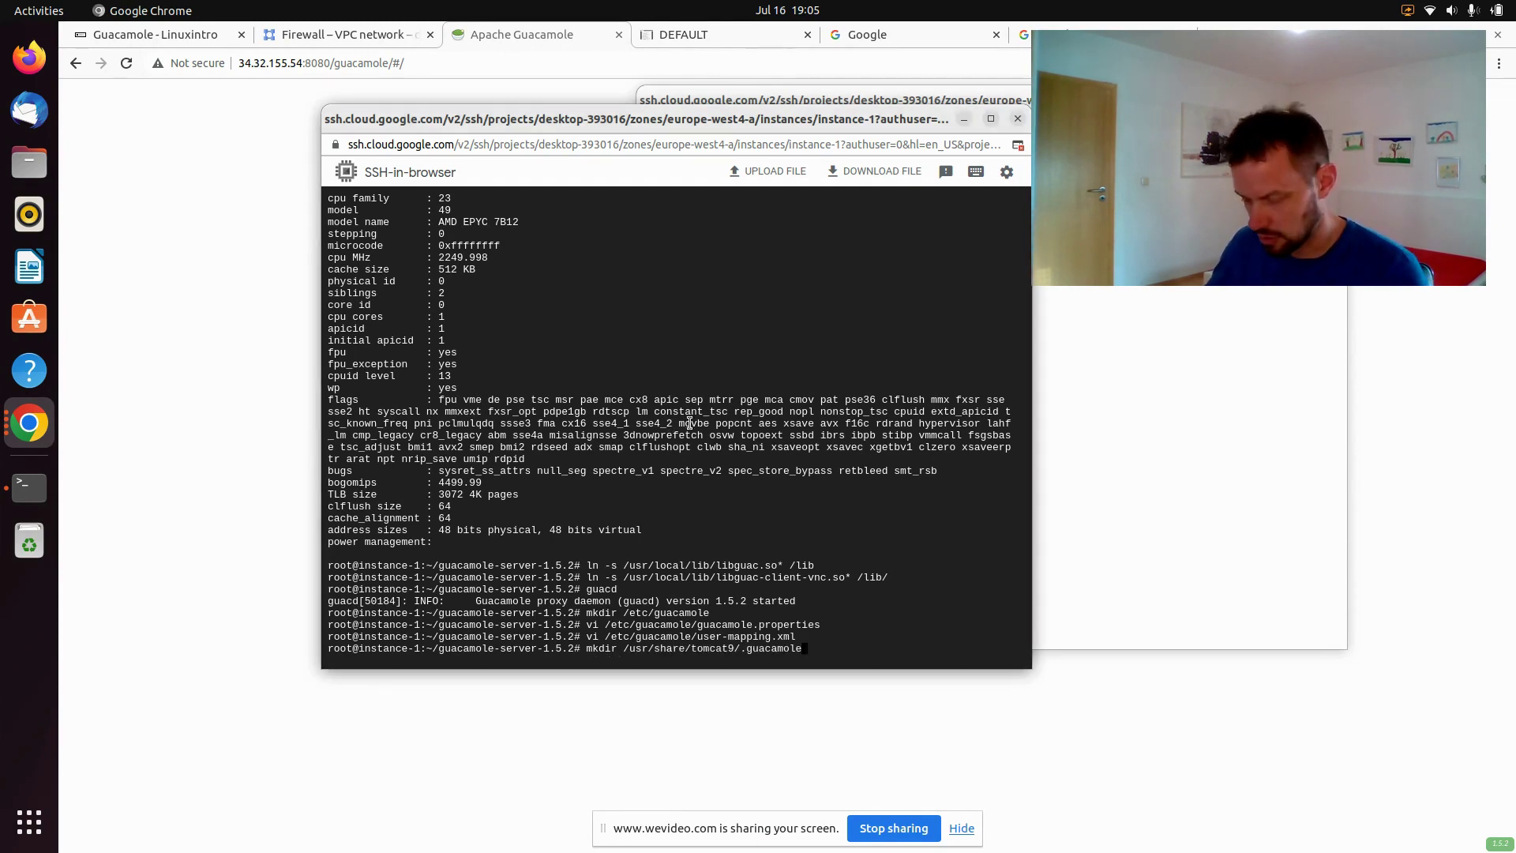
key(Return)
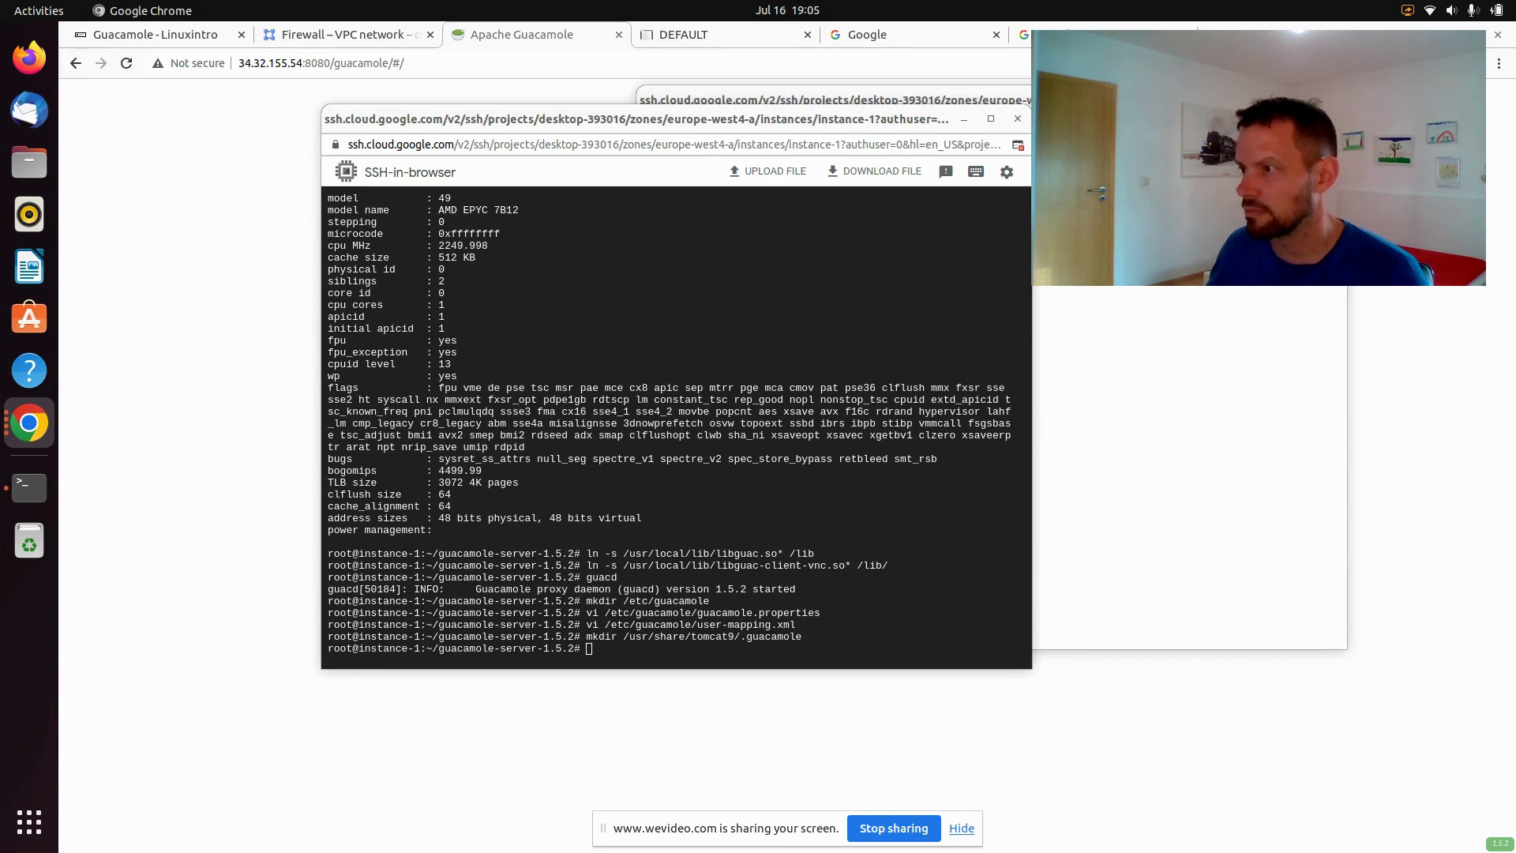
Symlink /etc/guacamole/guacamole.properties into /usr/share/tomcat9/.guacamole
click(922, 459)
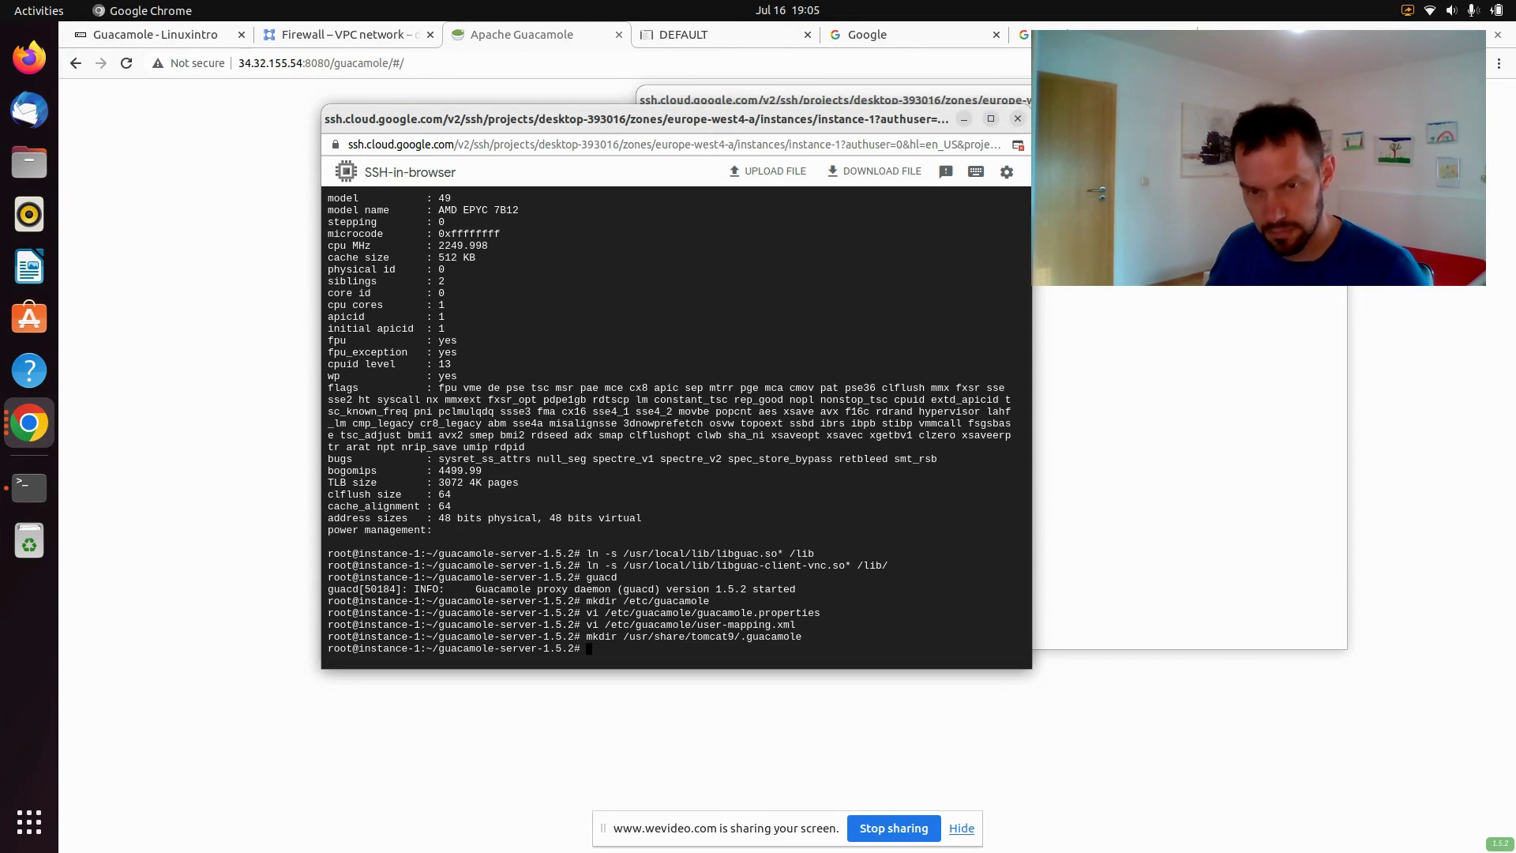
text(ln -s /etc/guacamole/guacamole.properties /usr/share/tomcat9/.guacamole)
key(Return)
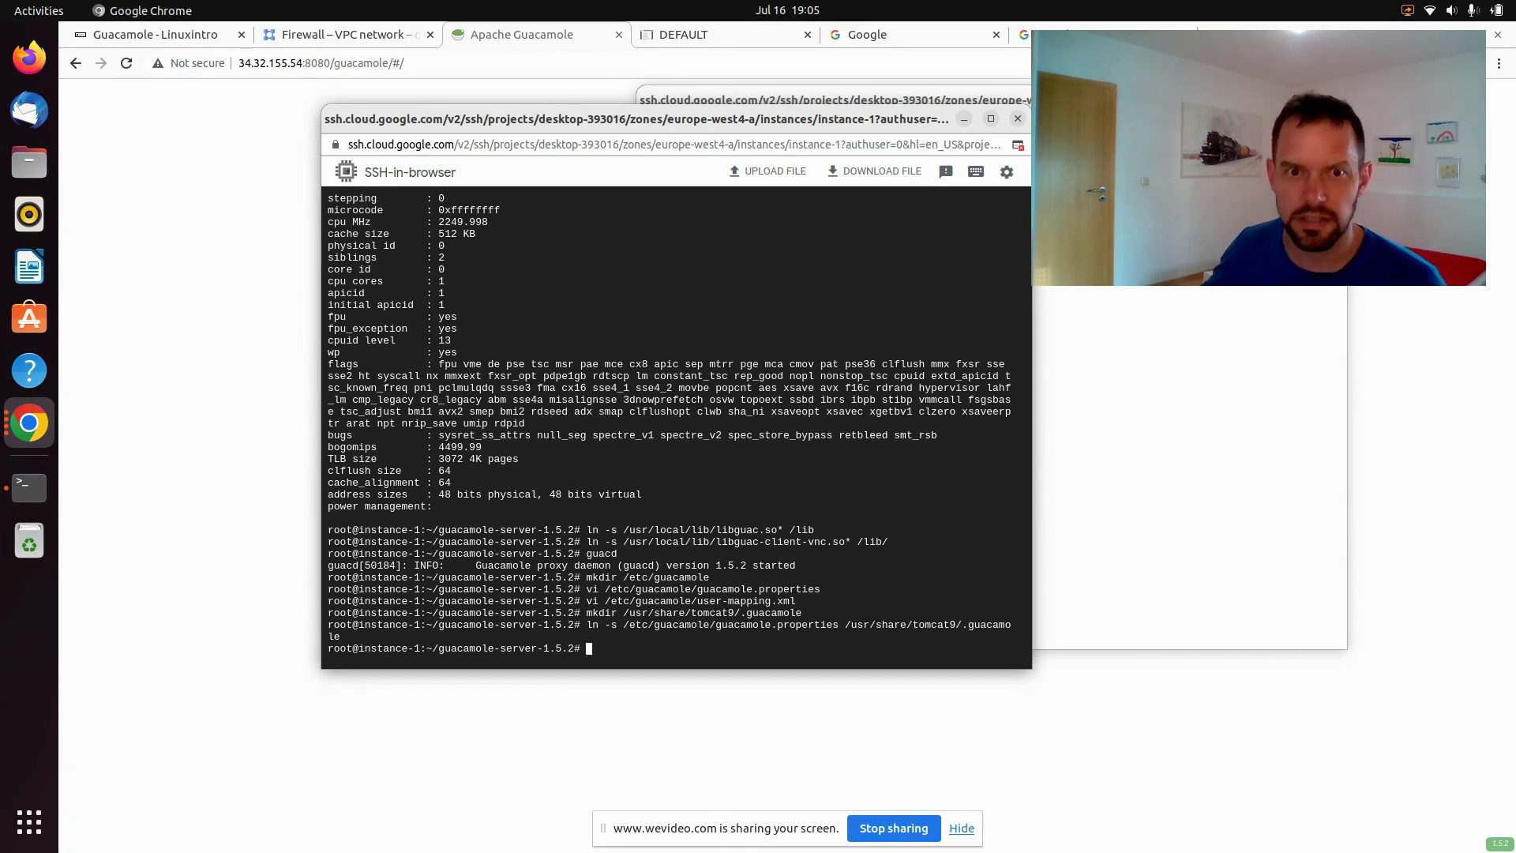
scroll(920, 443, up, 12)
scroll(920, 444, down, 12)
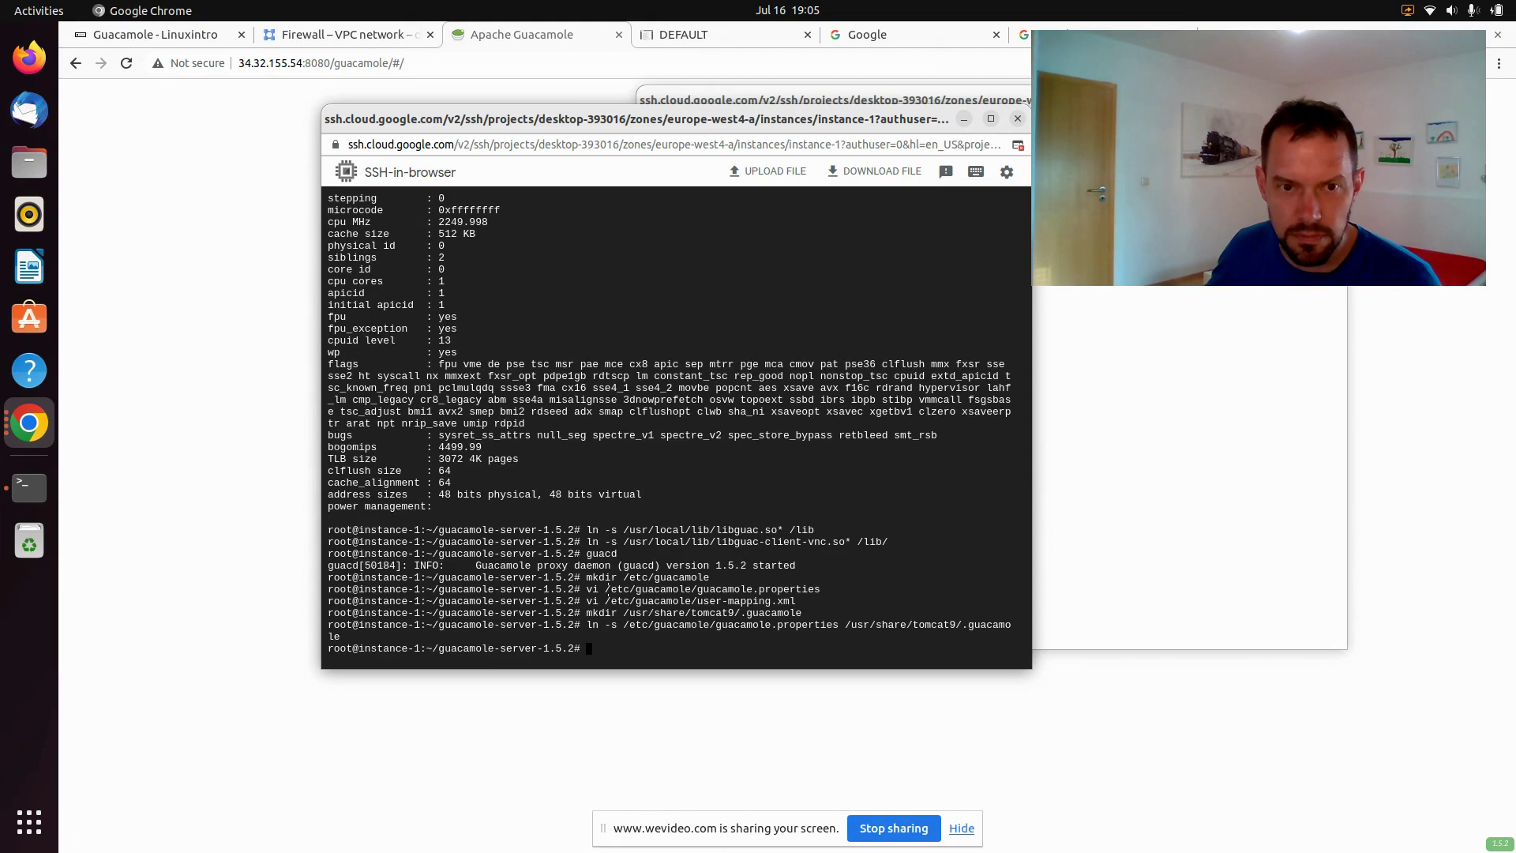
key(Up)
key(Up)
key(Up)
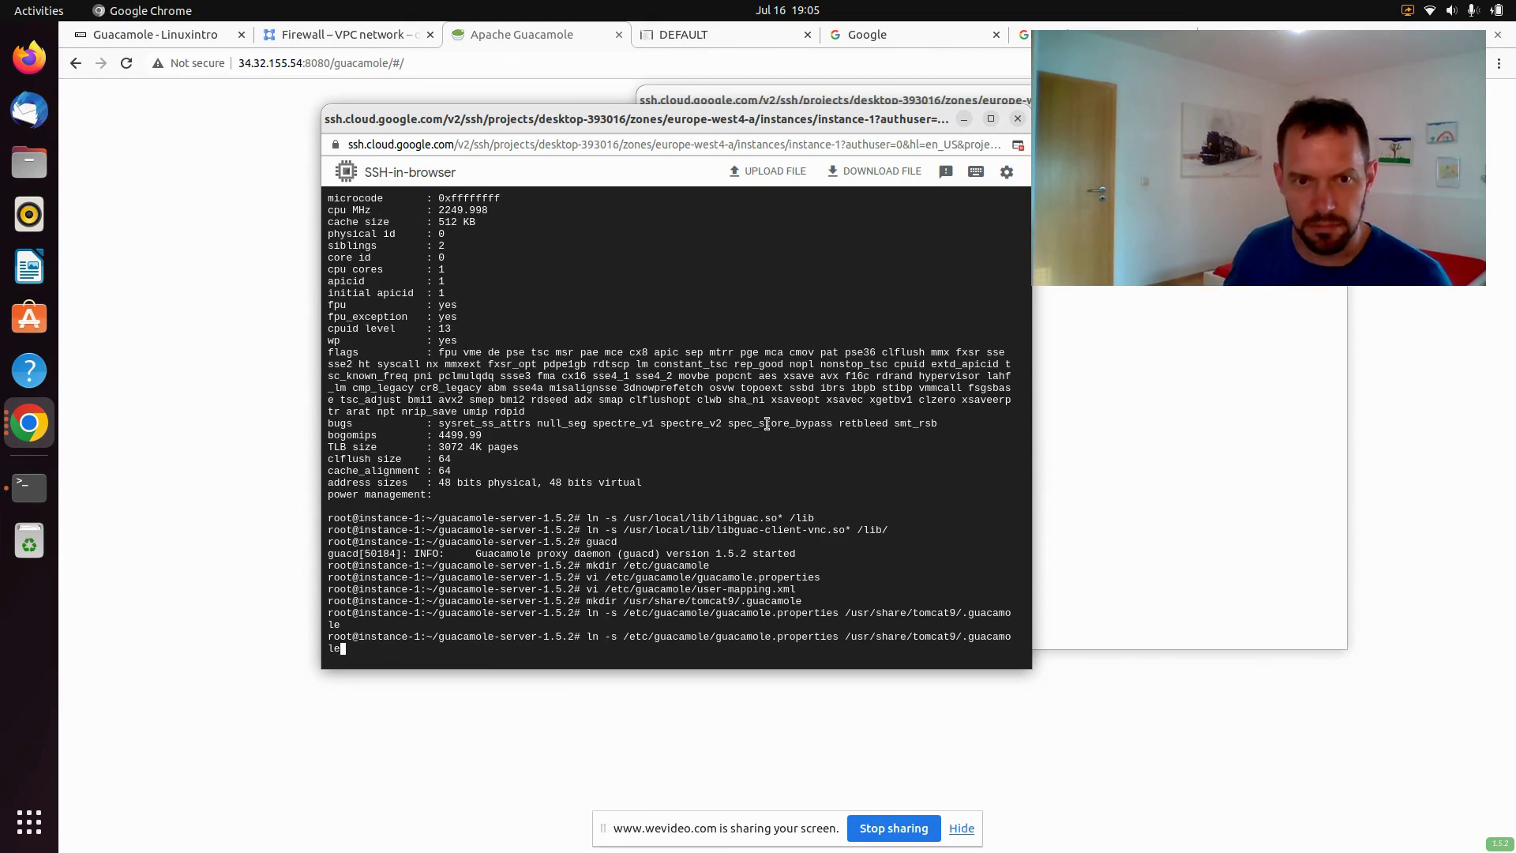
key(Up)
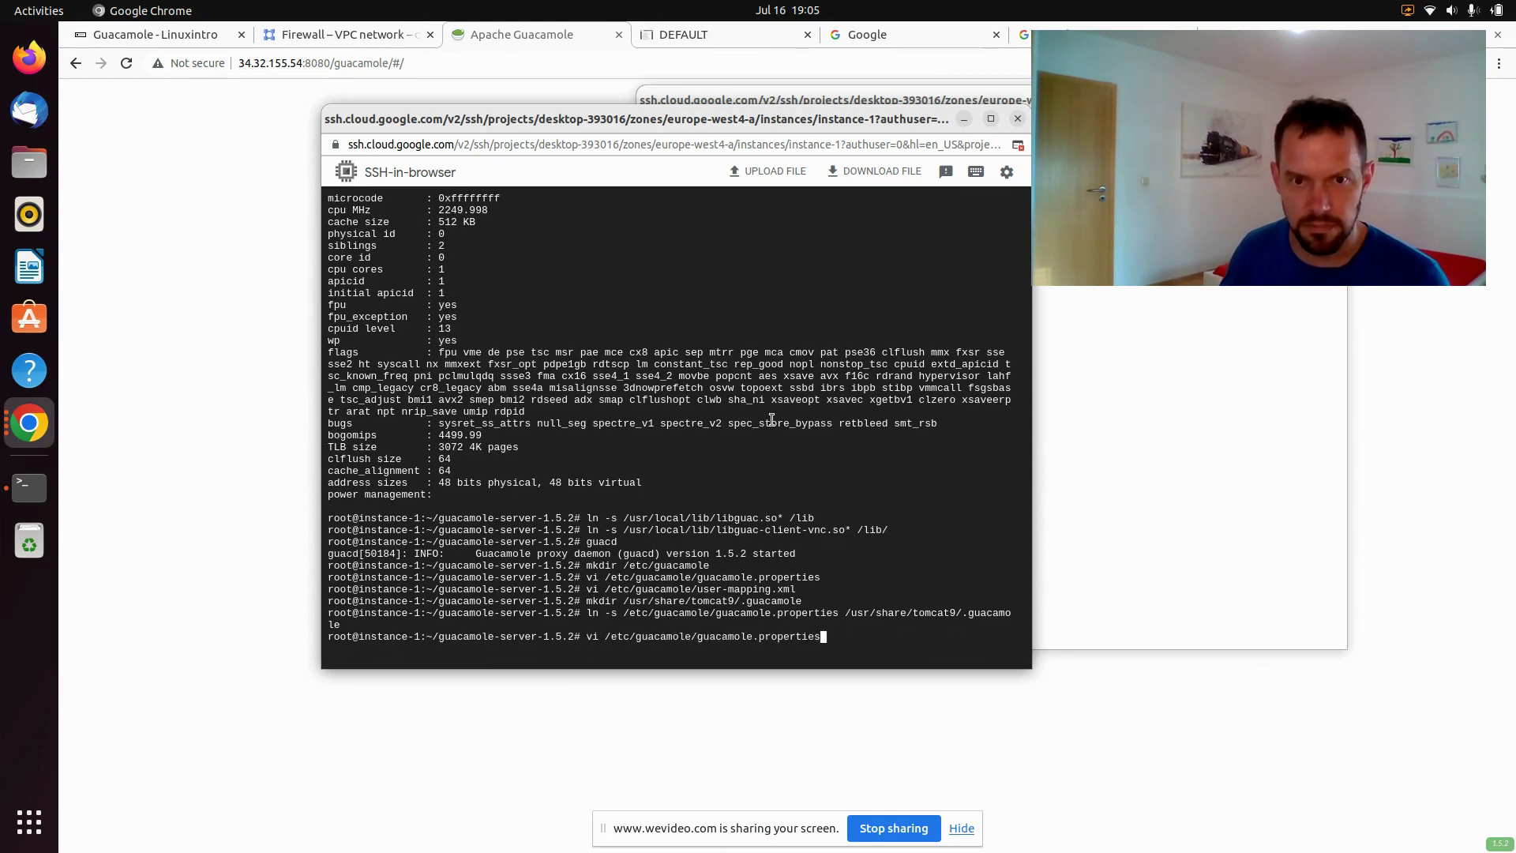
key(Down)
key(Return)
key(Up)
key(Up)
key(Up)
key(Up)
key(Up)
key(Up)
key(Up)
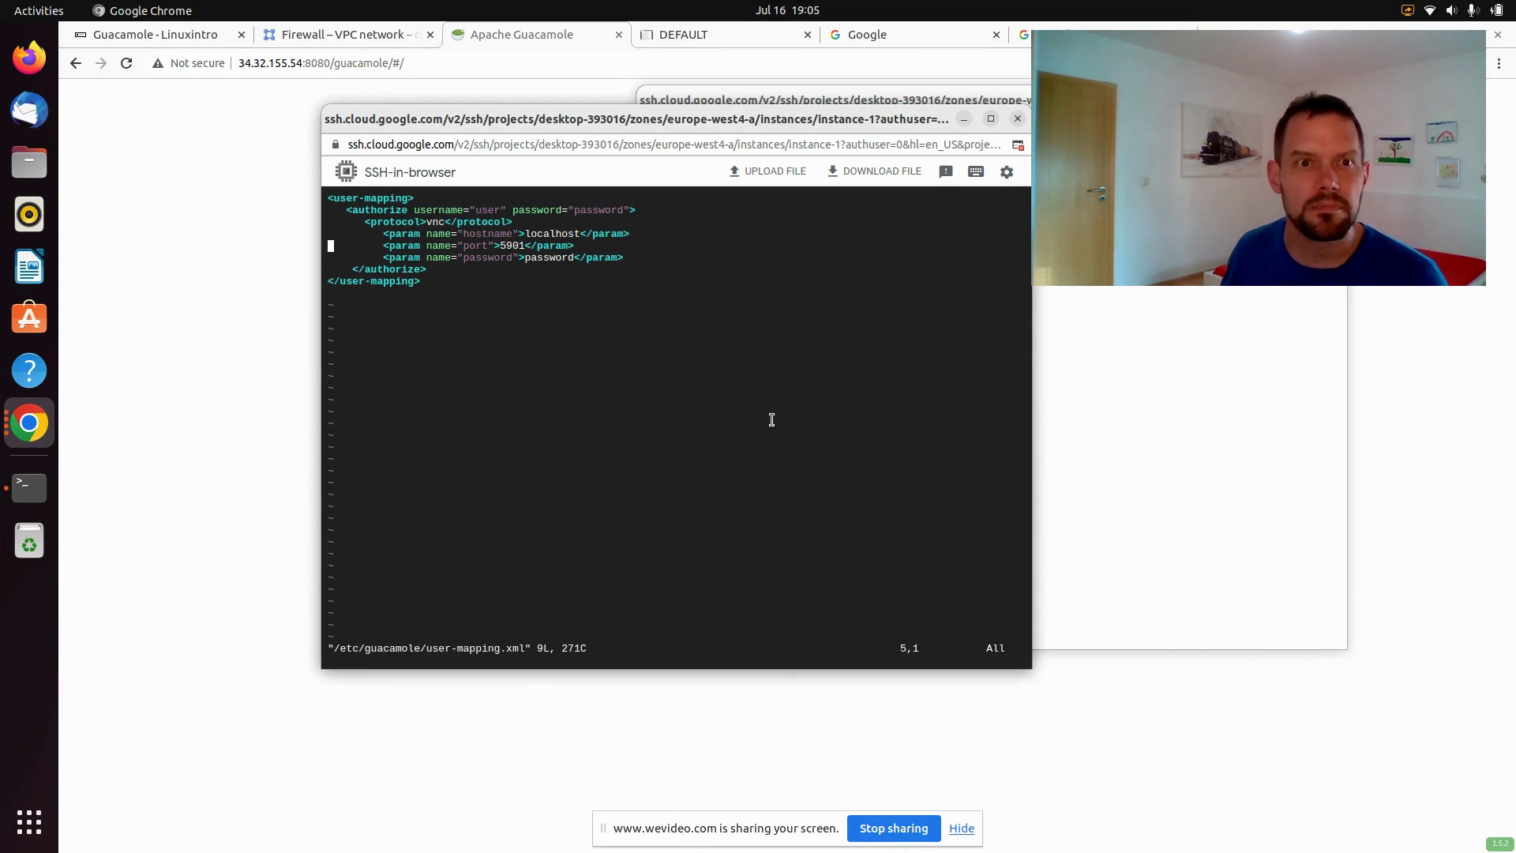
key(Right)
key(Right)
key(Right)
key(Right)
key(Right)
key(Right)
key(Right)
key(Right)
key(Right)
key(Right)
key(Right)
key(Right)
key(Right)
key(Right)
key(Right)
key(Right)
key(Right)
key(Right)
key(Right)
key(Right)
key(Right)
key(Right)
key(Right)
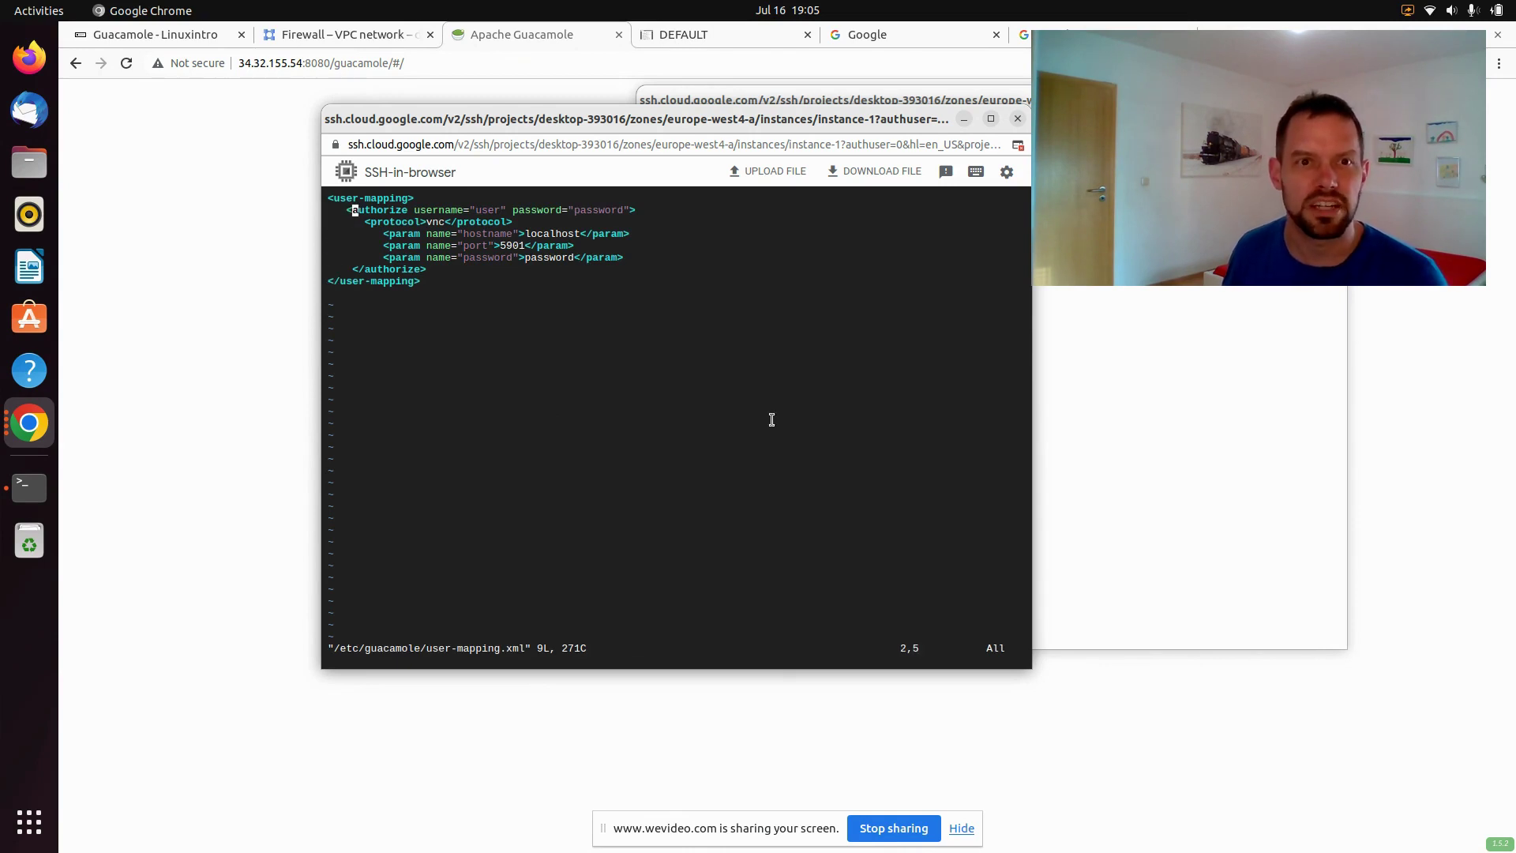
key(Right)
key(Right)
key(Right)
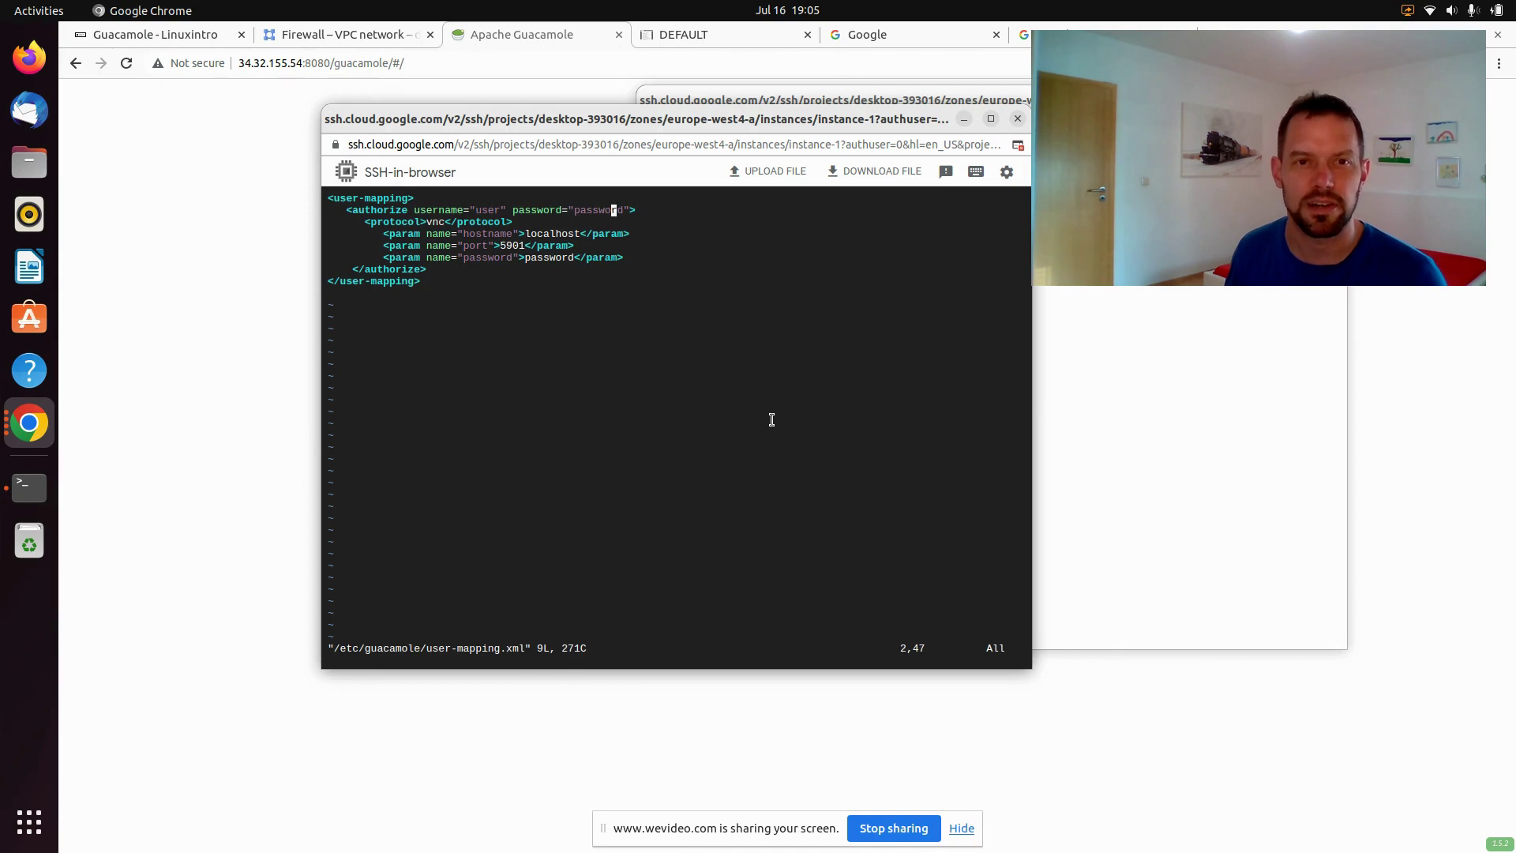
text(:)
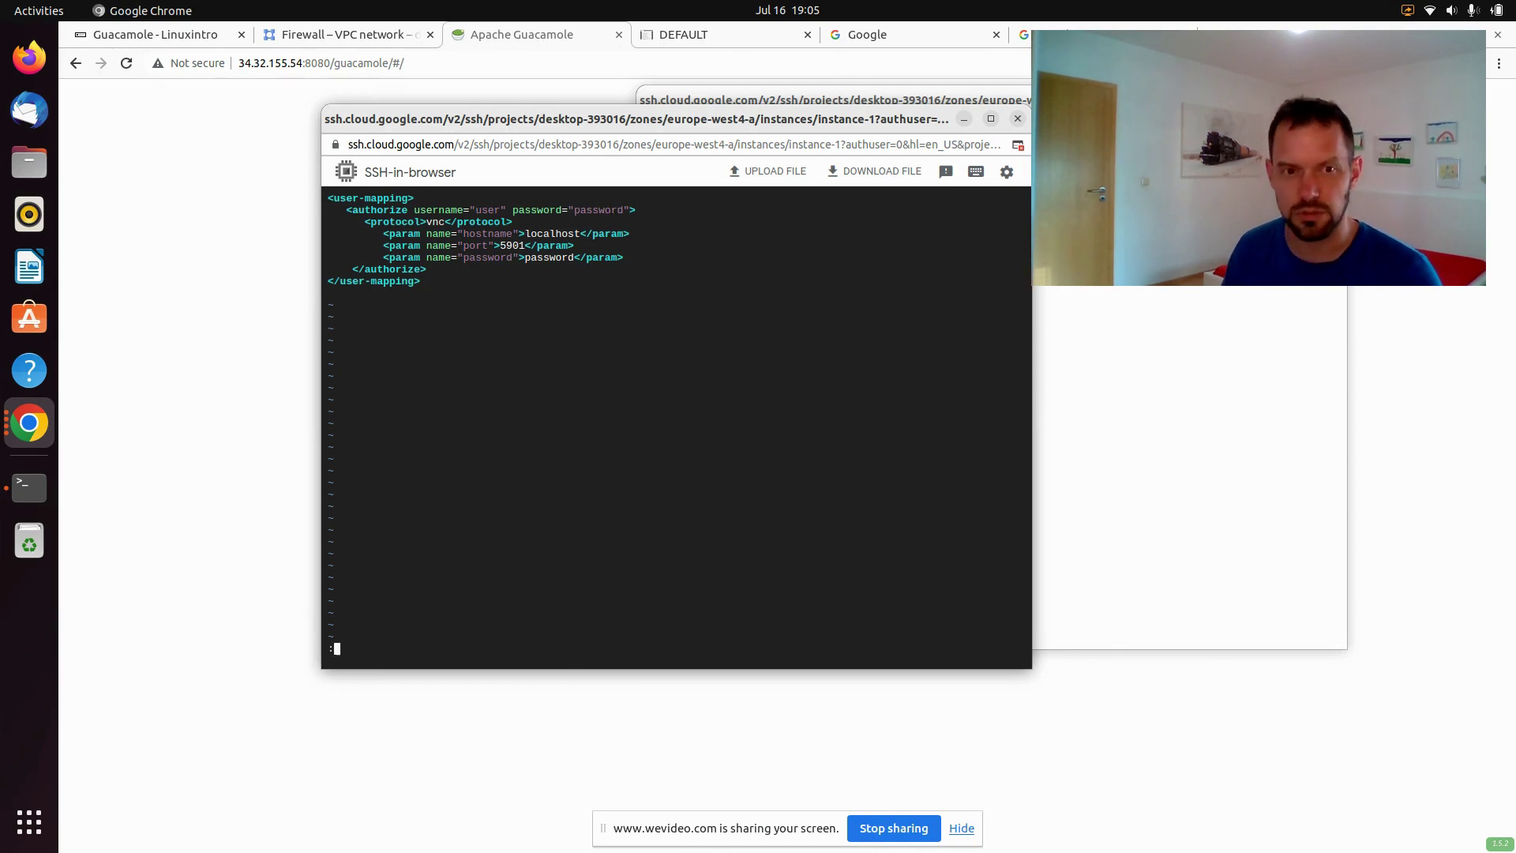
text(wq)
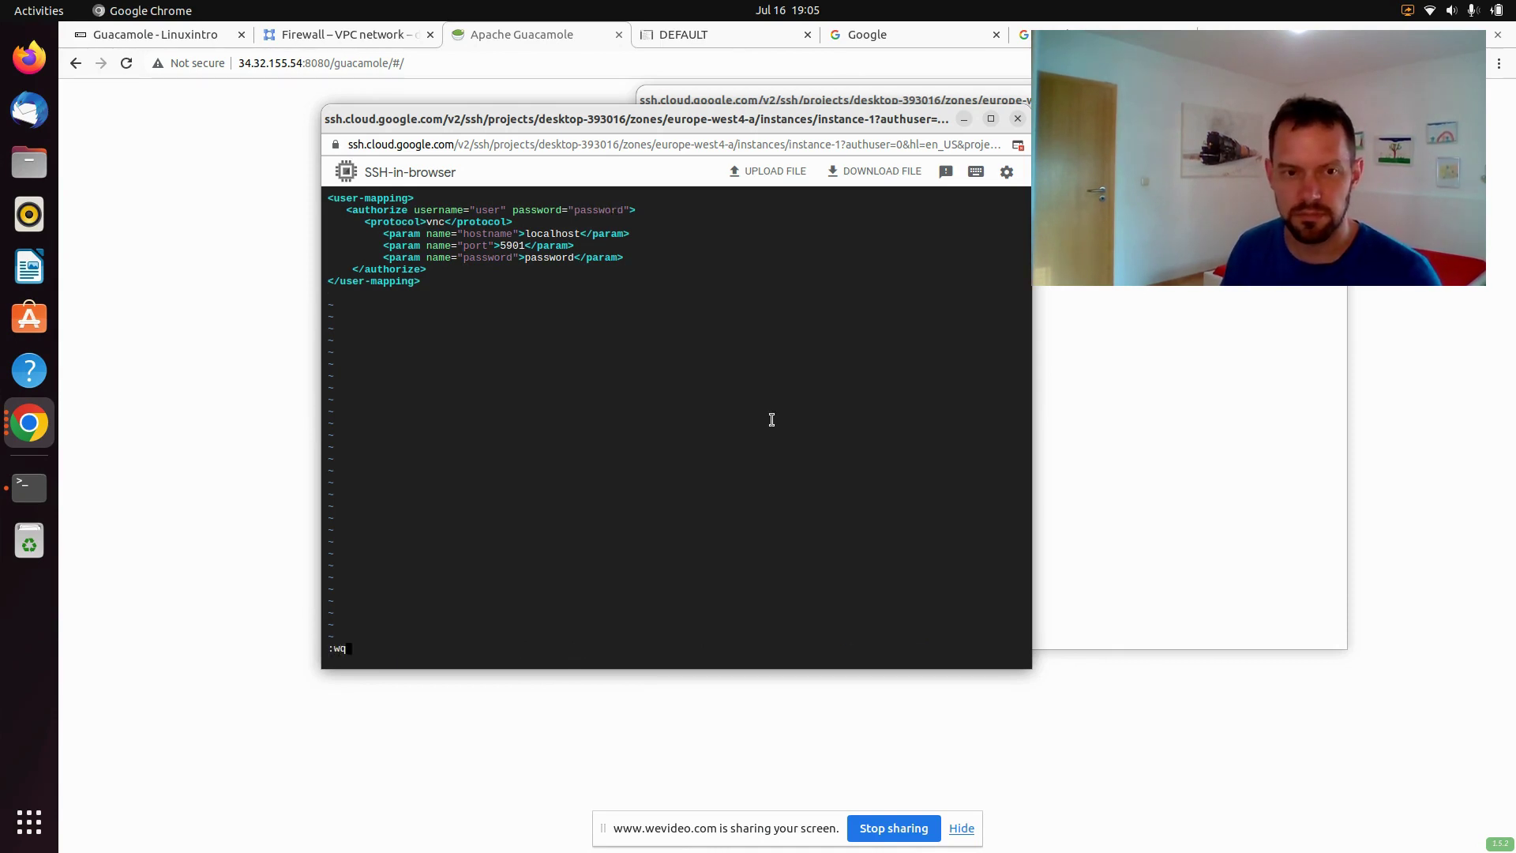
key(Return)
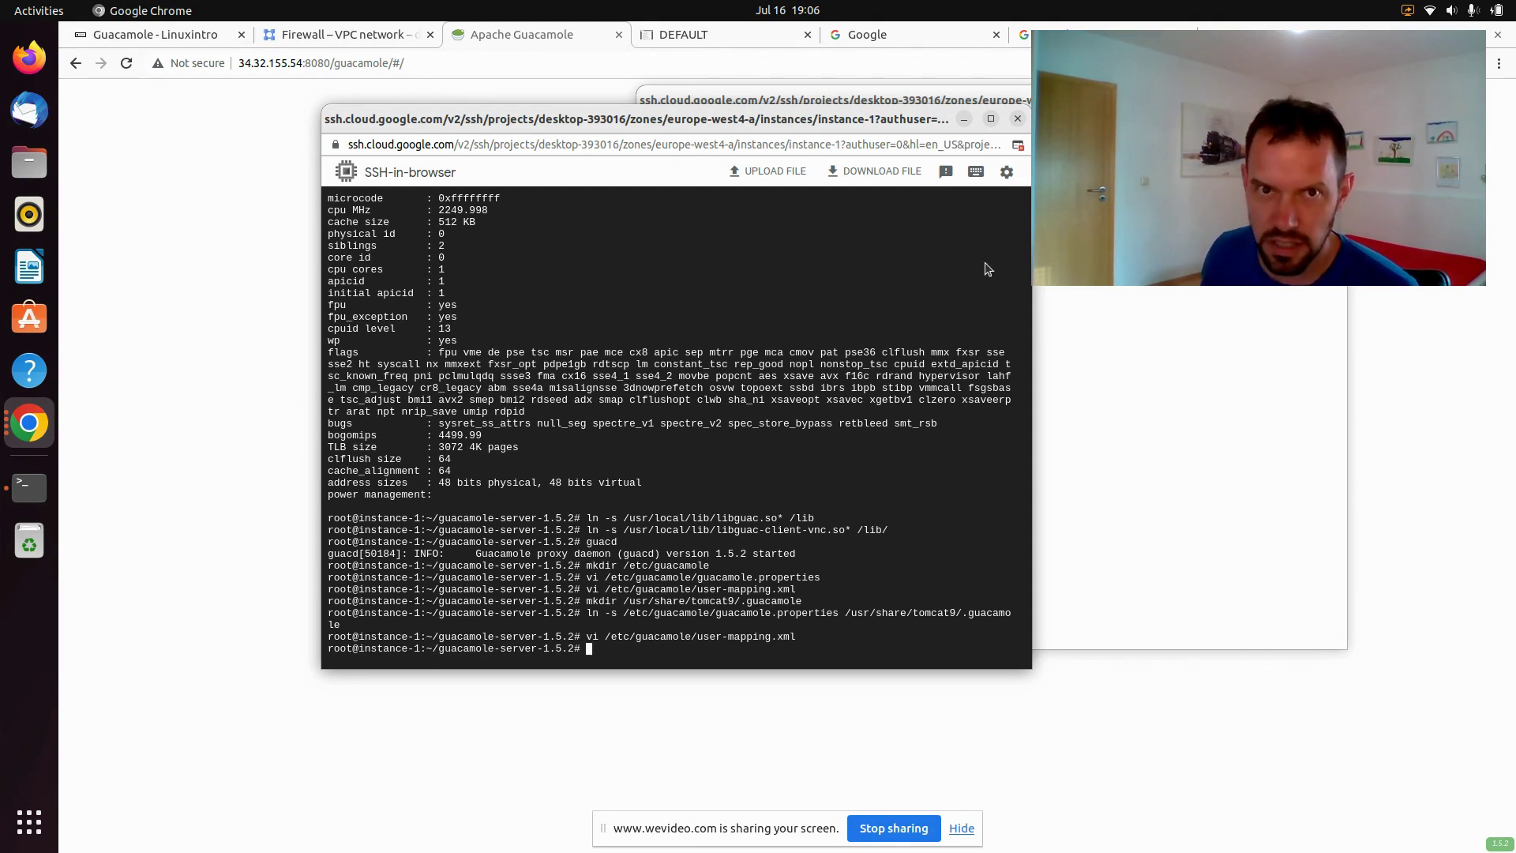
Close the stale DEFAULT session tab and return to the Guacamole login page
click(699, 41)
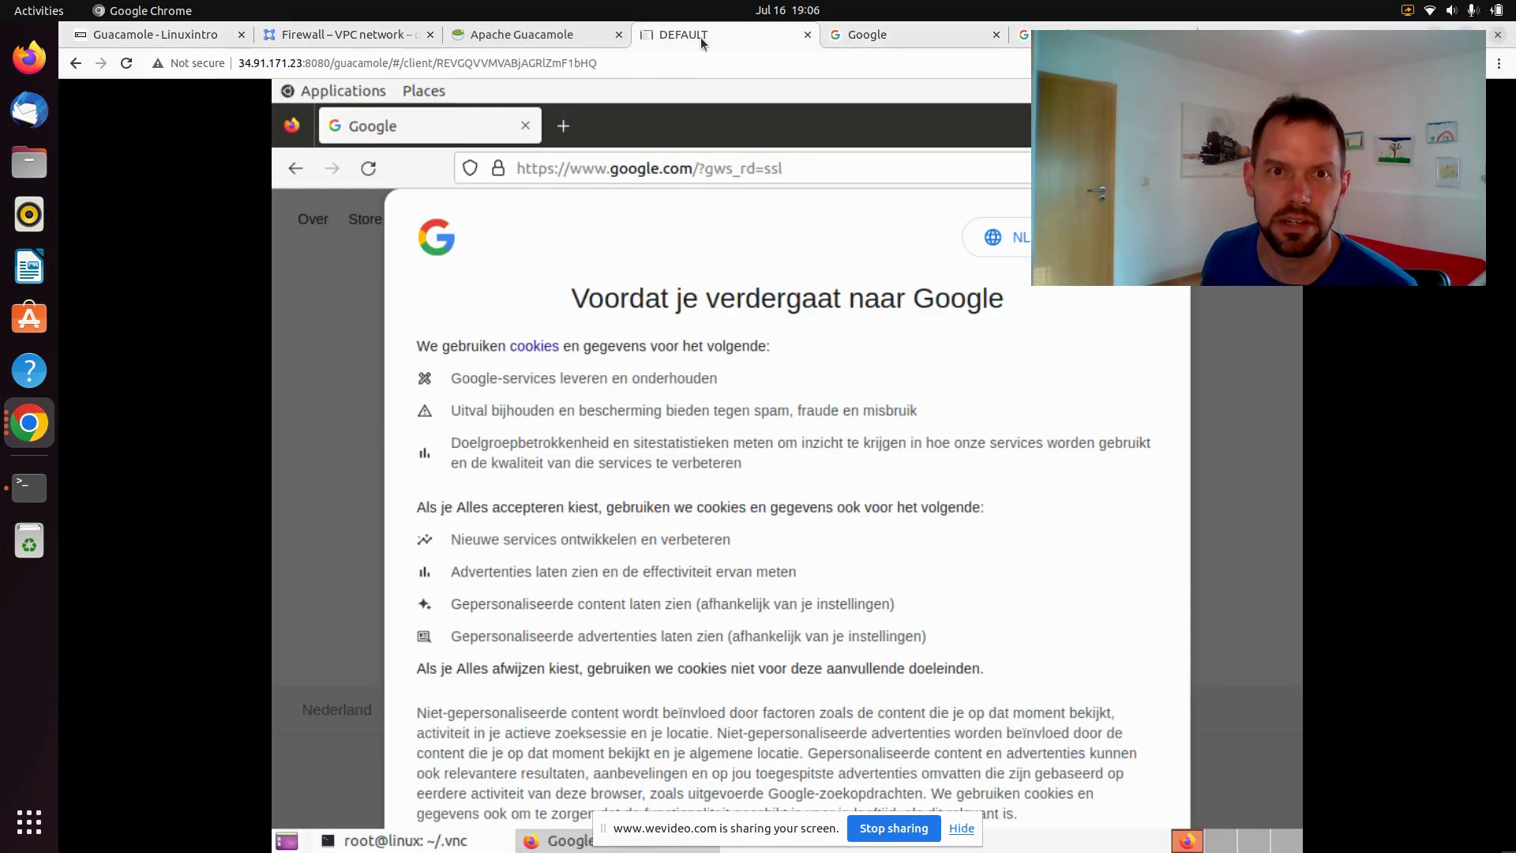
click(807, 36)
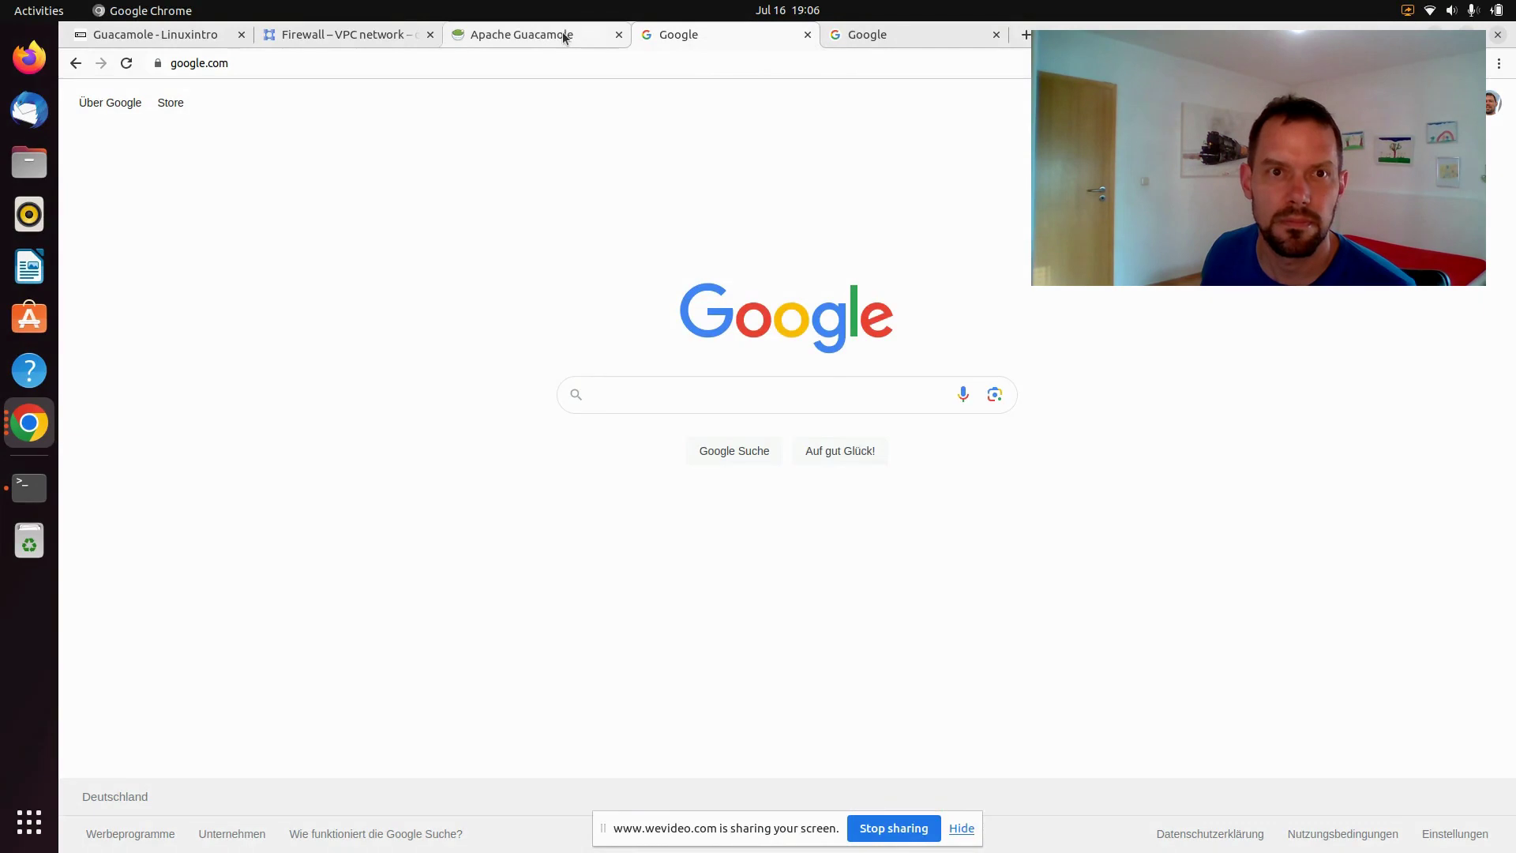
click(562, 33)
Log in to Guacamole with the mapped account's username and password
click(750, 478)
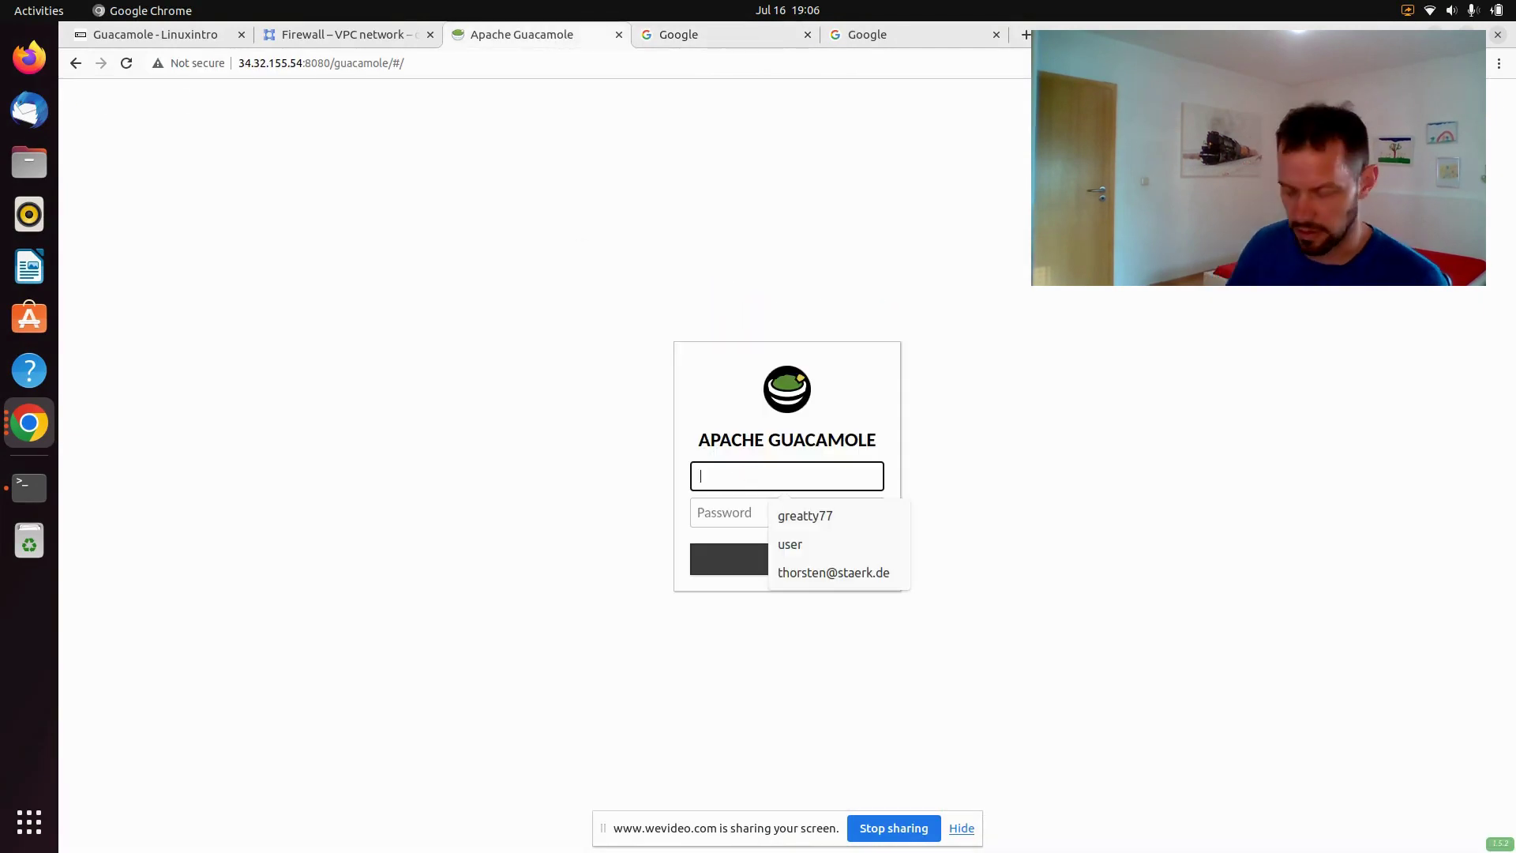
text(user)
key(Tab)
text(*******)
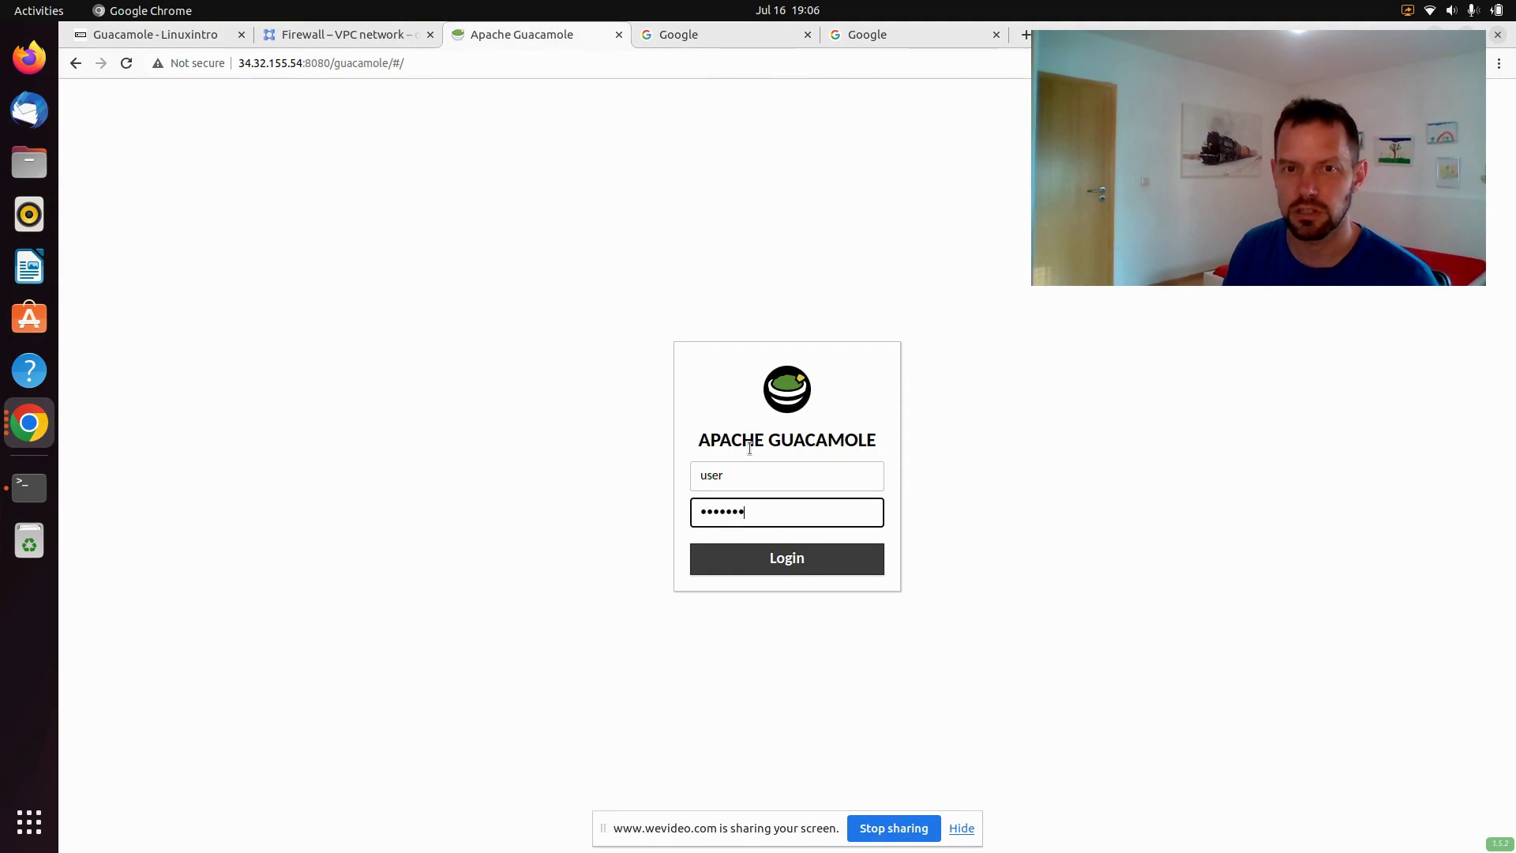
text(*)
click(759, 561)
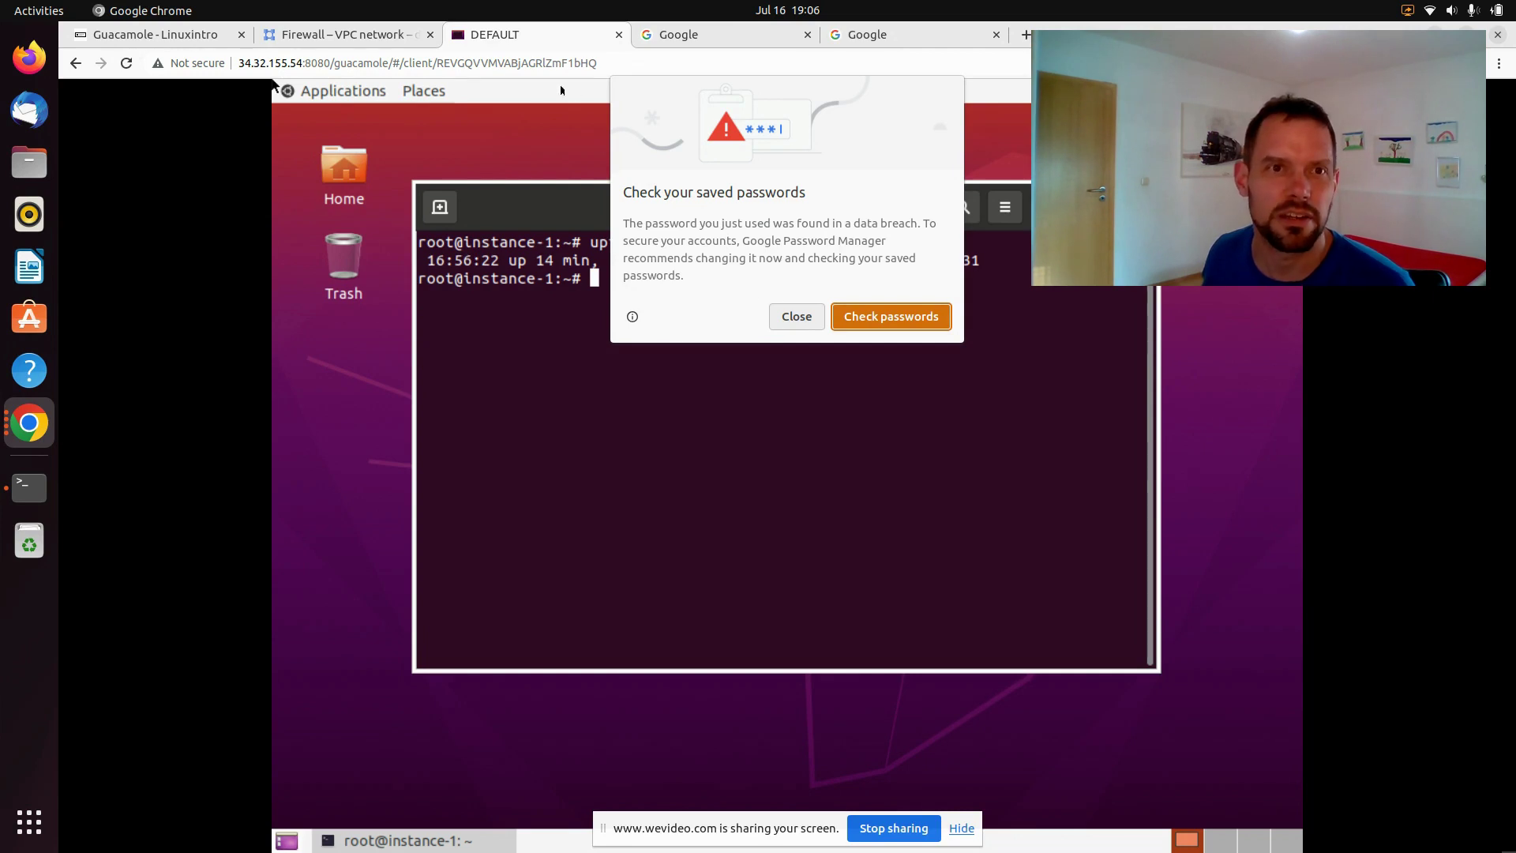
Dismiss Chrome's password prompts, then run ls and uptime in the remote terminal
click(633, 298)
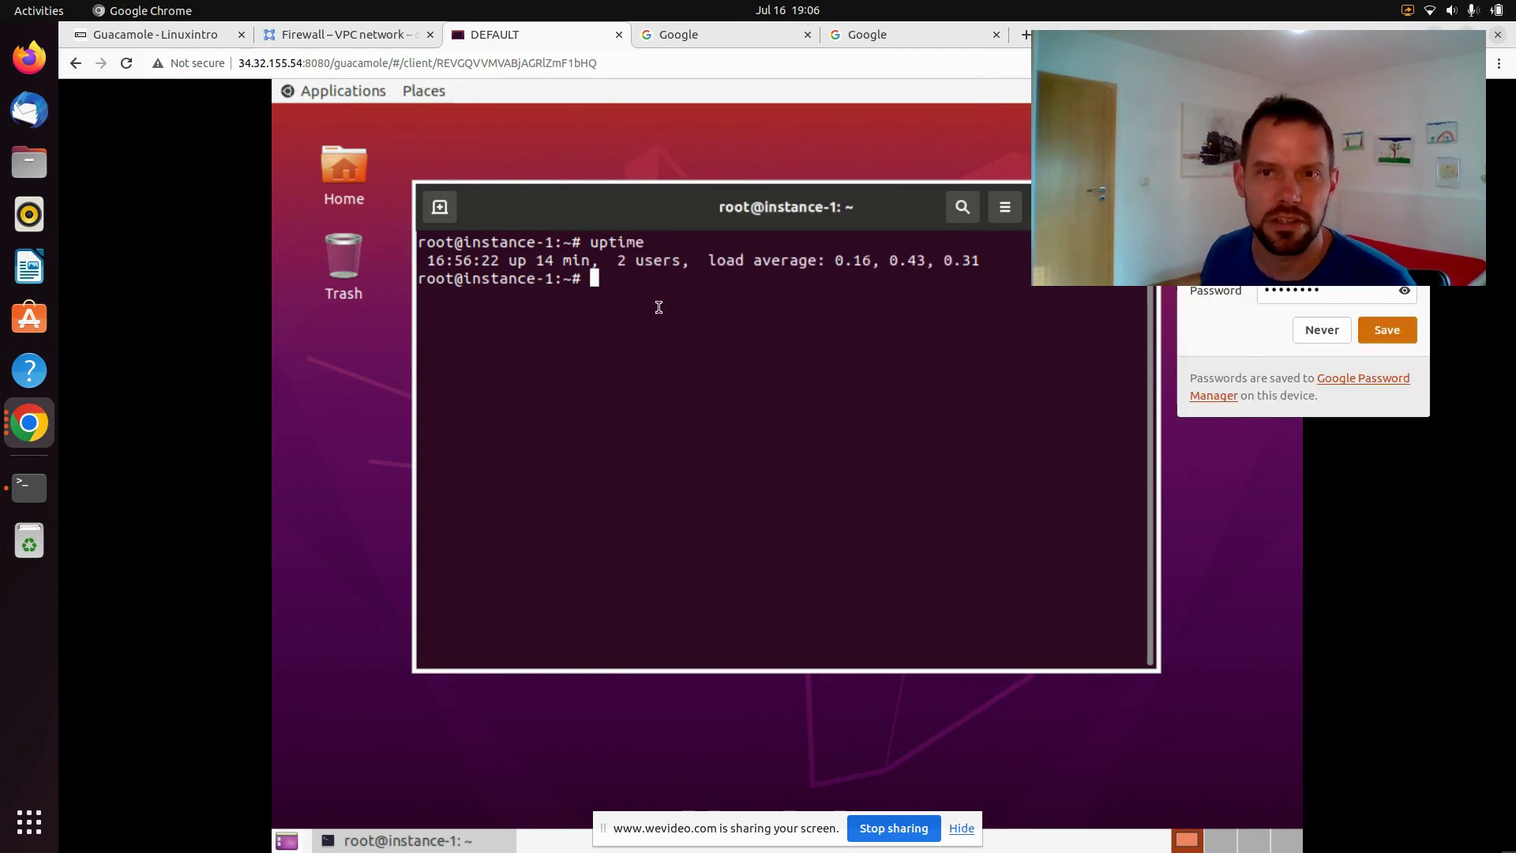
click(1321, 330)
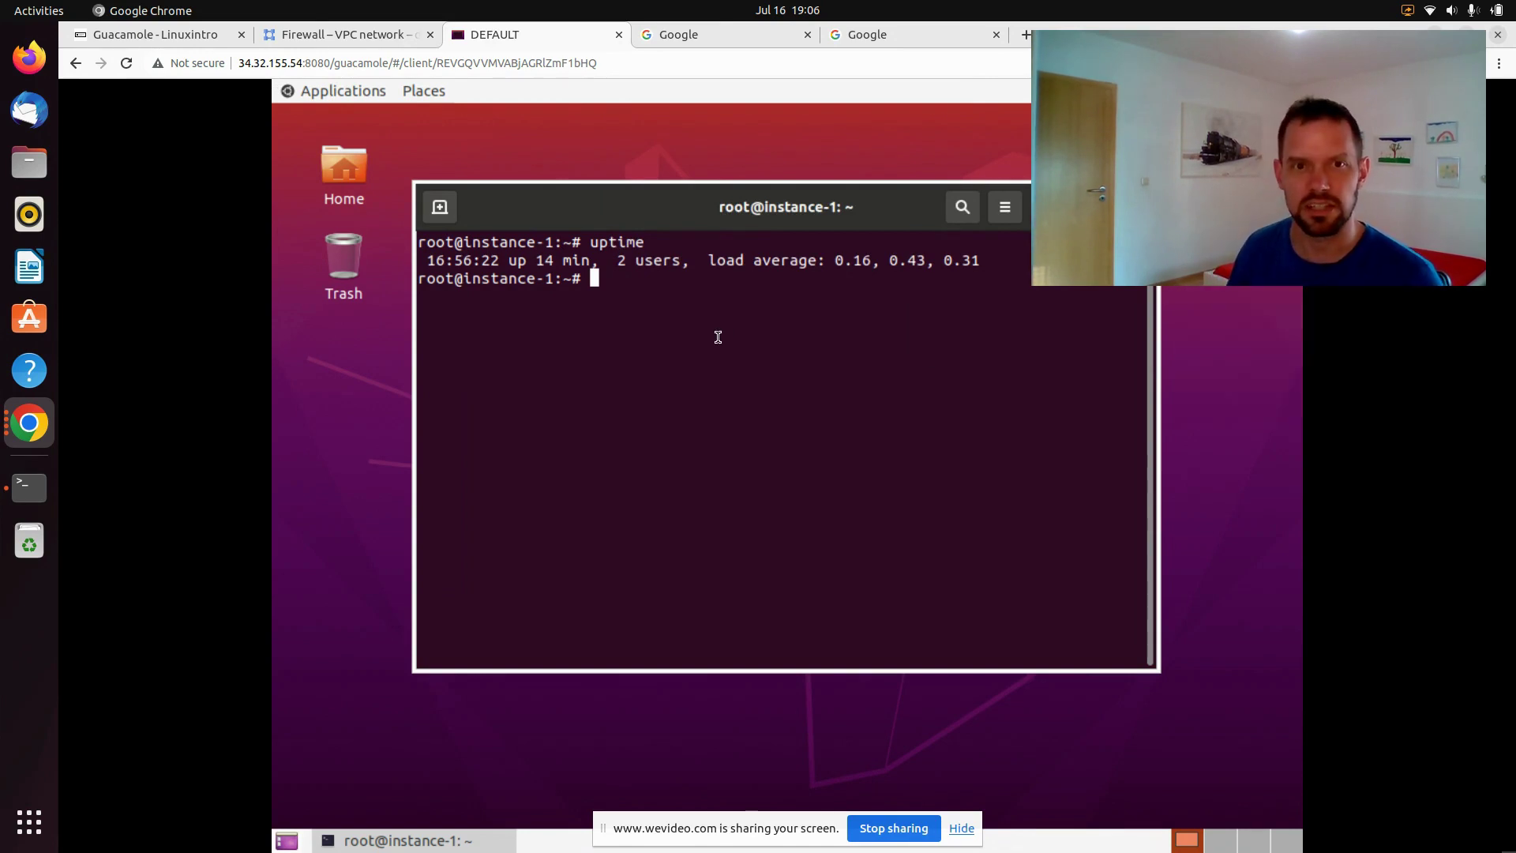
key(Return)
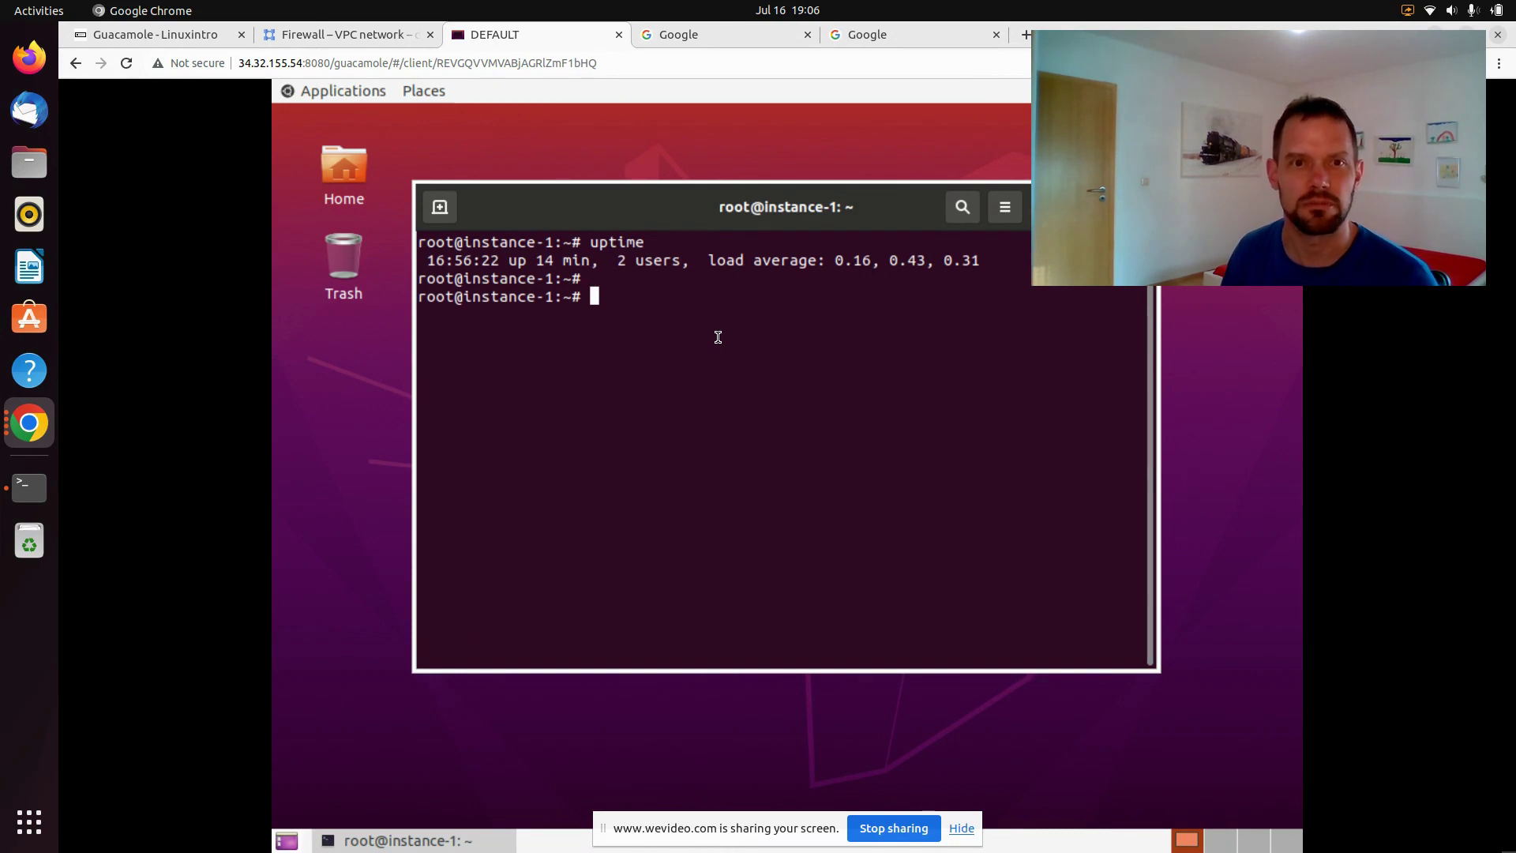
text(ls)
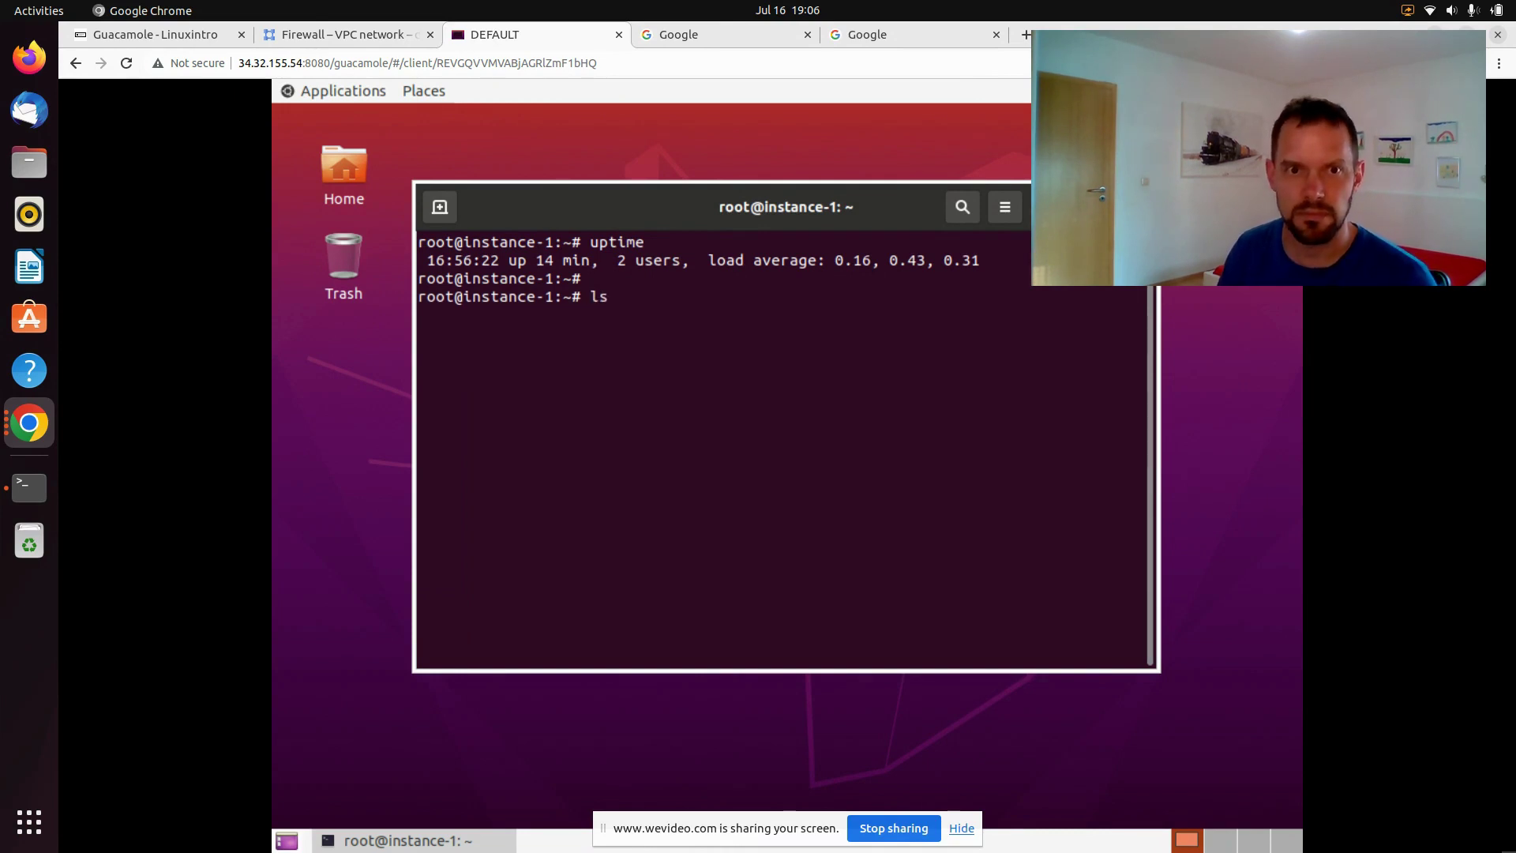
key(Return)
text(uptime)
key(Return)
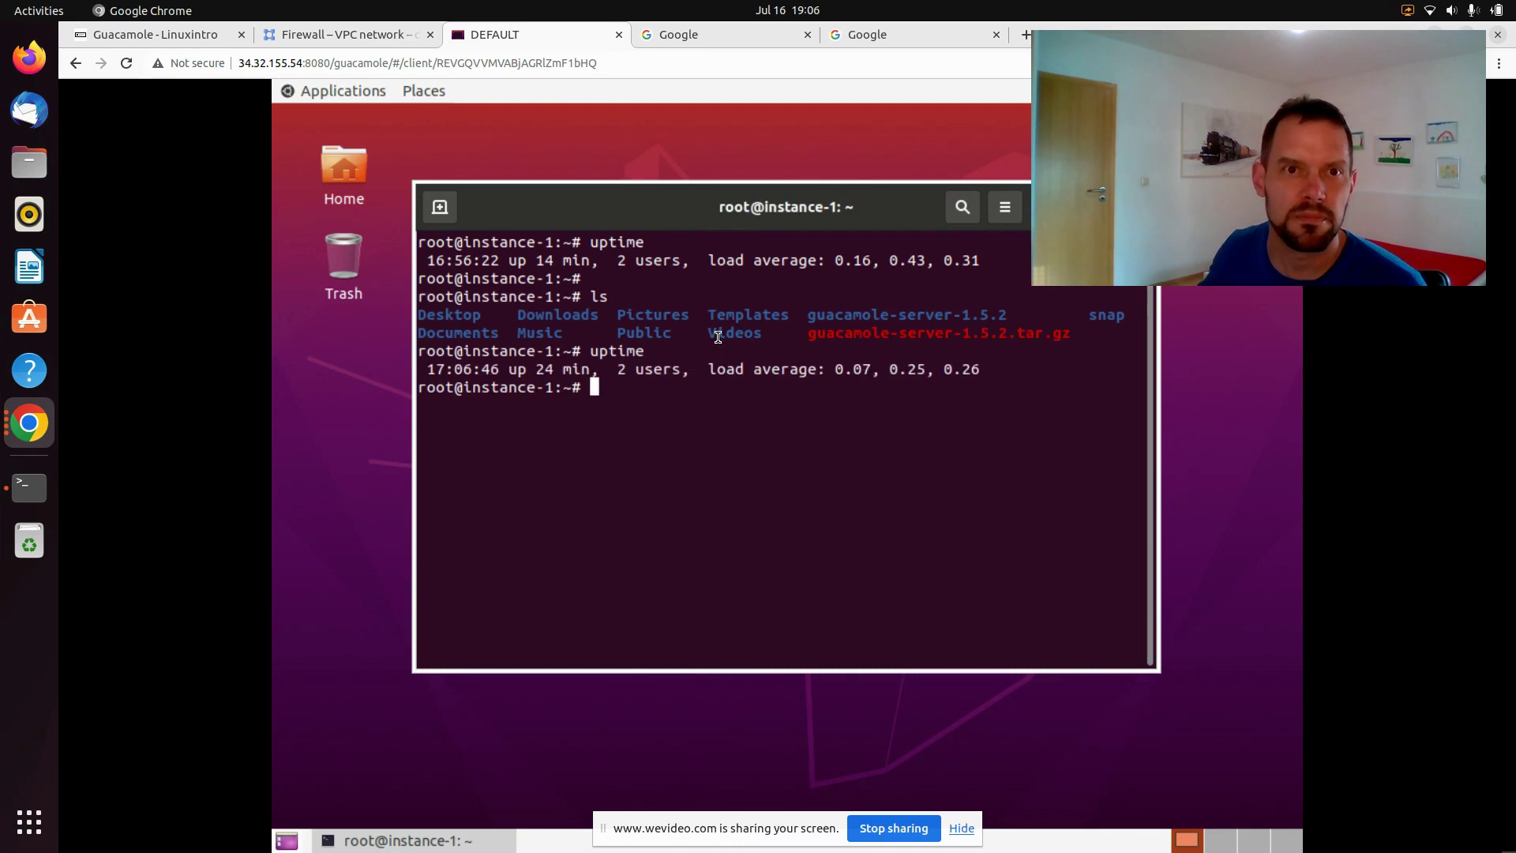